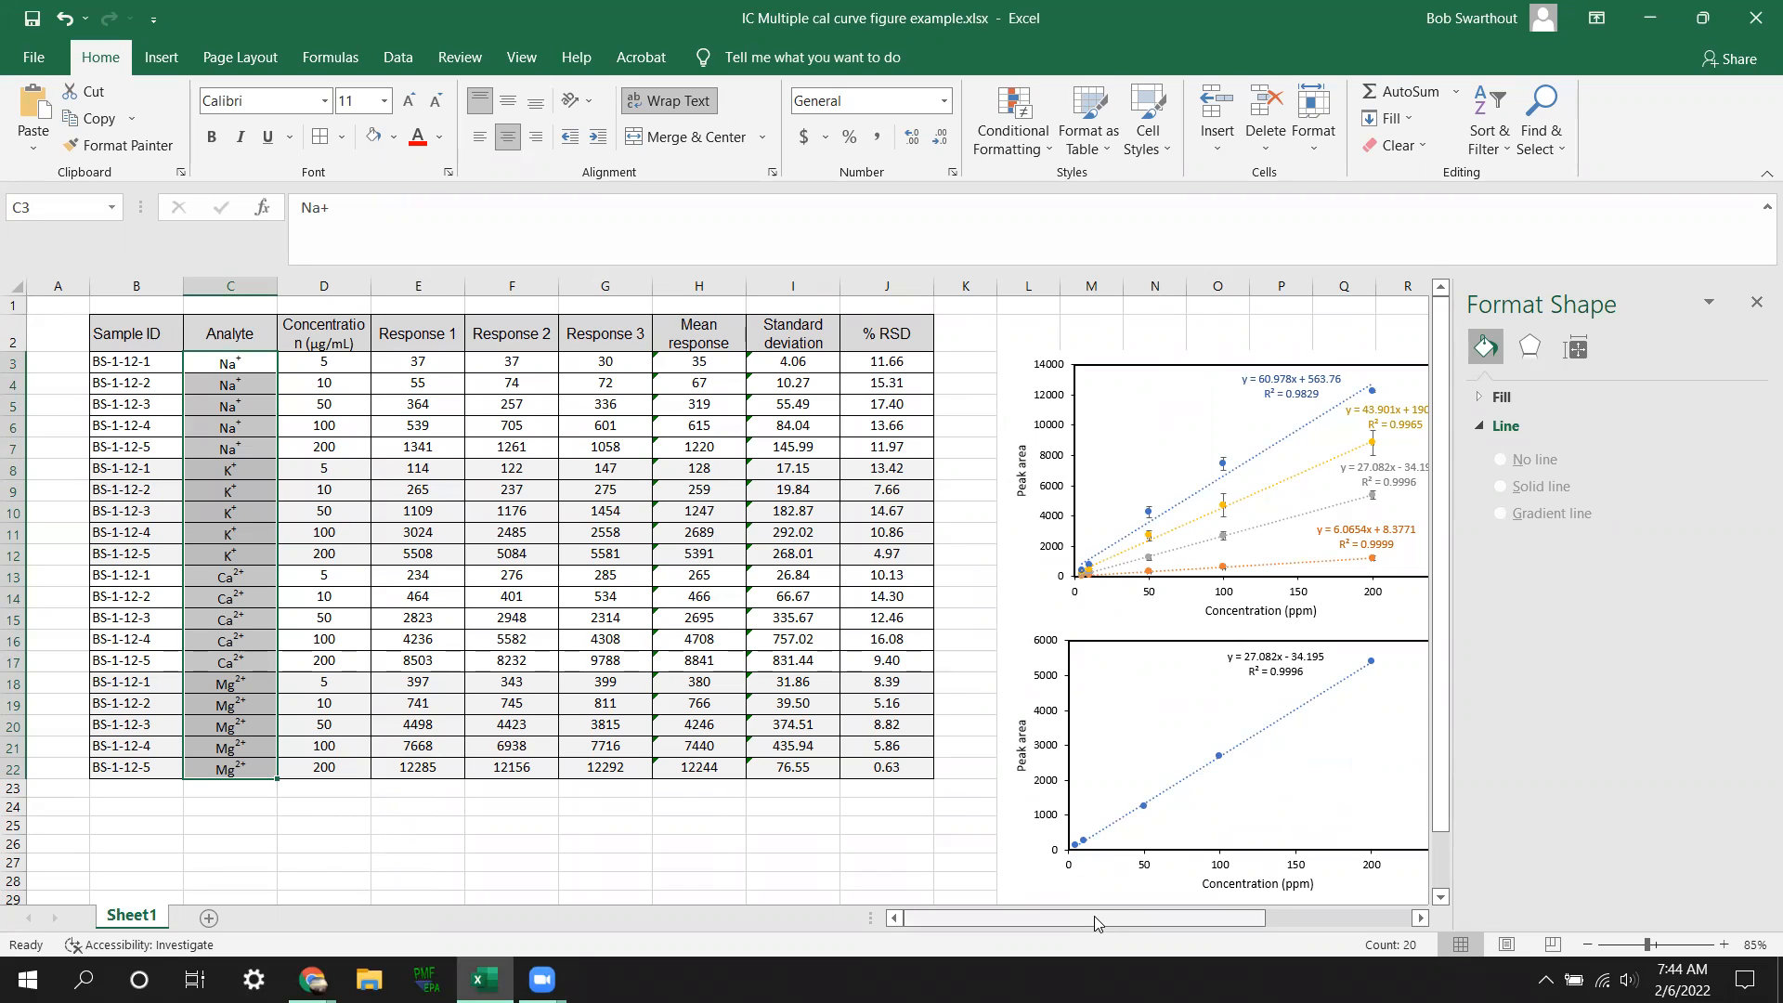
Step: Examine the finished example charts beside the data table, including the multi-analyte calibration plot and the single-analyte plots
drag(1081, 922, 1071, 928)
drag(1011, 921, 1102, 921)
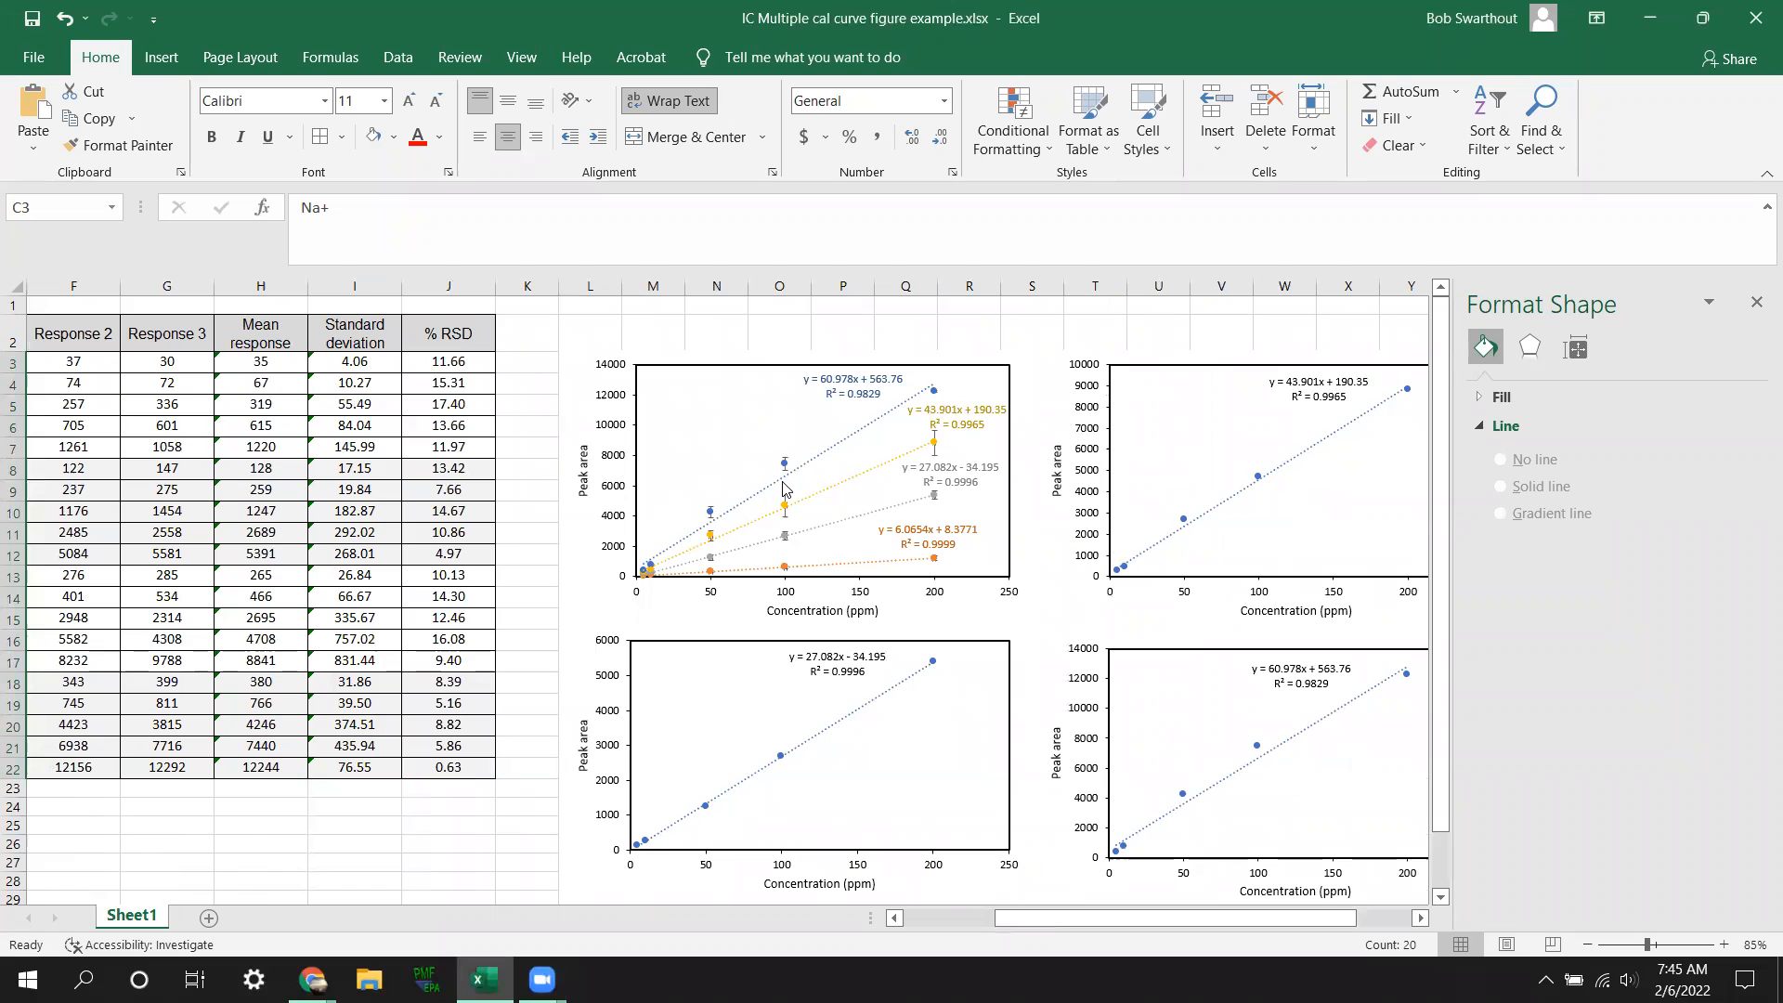
click(568, 523)
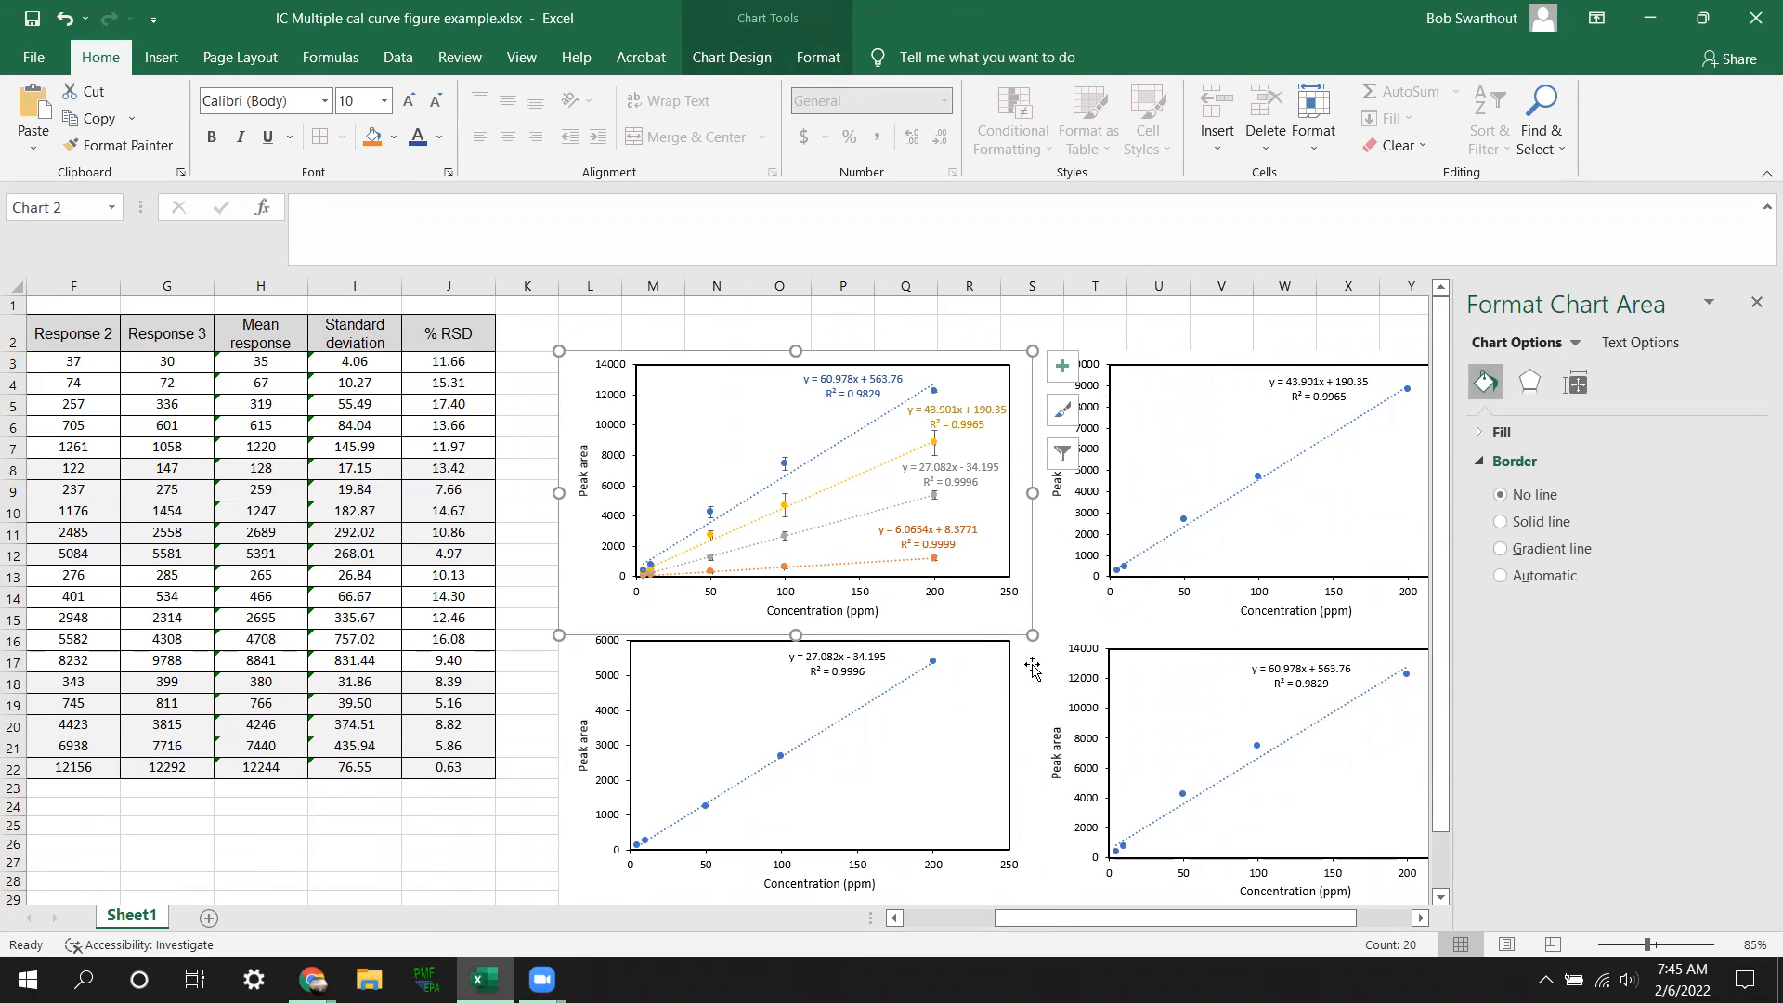
drag(1087, 918, 1137, 877)
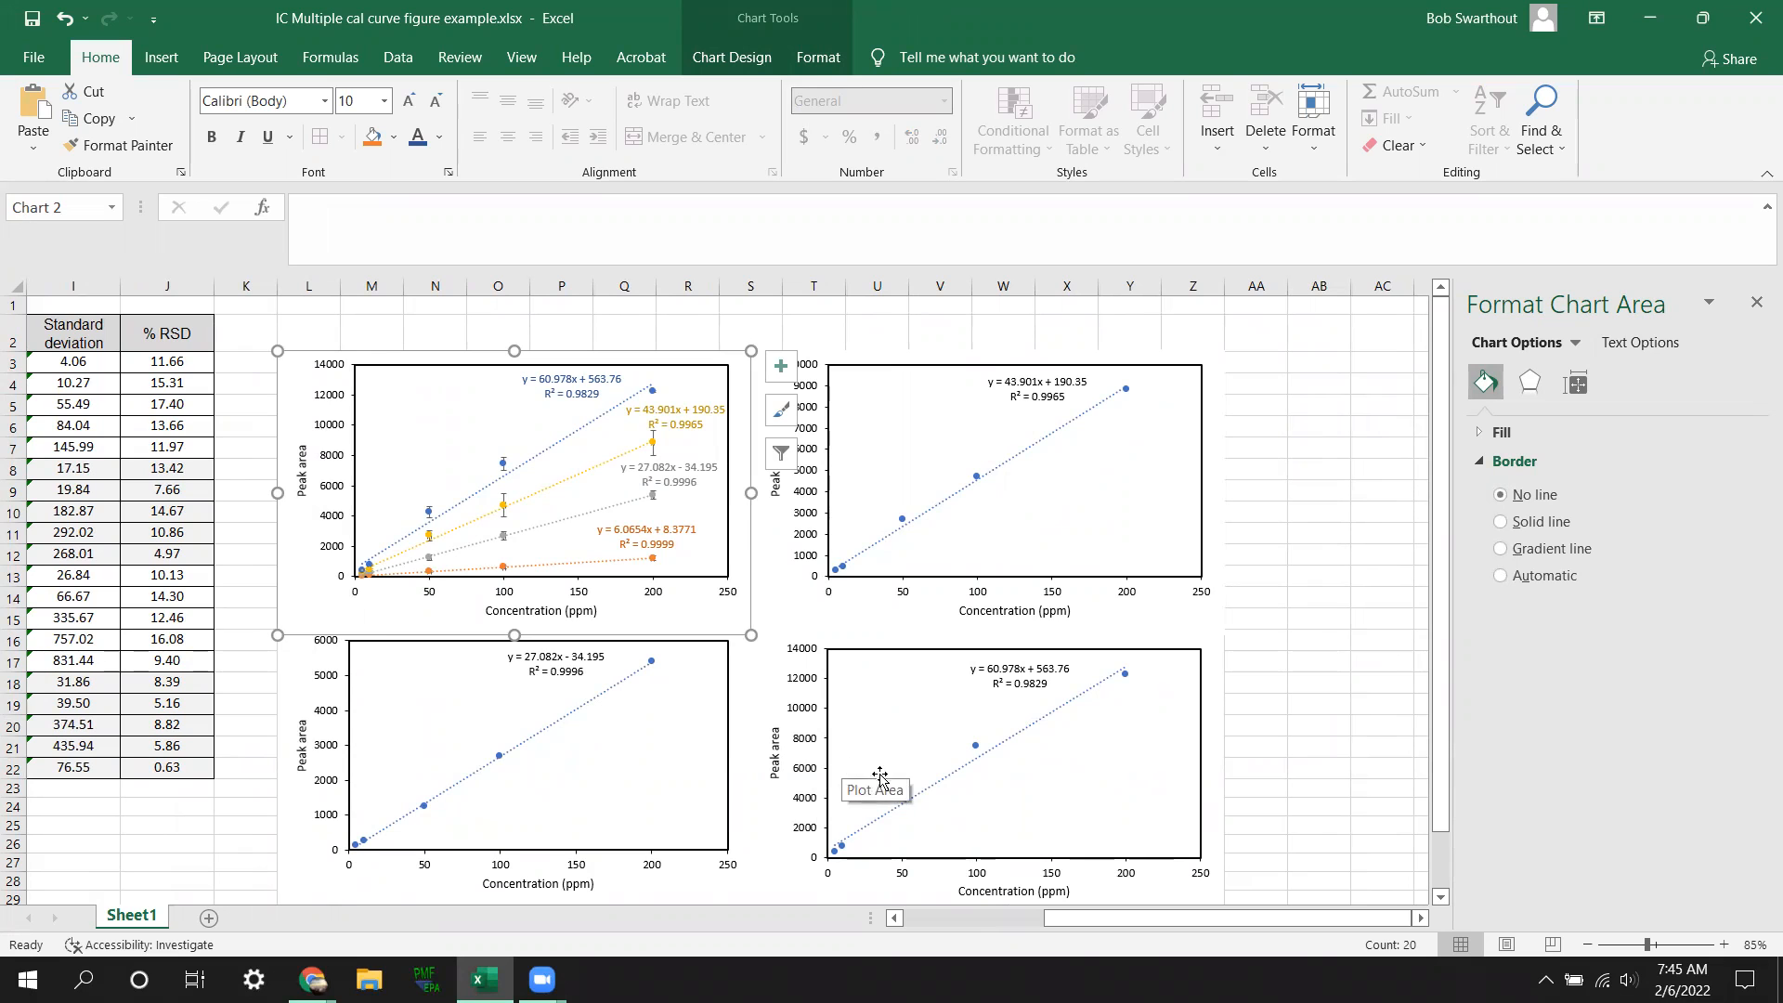
drag(1096, 921, 942, 921)
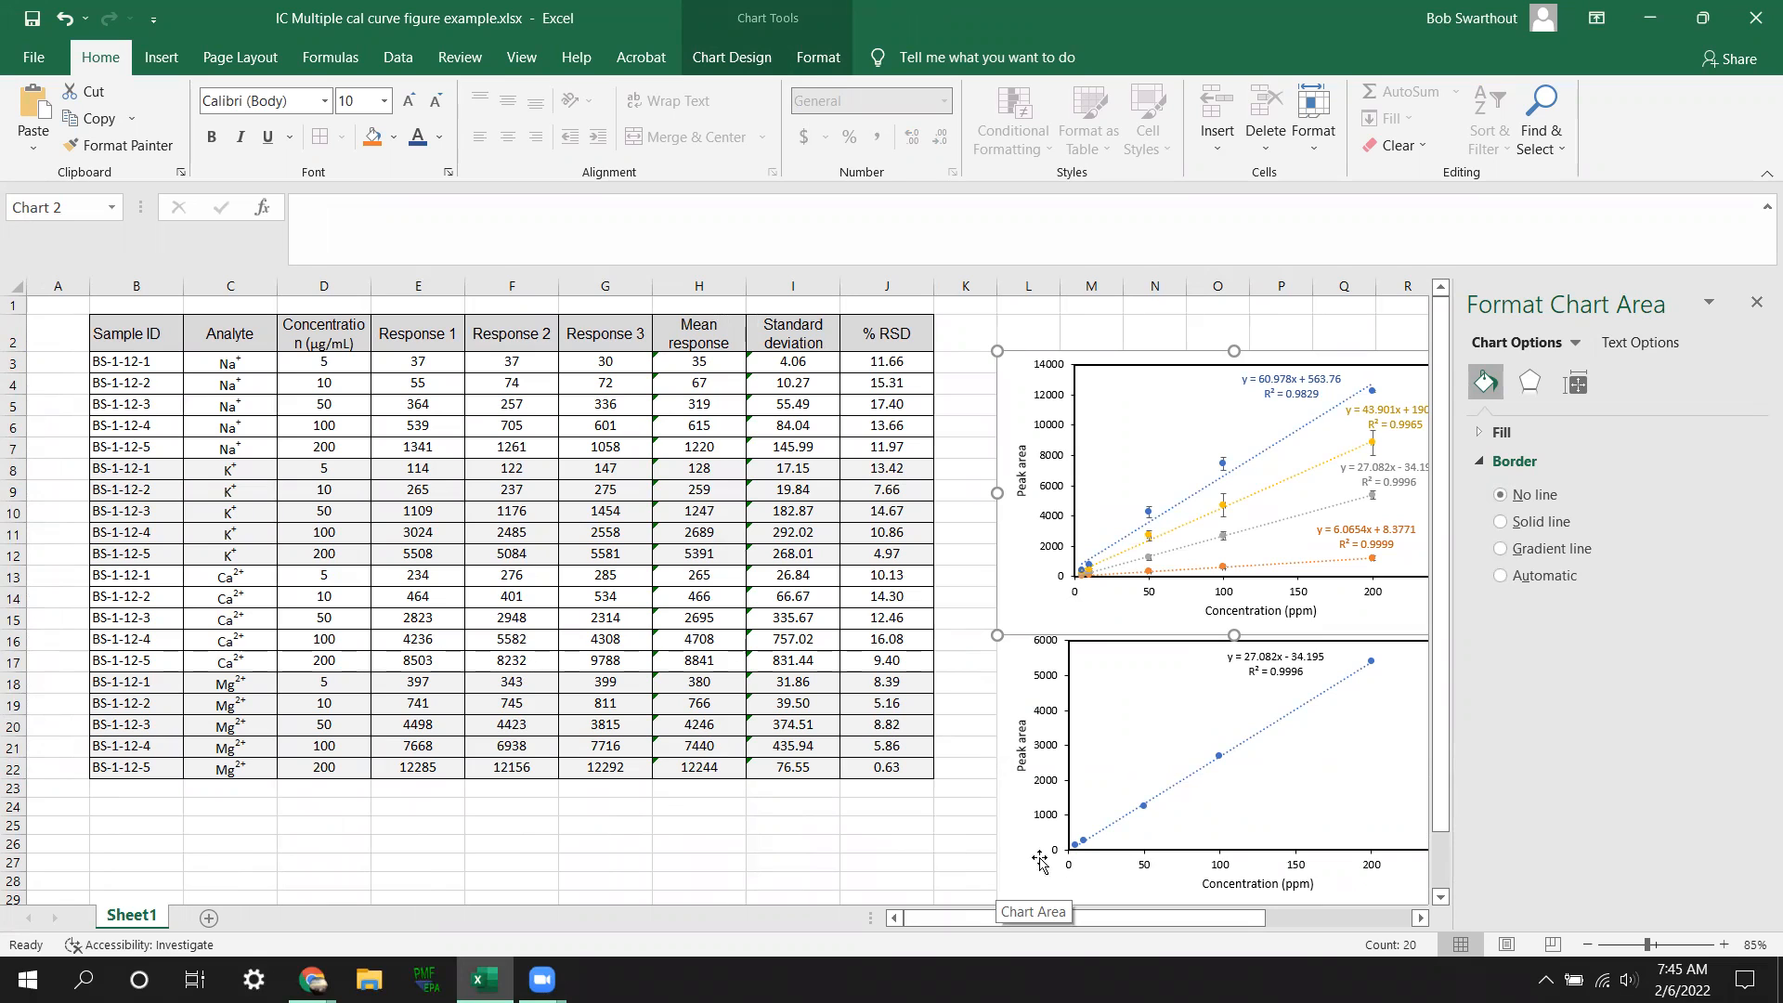
Step: Review the data table B2:J22, its analyte column, and the Na+ concentrations, replicate responses, means, standard deviations and % RSD in rows 3 to 7
drag(113, 332, 893, 771)
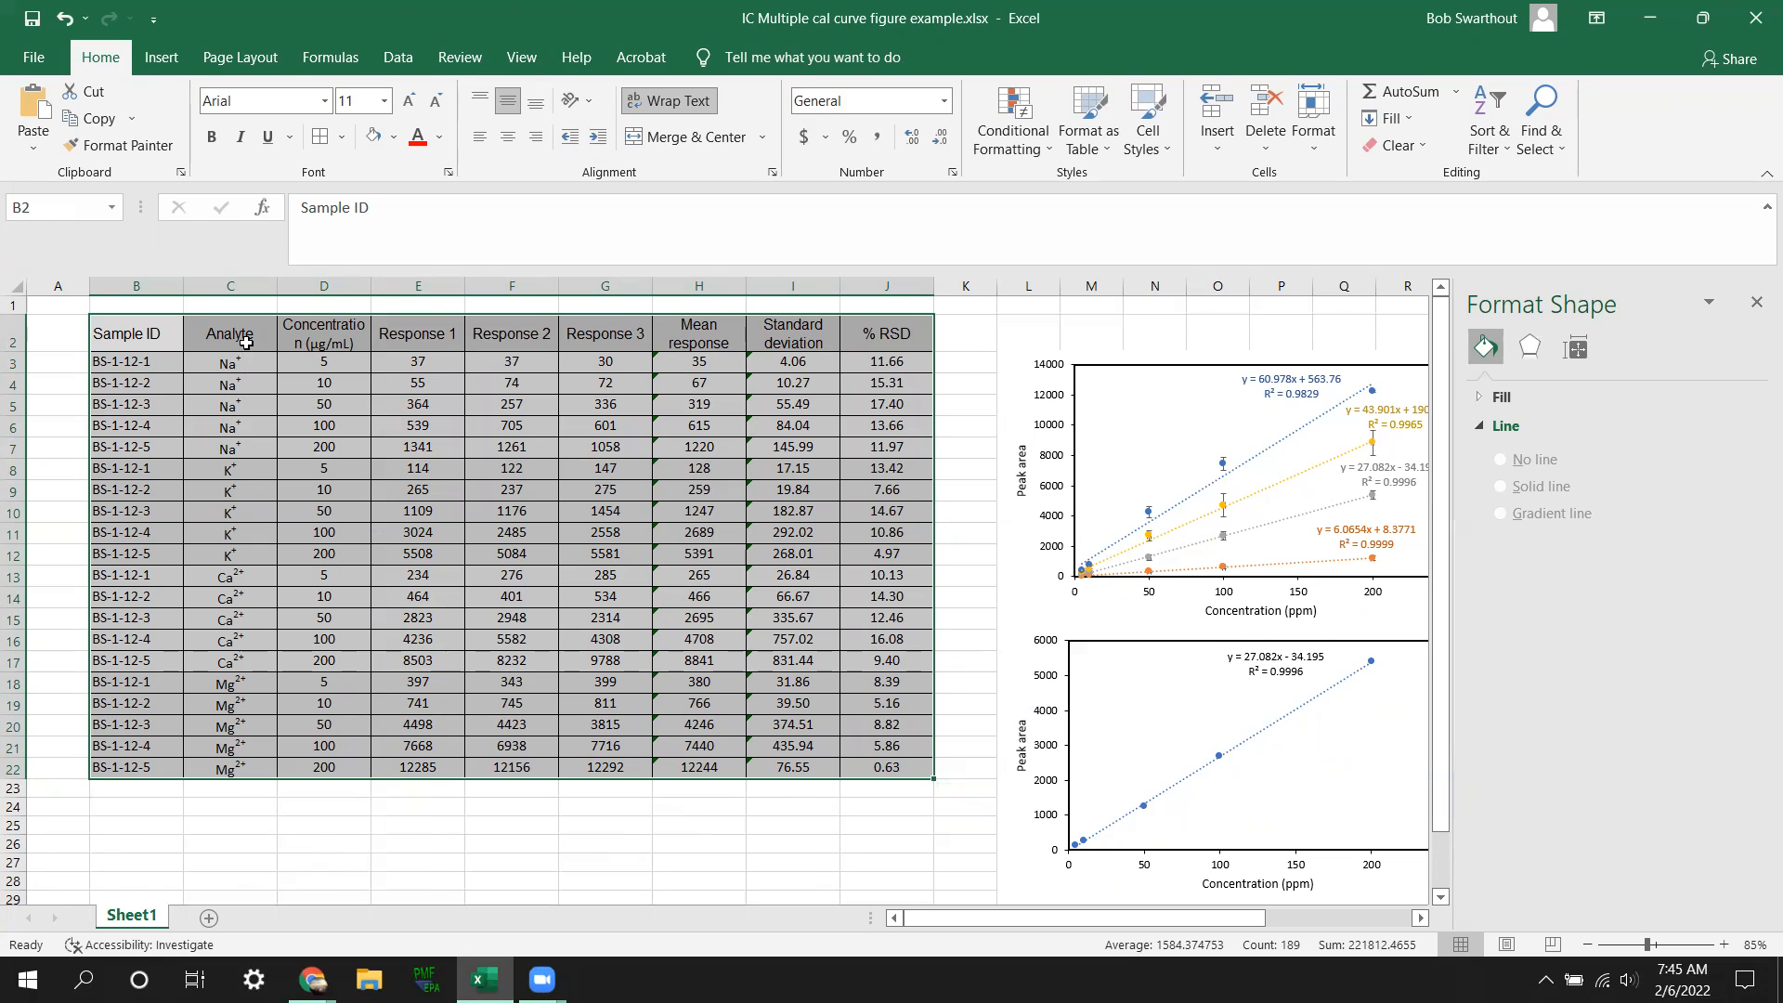
drag(248, 365, 243, 769)
drag(323, 362, 323, 447)
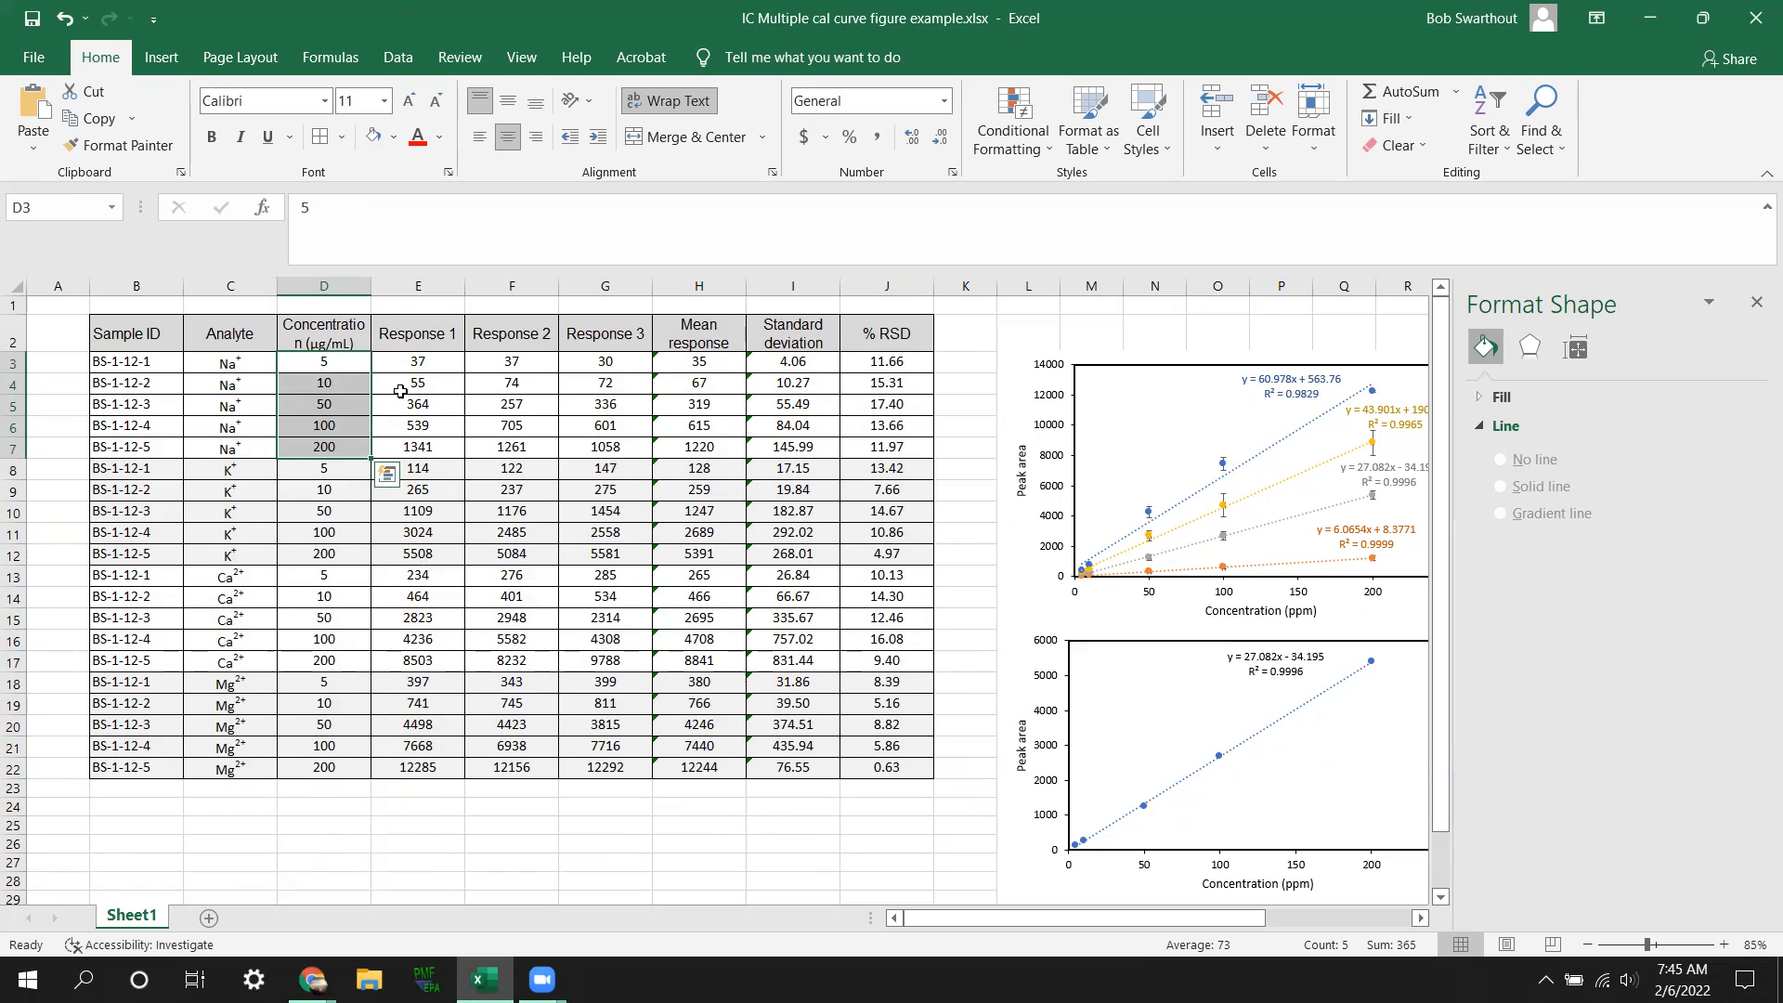
drag(406, 363, 584, 443)
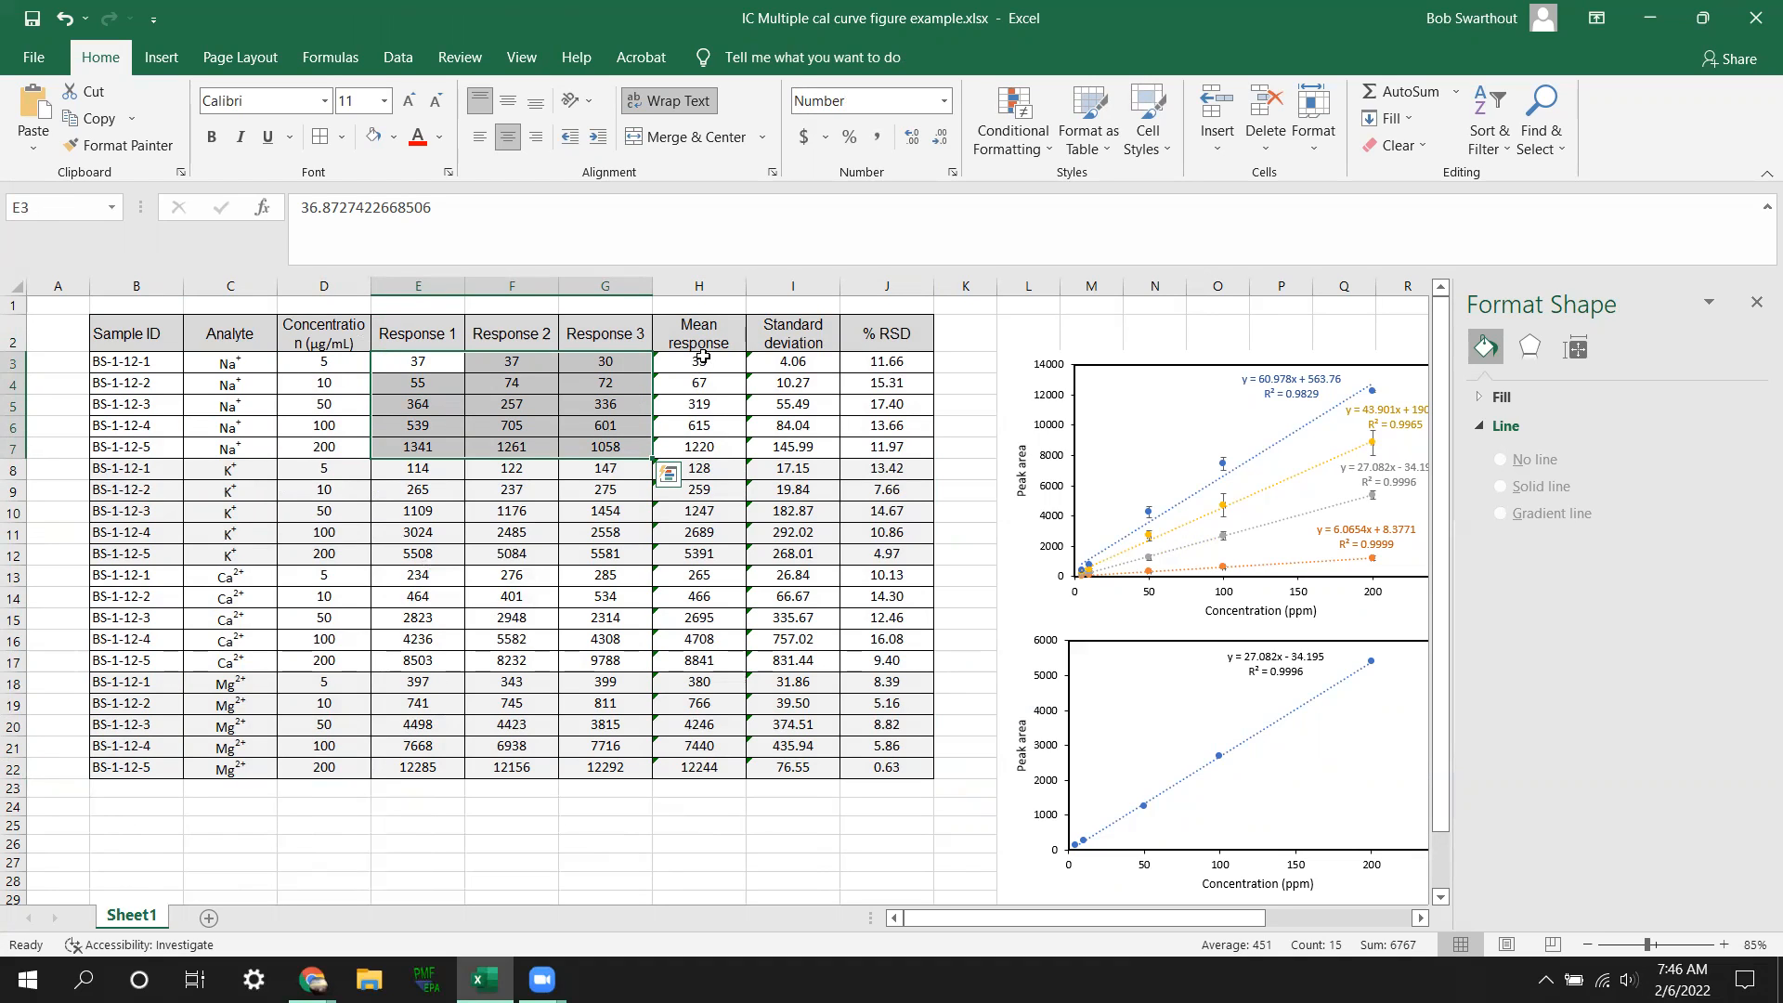
drag(703, 360, 703, 446)
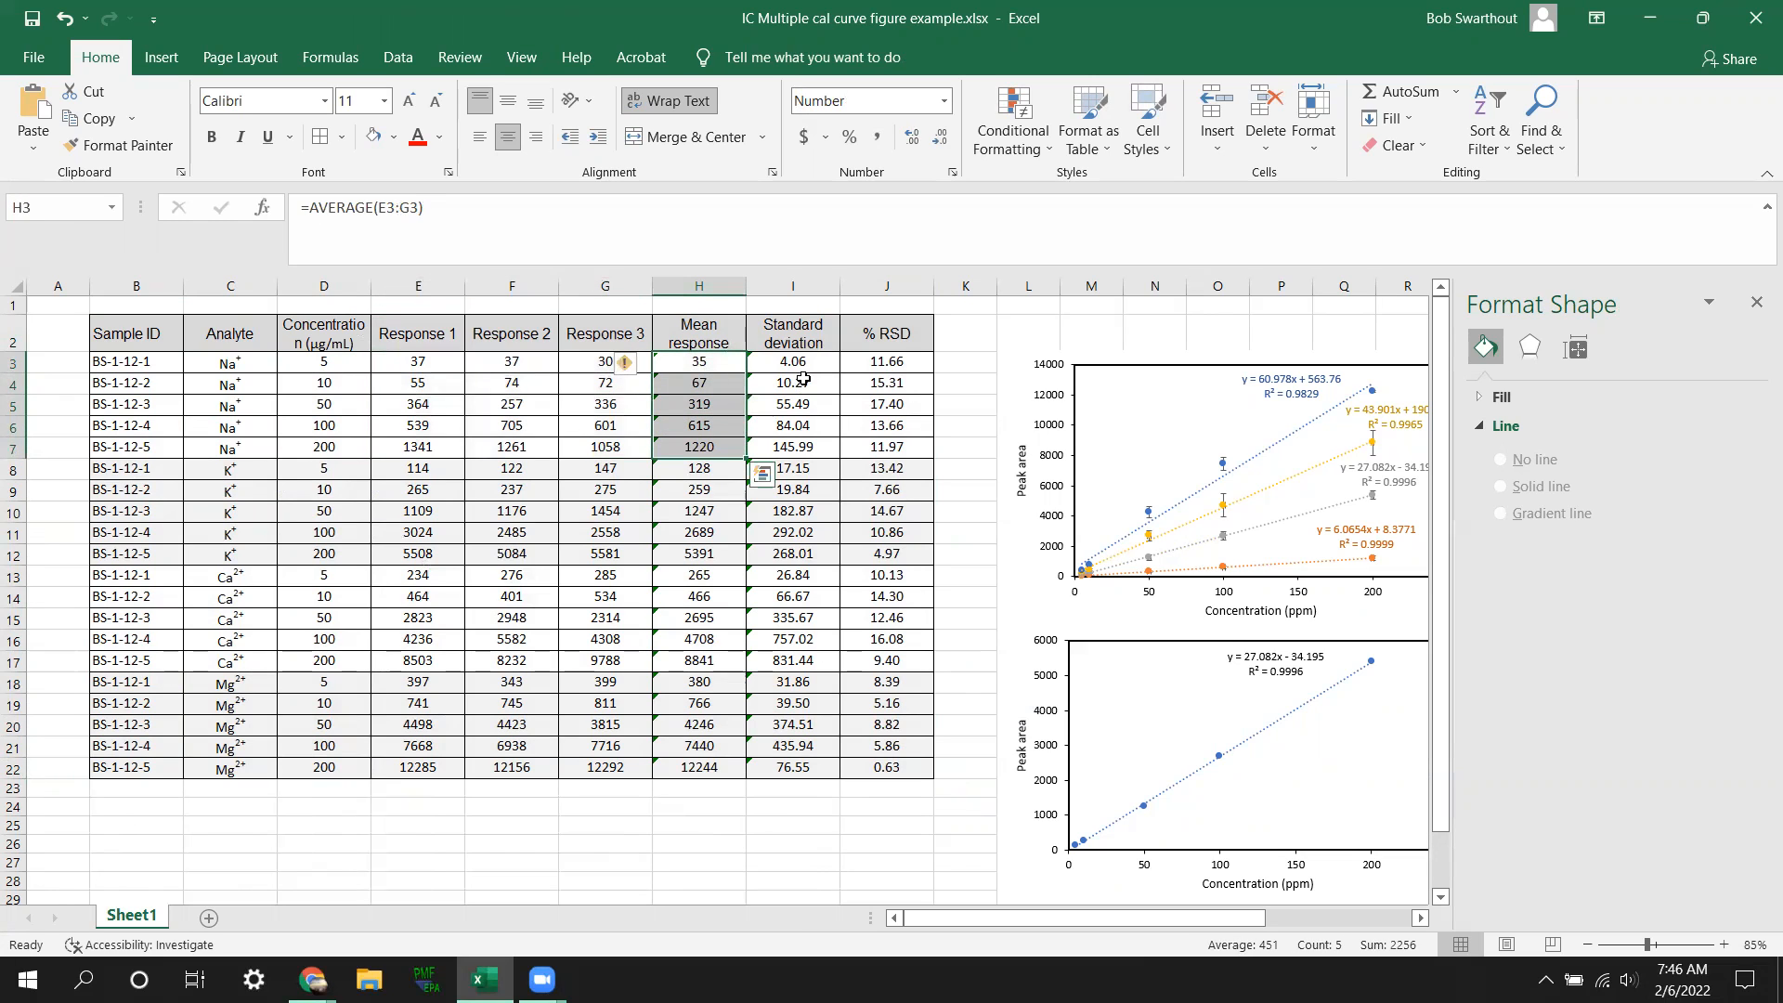
drag(801, 363, 794, 450)
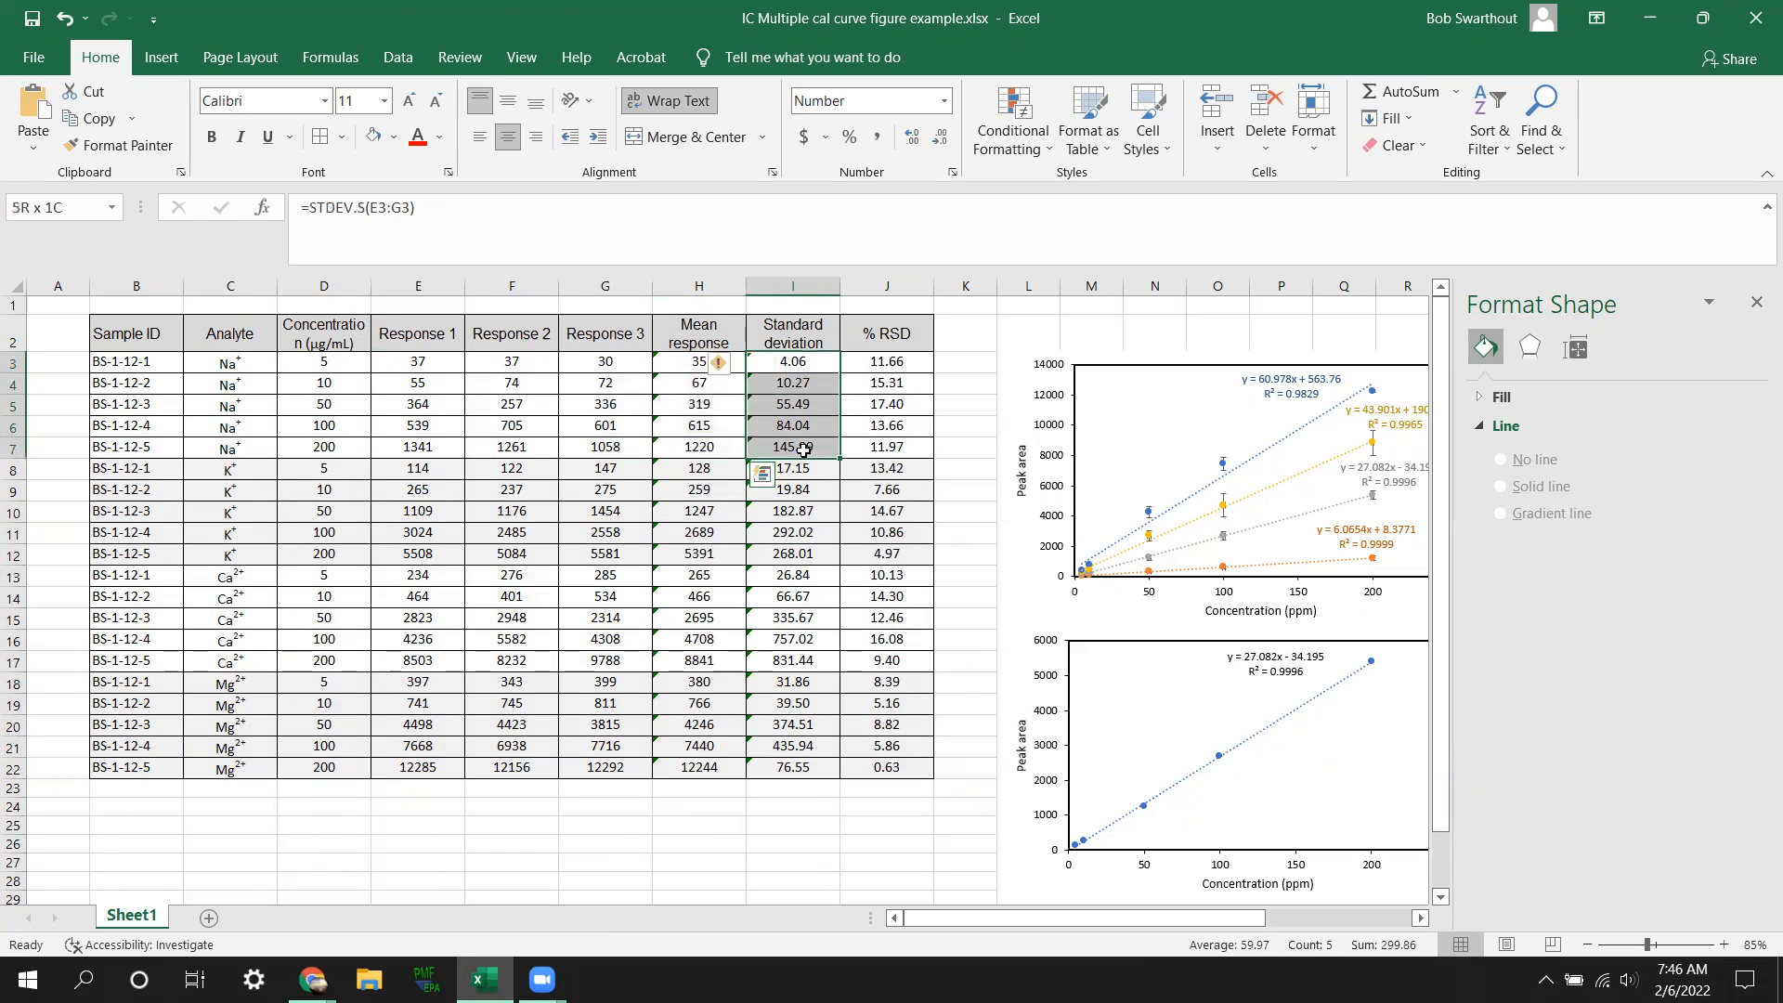
click(889, 361)
drag(892, 409, 890, 449)
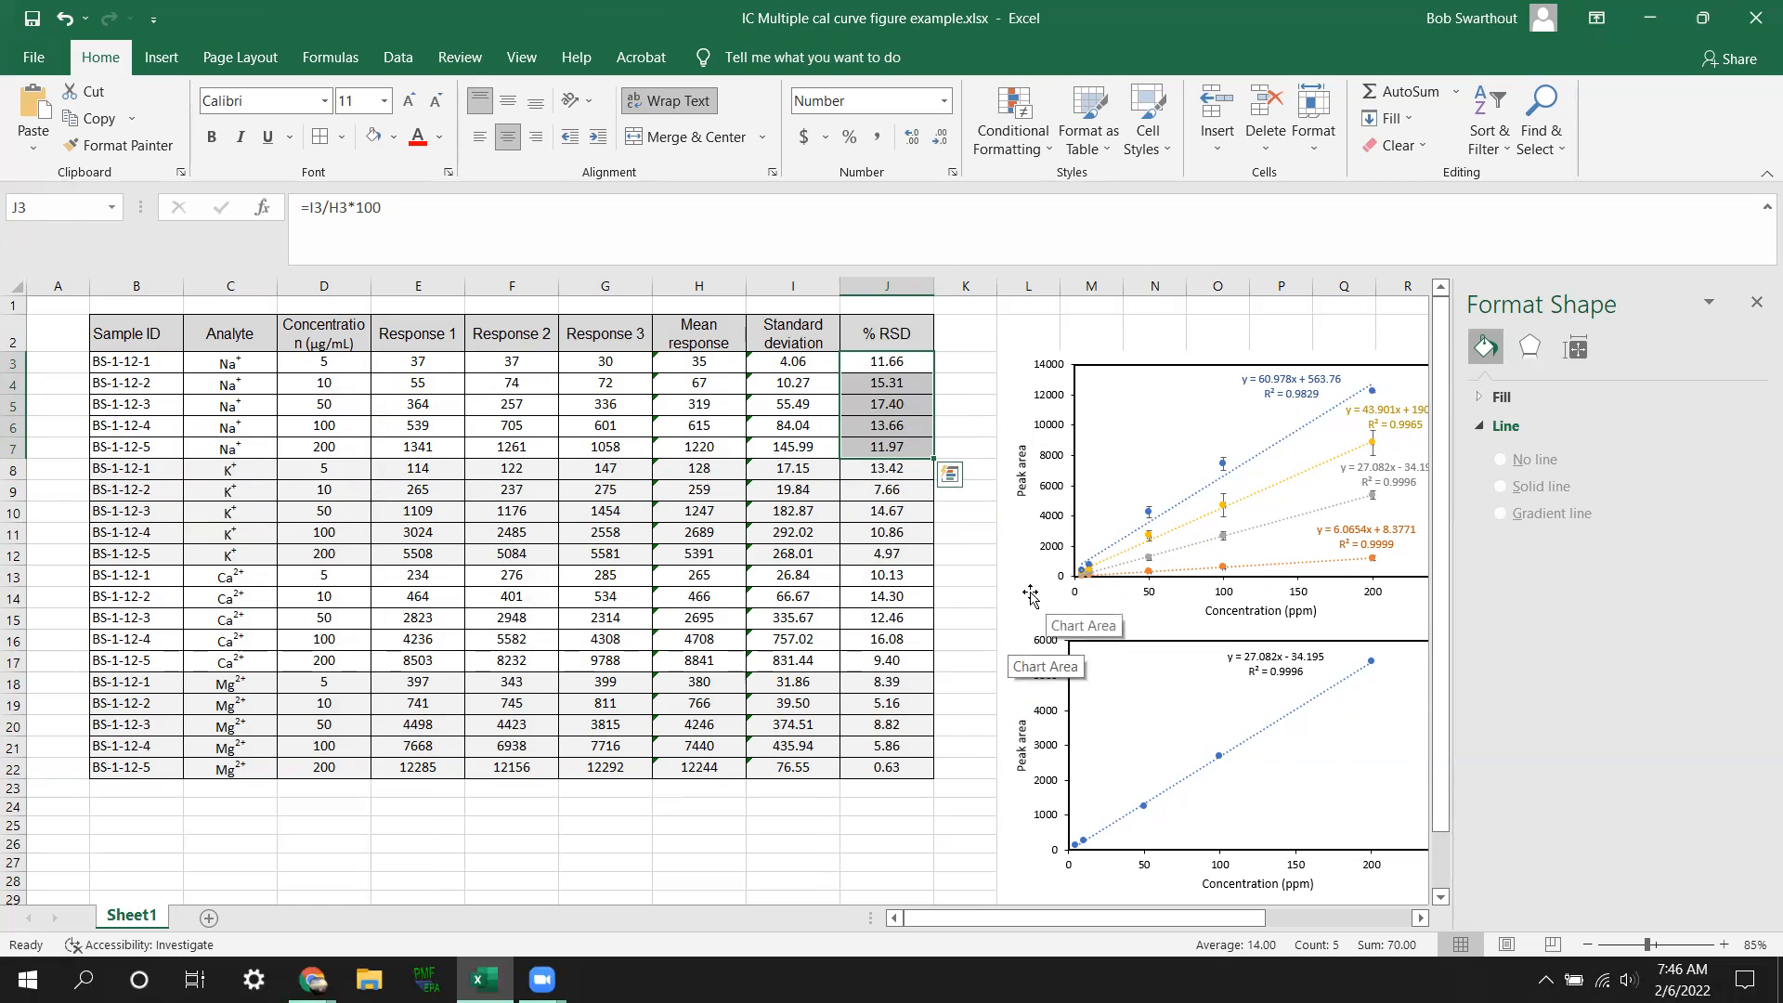
Step: Select the existing calibration charts together and move them across the sheet so they start at column T
mouse_move(1077, 919)
mouse_down()
mouse_move(1138, 922)
mouse_move(1107, 928)
mouse_up()
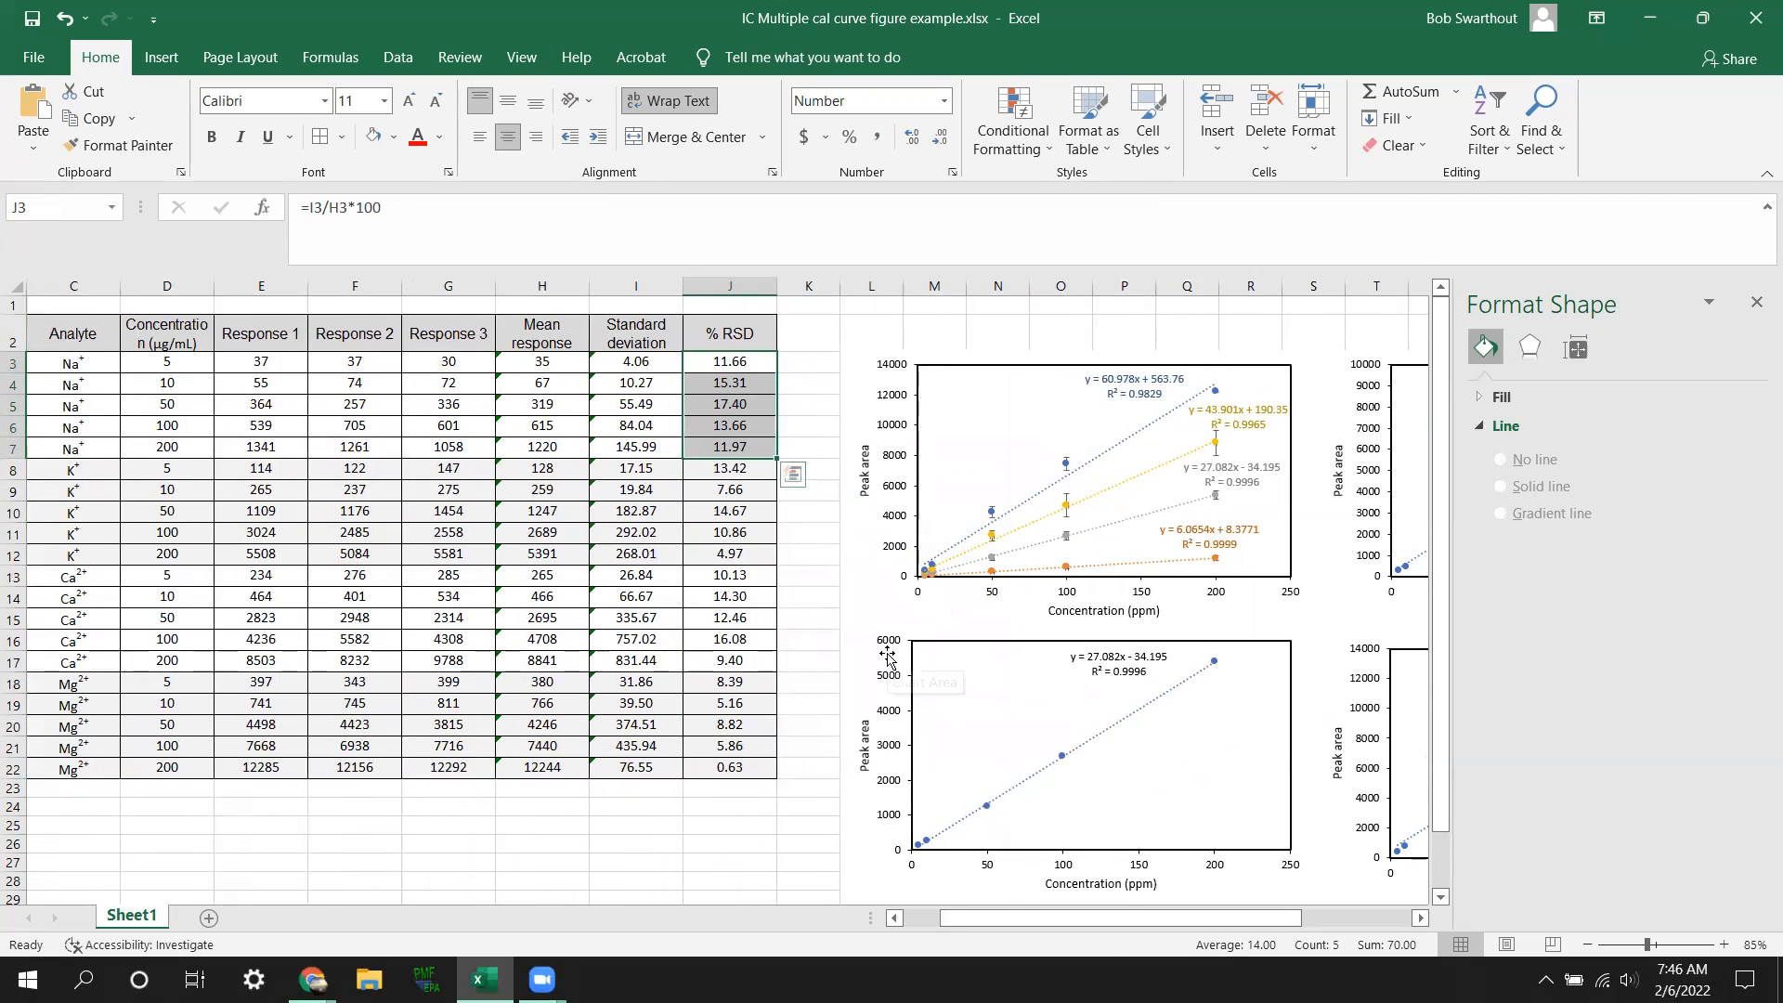
click(854, 399)
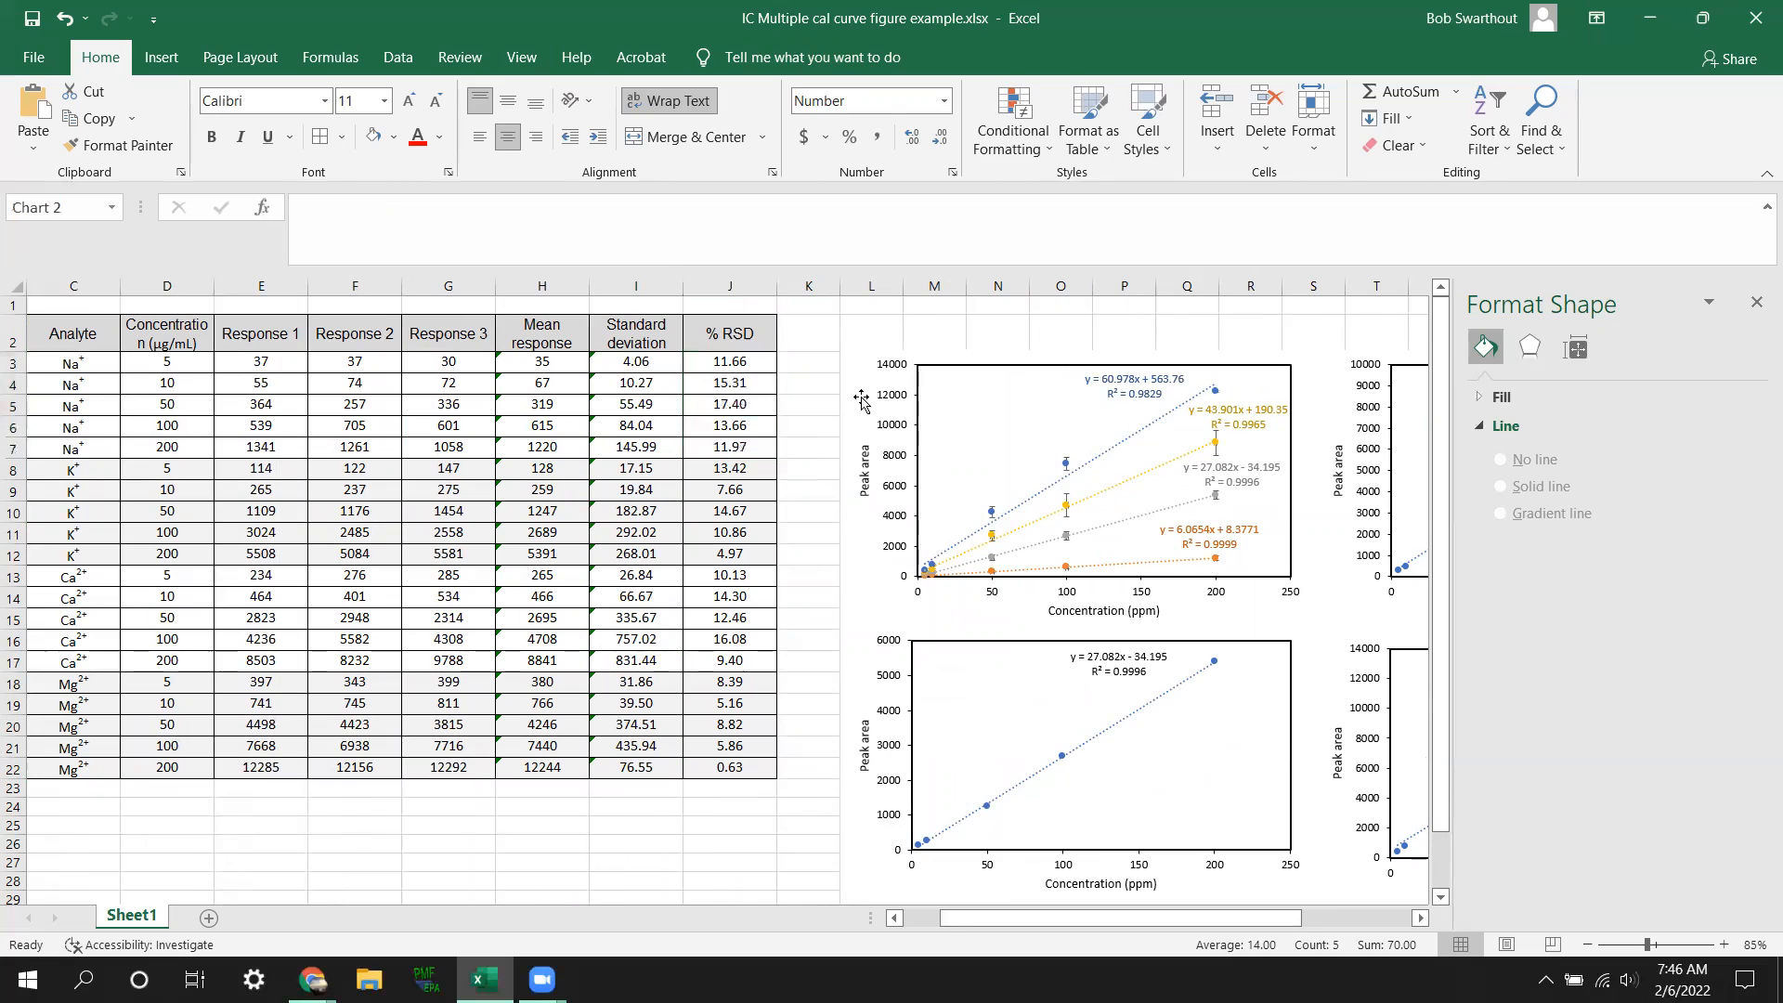
ctrl+click(855, 796)
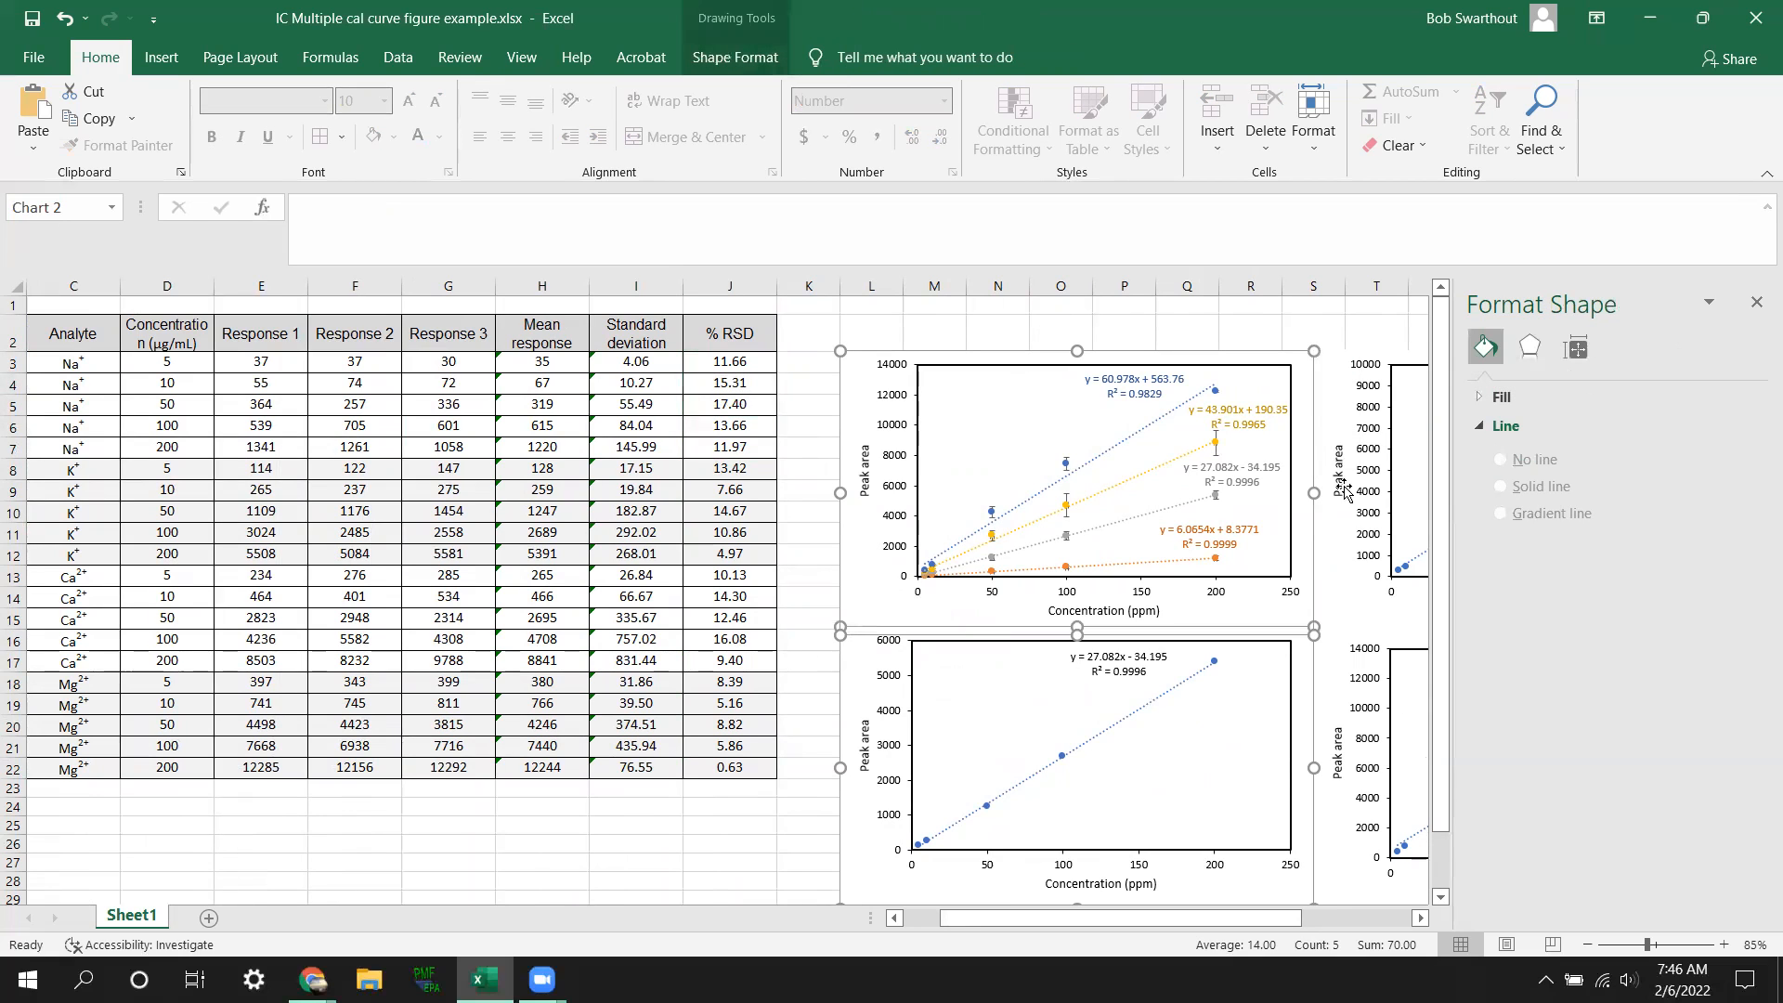
ctrl+click(1340, 824)
drag(870, 378, 1368, 369)
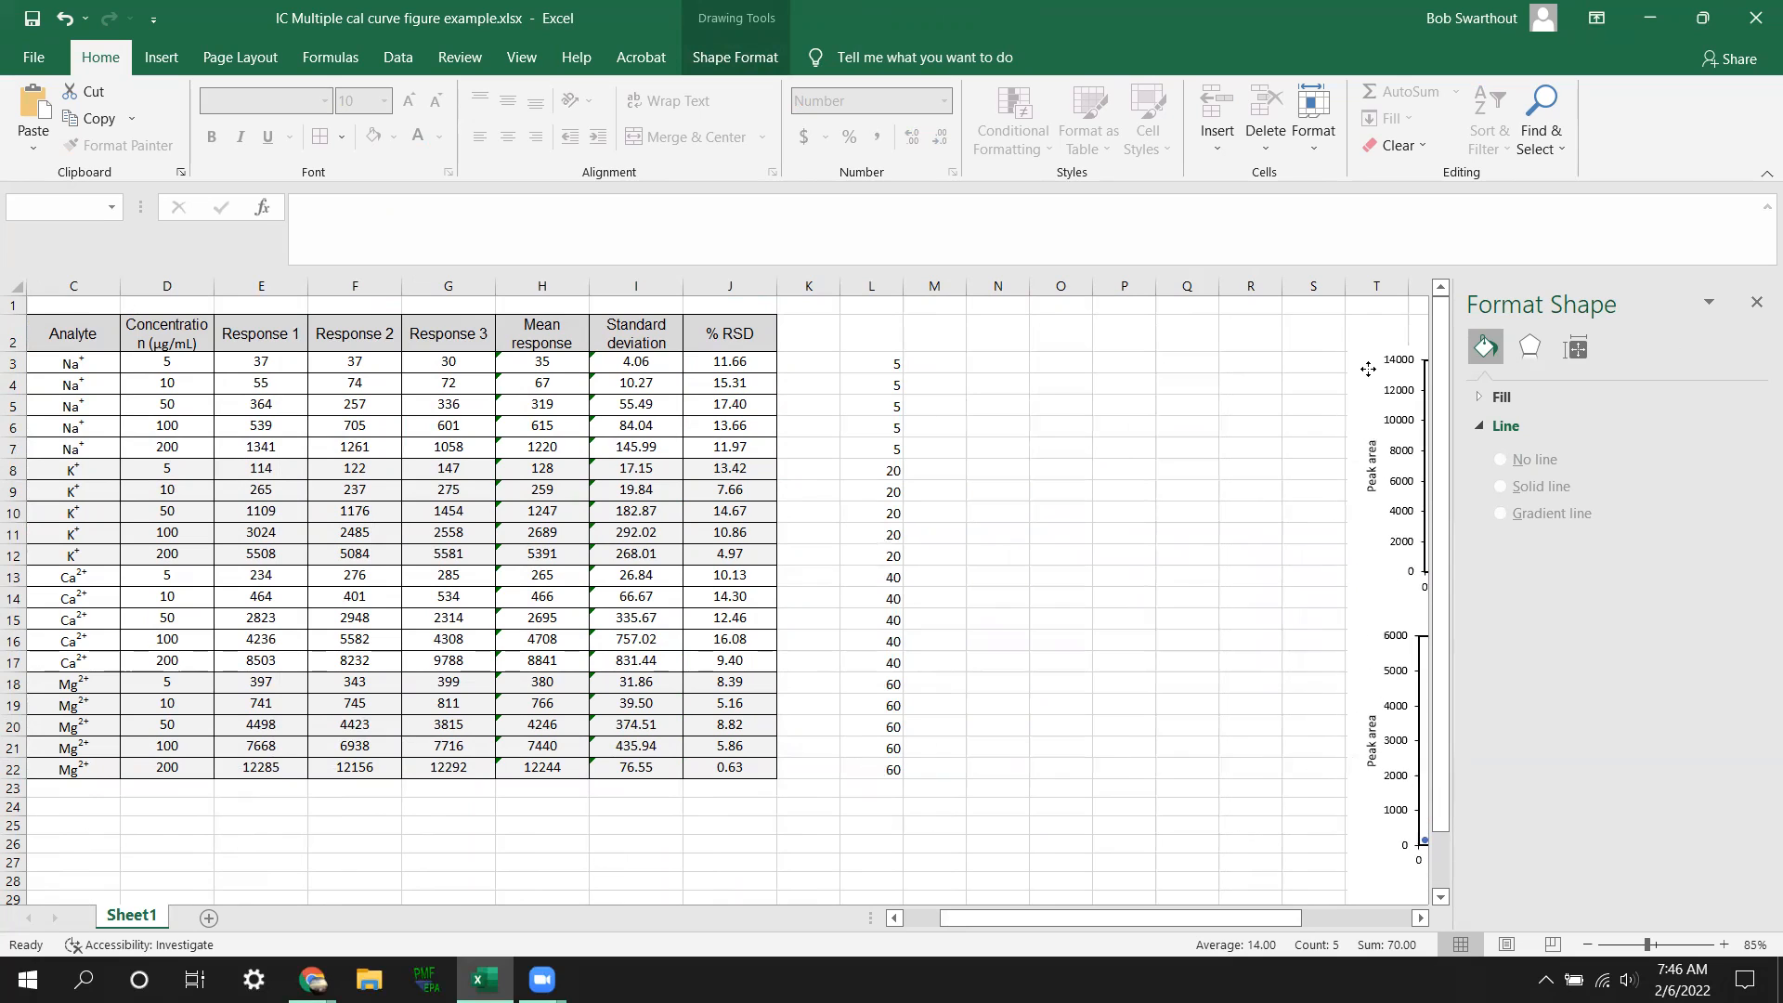
Step: Delete column L with the leftover numbers from the sheet
right_click(871, 286)
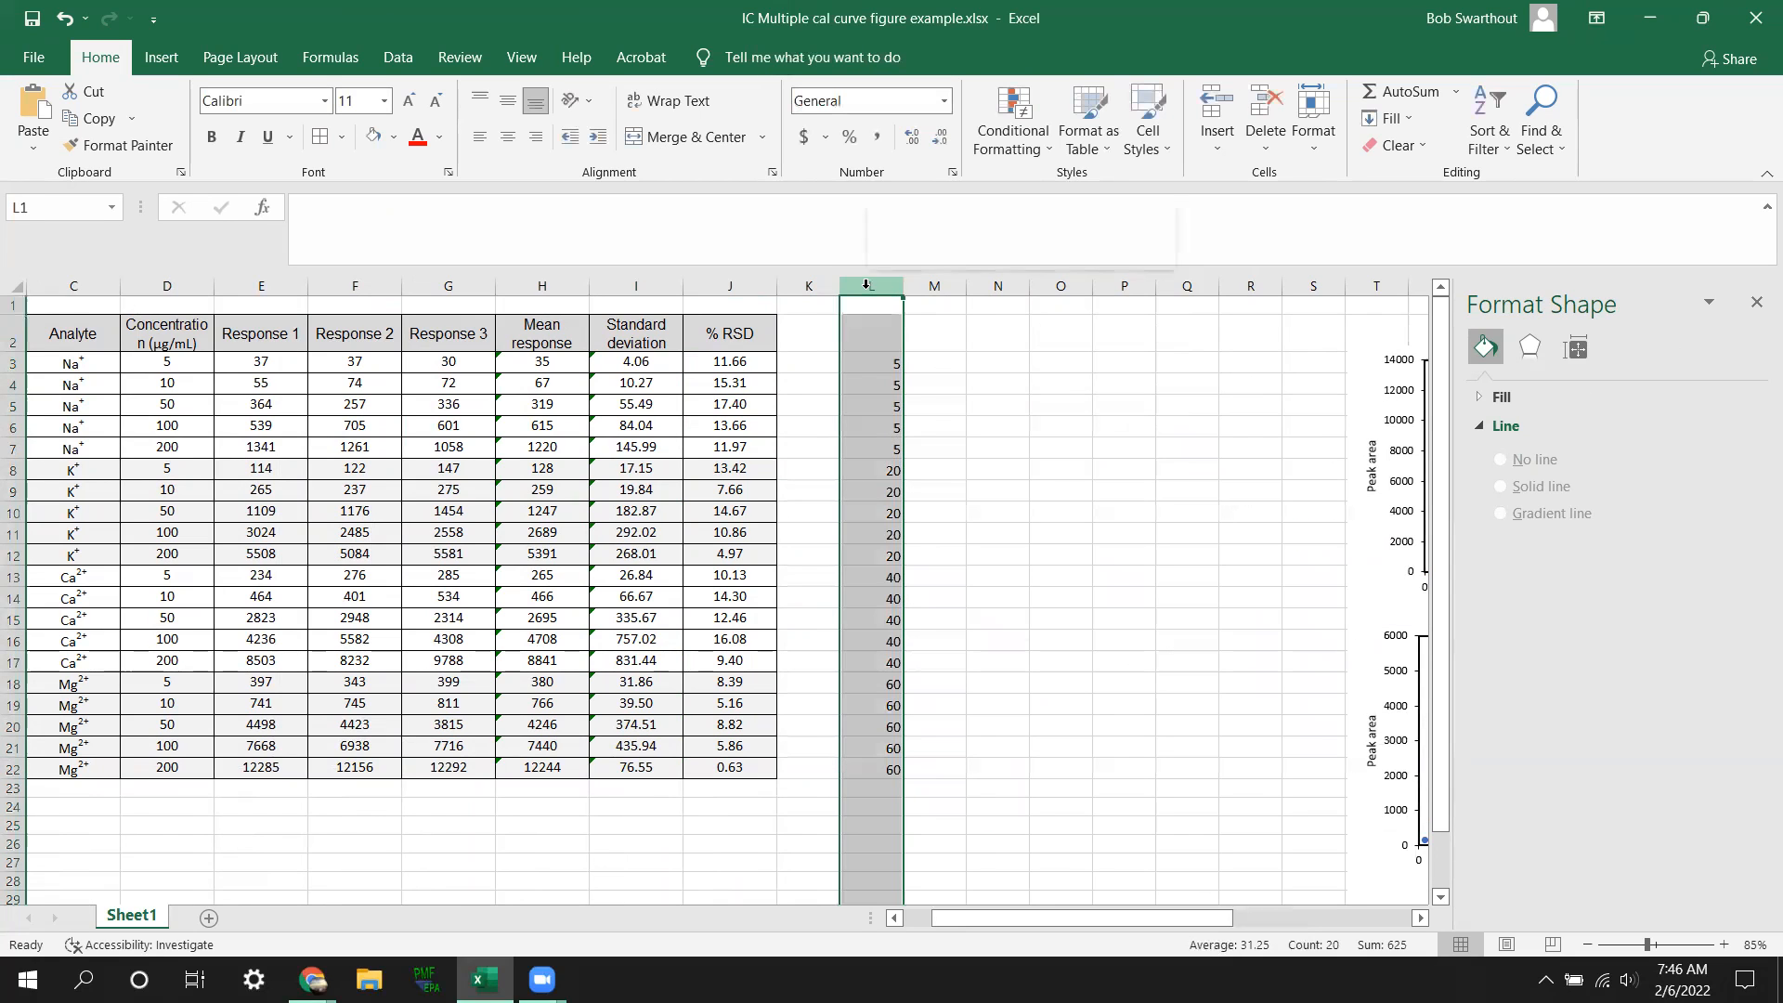
click(922, 594)
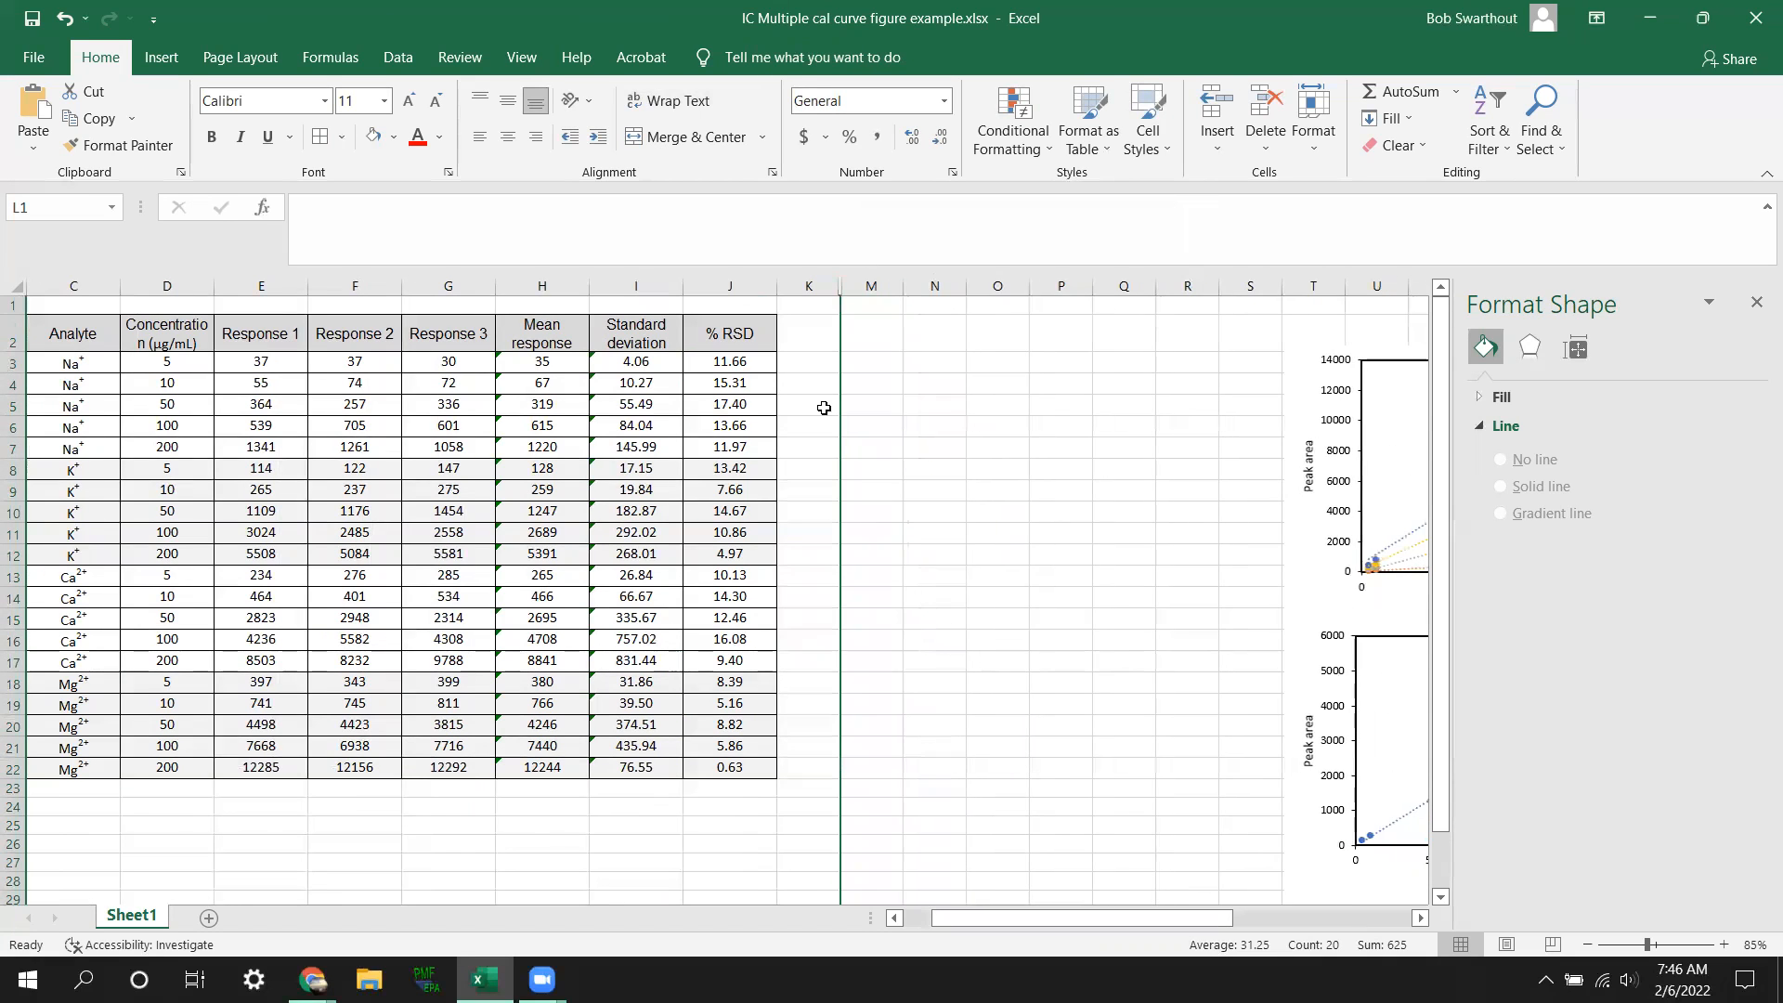
click(894, 365)
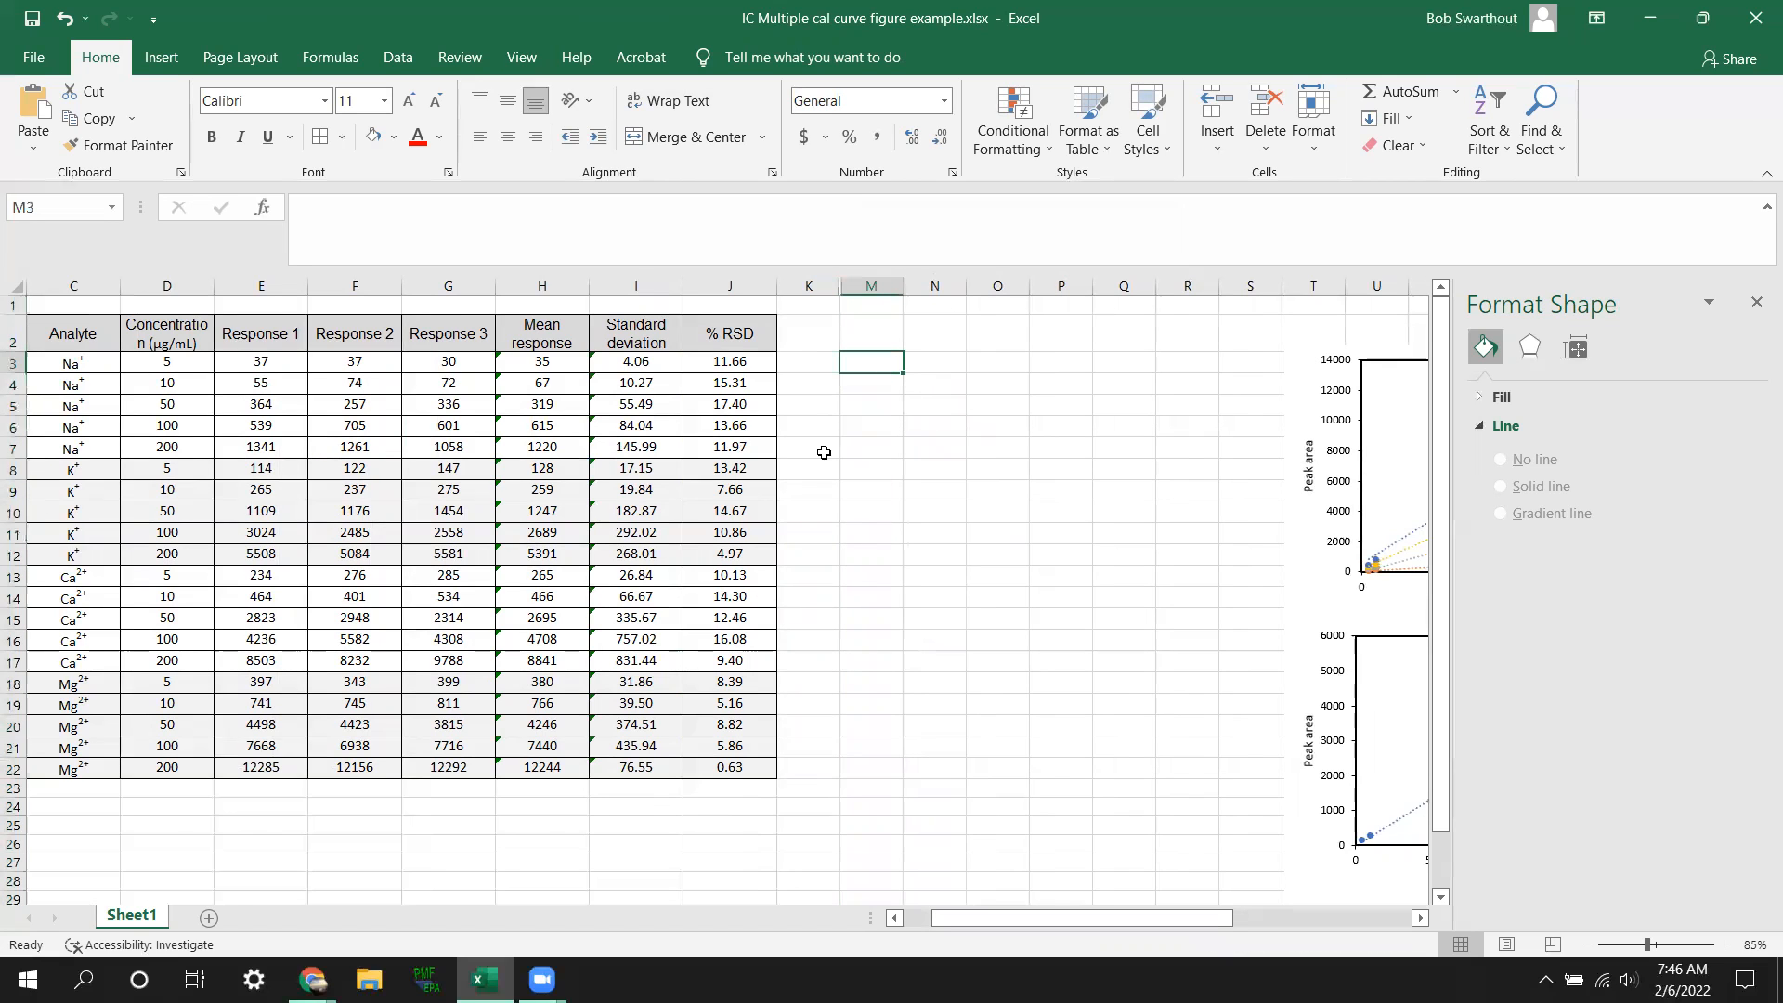
Step: Insert a markers-only scatter chart from the Na+ concentrations and first responses in D3:E7, and place it beside the data table
drag(1050, 919, 1022, 918)
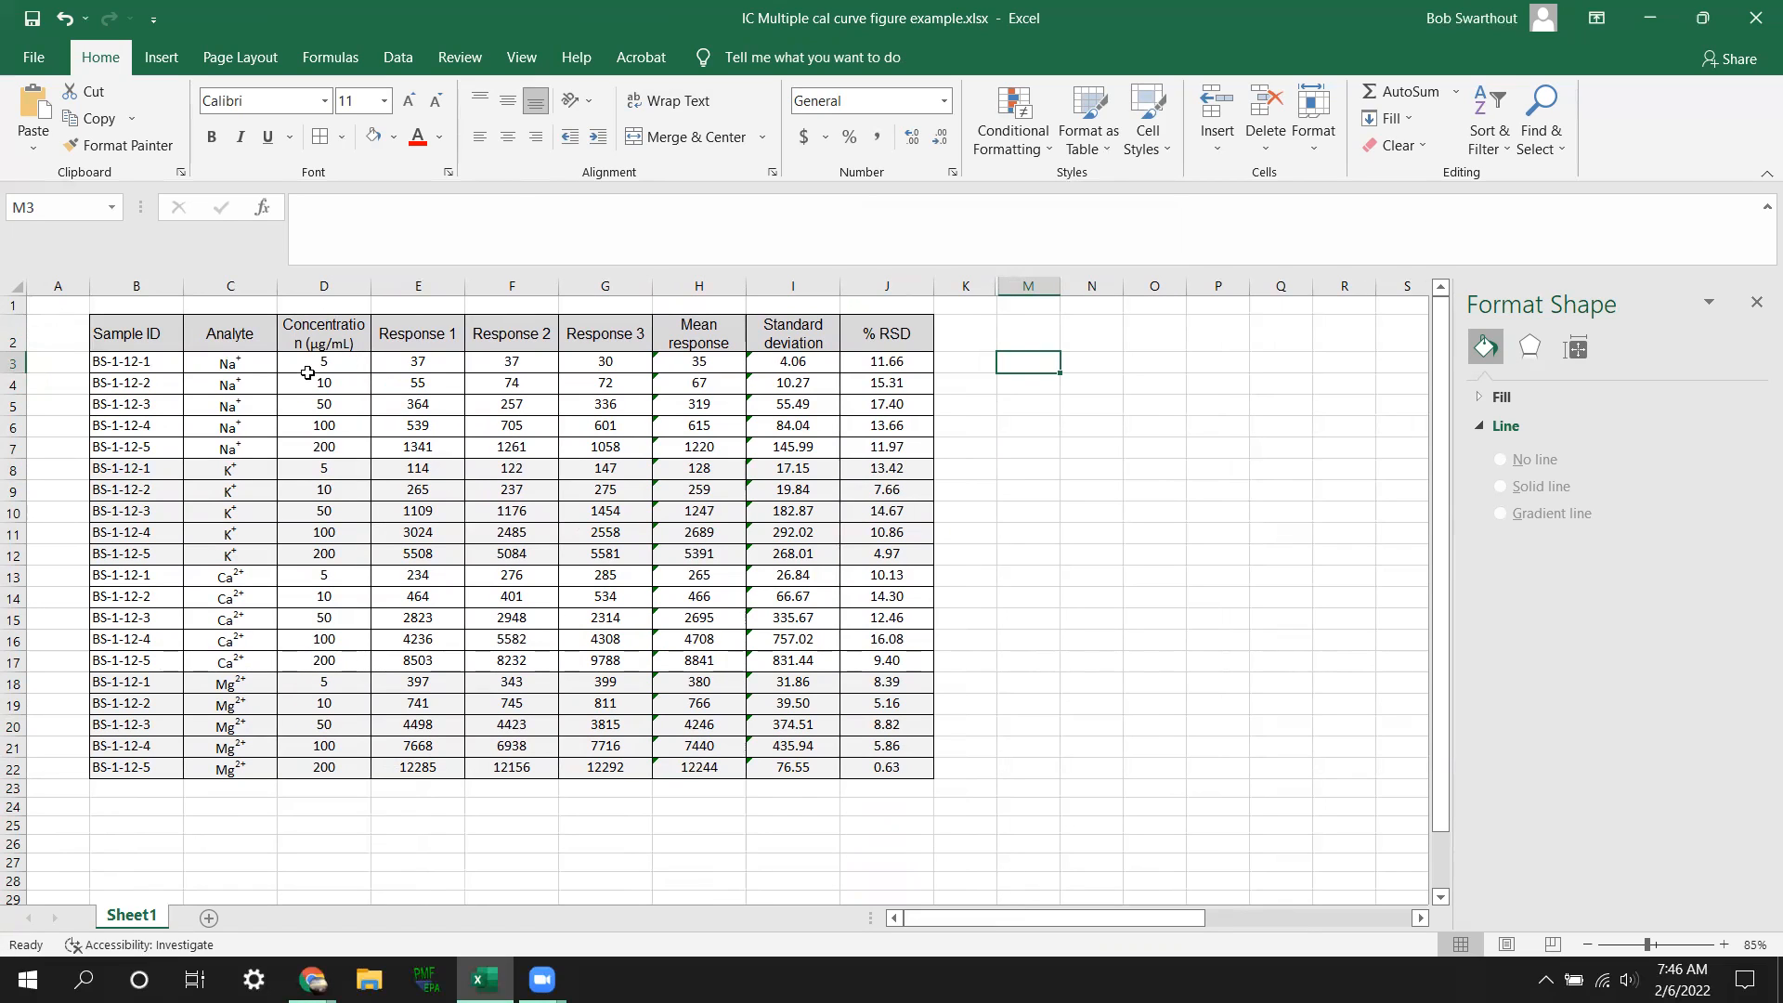
drag(328, 361, 413, 449)
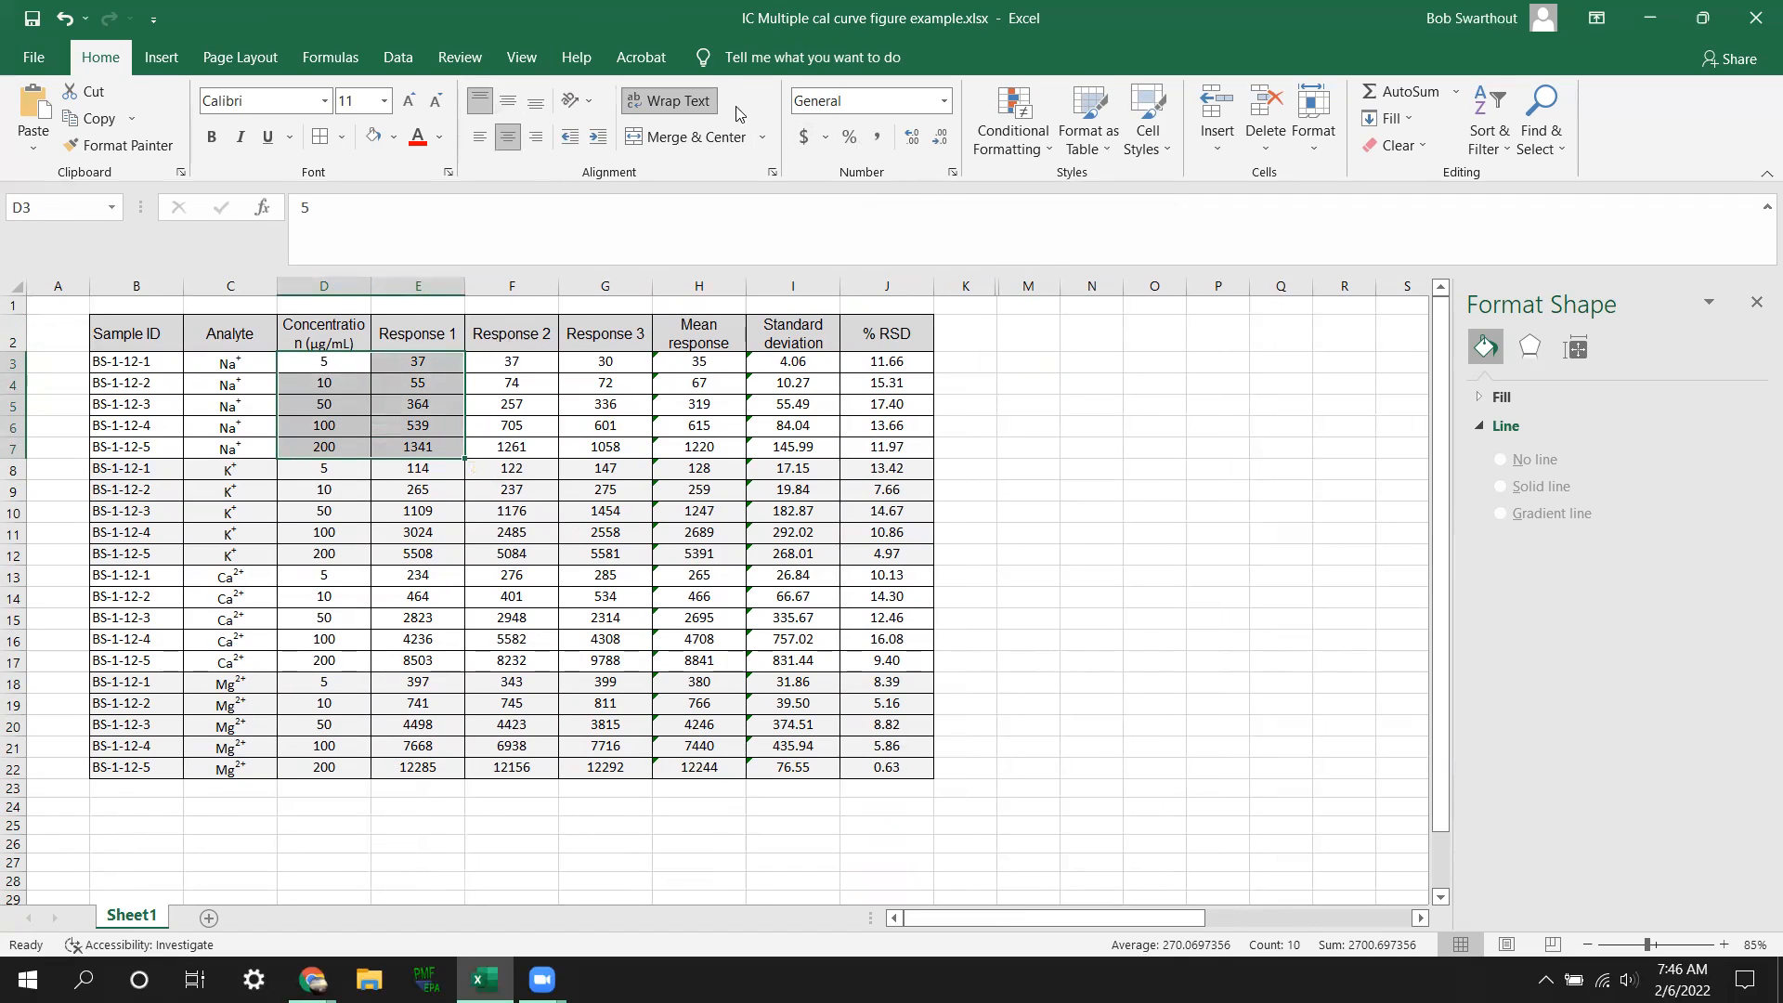
click(161, 57)
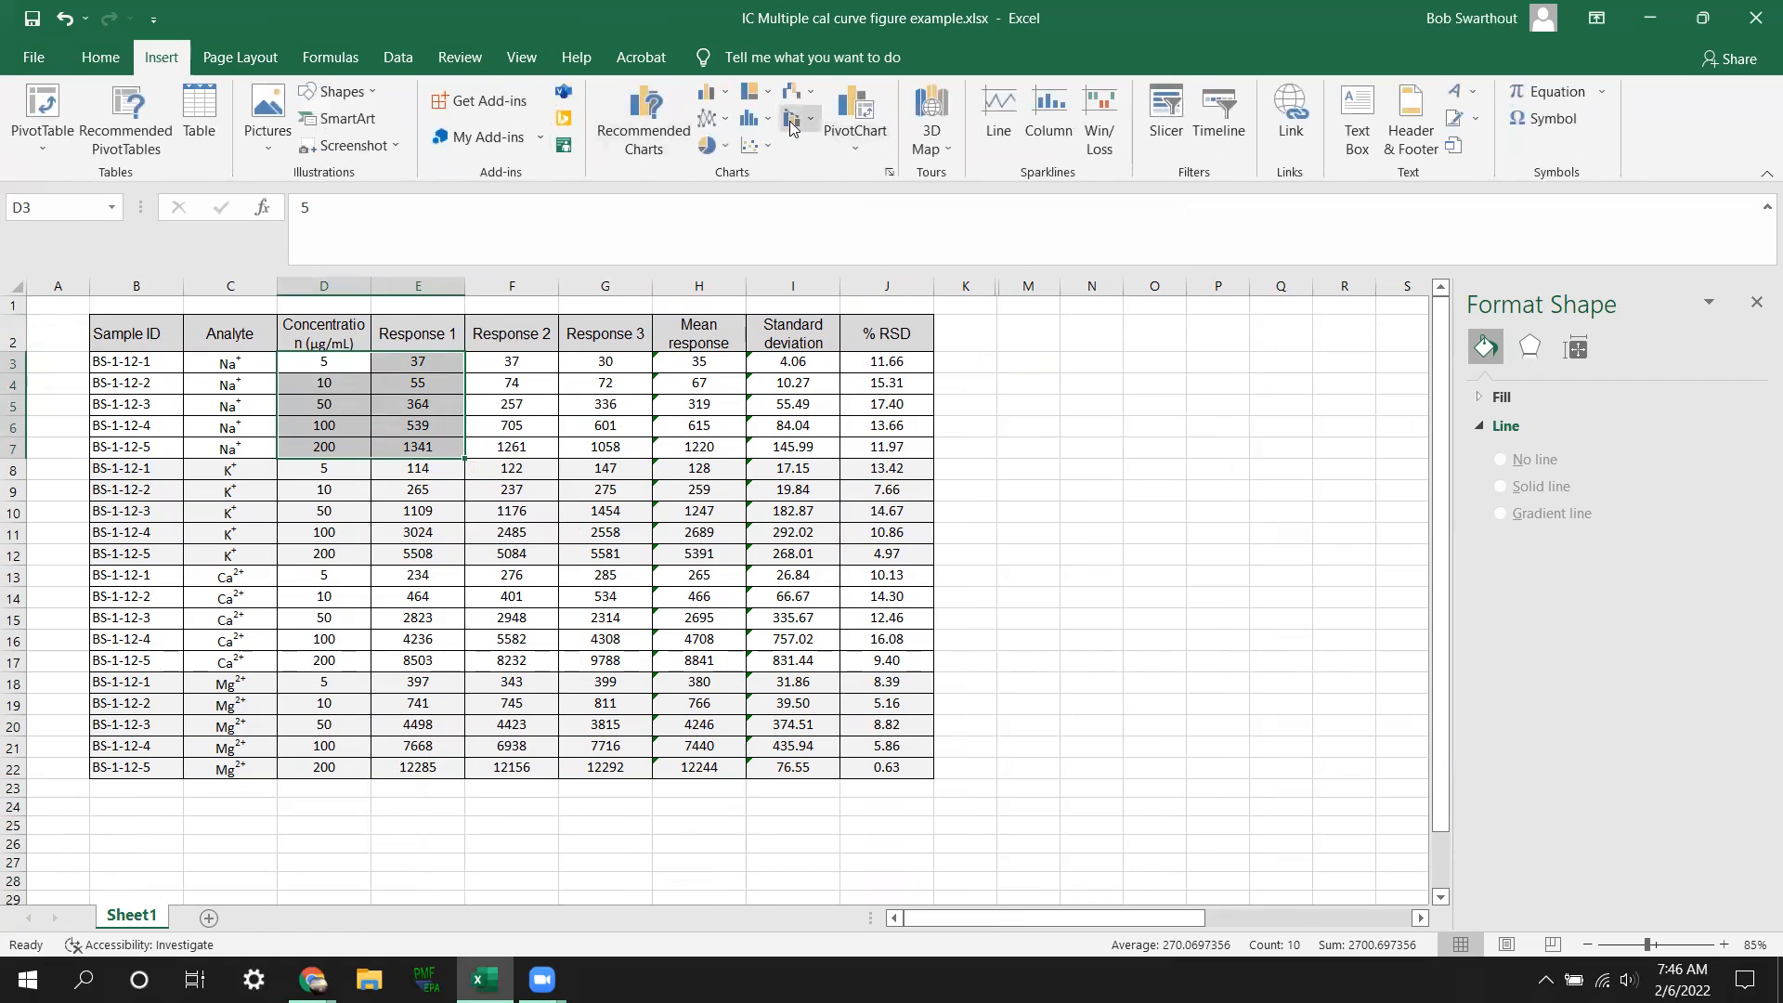
click(755, 145)
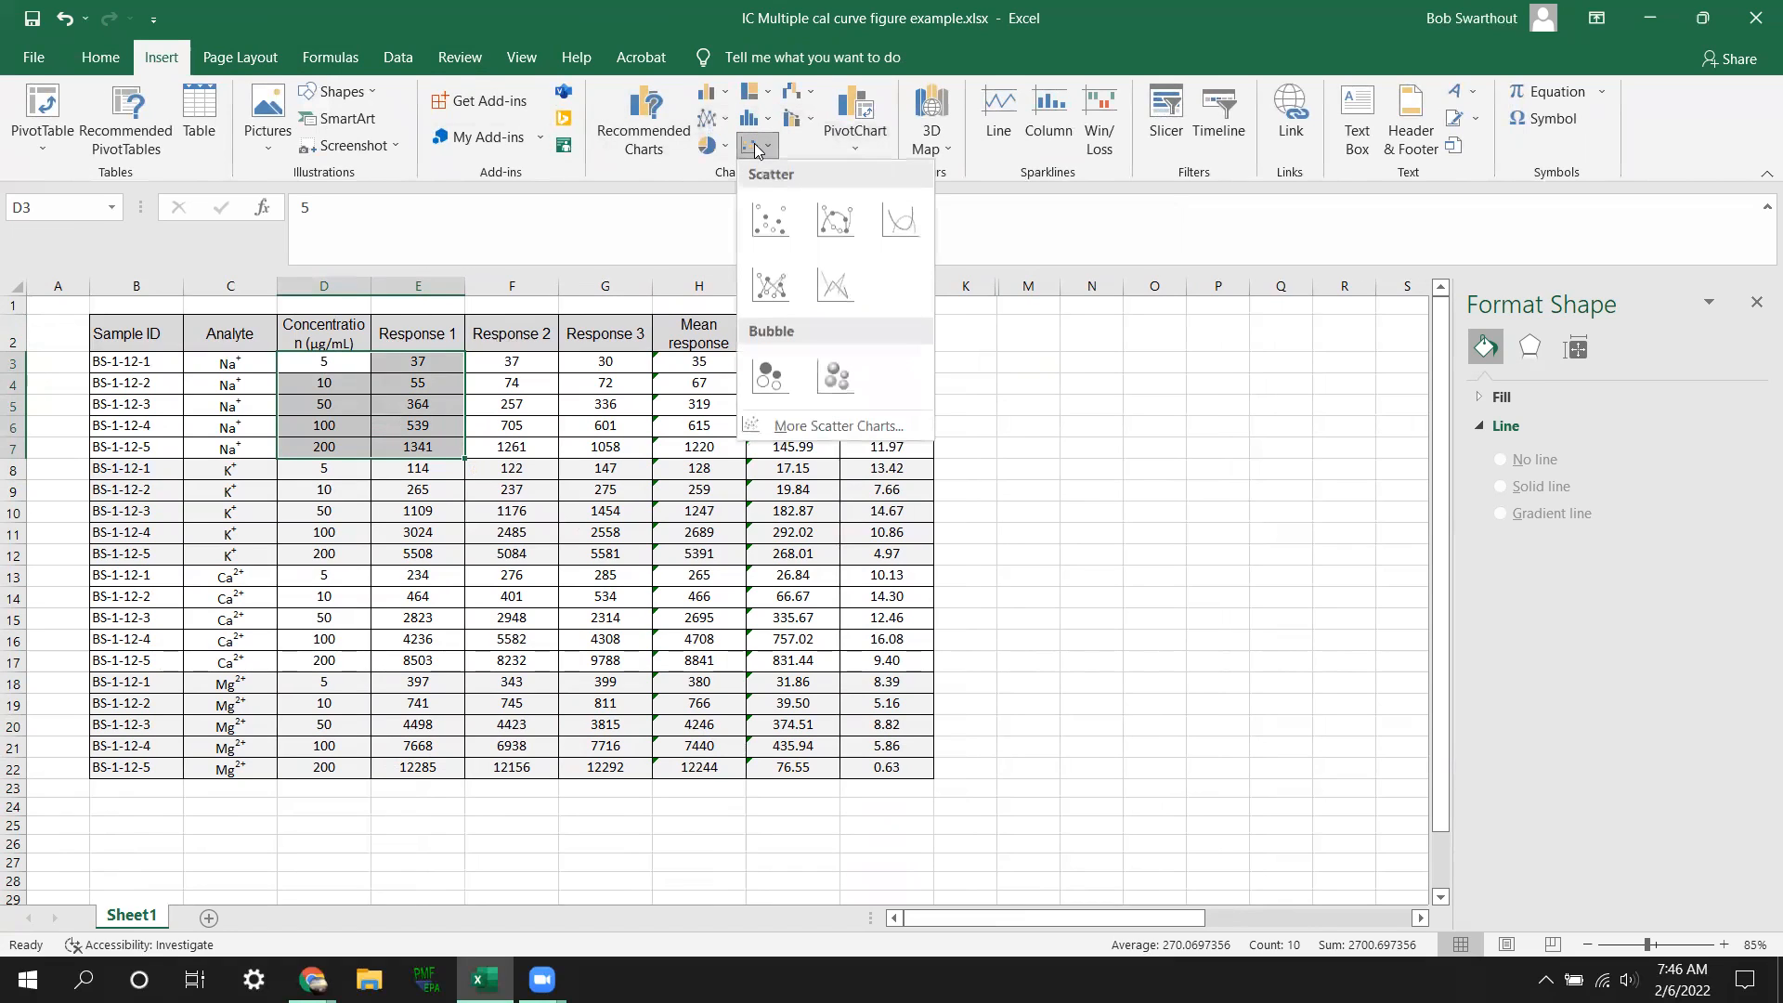
click(776, 226)
drag(880, 494, 1353, 346)
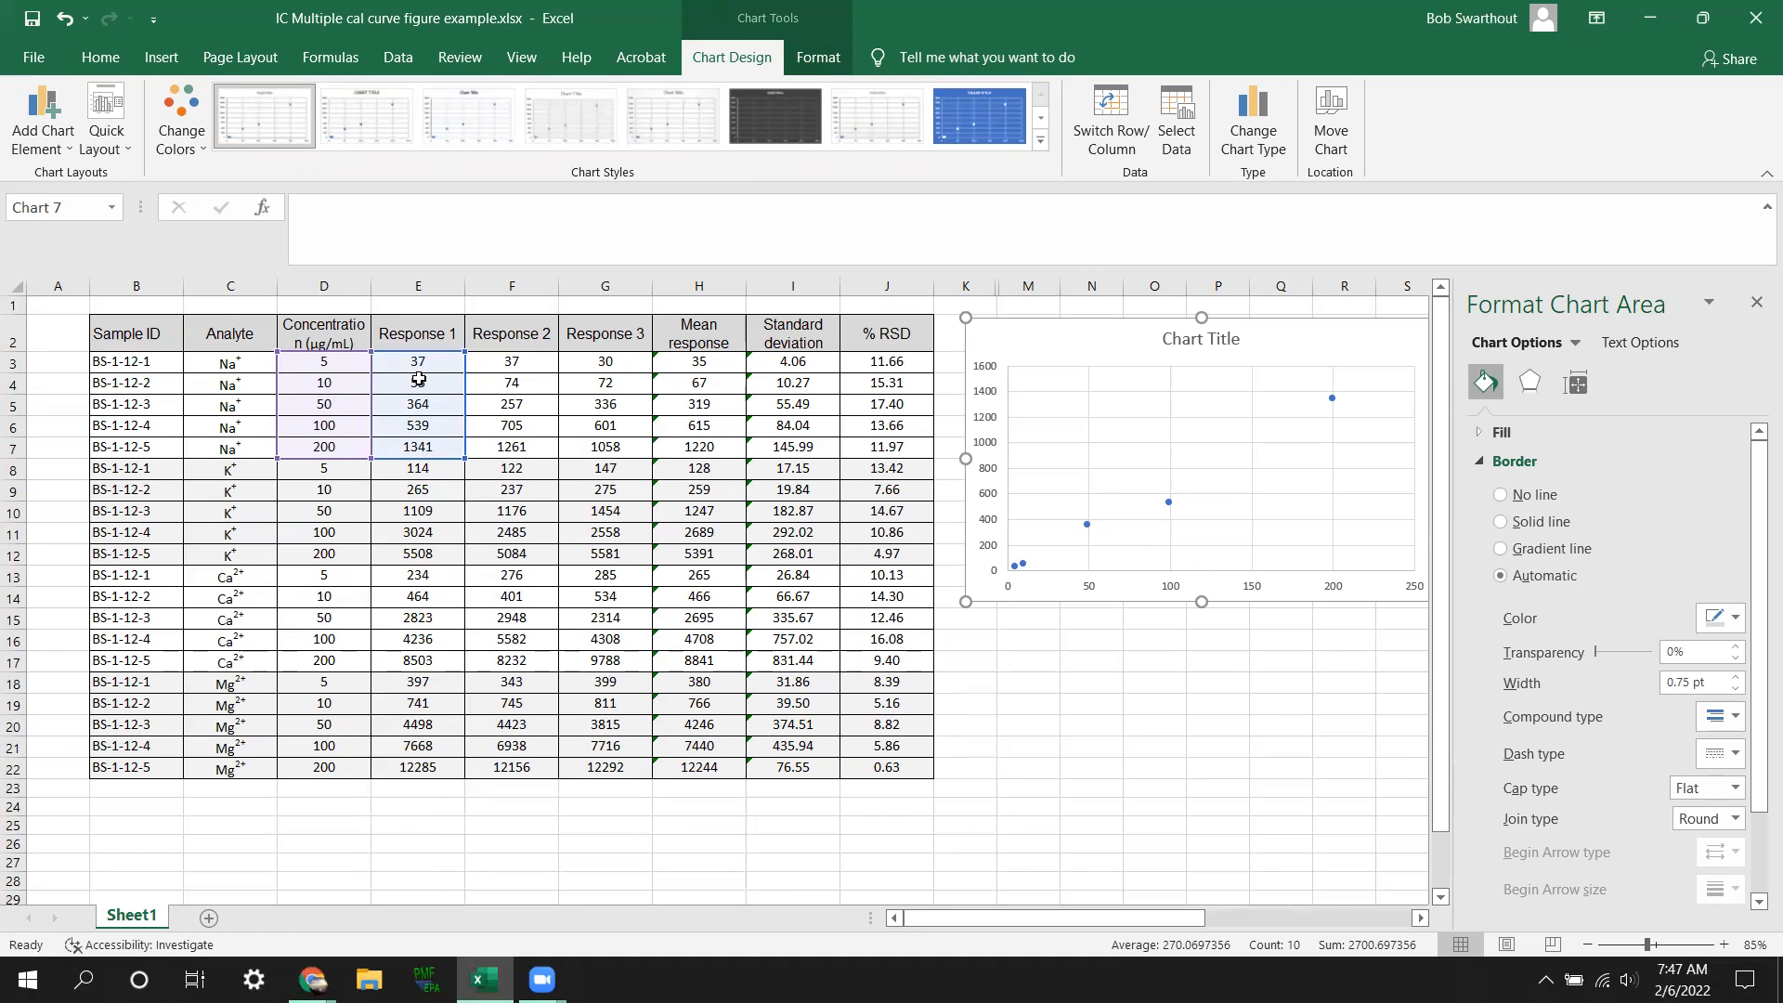
Step: Change the scatter chart's Y values to the Na+ mean responses in H3:H7 and delete the chart title
drag(465, 415, 698, 417)
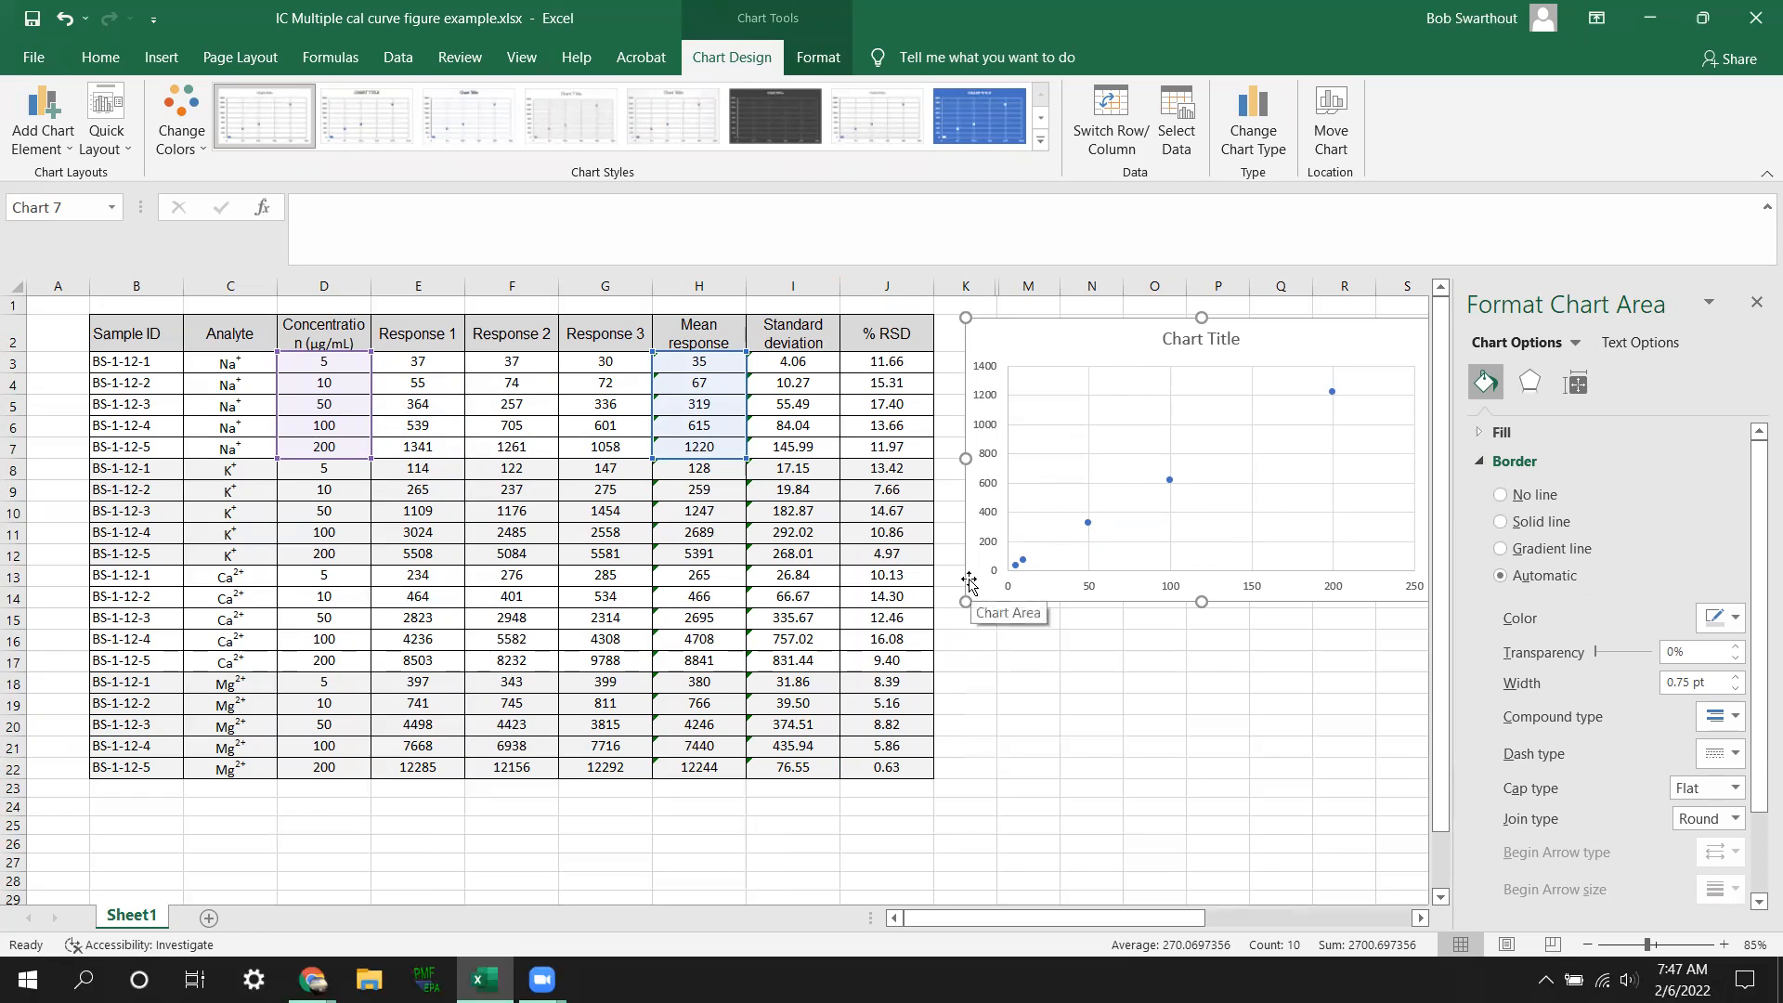
click(1188, 348)
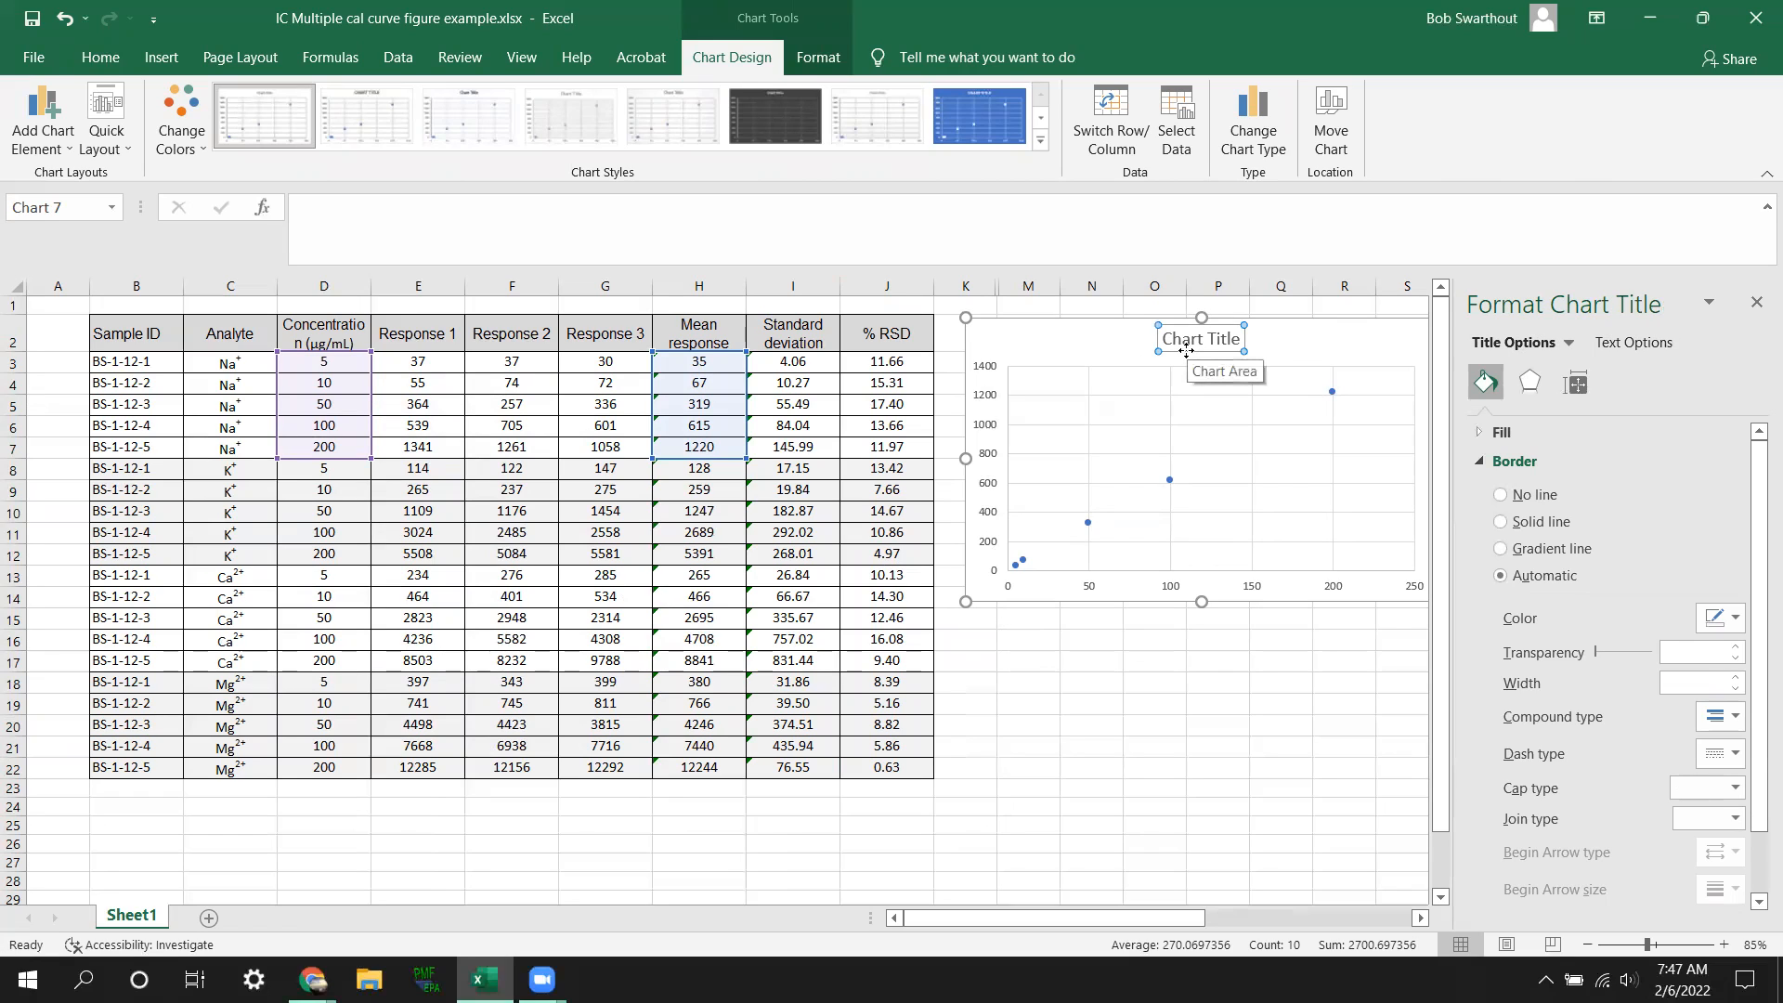
key(Delete)
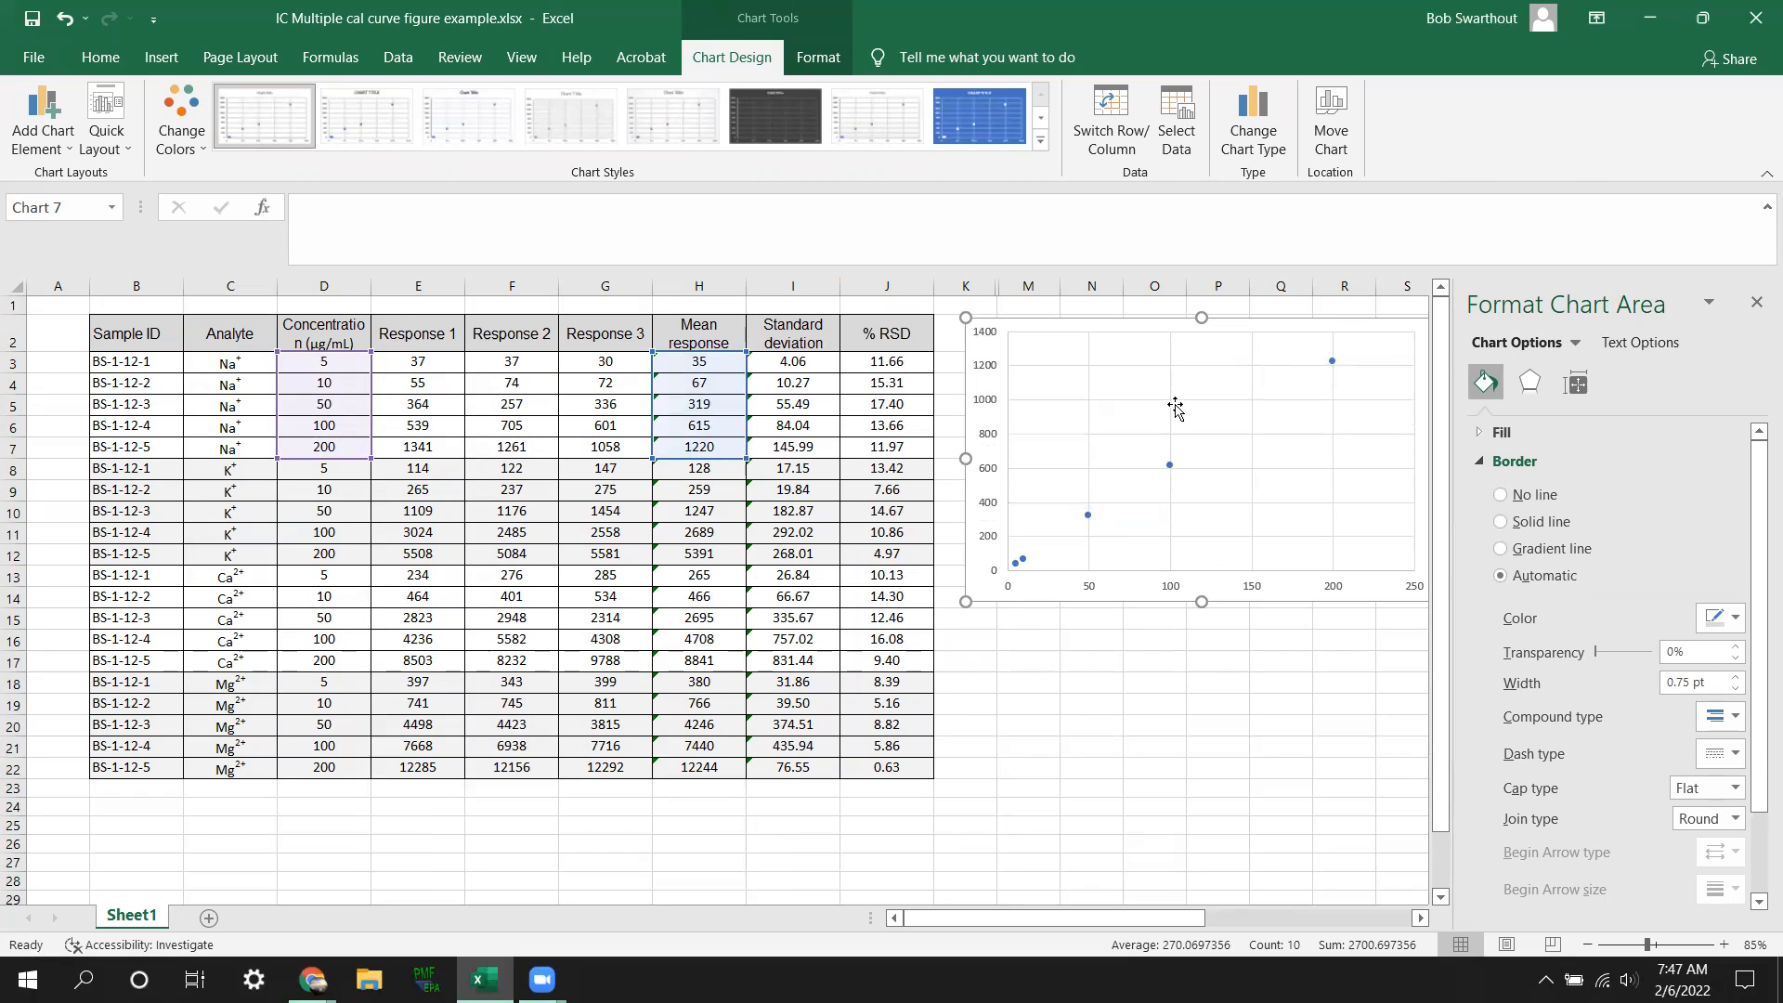
Step: Add a primary horizontal axis title reading "Concentration (ppm)" to the scatter chart
click(41, 139)
mouse_move(93, 206)
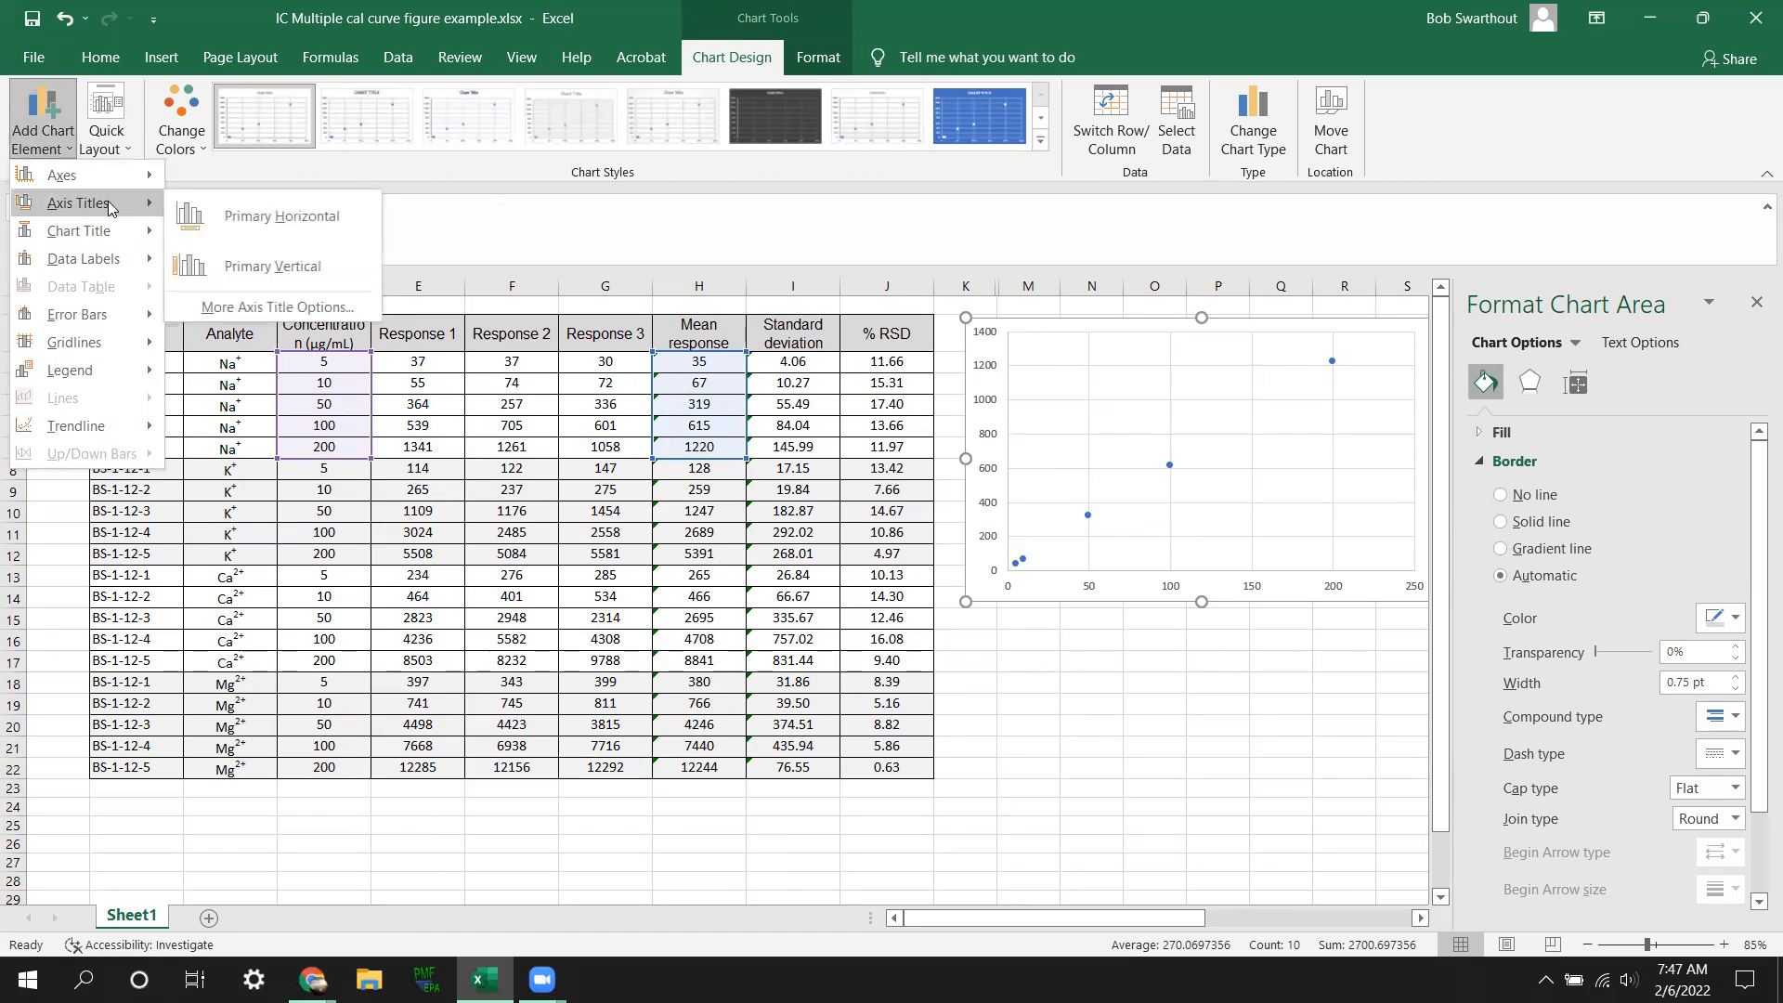
click(275, 221)
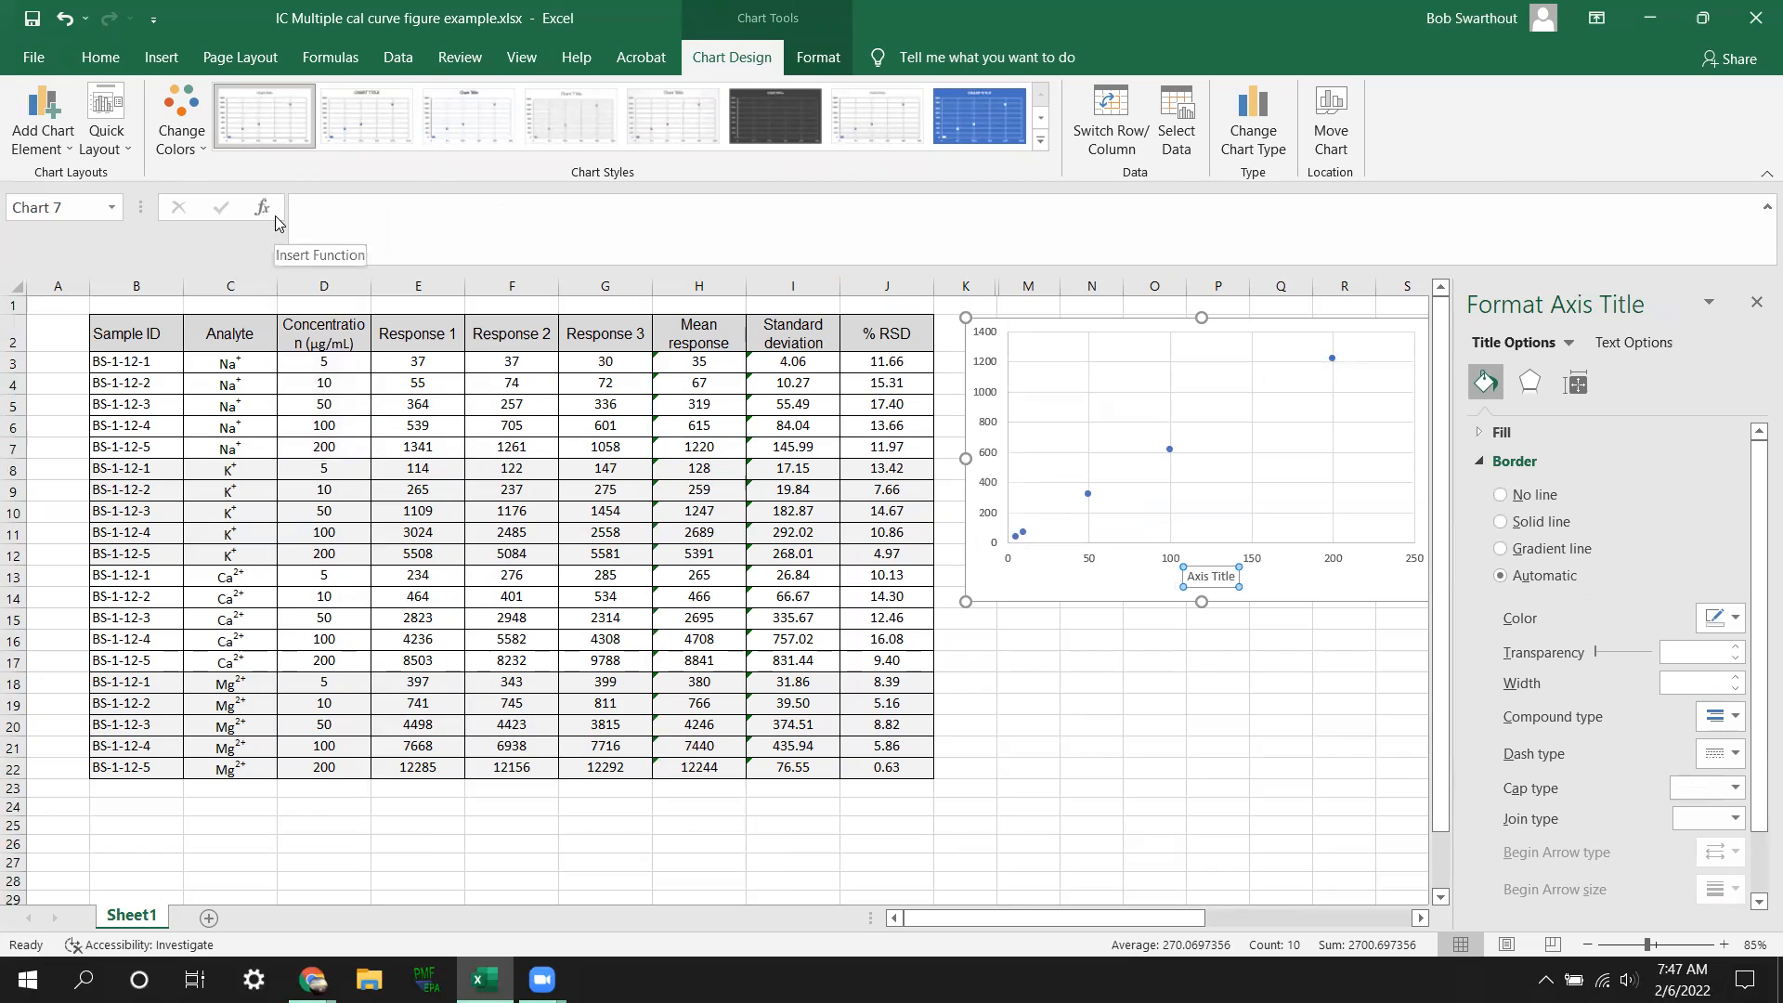
text(Conc)
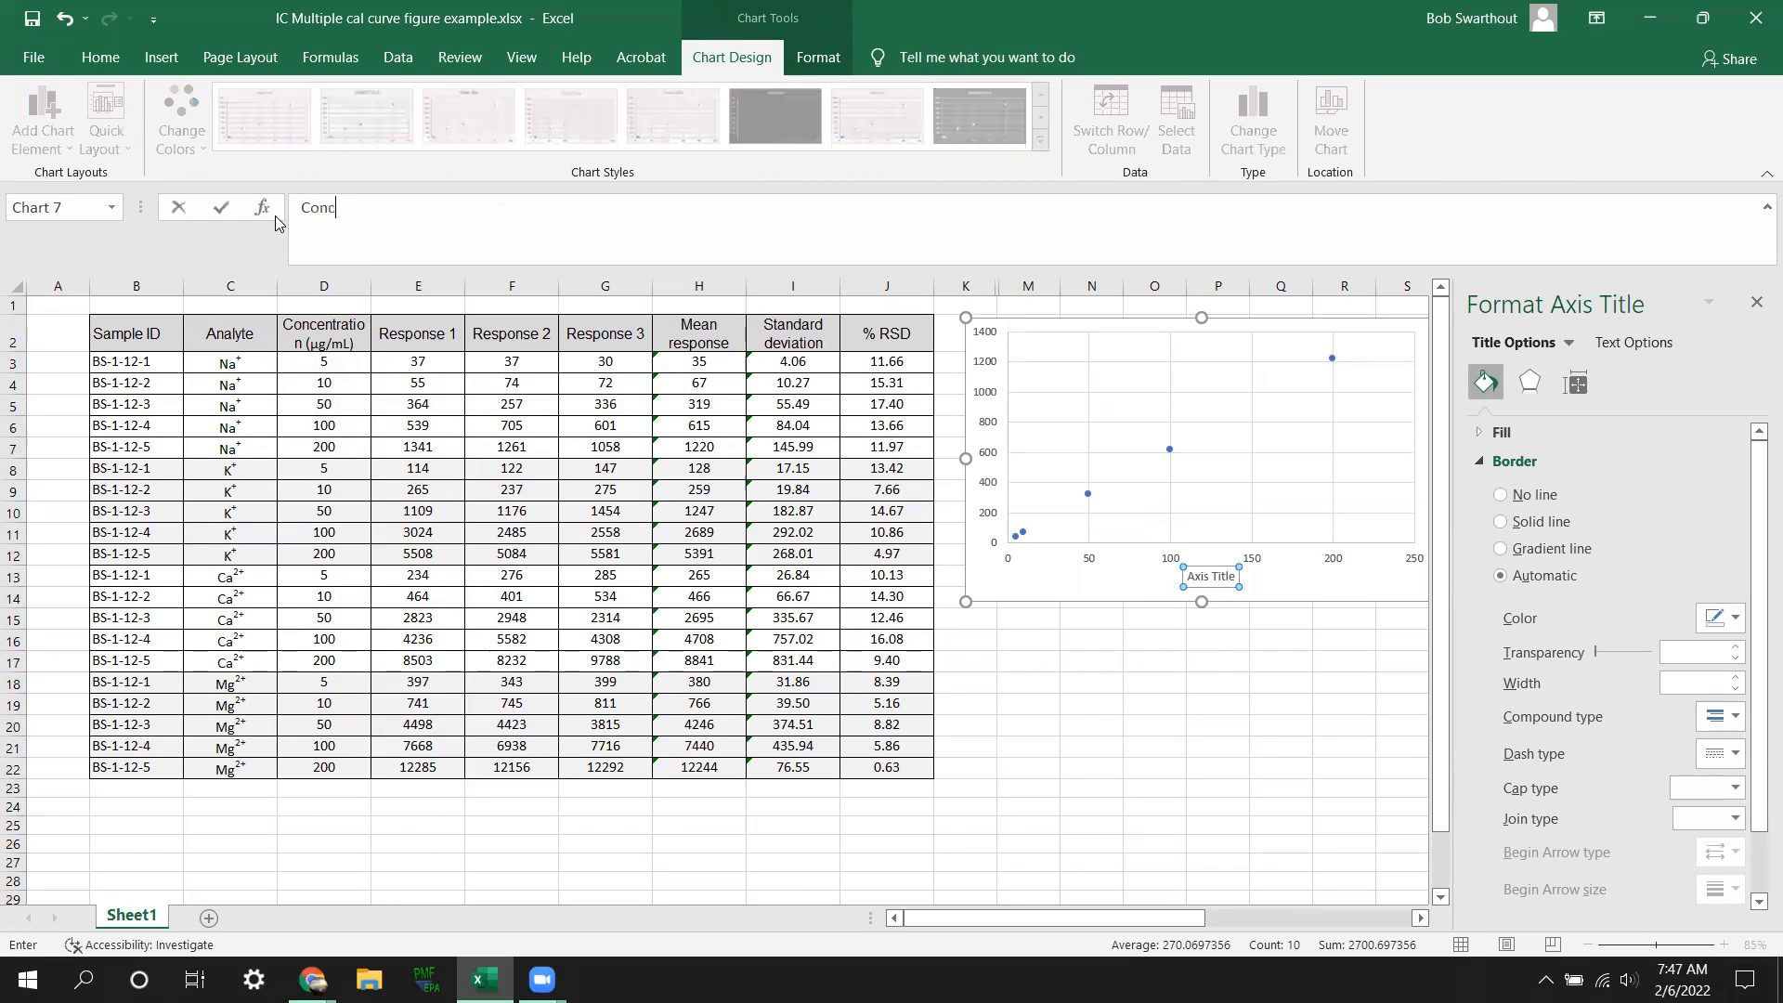
text(entration (ppm))
key(Return)
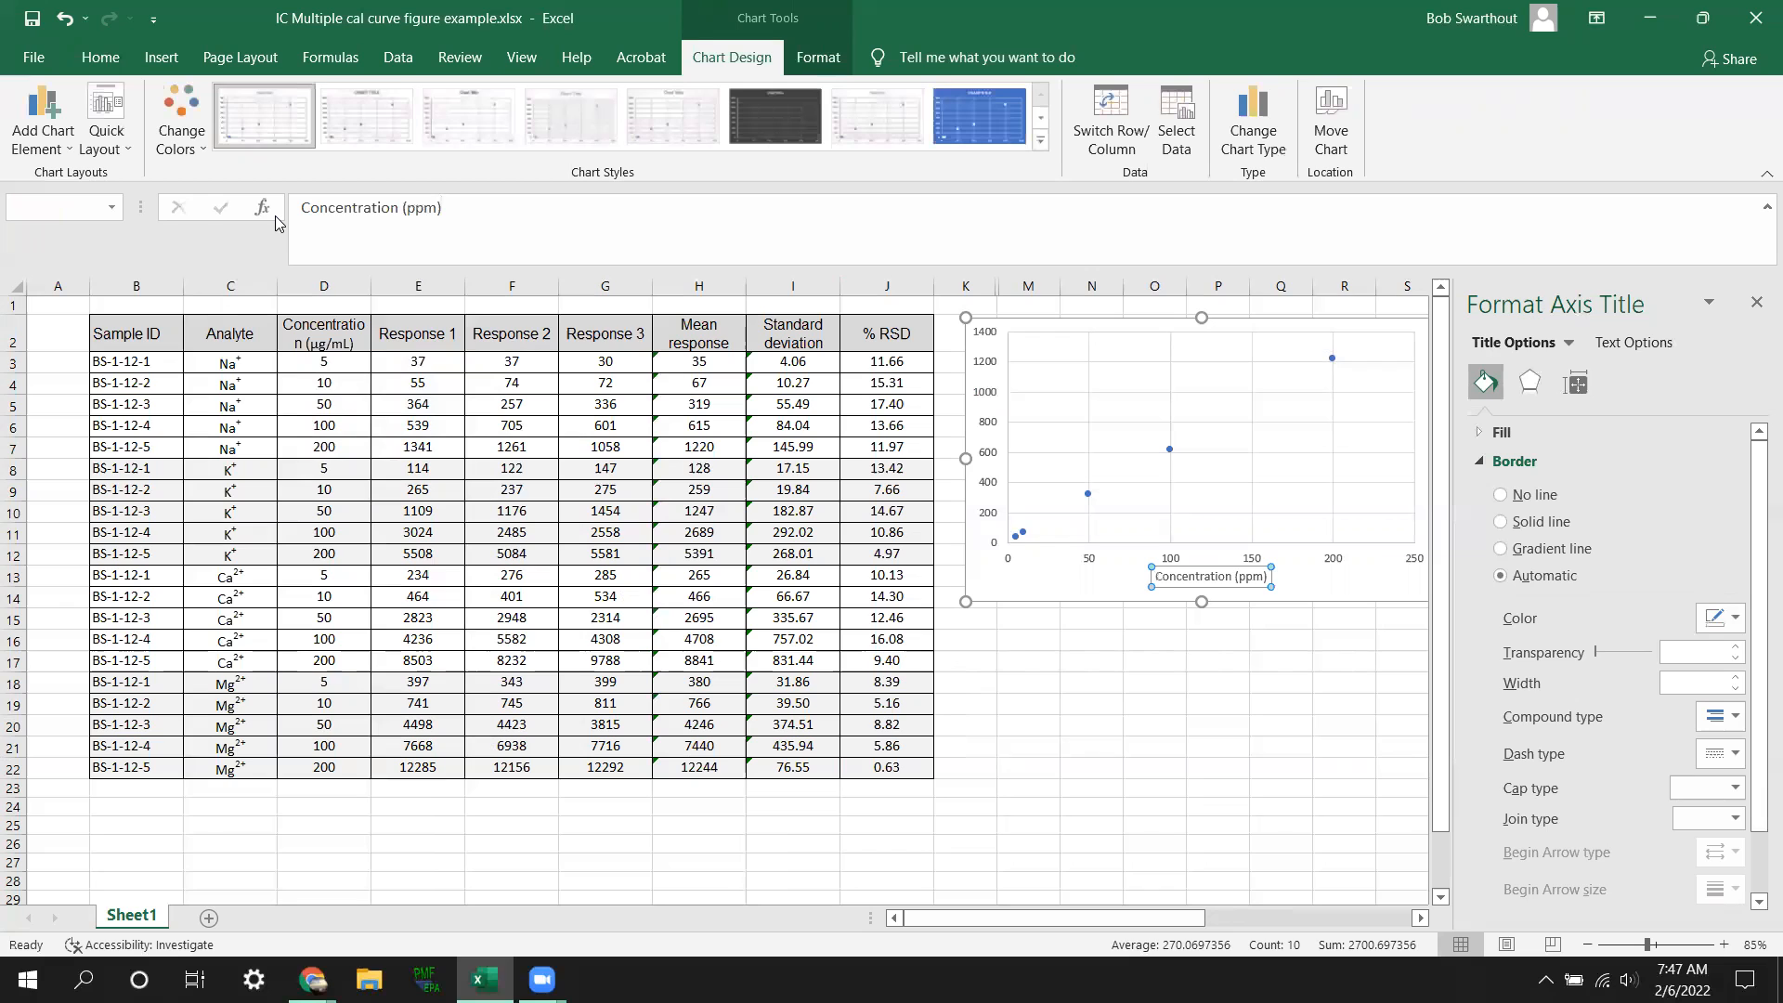
Step: Add a primary vertical axis title reading "Peak area" to the scatter chart
click(43, 119)
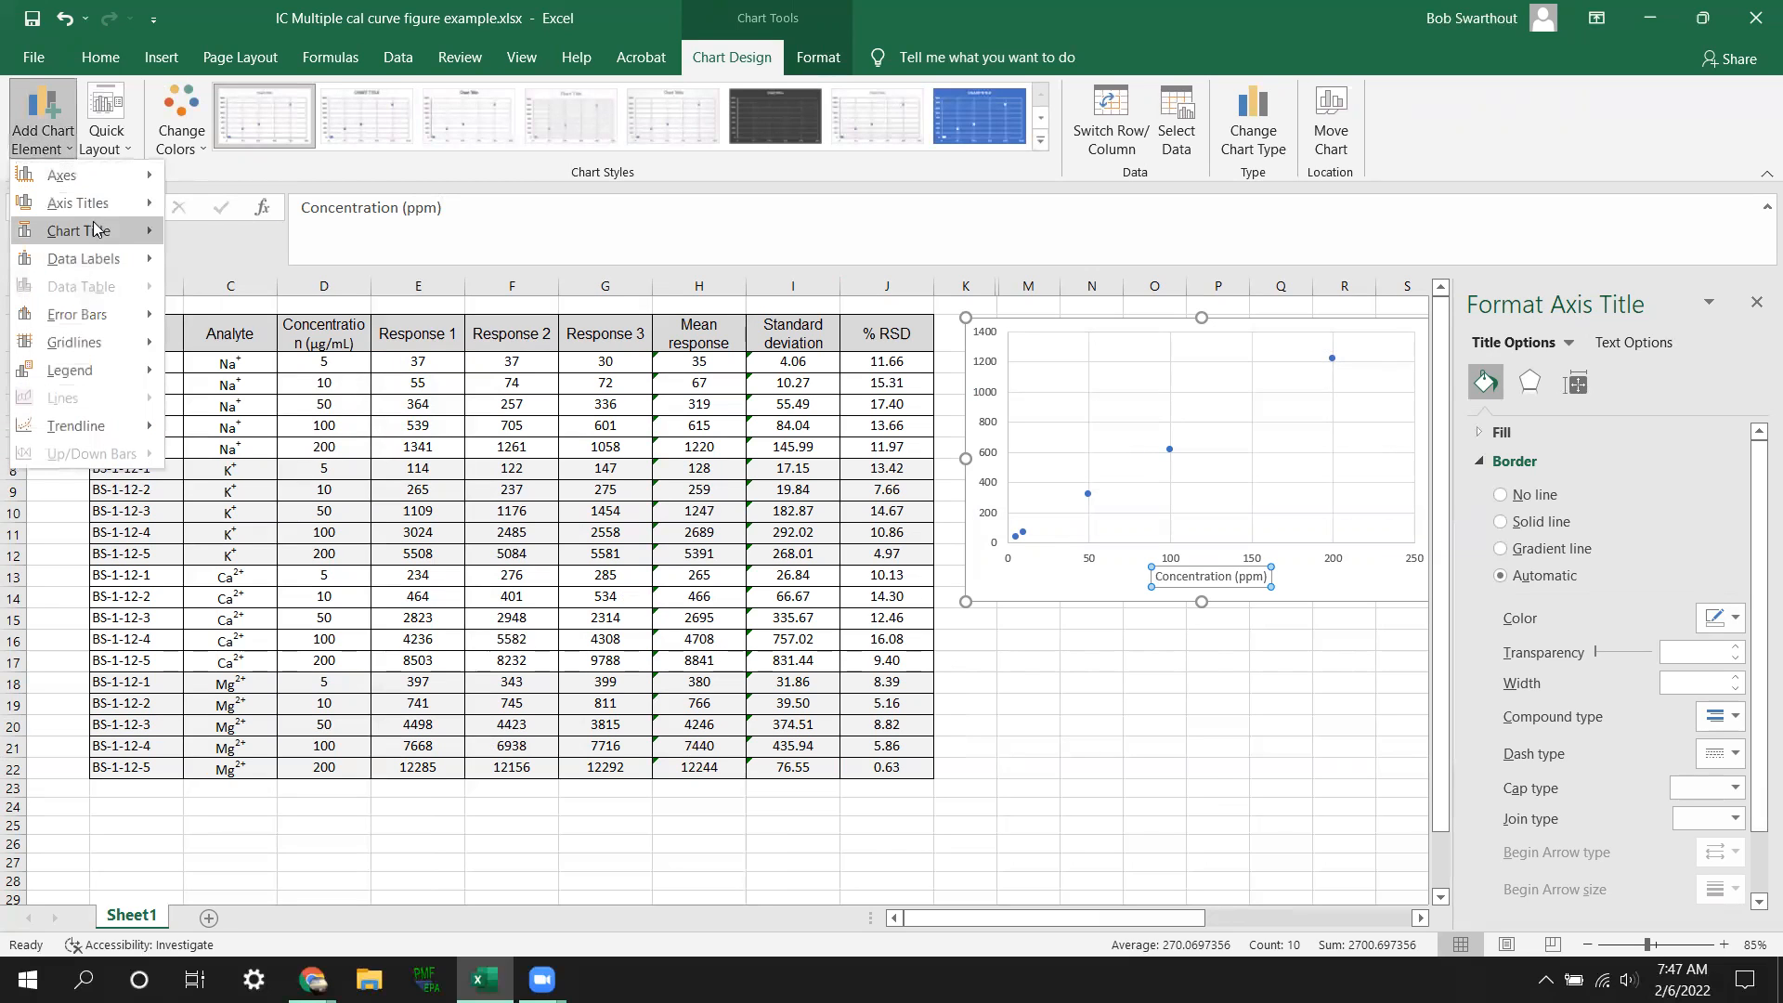
mouse_move(88, 204)
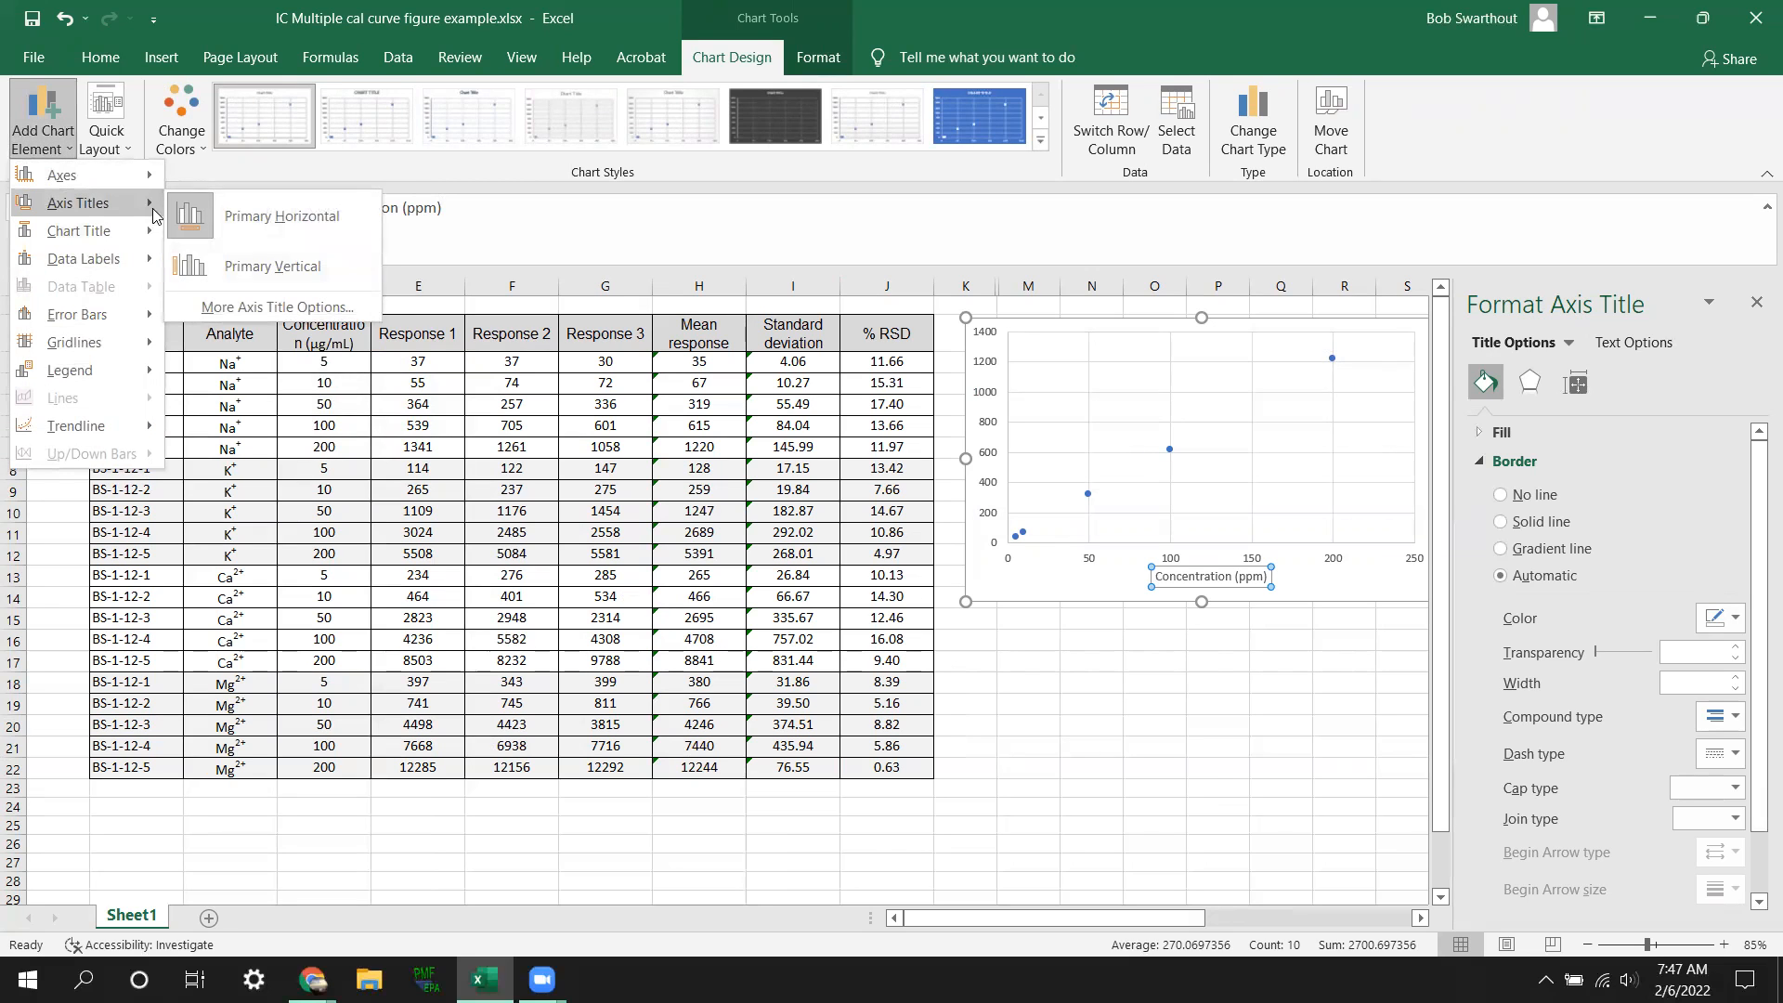
click(195, 265)
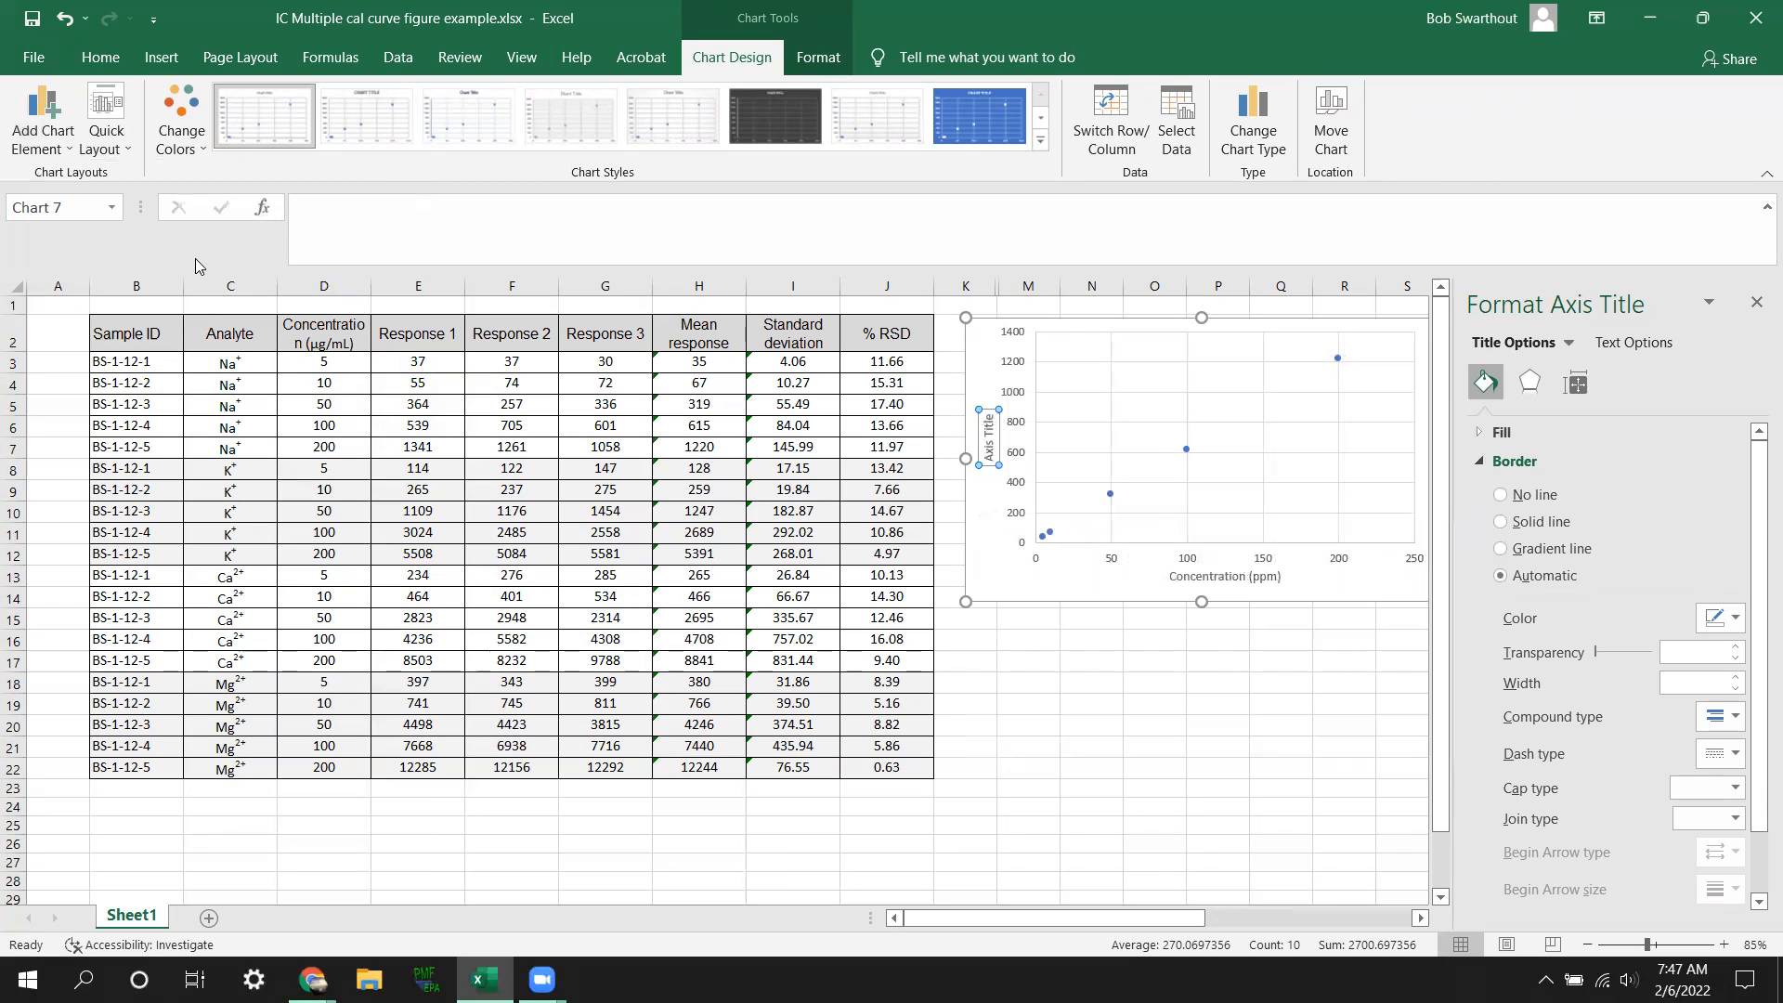
text(Peak)
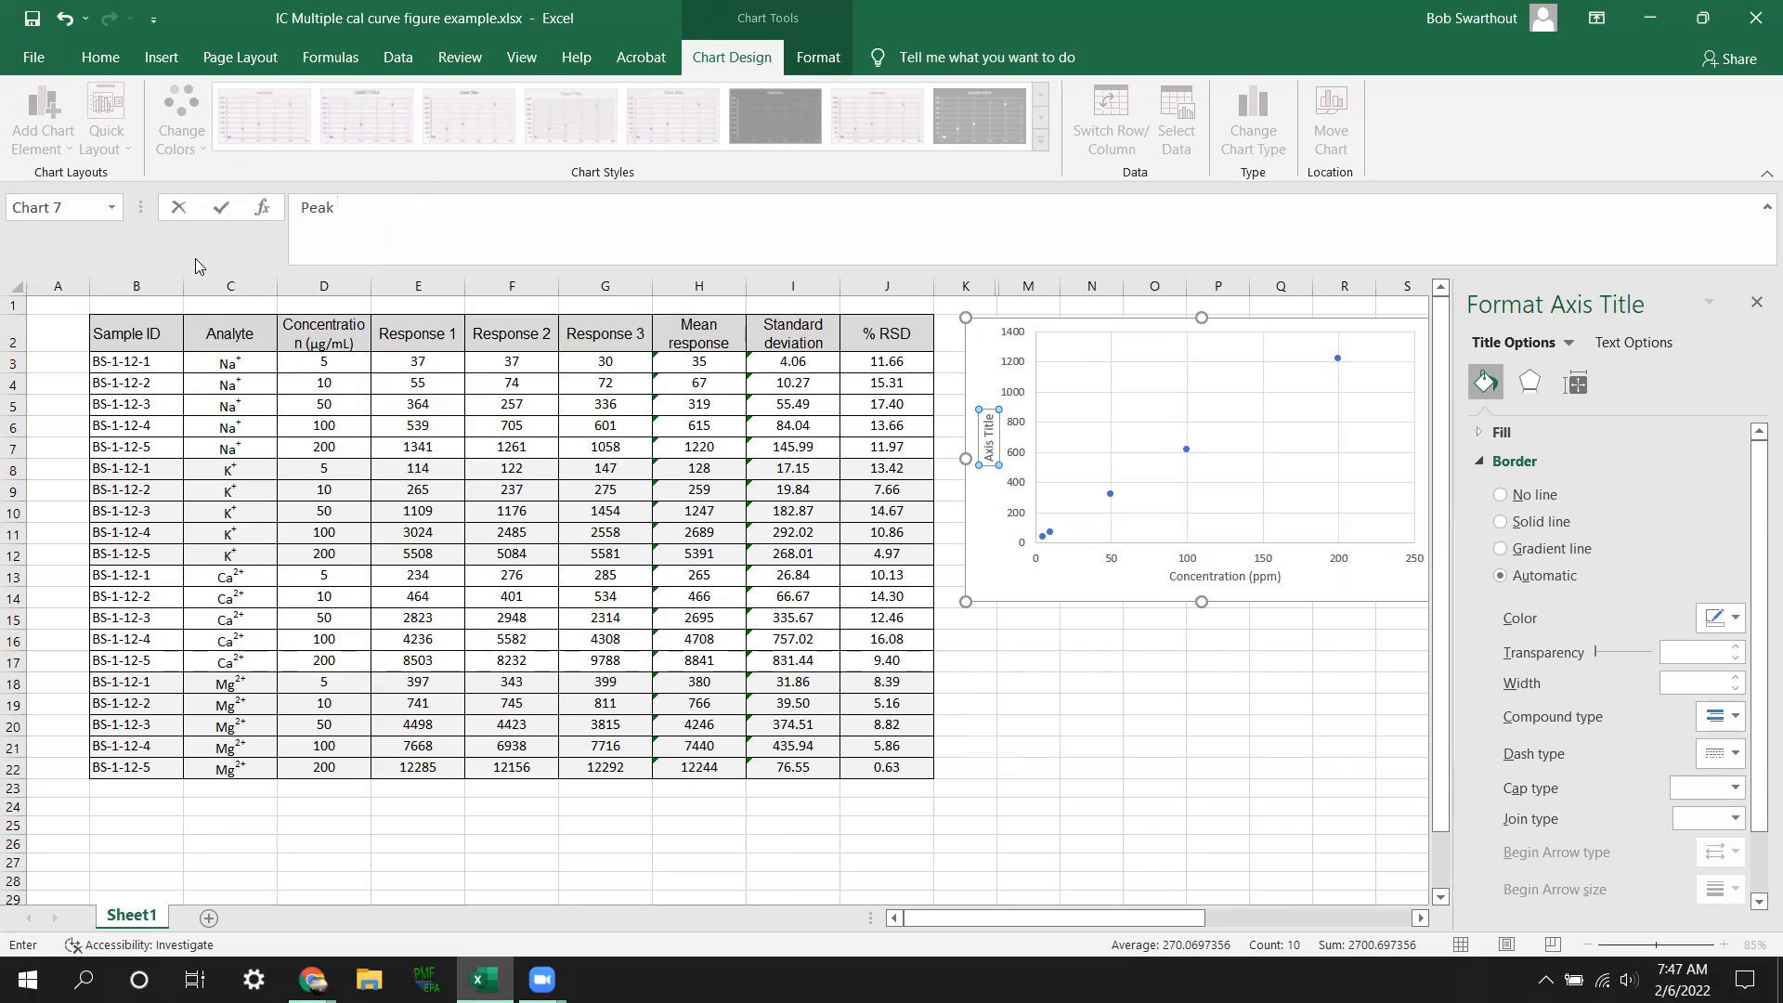
text( area)
key(Return)
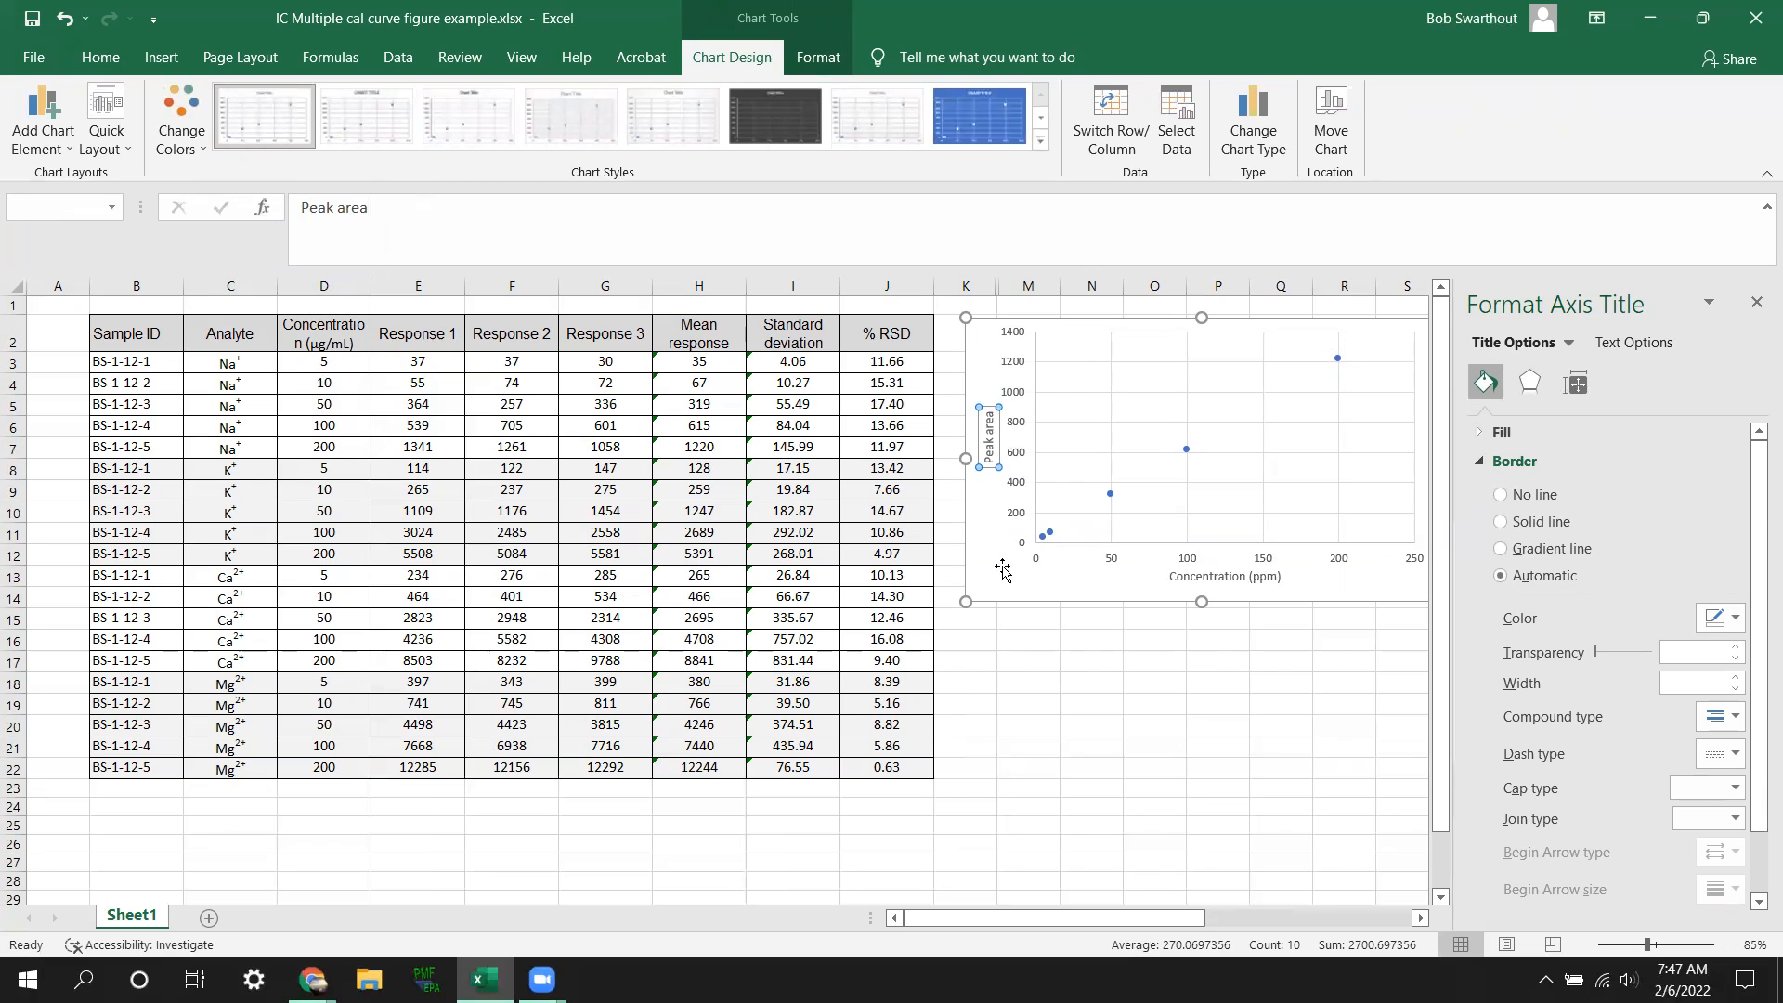
Step: Remove the border line around the Na+ chart area and delete the chart's horizontal and vertical gridlines
click(967, 558)
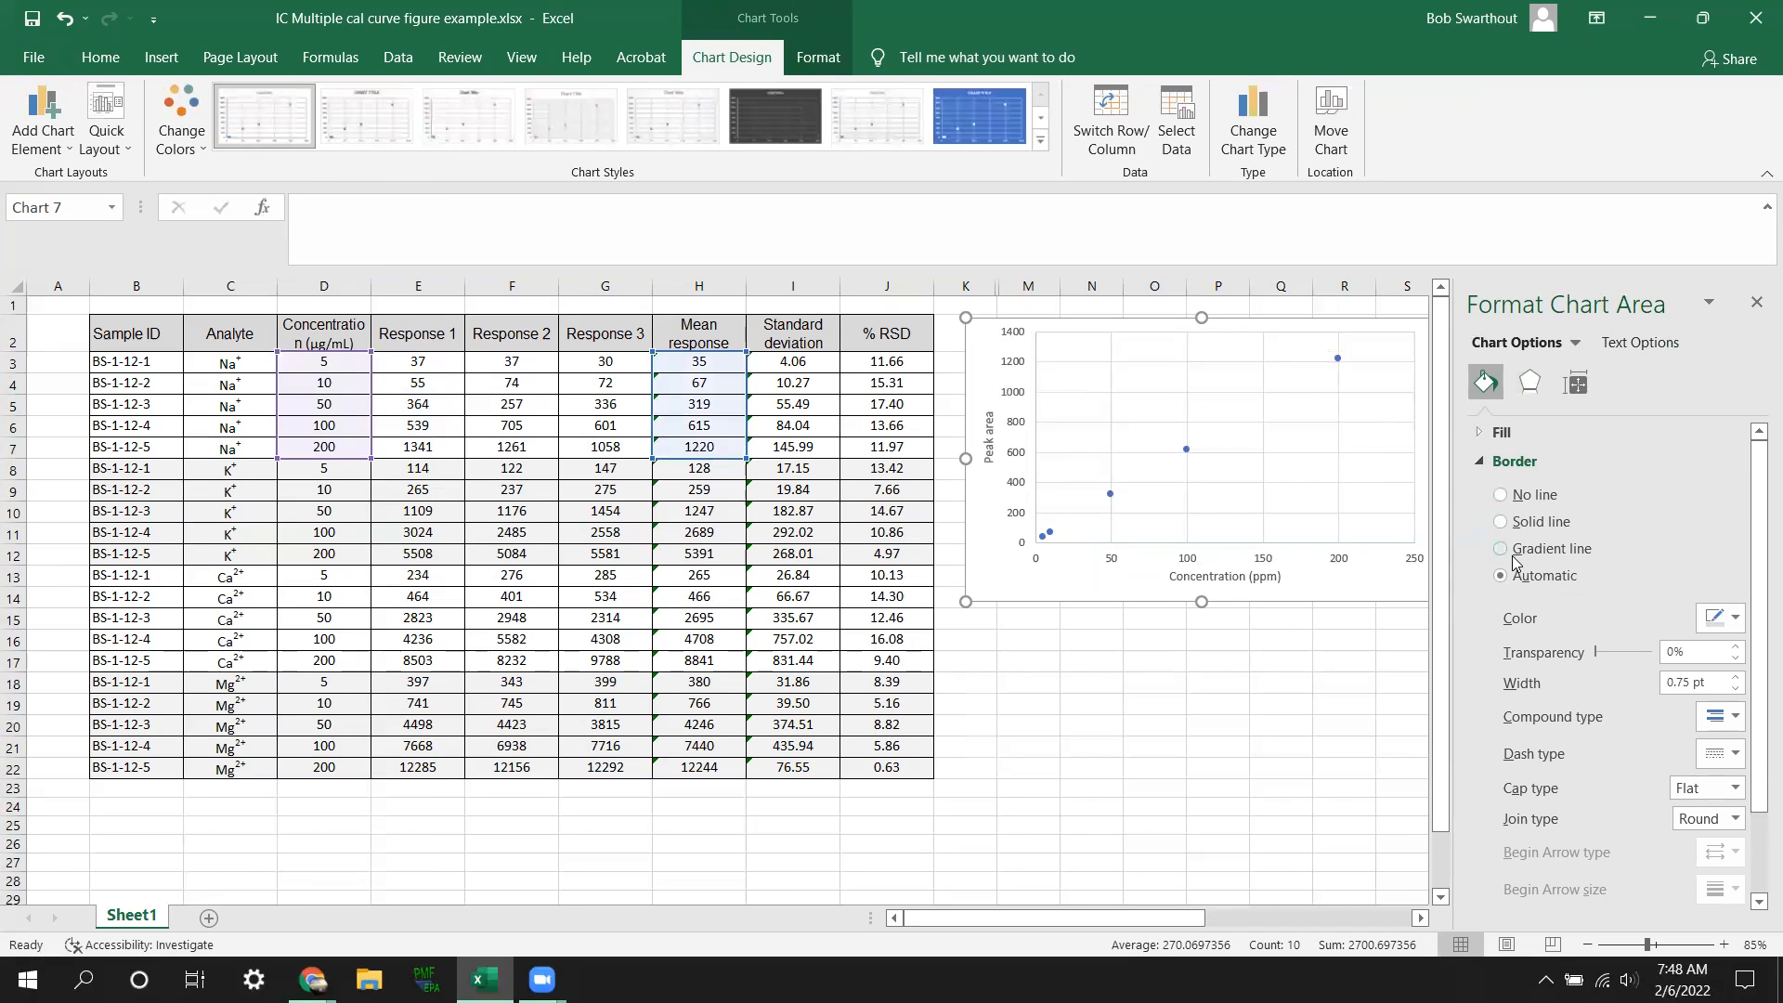
click(1503, 496)
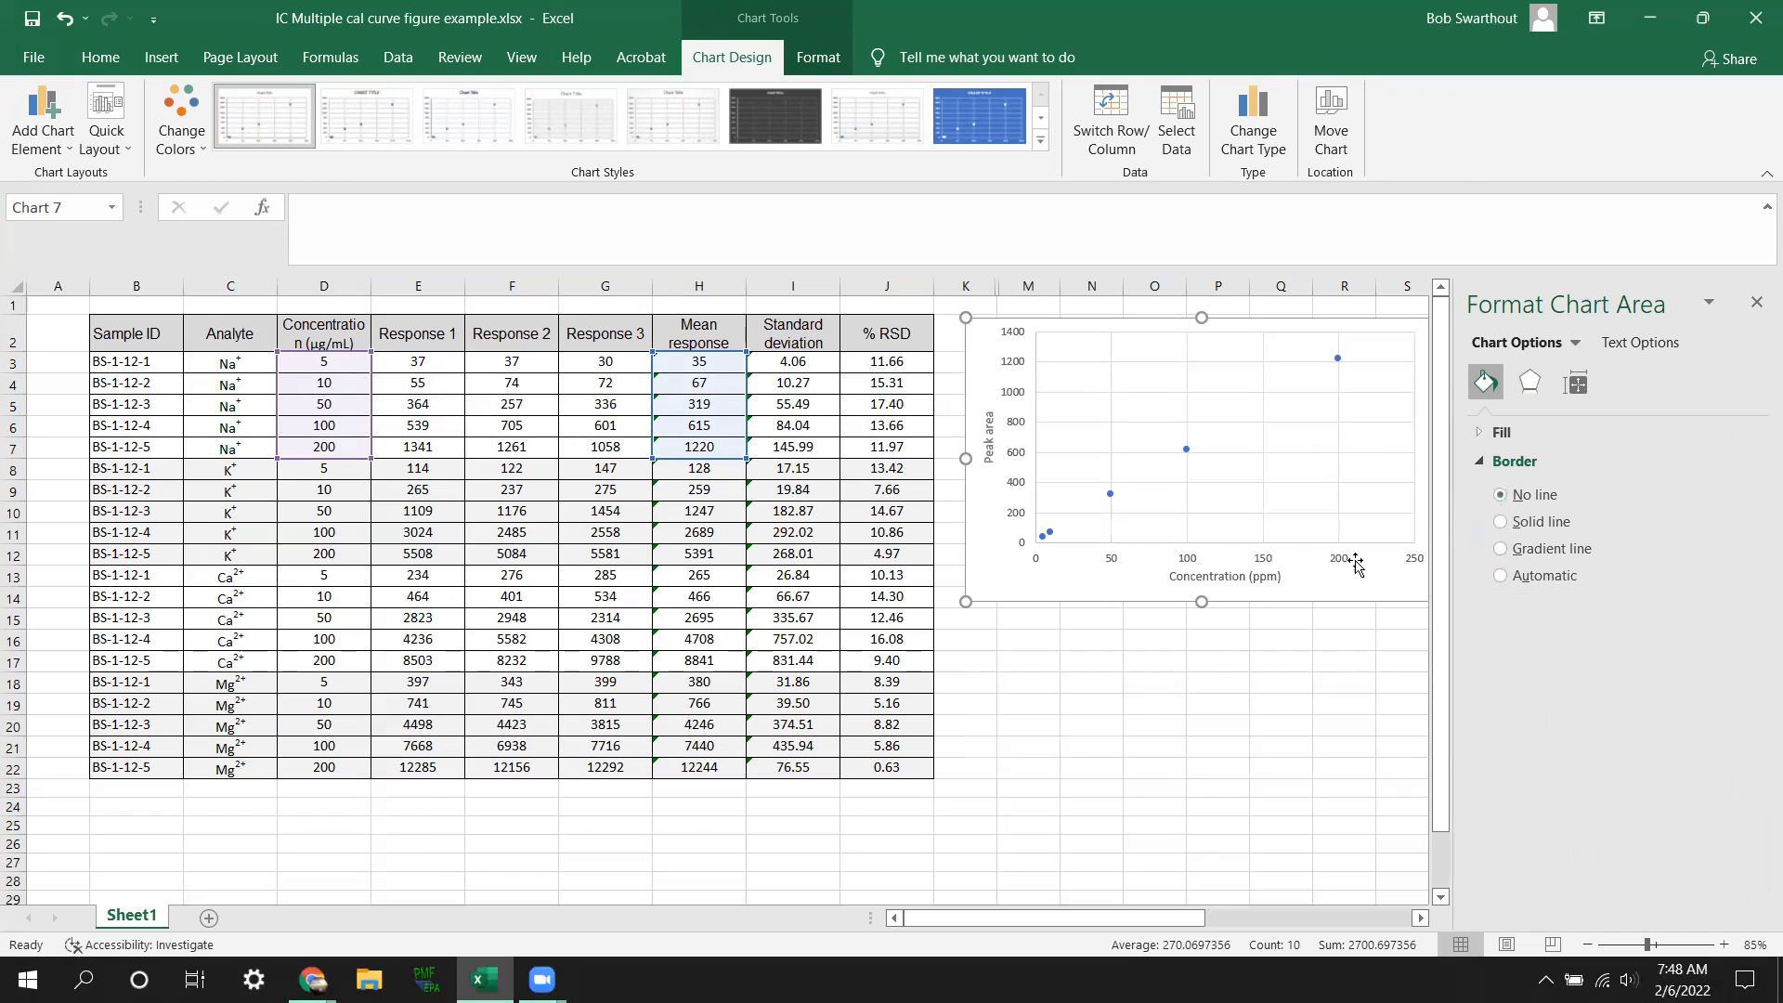
click(1228, 483)
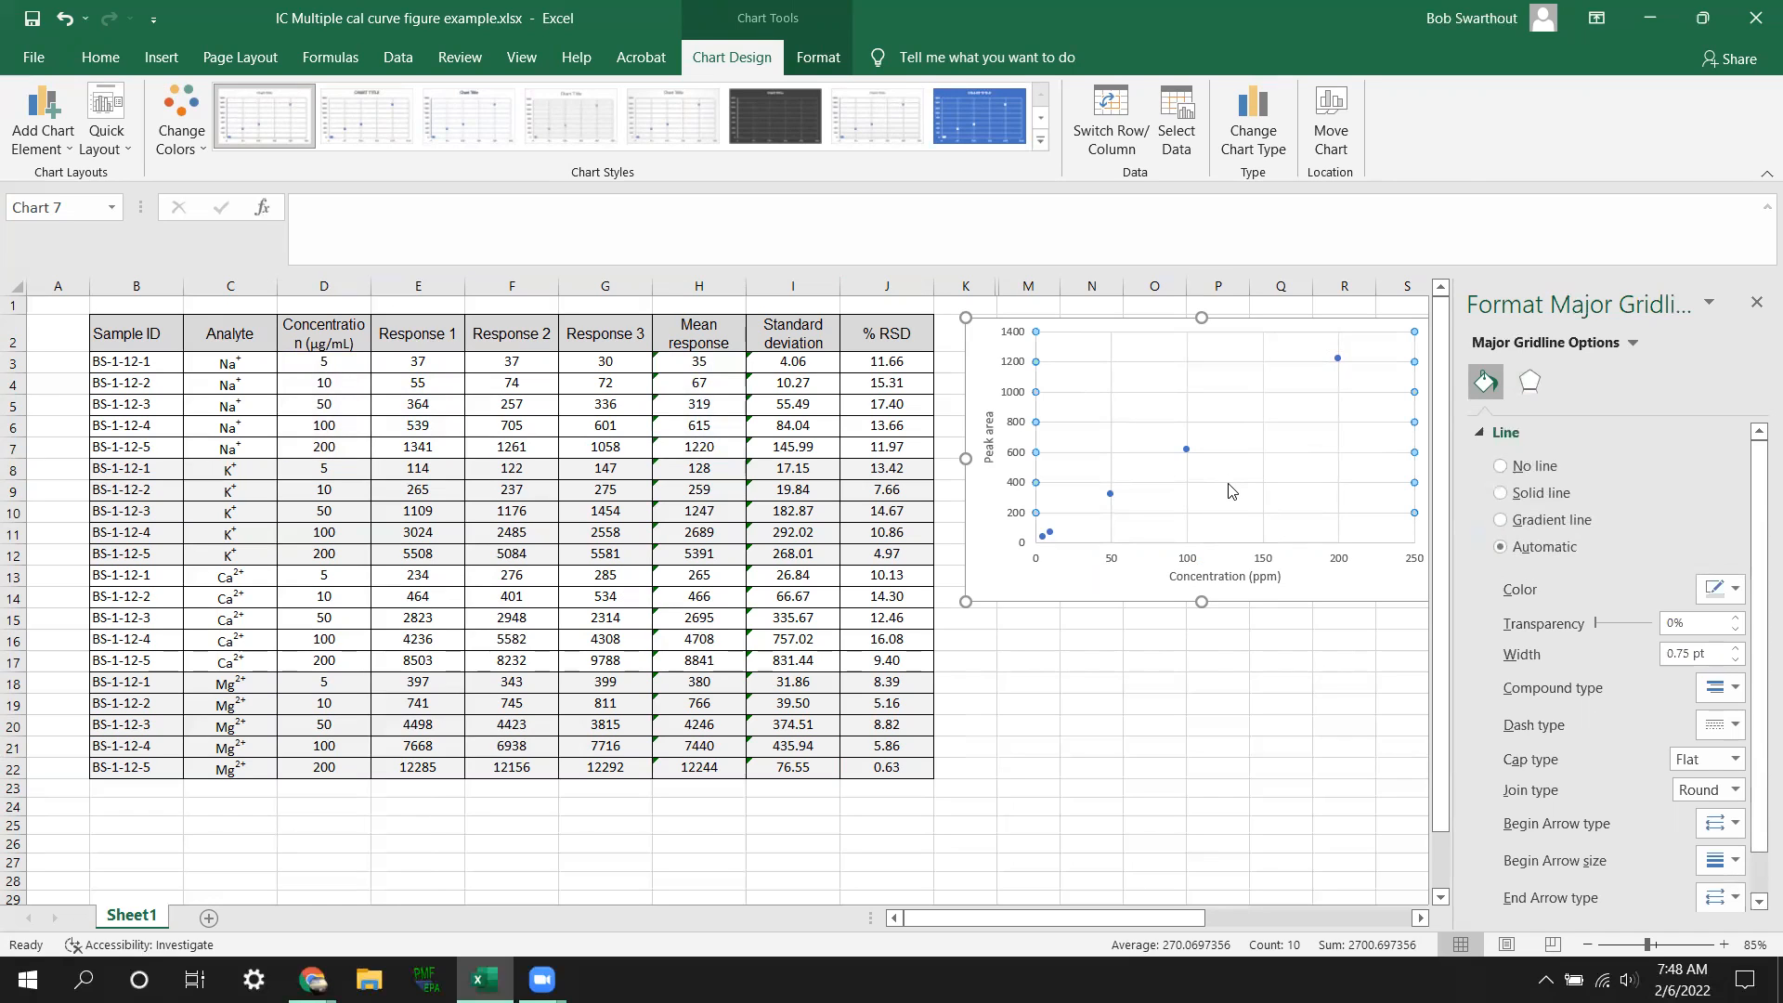
click(1240, 497)
click(1265, 518)
key(Delete)
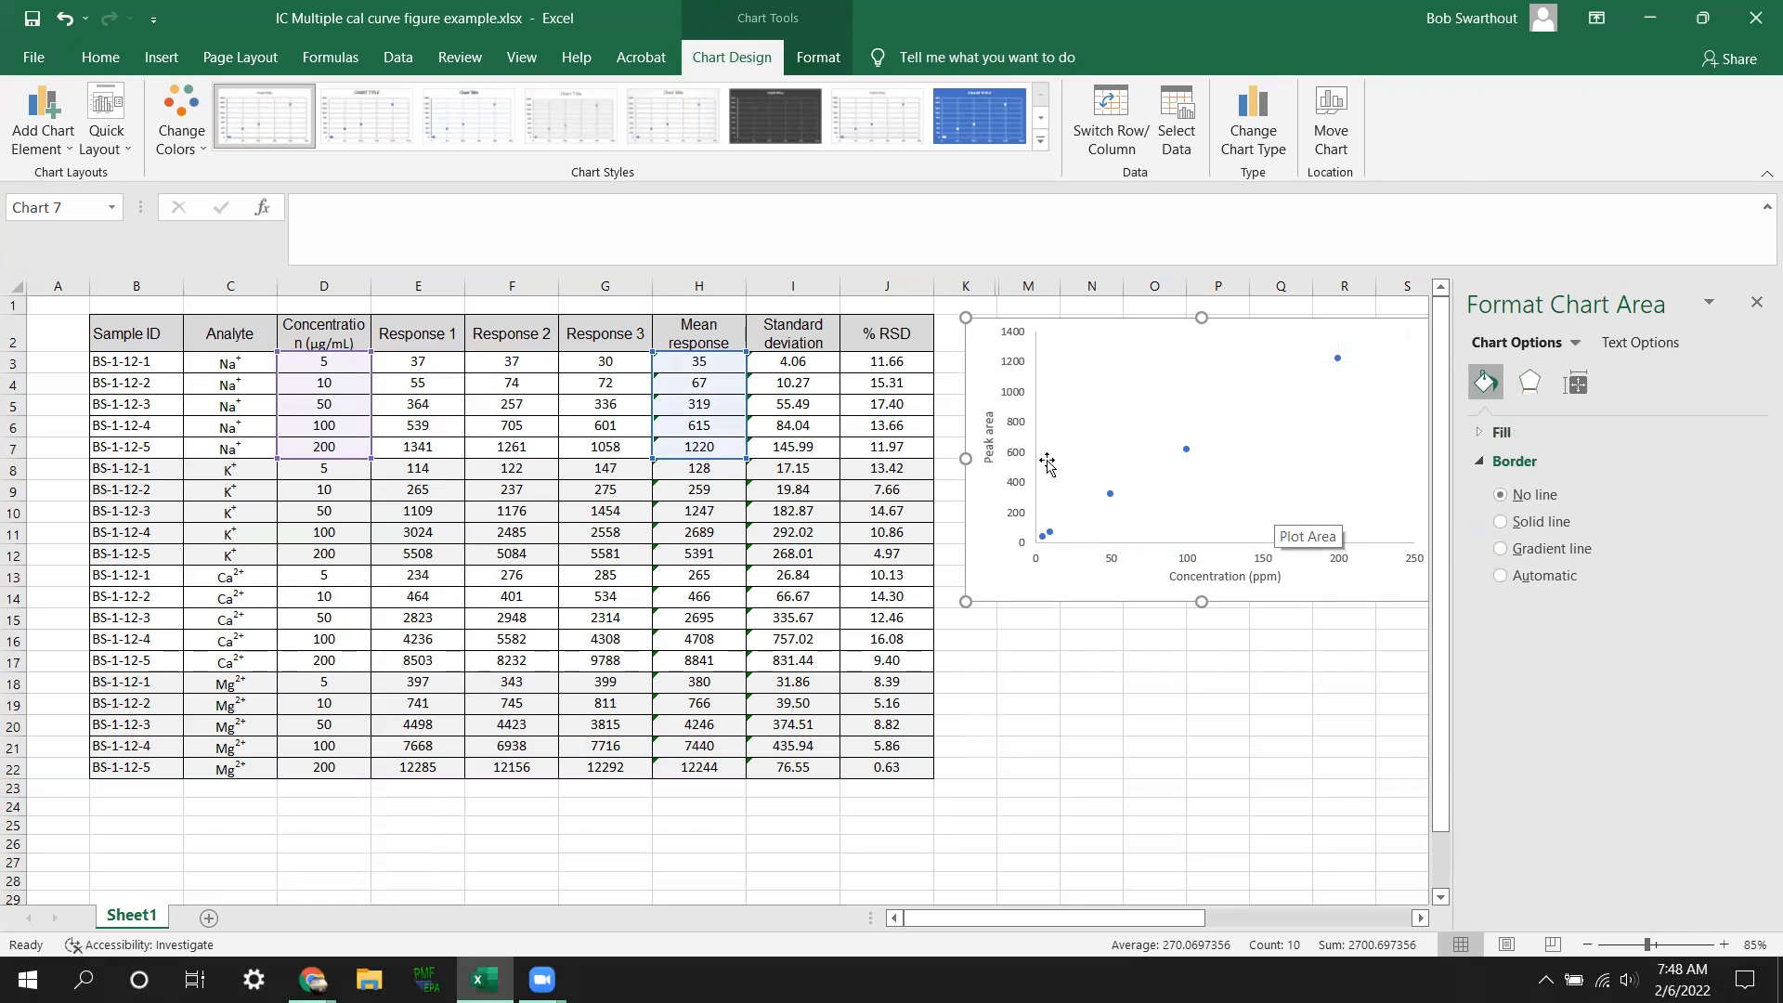
Step: Give the chart's plot area a solid black border with a width of 1.25 pt
click(1094, 459)
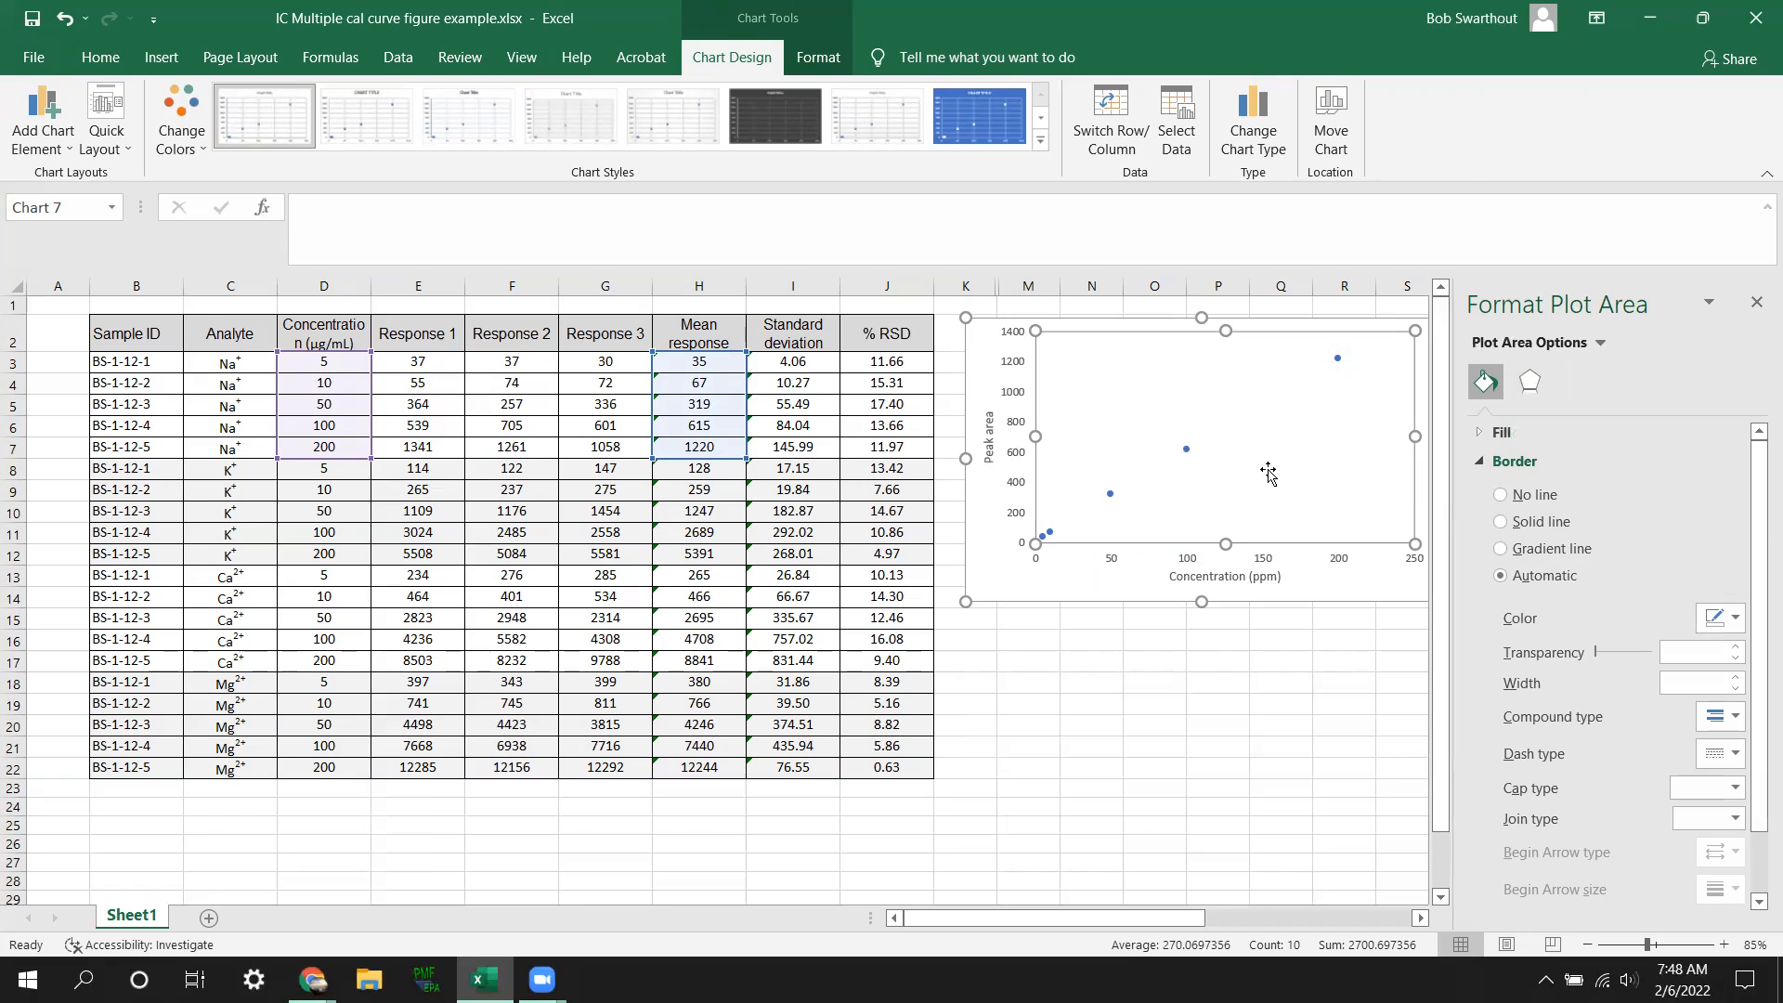
click(1501, 523)
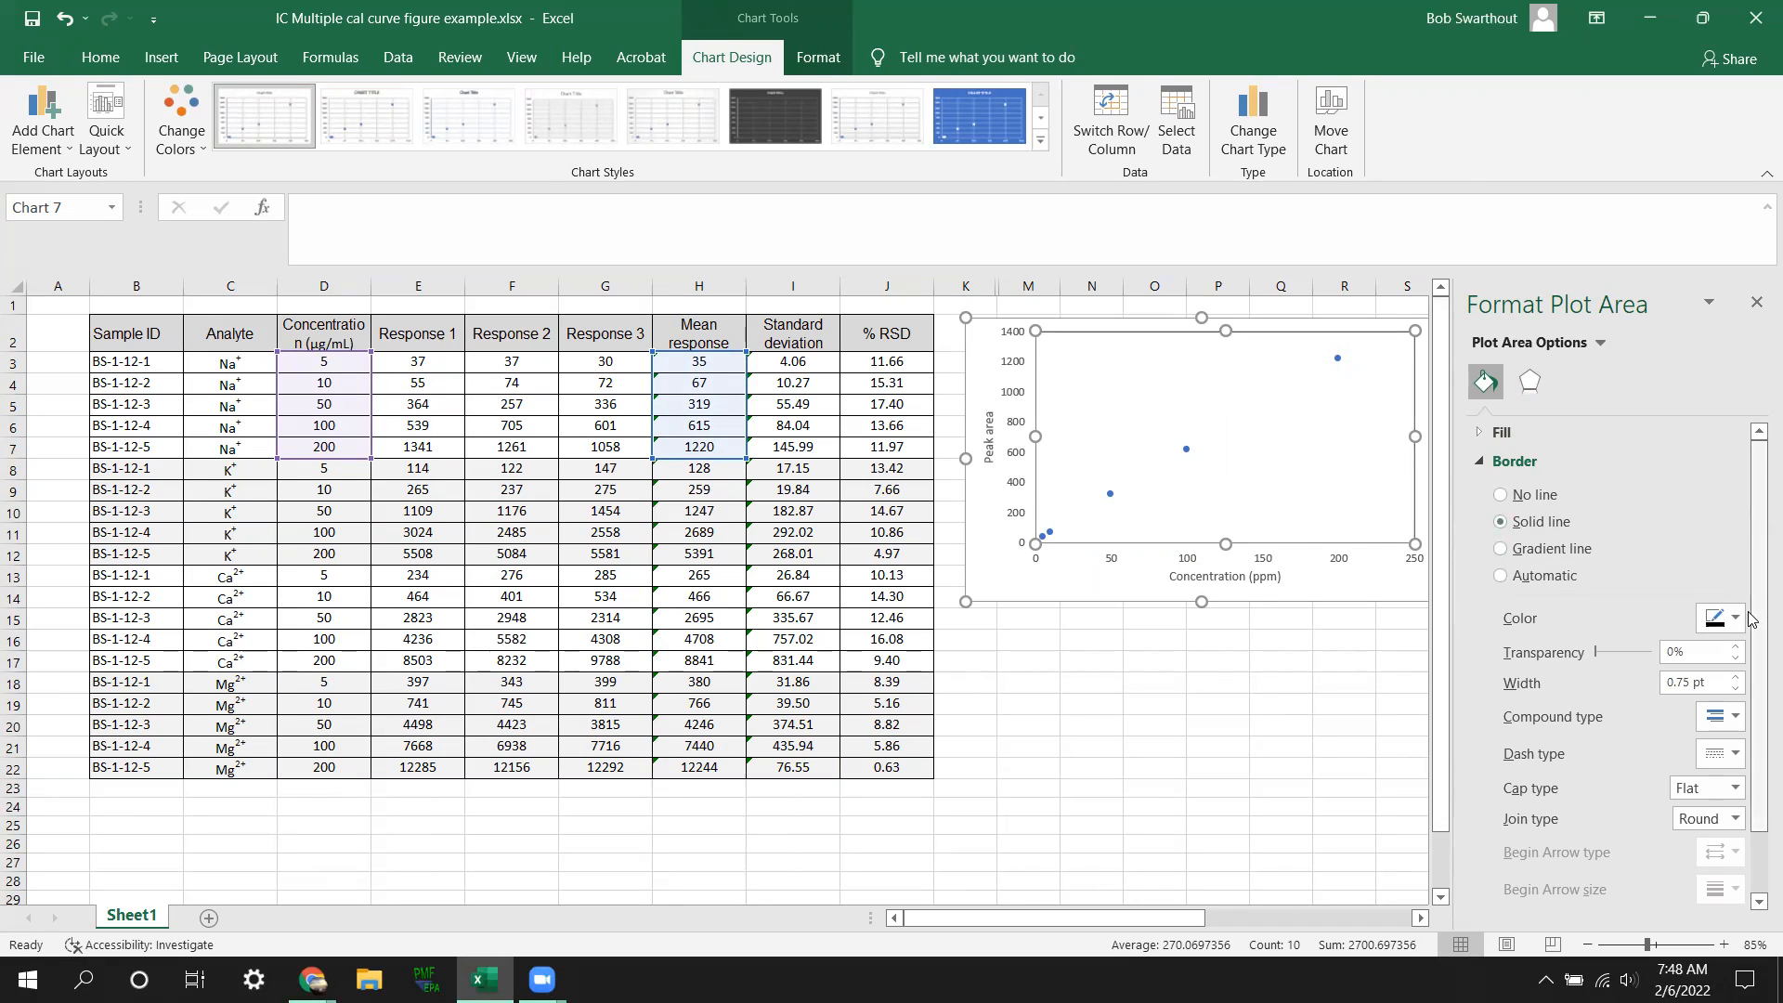
click(1734, 677)
click(1734, 677)
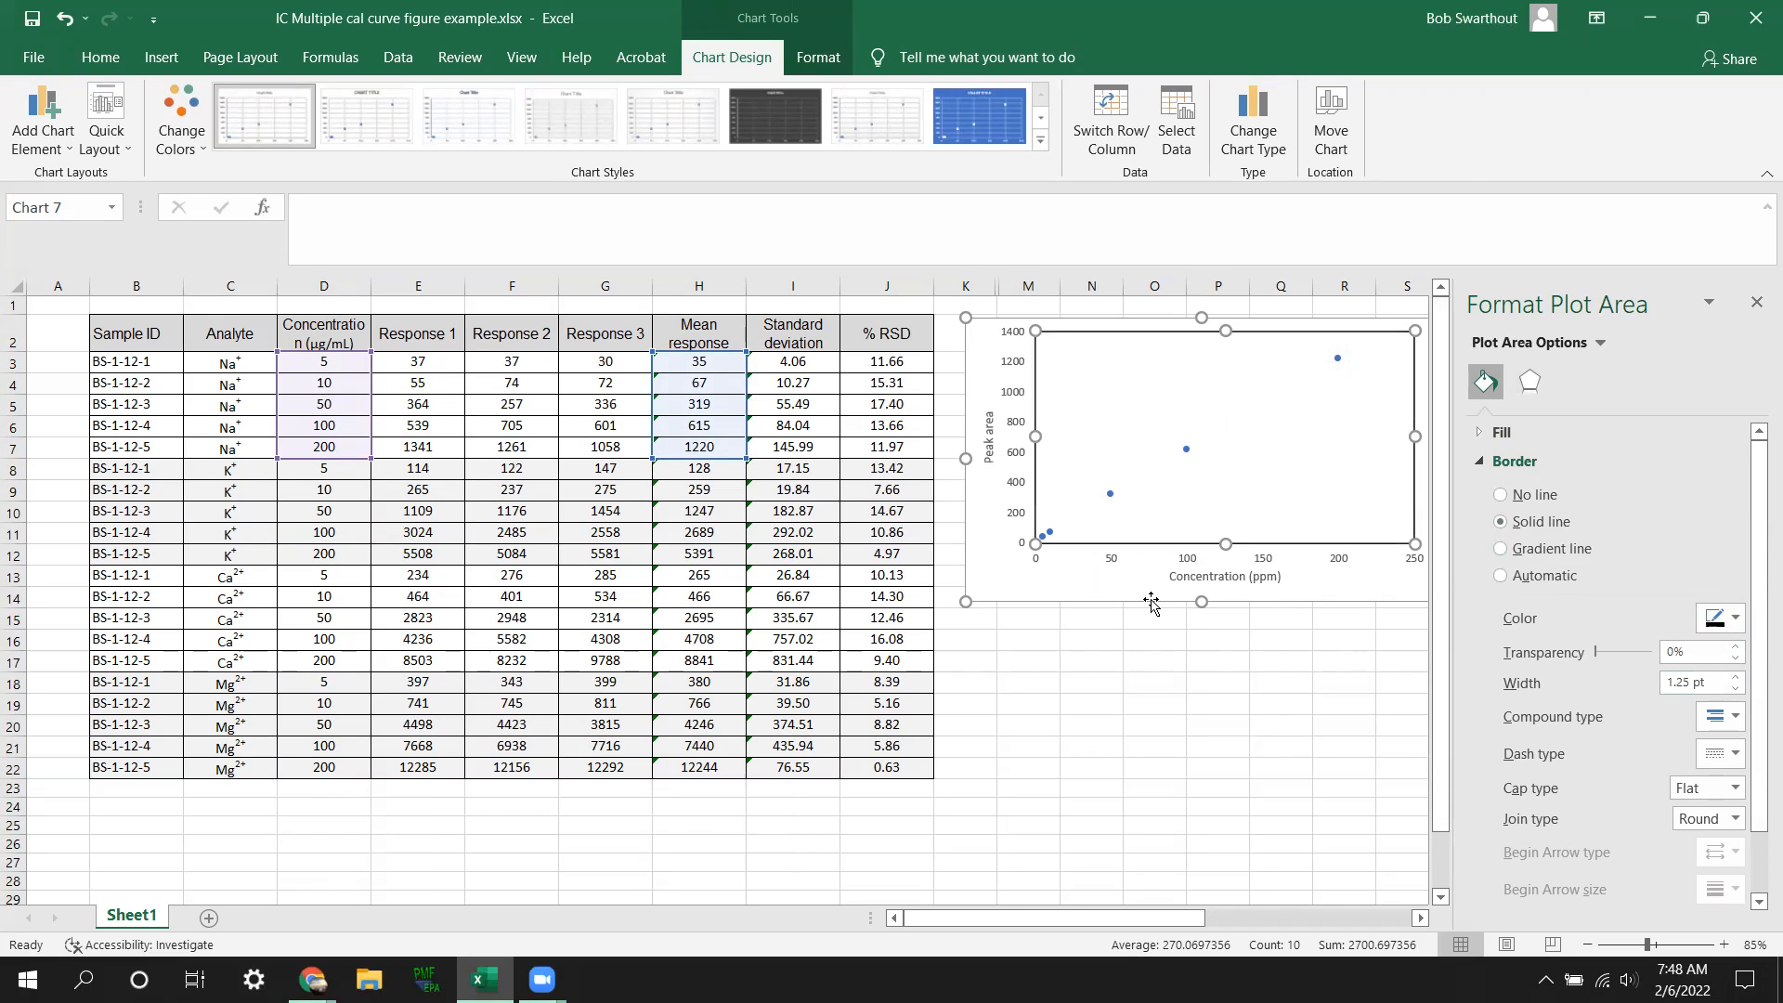
Step: Set the line color of both the horizontal and vertical axes to black
click(1115, 563)
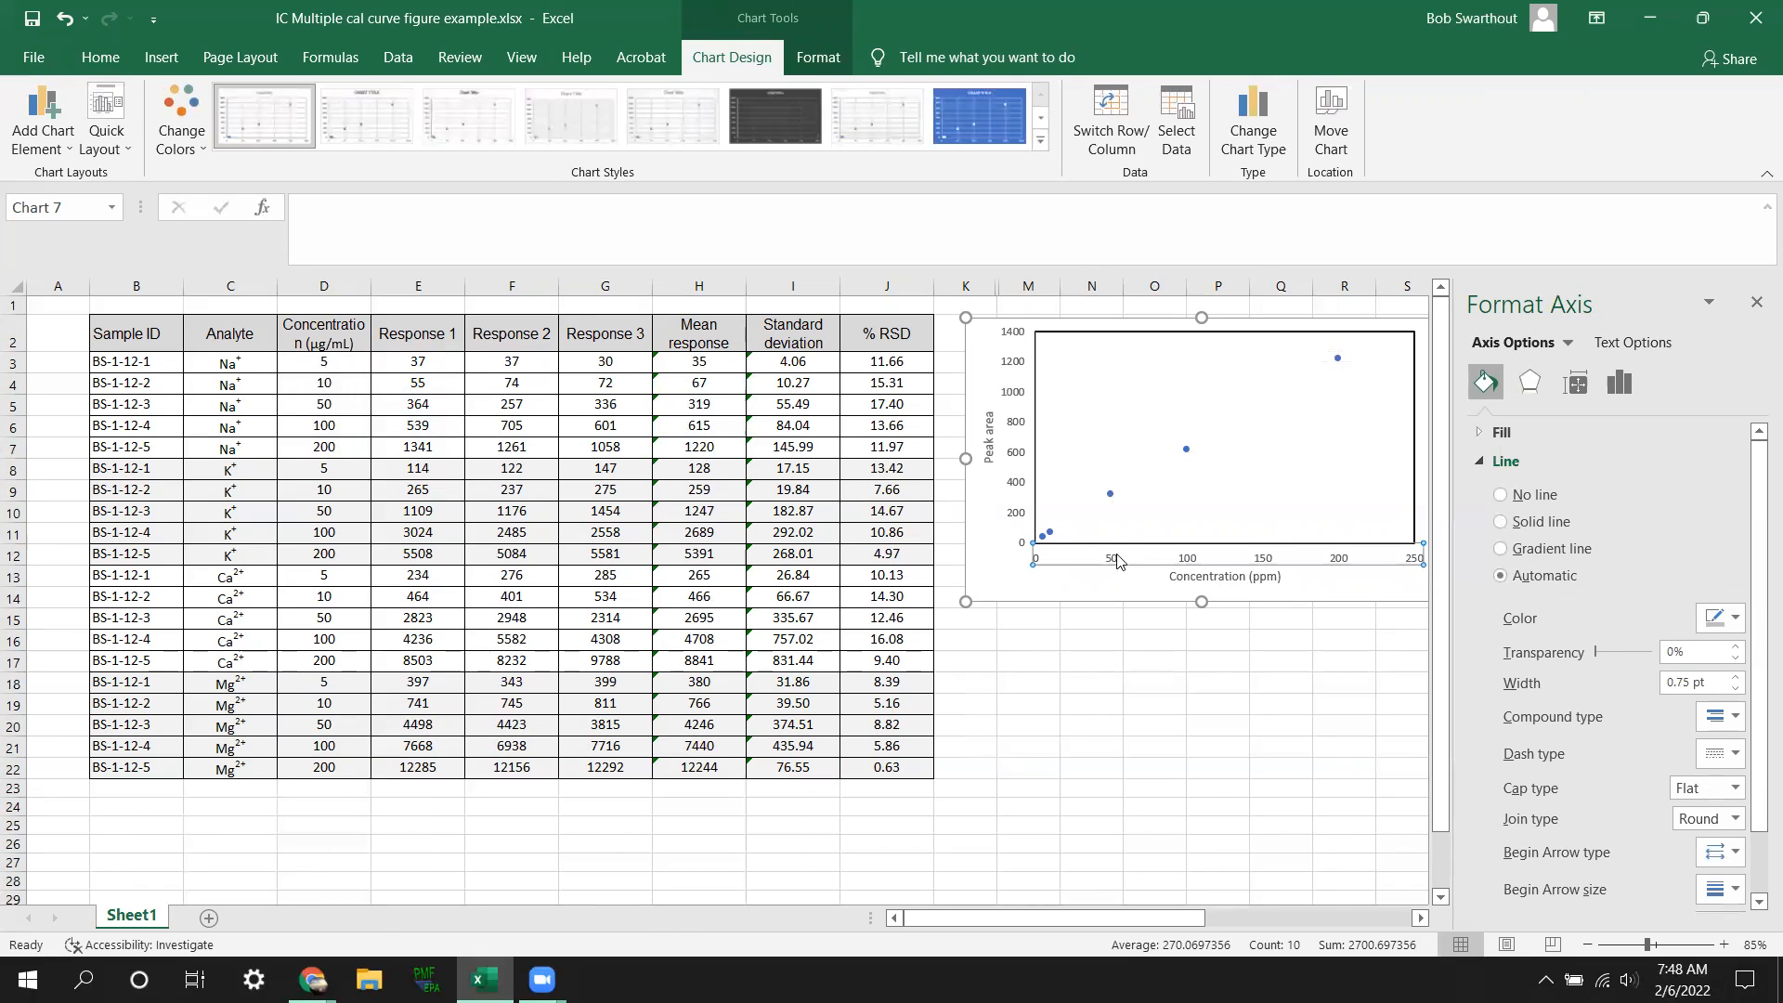
click(1736, 620)
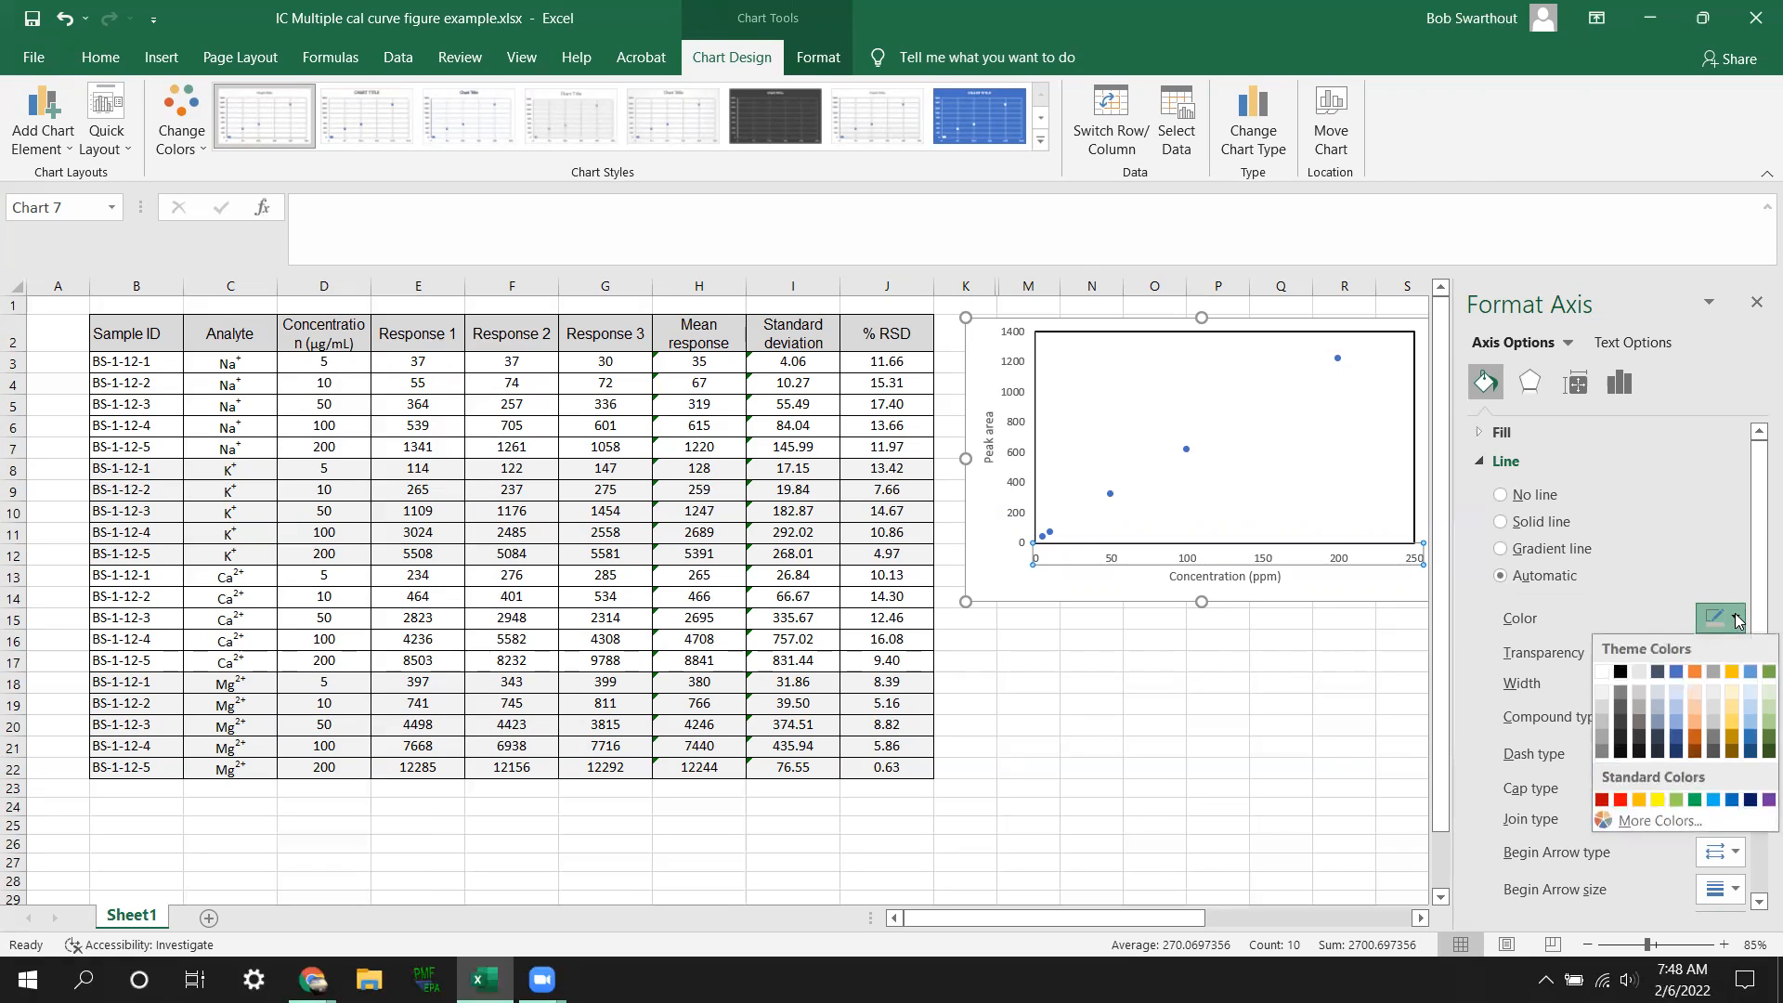
click(1620, 672)
click(1009, 493)
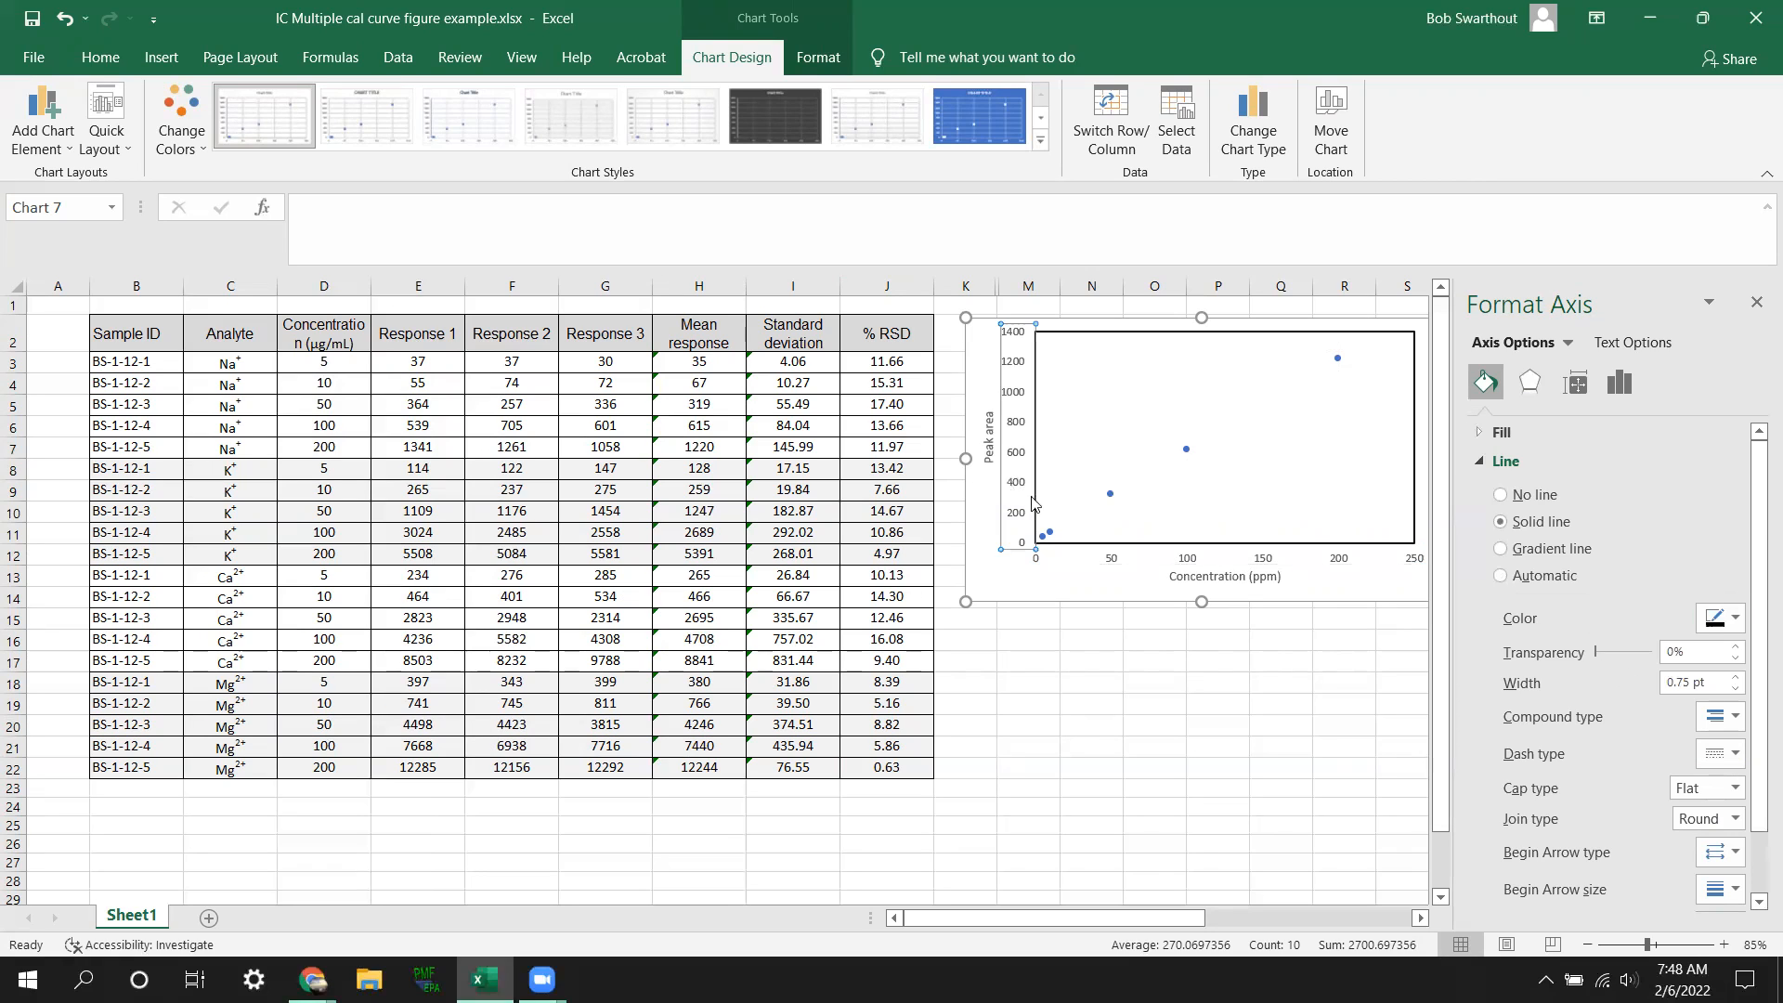
click(1736, 620)
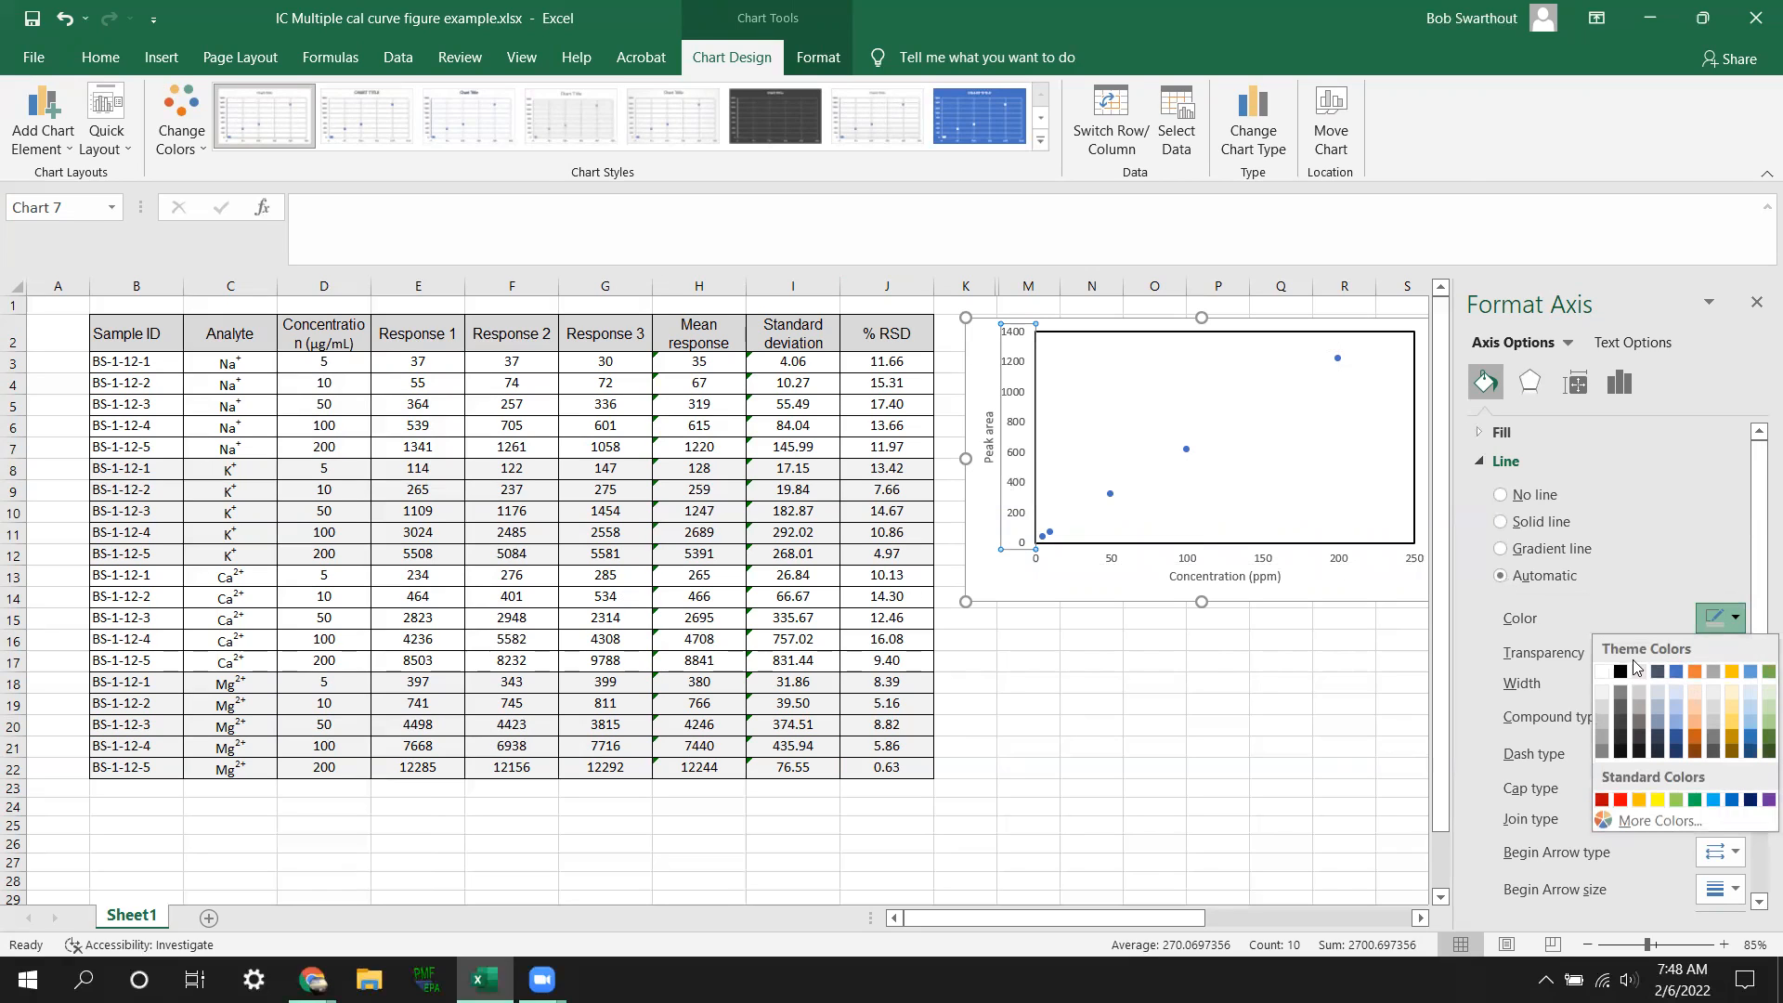
click(1621, 671)
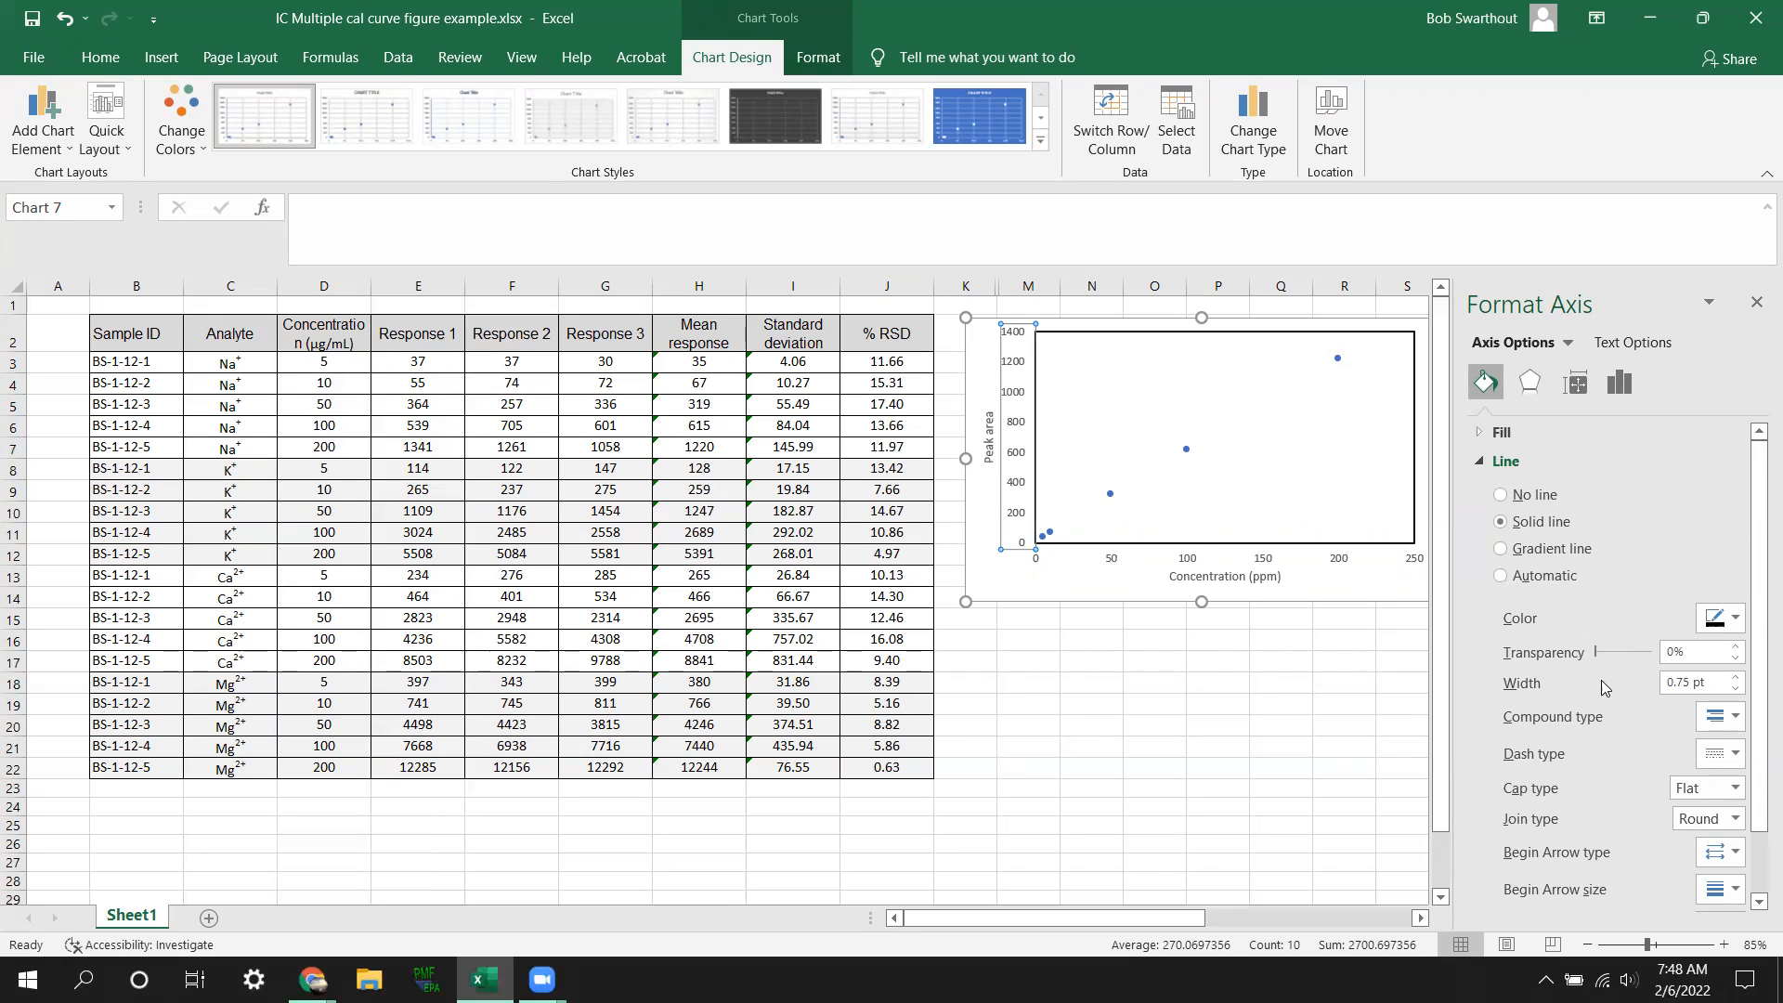
Step: Set the major tick marks to Outside on both the horizontal and vertical axes
click(1114, 565)
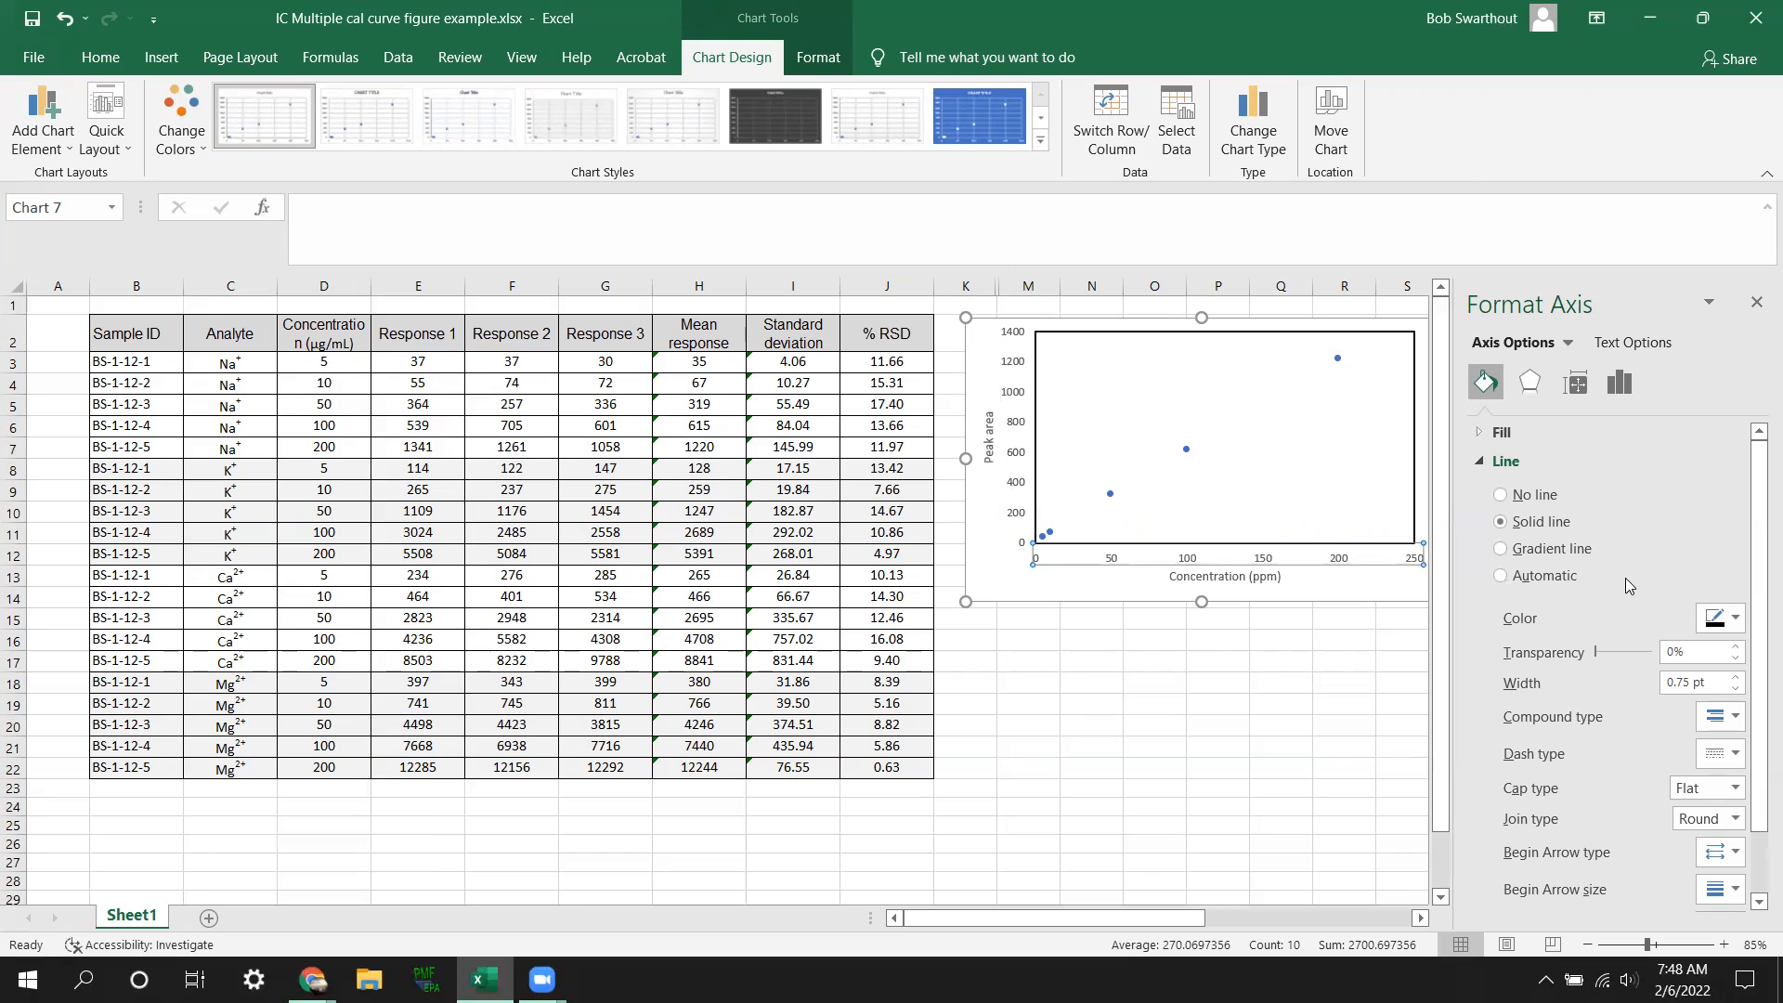
click(1618, 383)
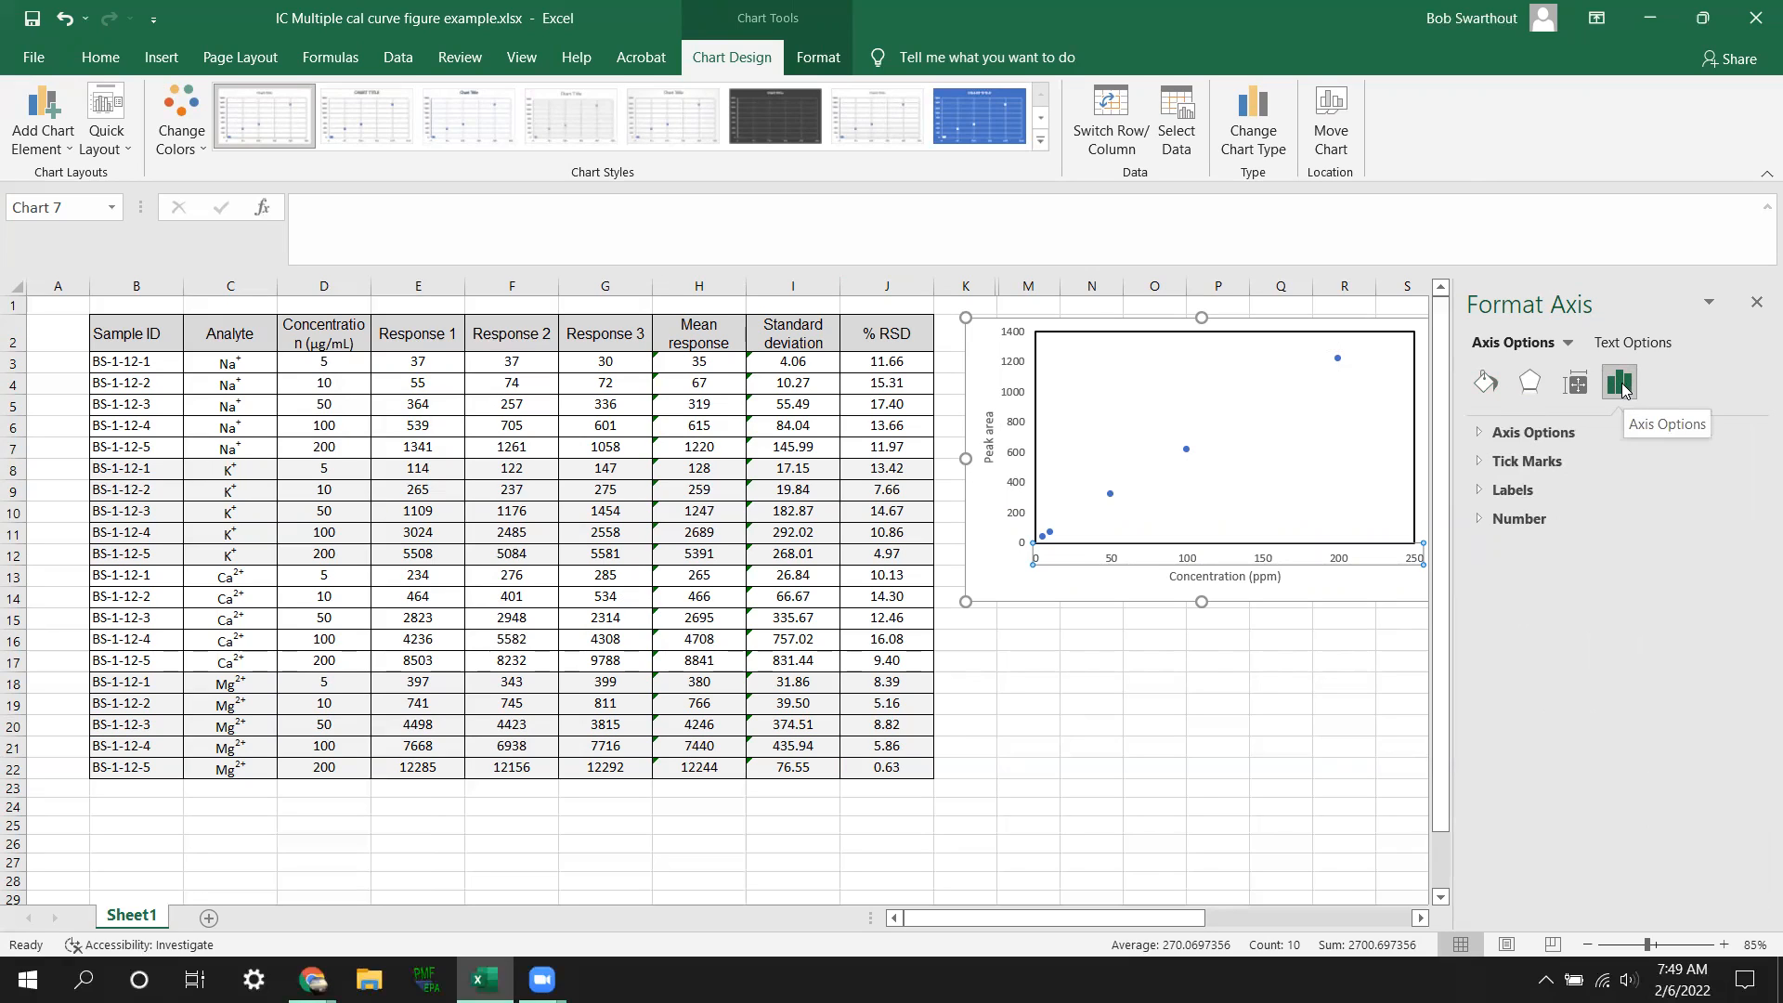
click(1482, 465)
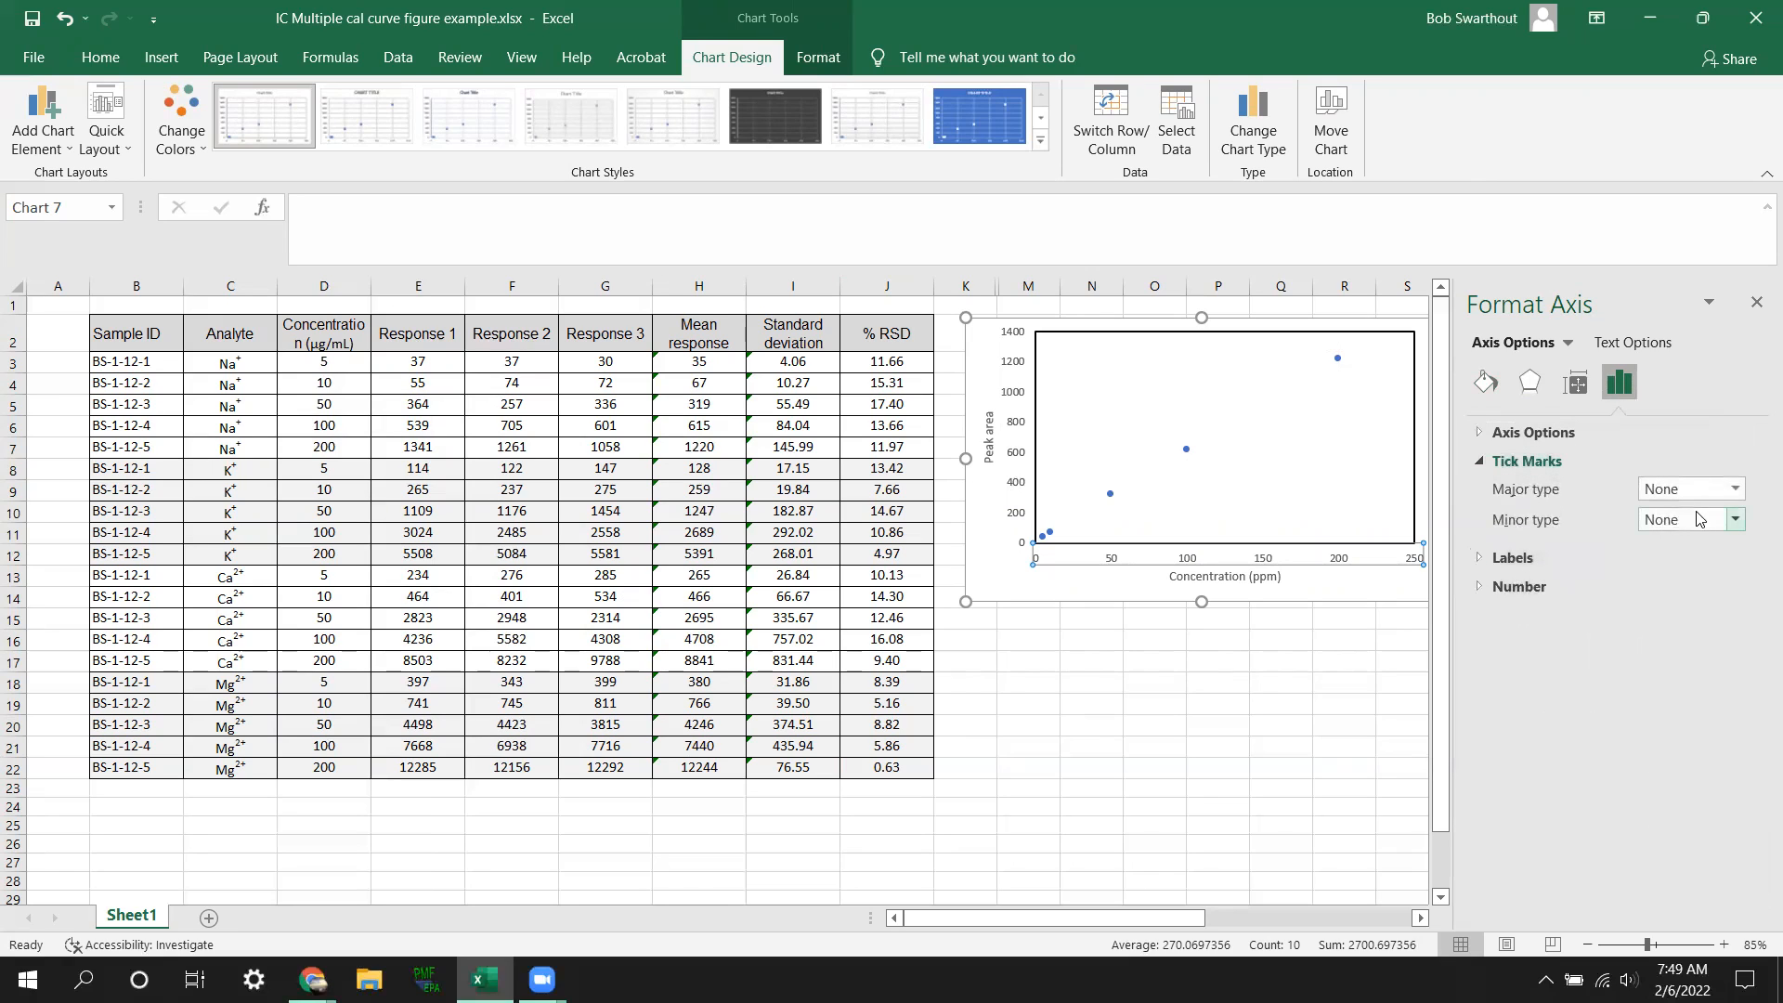
click(1737, 491)
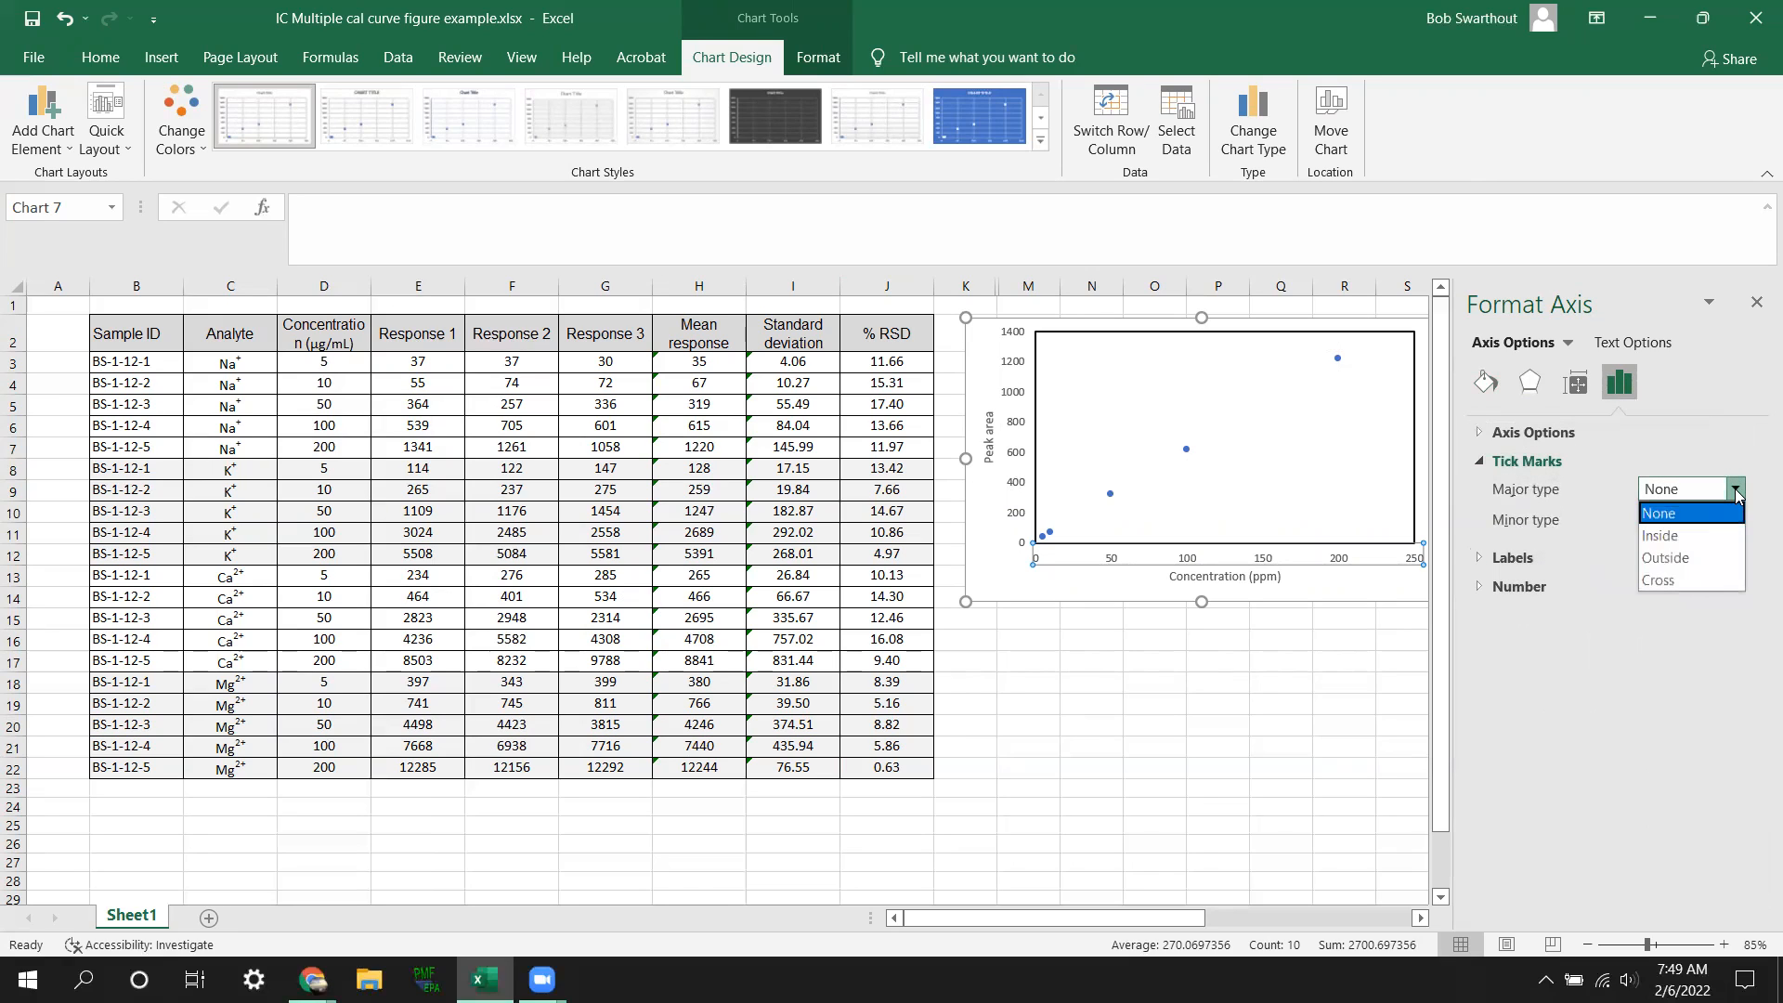
click(1674, 559)
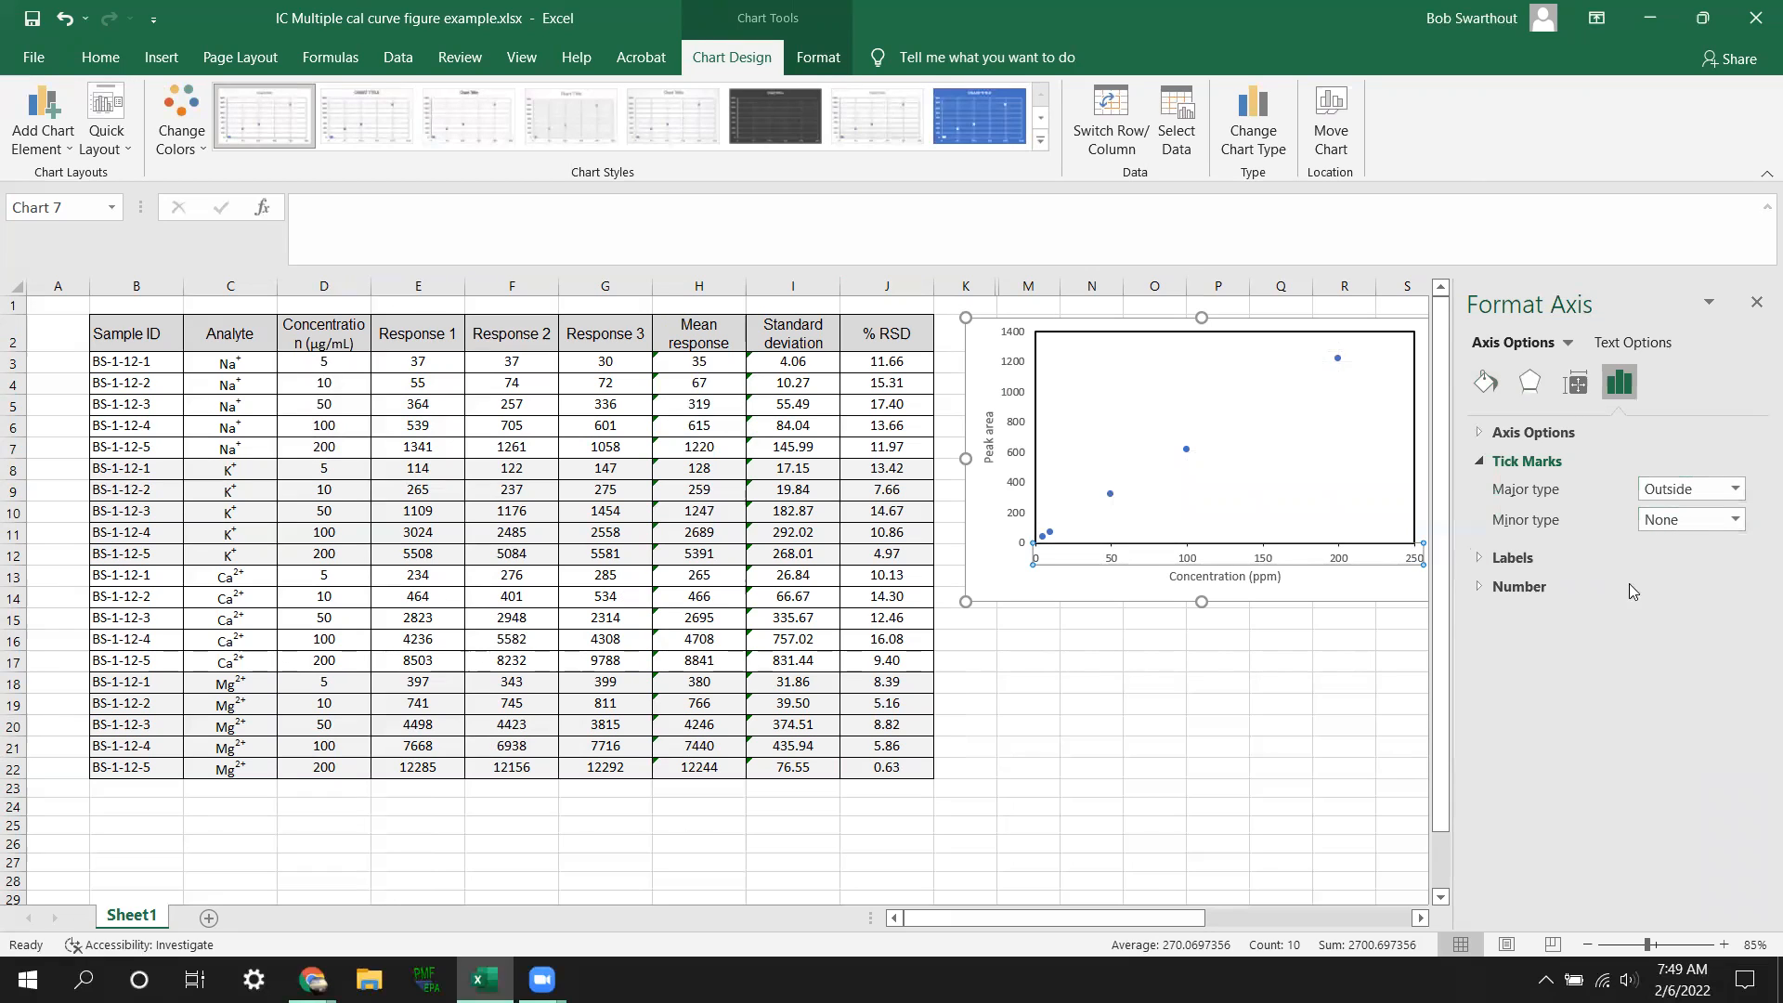
click(1020, 488)
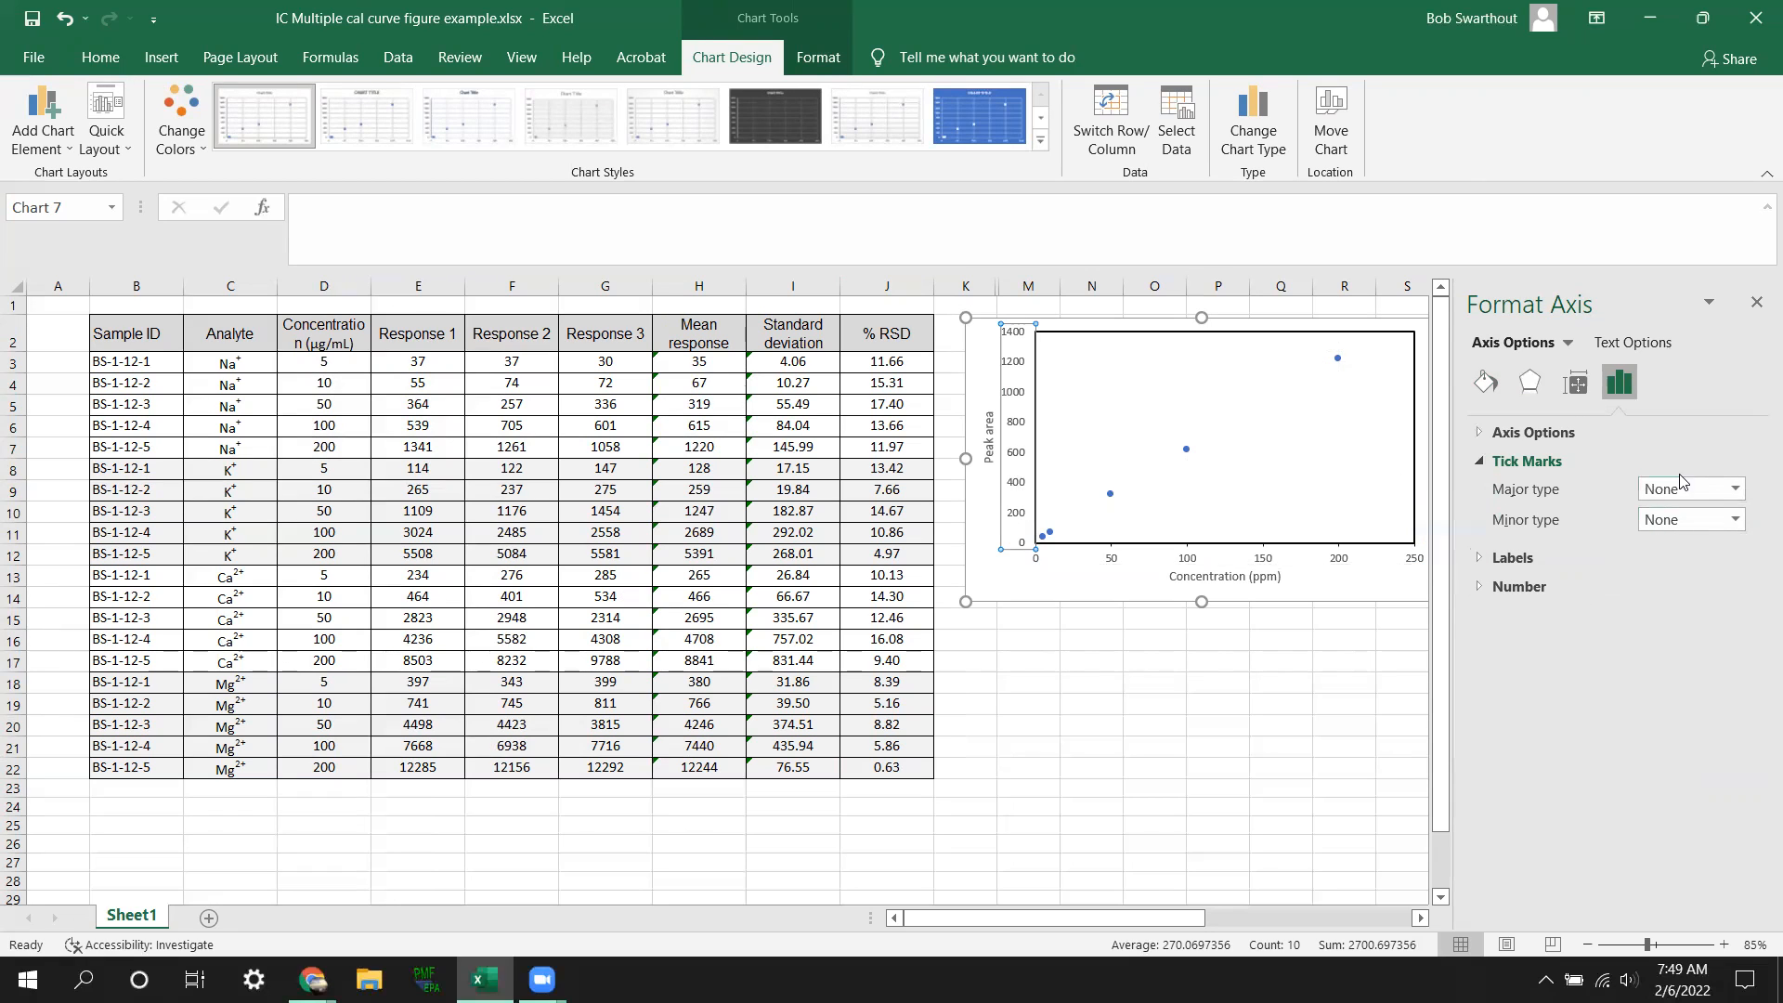
click(1735, 490)
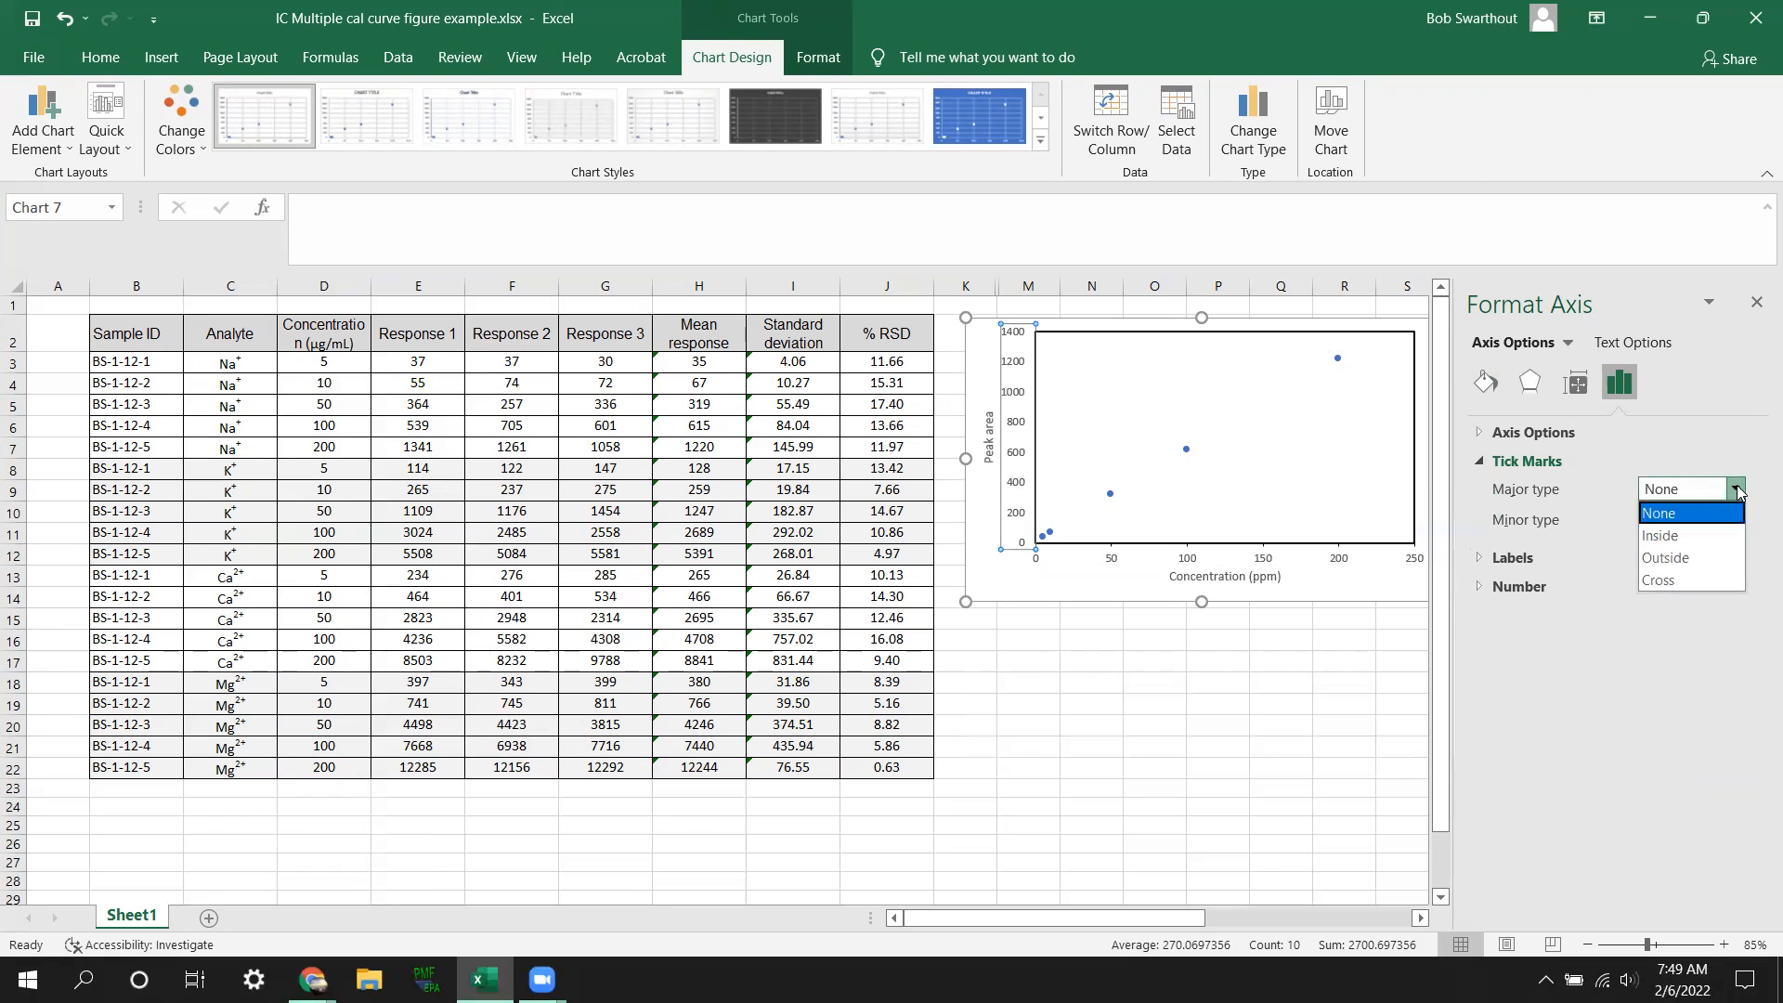
click(1686, 557)
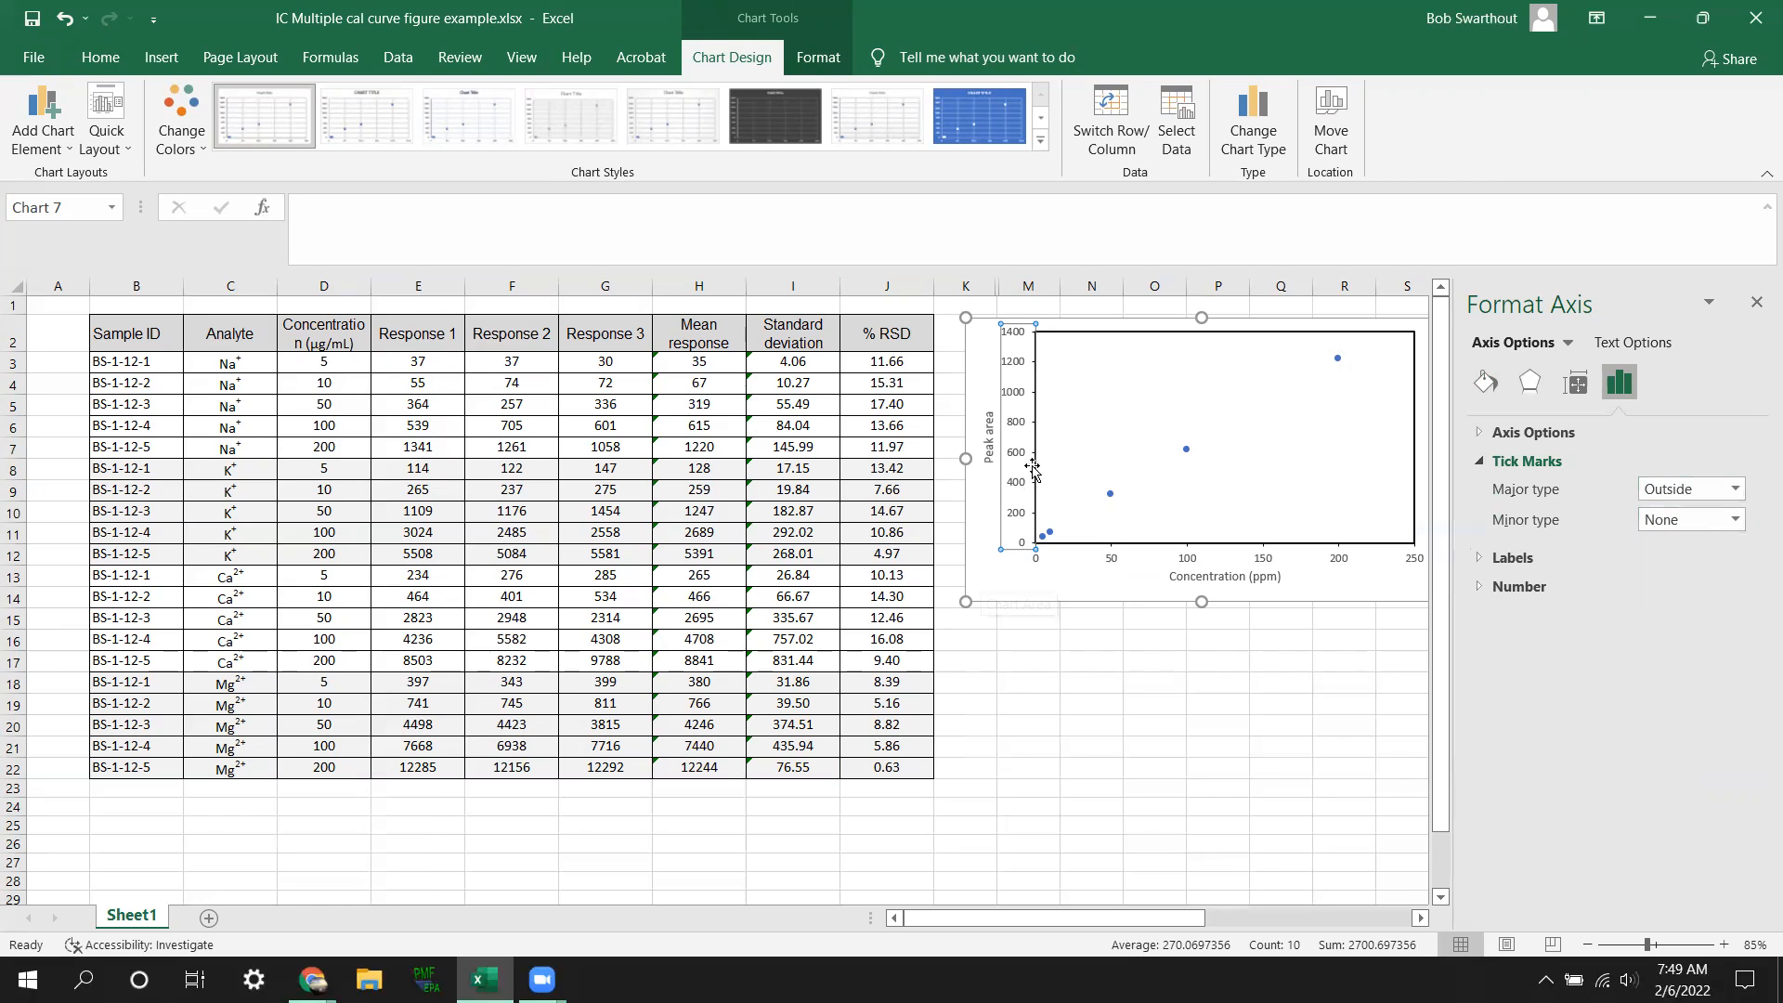
Step: Change the font color of all text in the chart to Automatic black
click(975, 571)
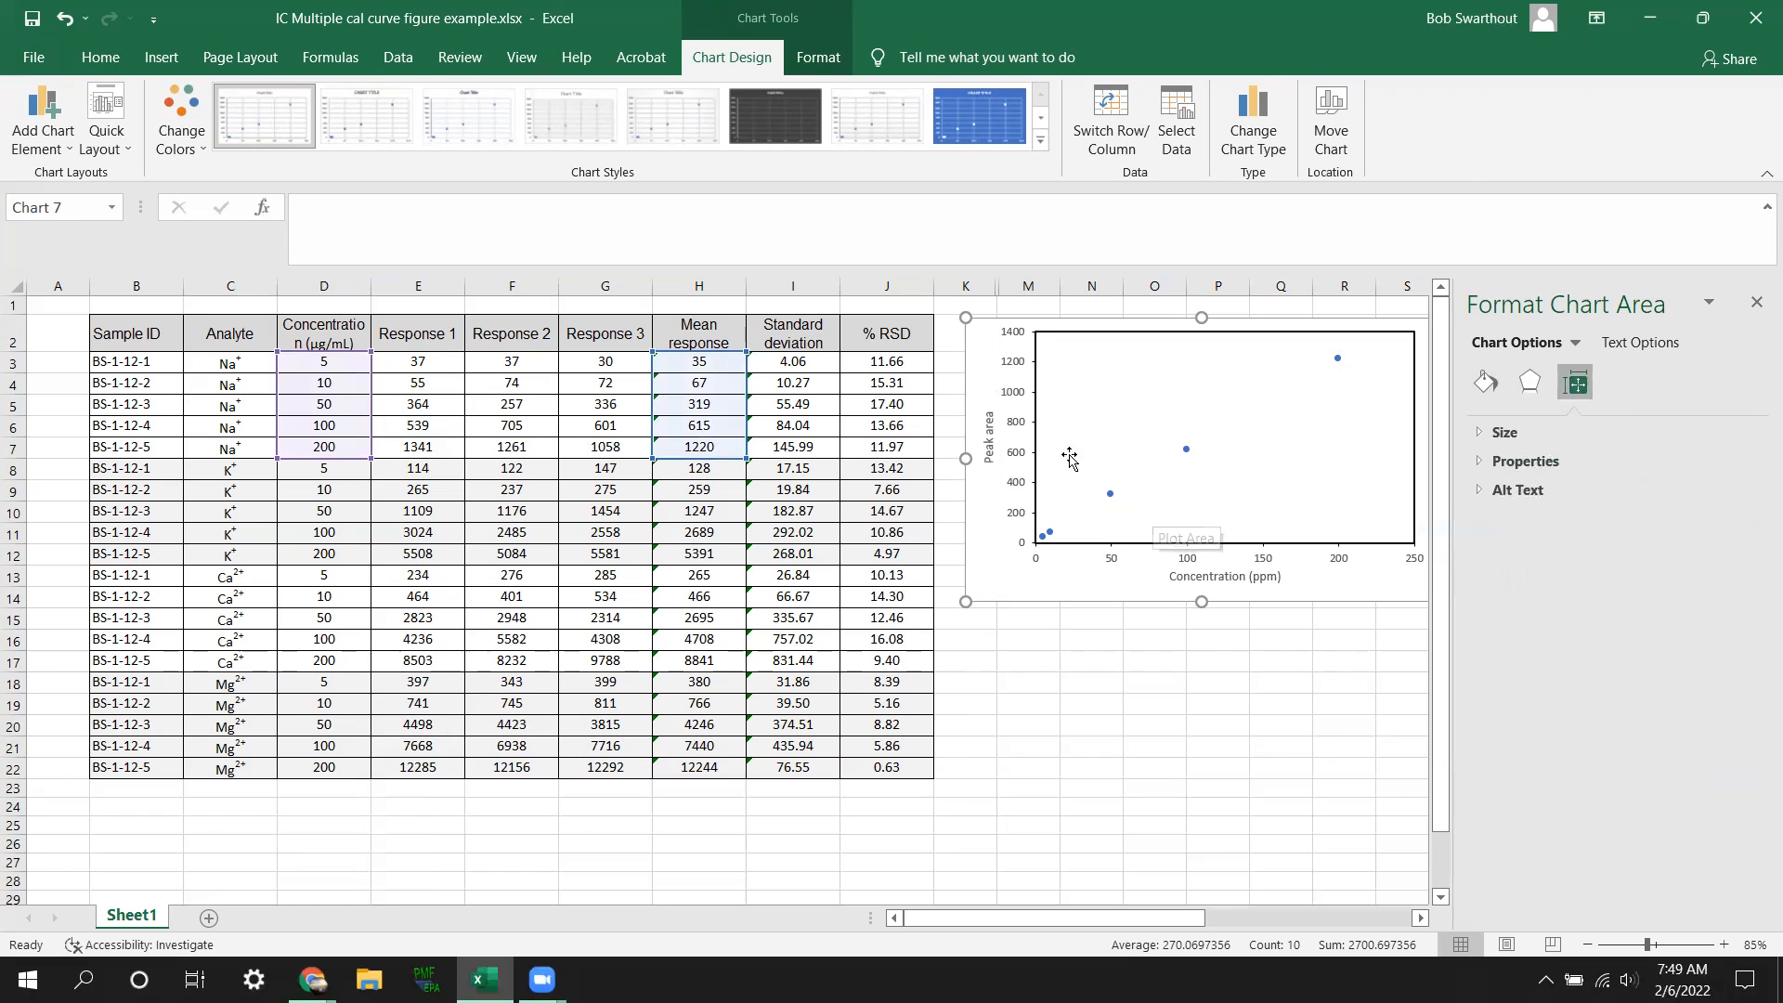
click(95, 59)
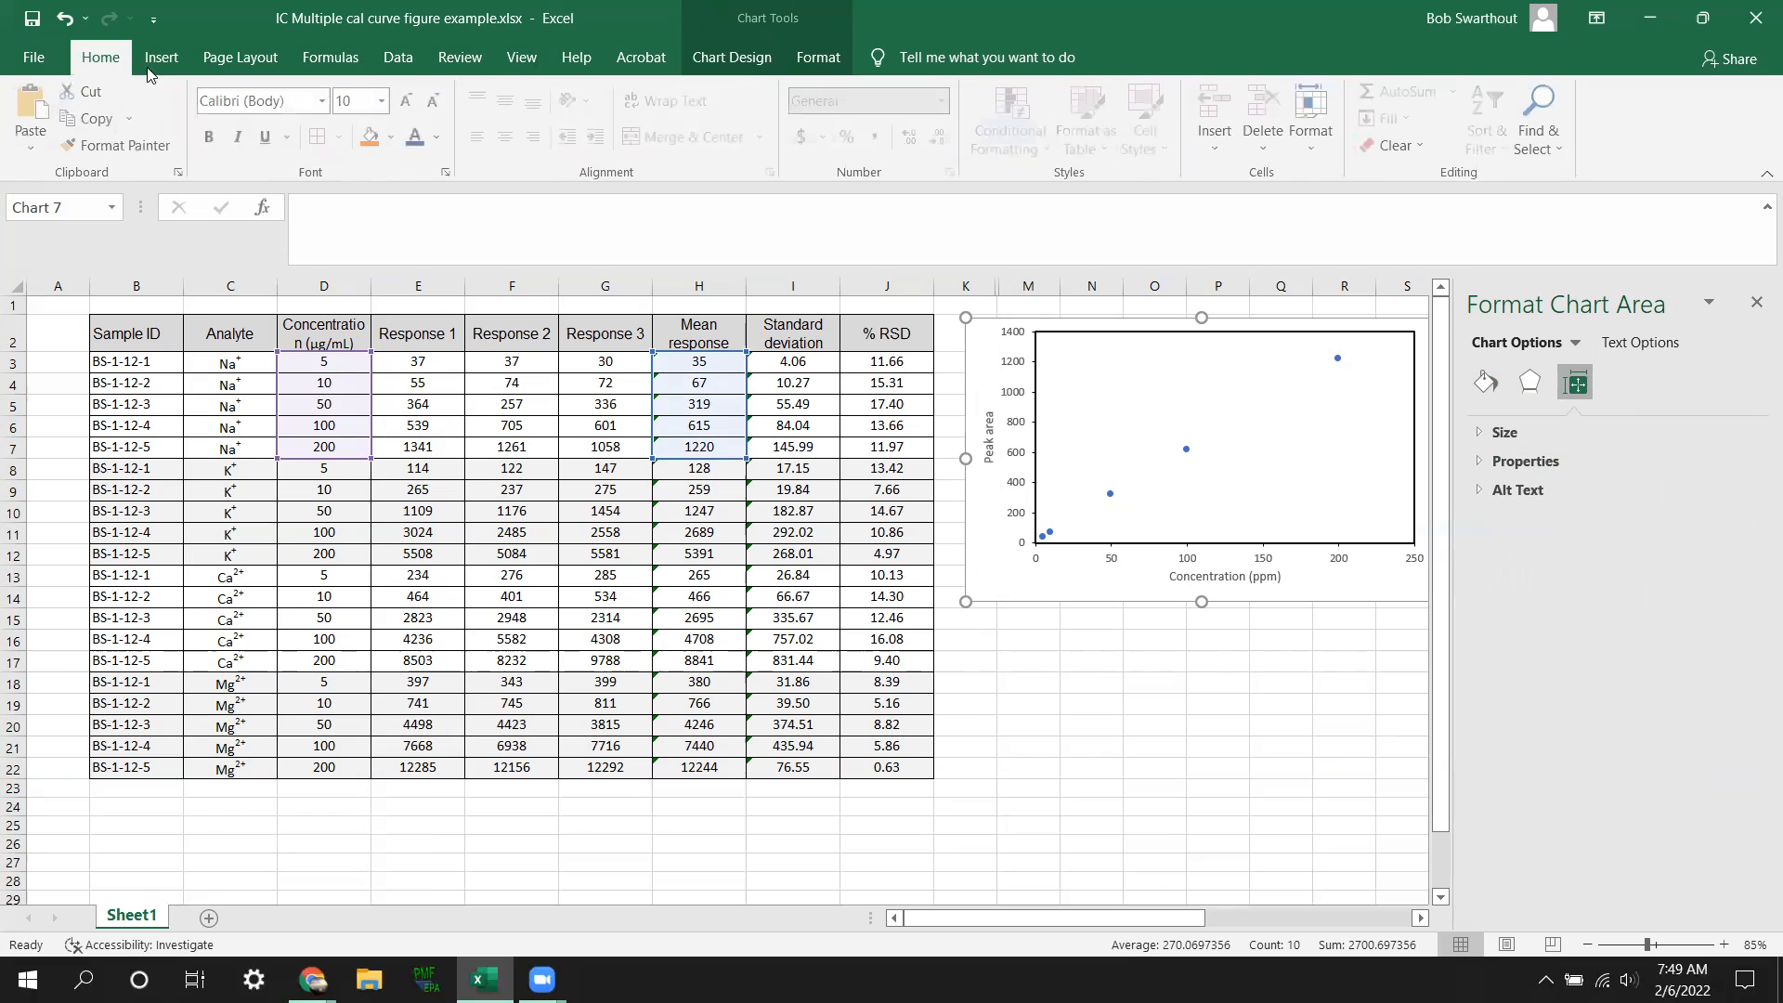
click(439, 137)
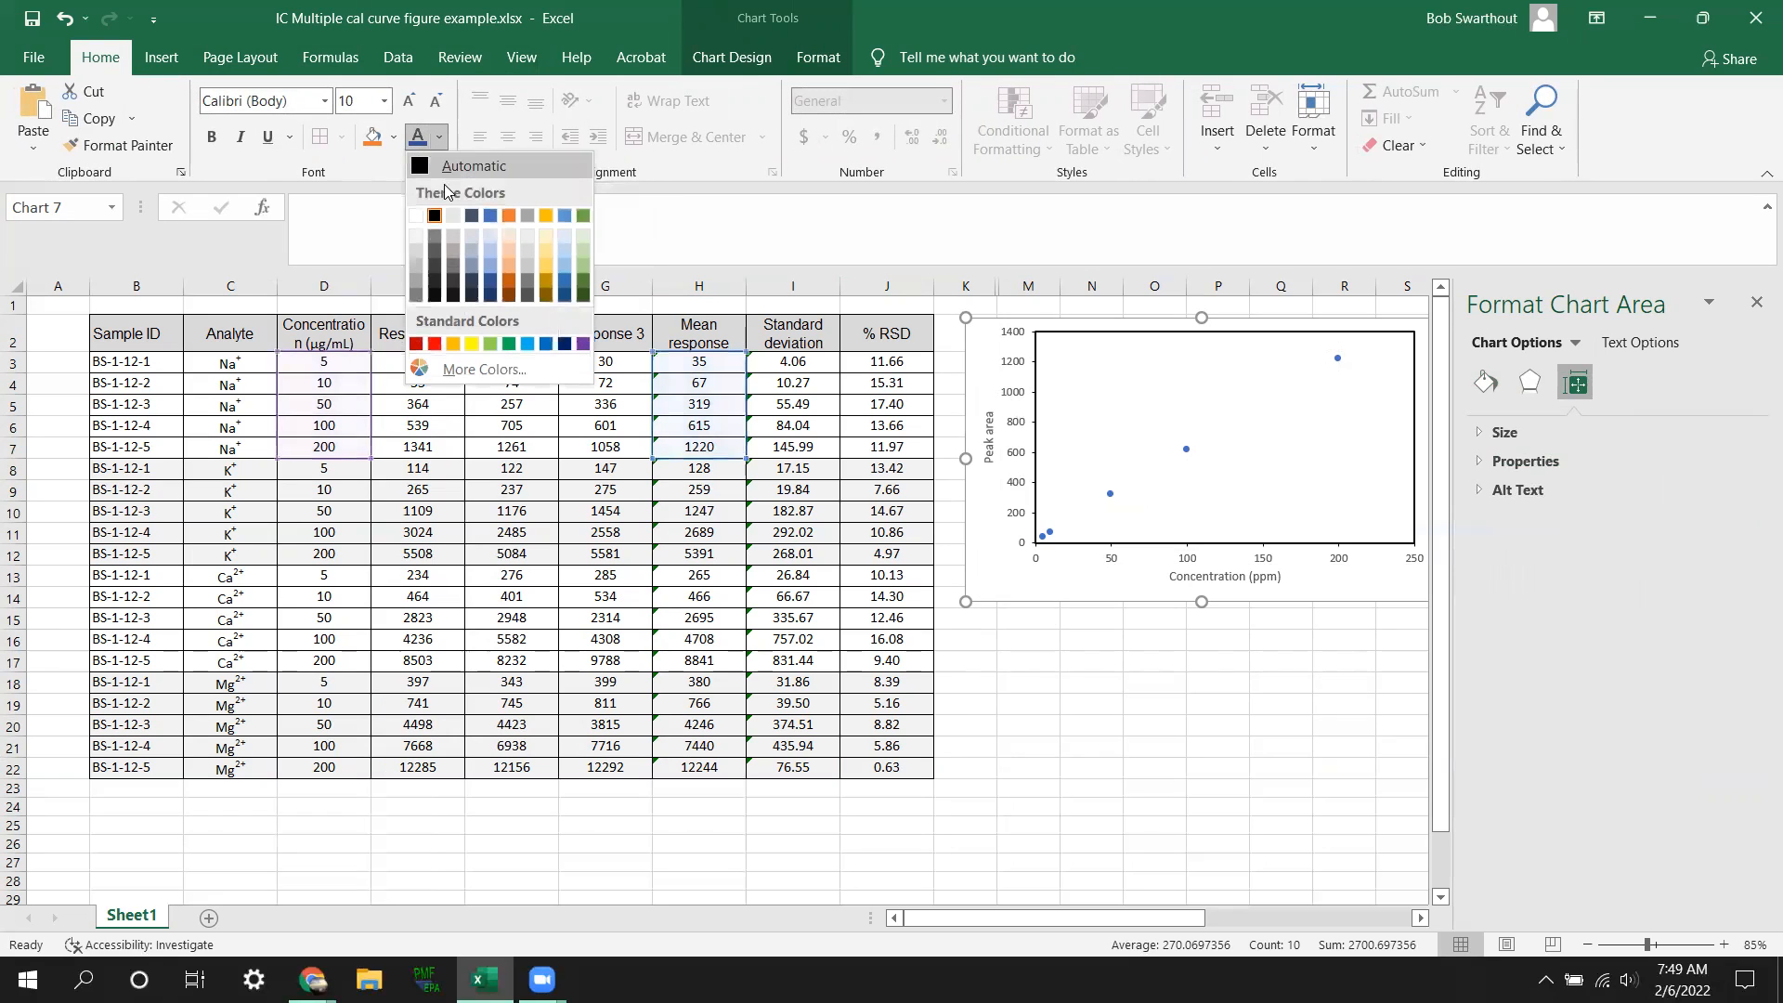
click(432, 169)
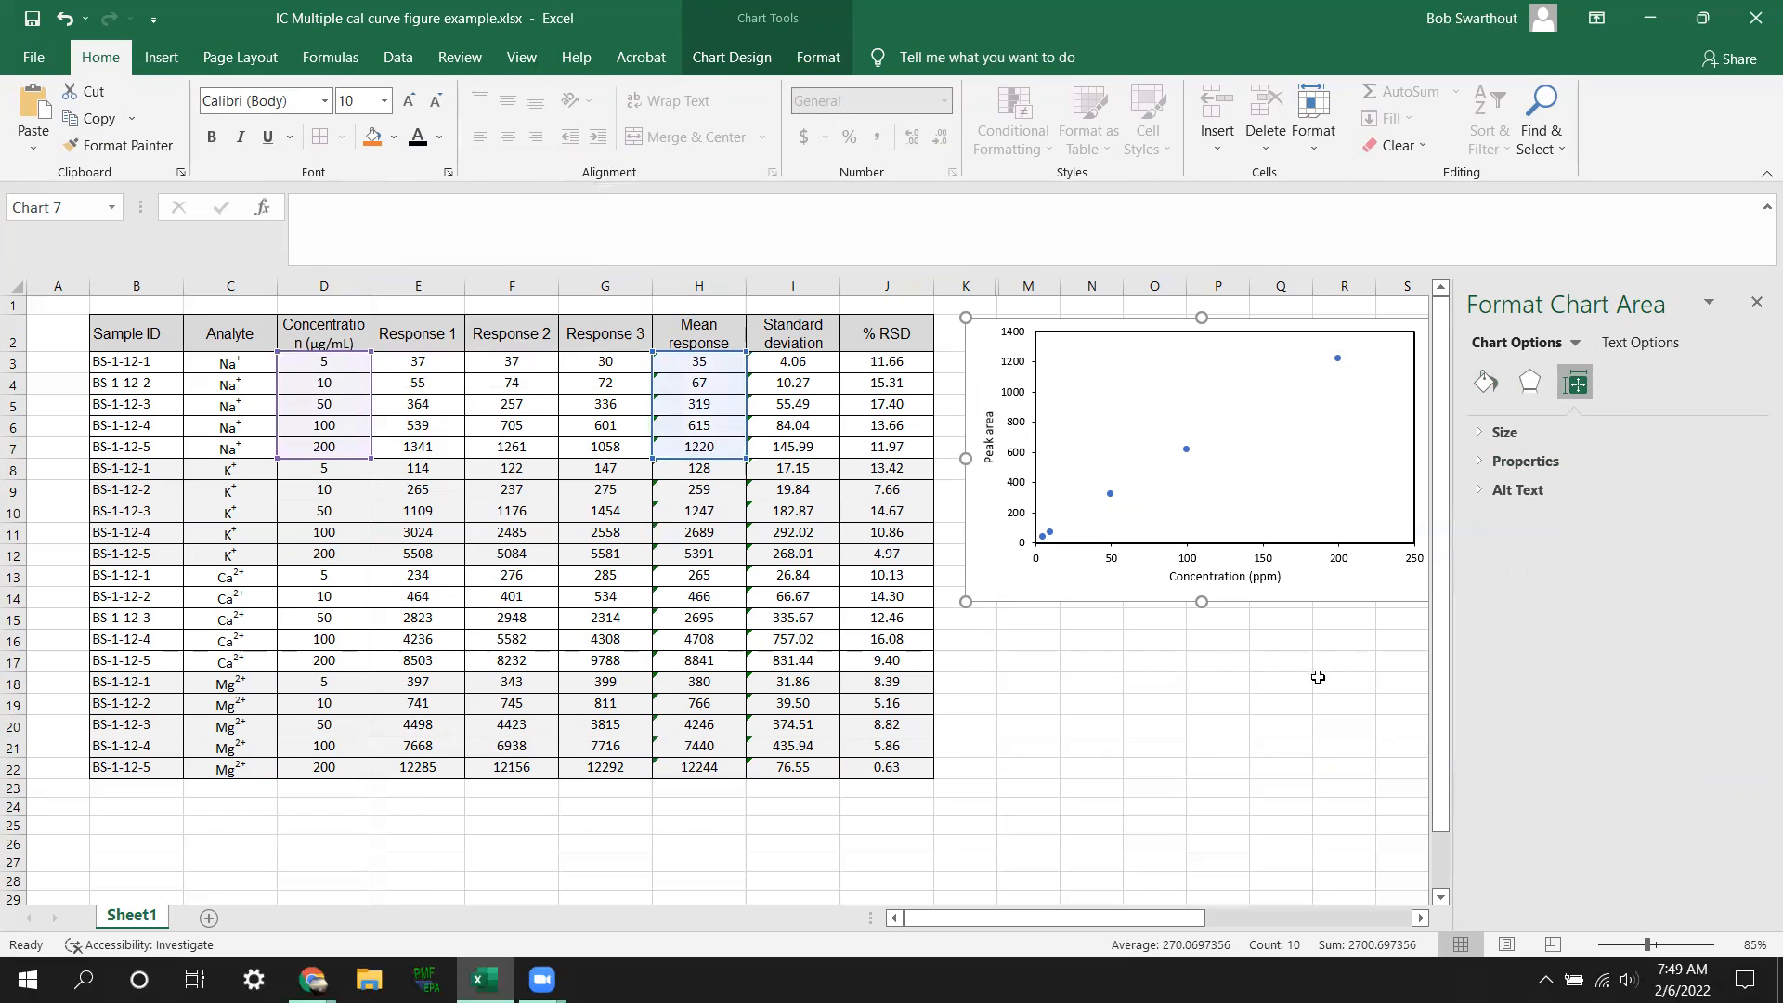
Step: Enlarge the "Peak area" and "Concentration (ppm)" axis titles to font size 14
click(990, 457)
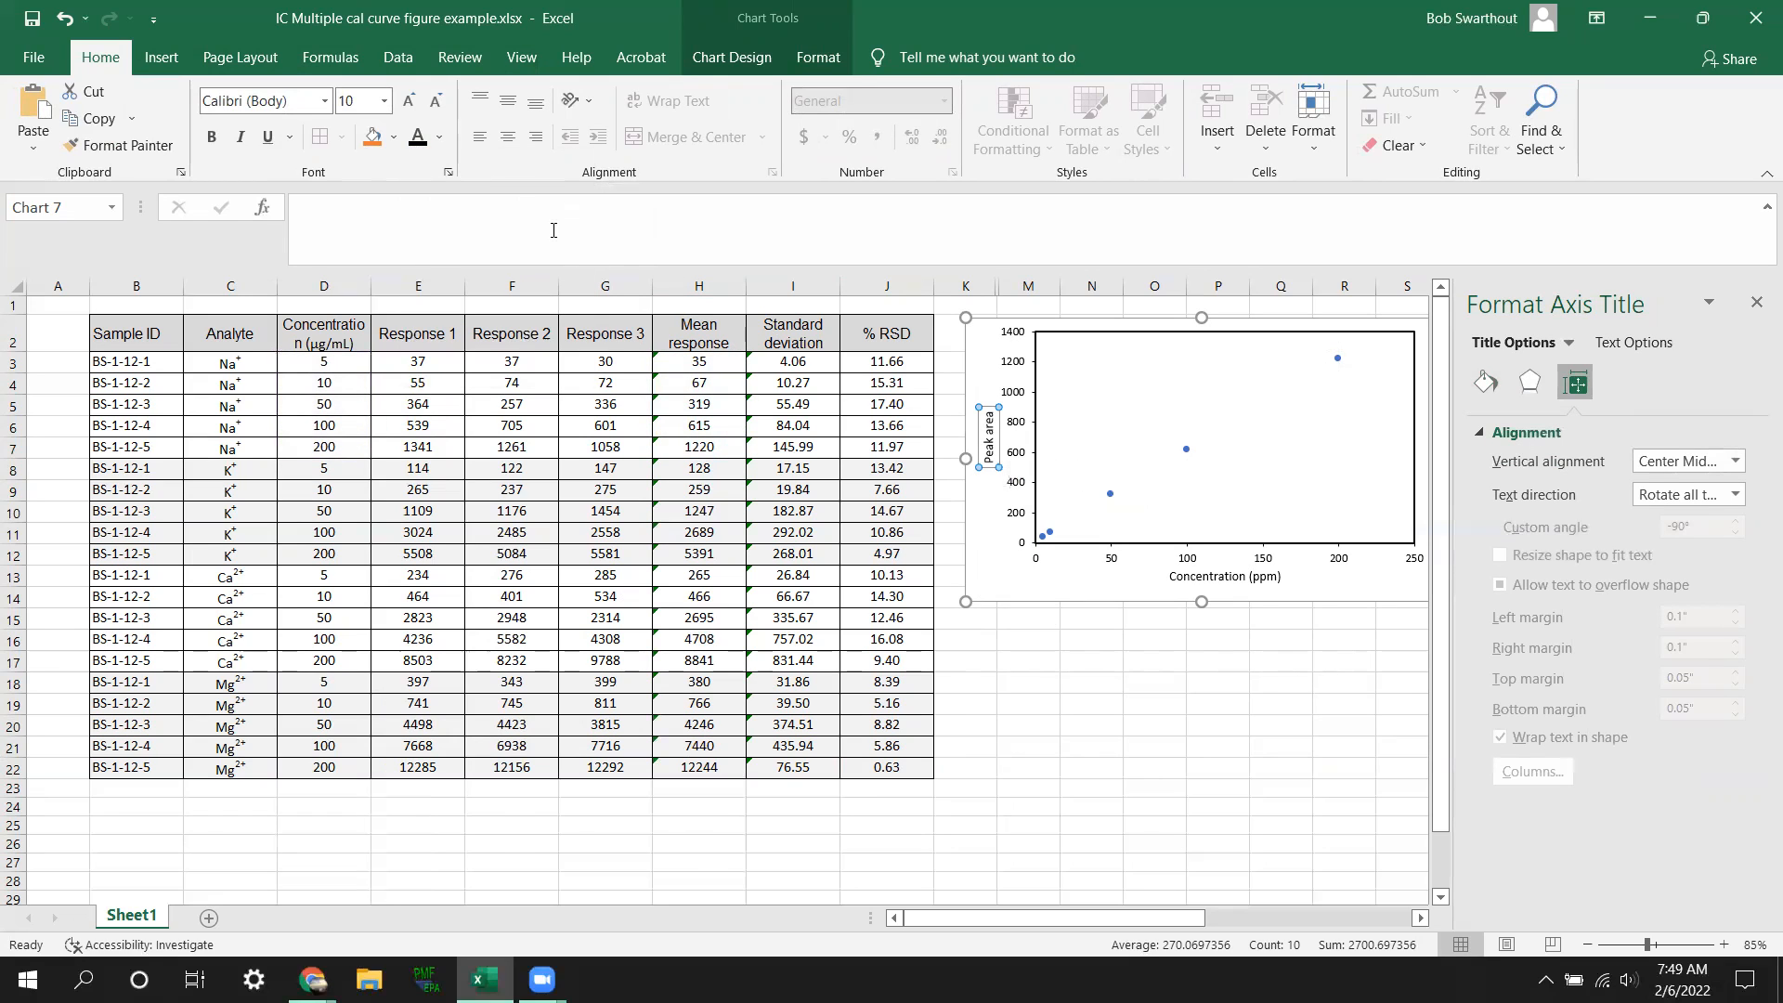
click(410, 101)
click(410, 102)
click(409, 102)
click(1196, 581)
click(415, 101)
click(409, 101)
click(416, 101)
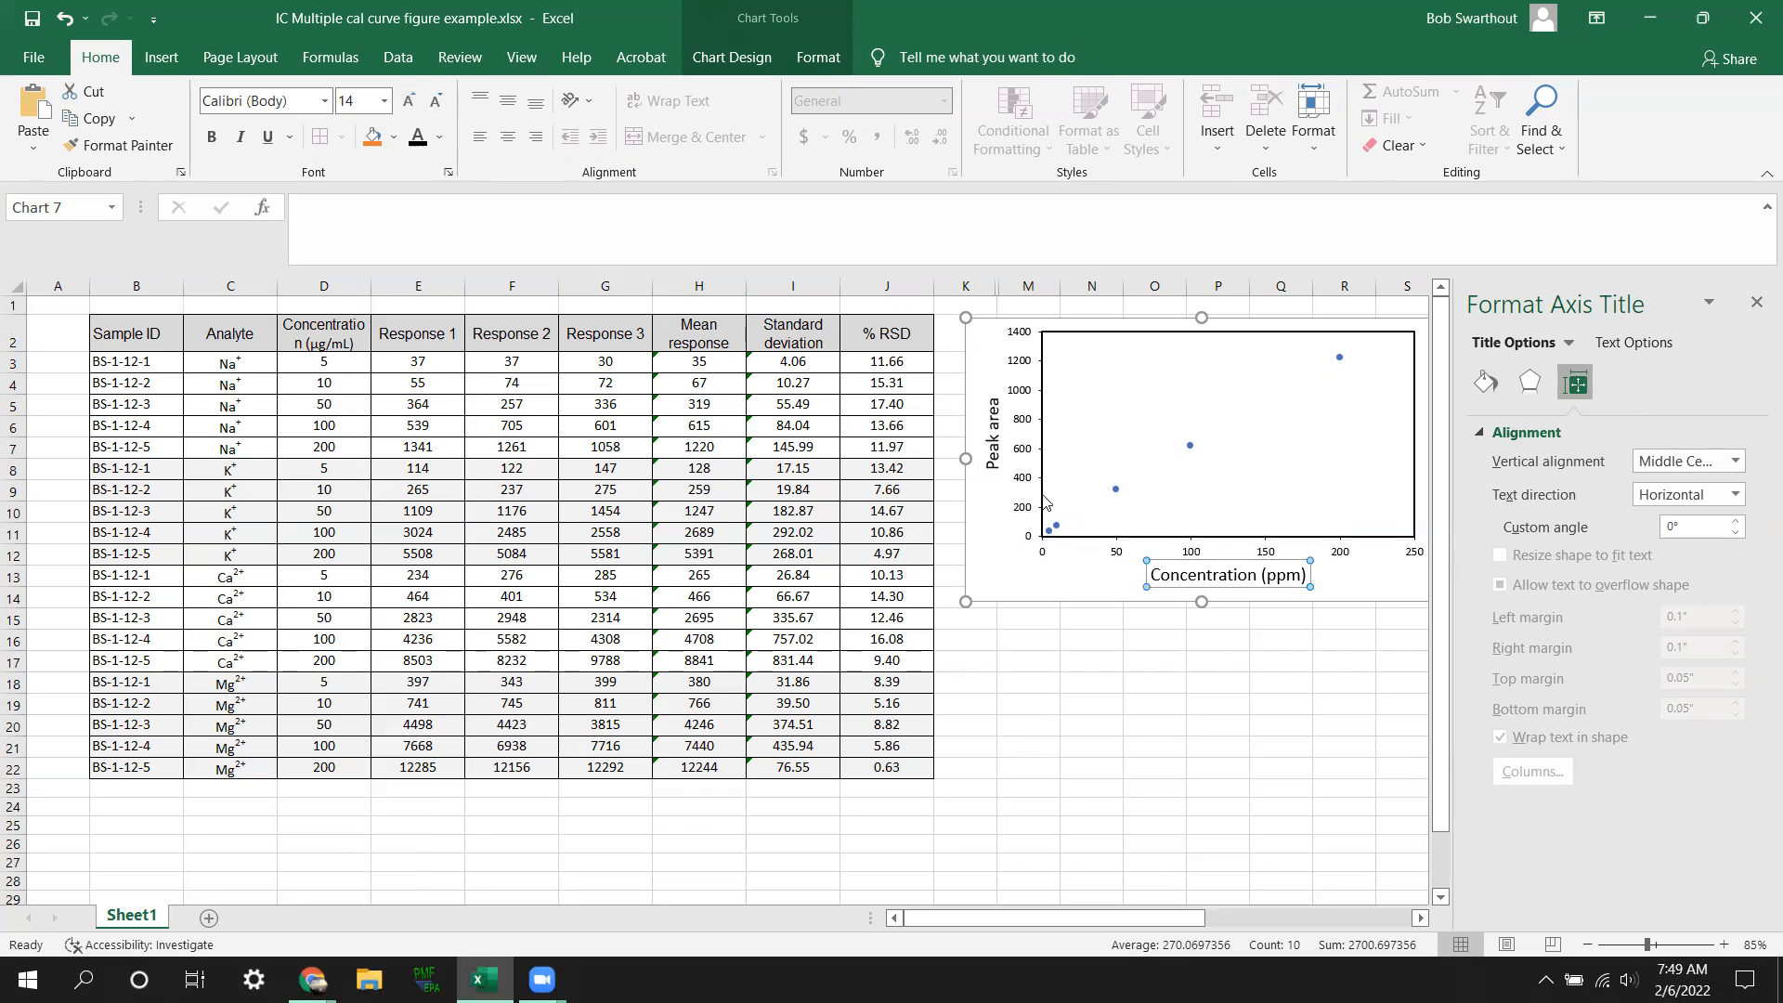
Step: Increase the font size of the vertical and horizontal axis number labels to 11
click(1025, 481)
click(410, 107)
click(410, 107)
click(410, 107)
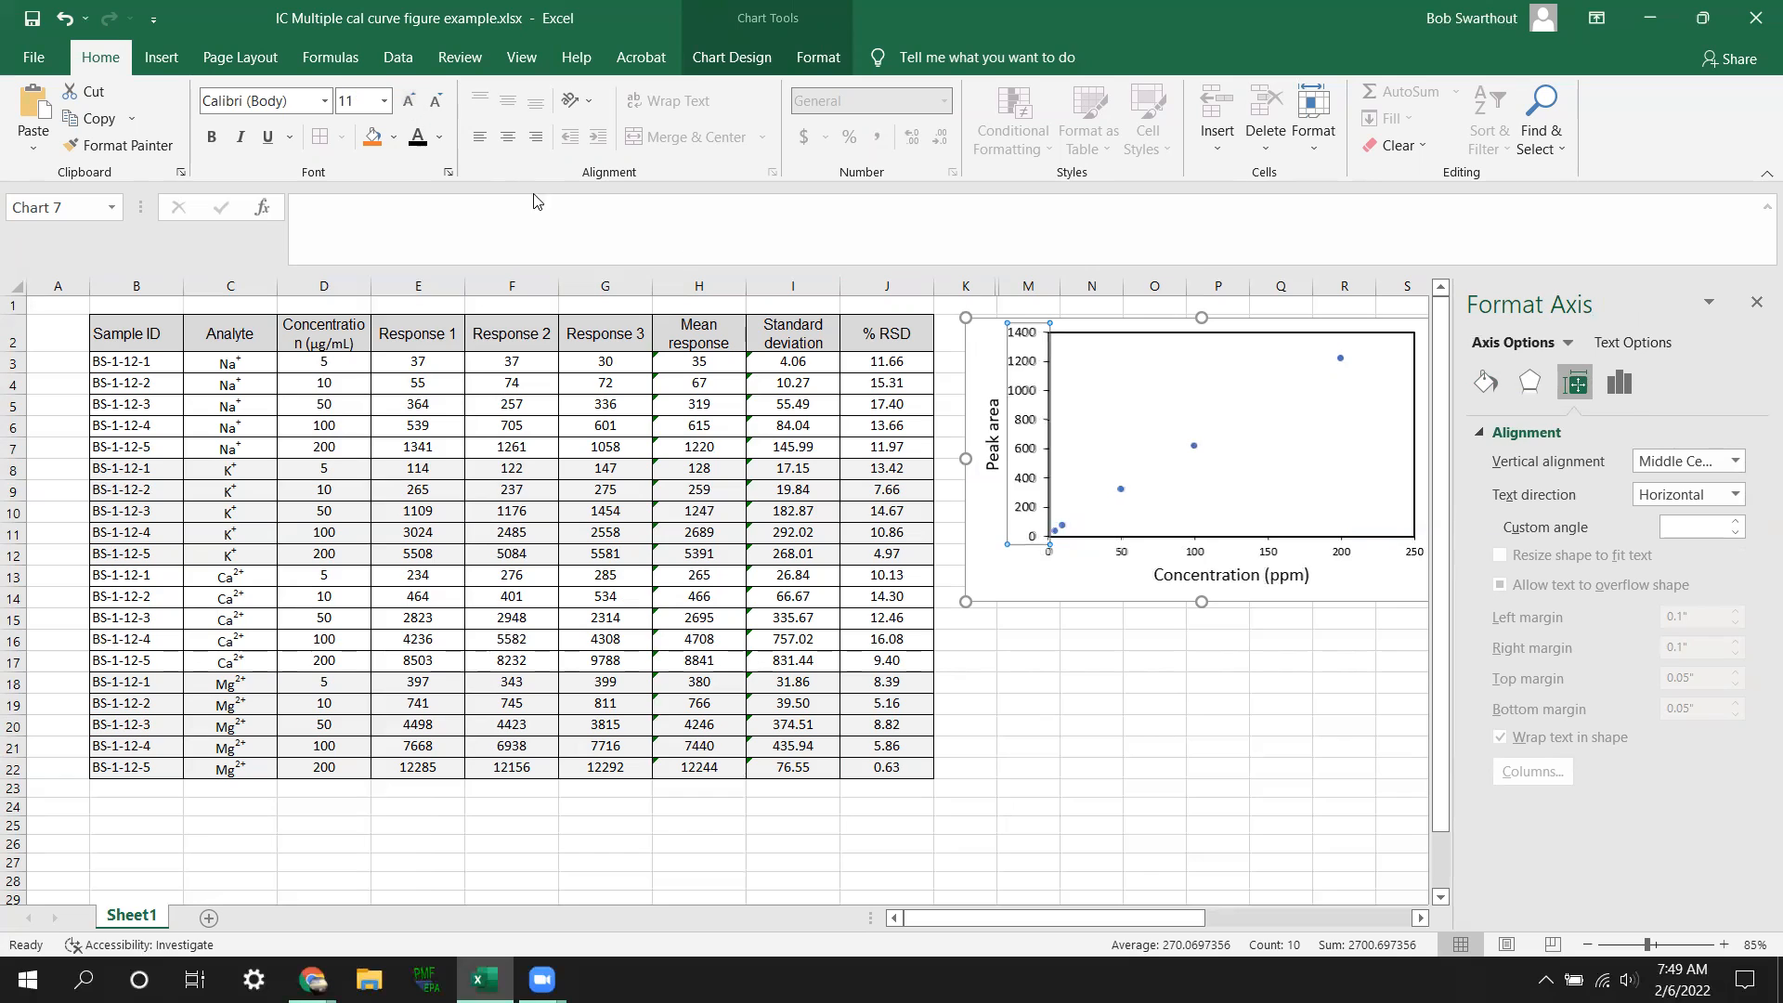
click(1103, 554)
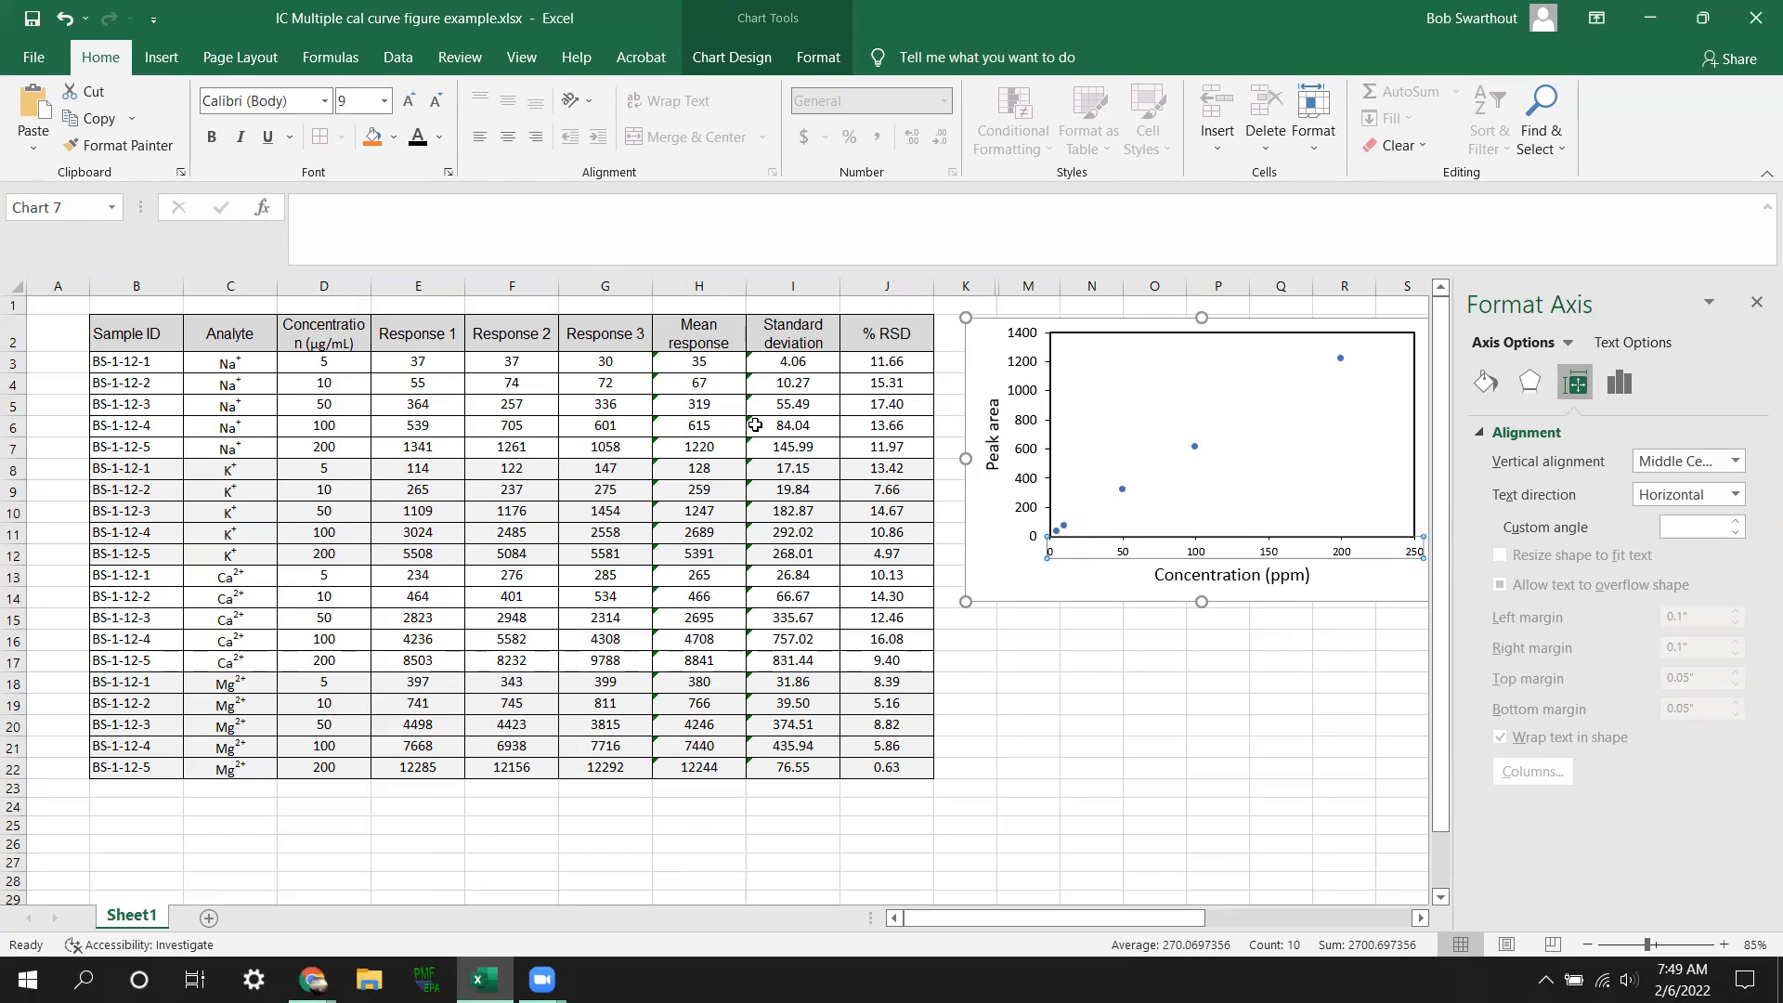
click(409, 101)
click(410, 100)
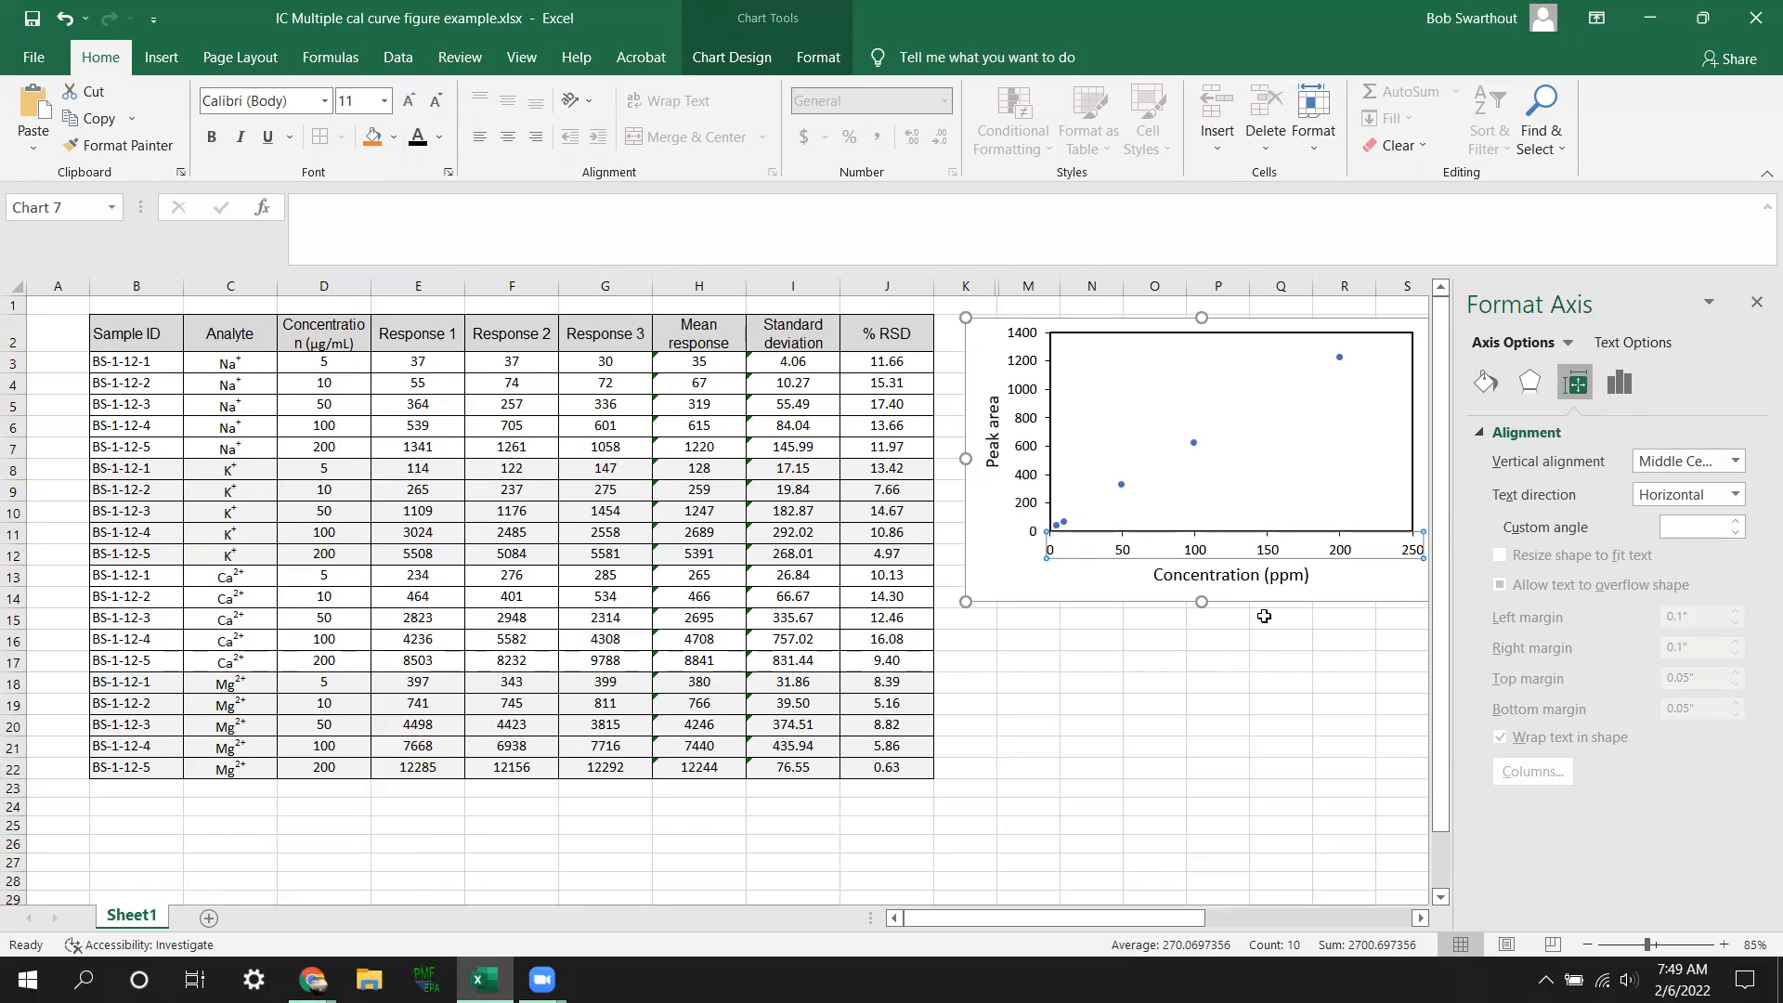
Step: Add a linear trendline to the Na+ data series and display its equation and R-squared value on the chart
click(1195, 445)
right_click(1194, 444)
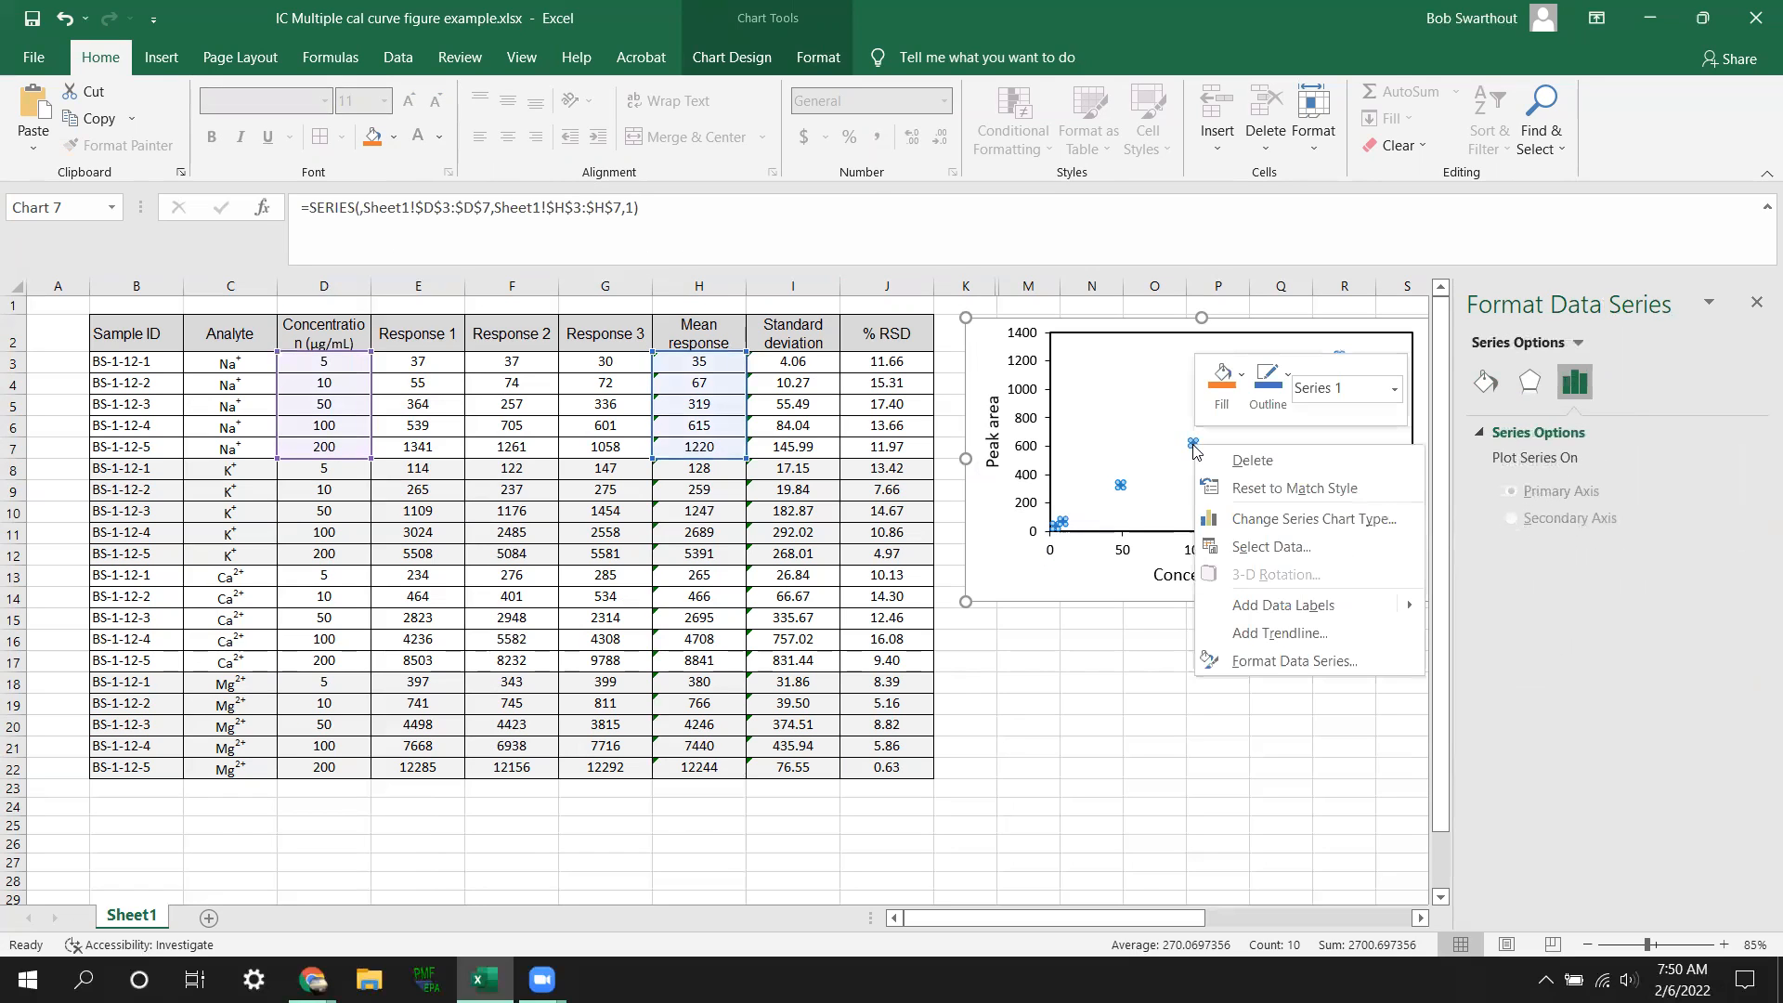
click(1282, 637)
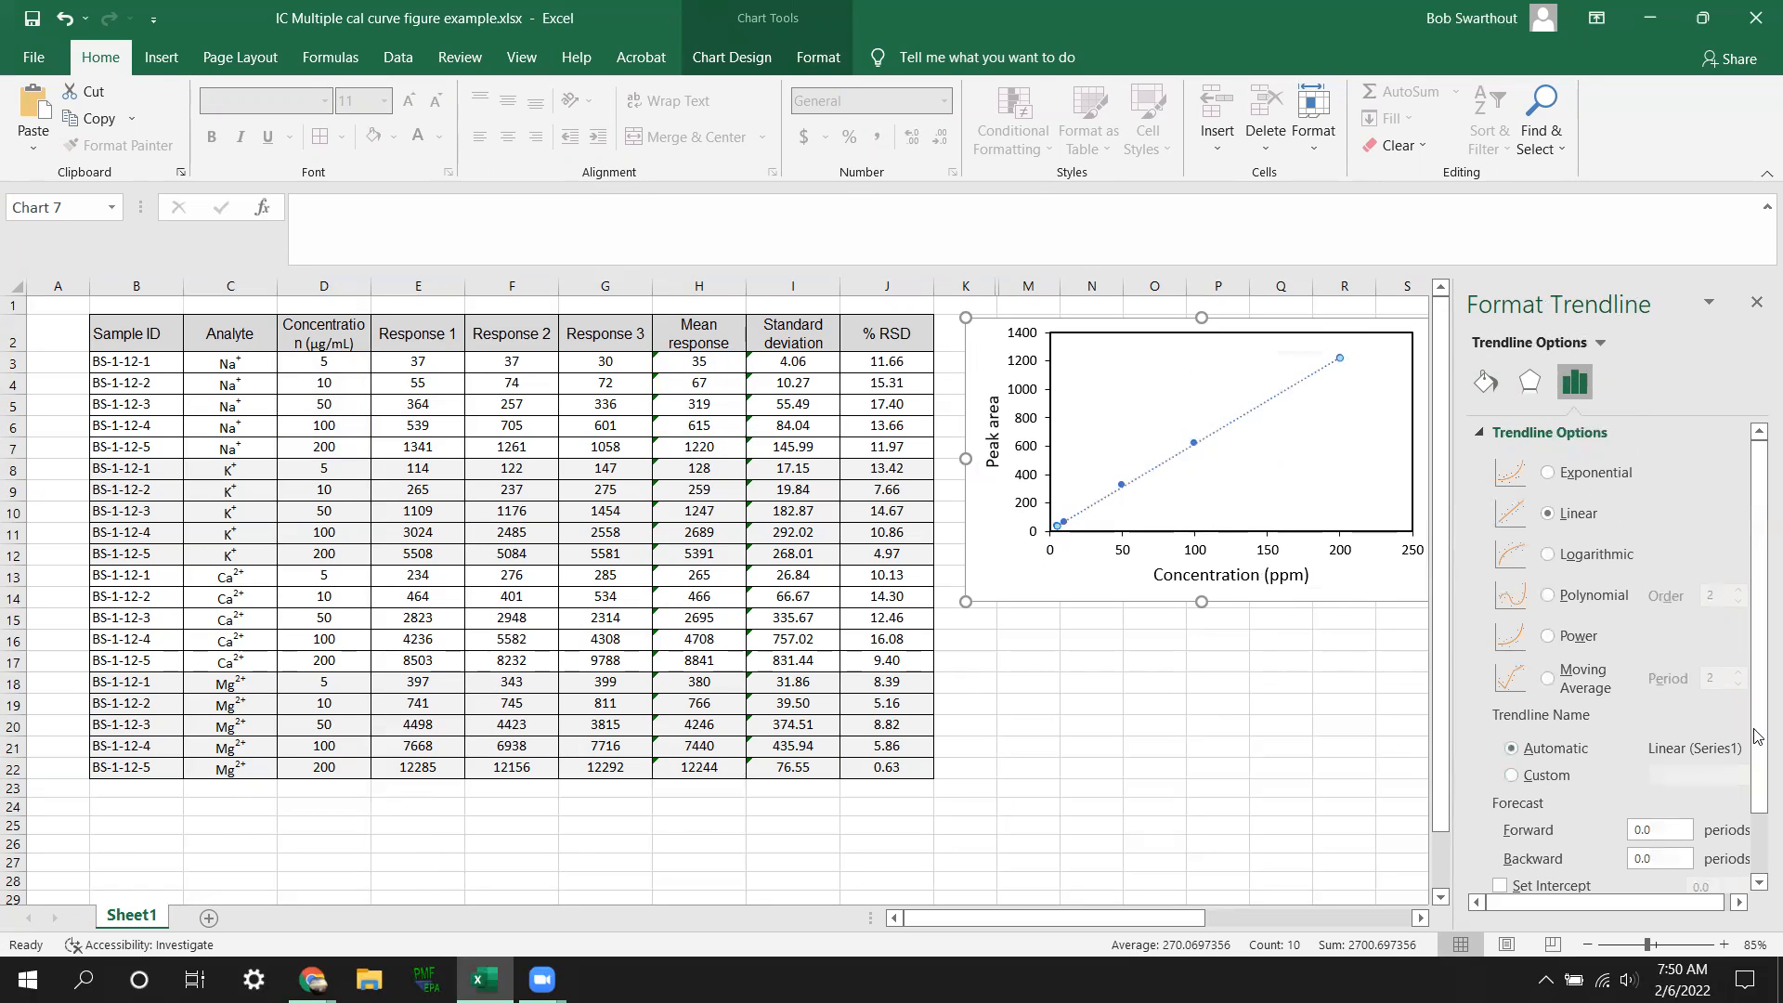
scroll(1755, 736, down, 3)
click(1499, 842)
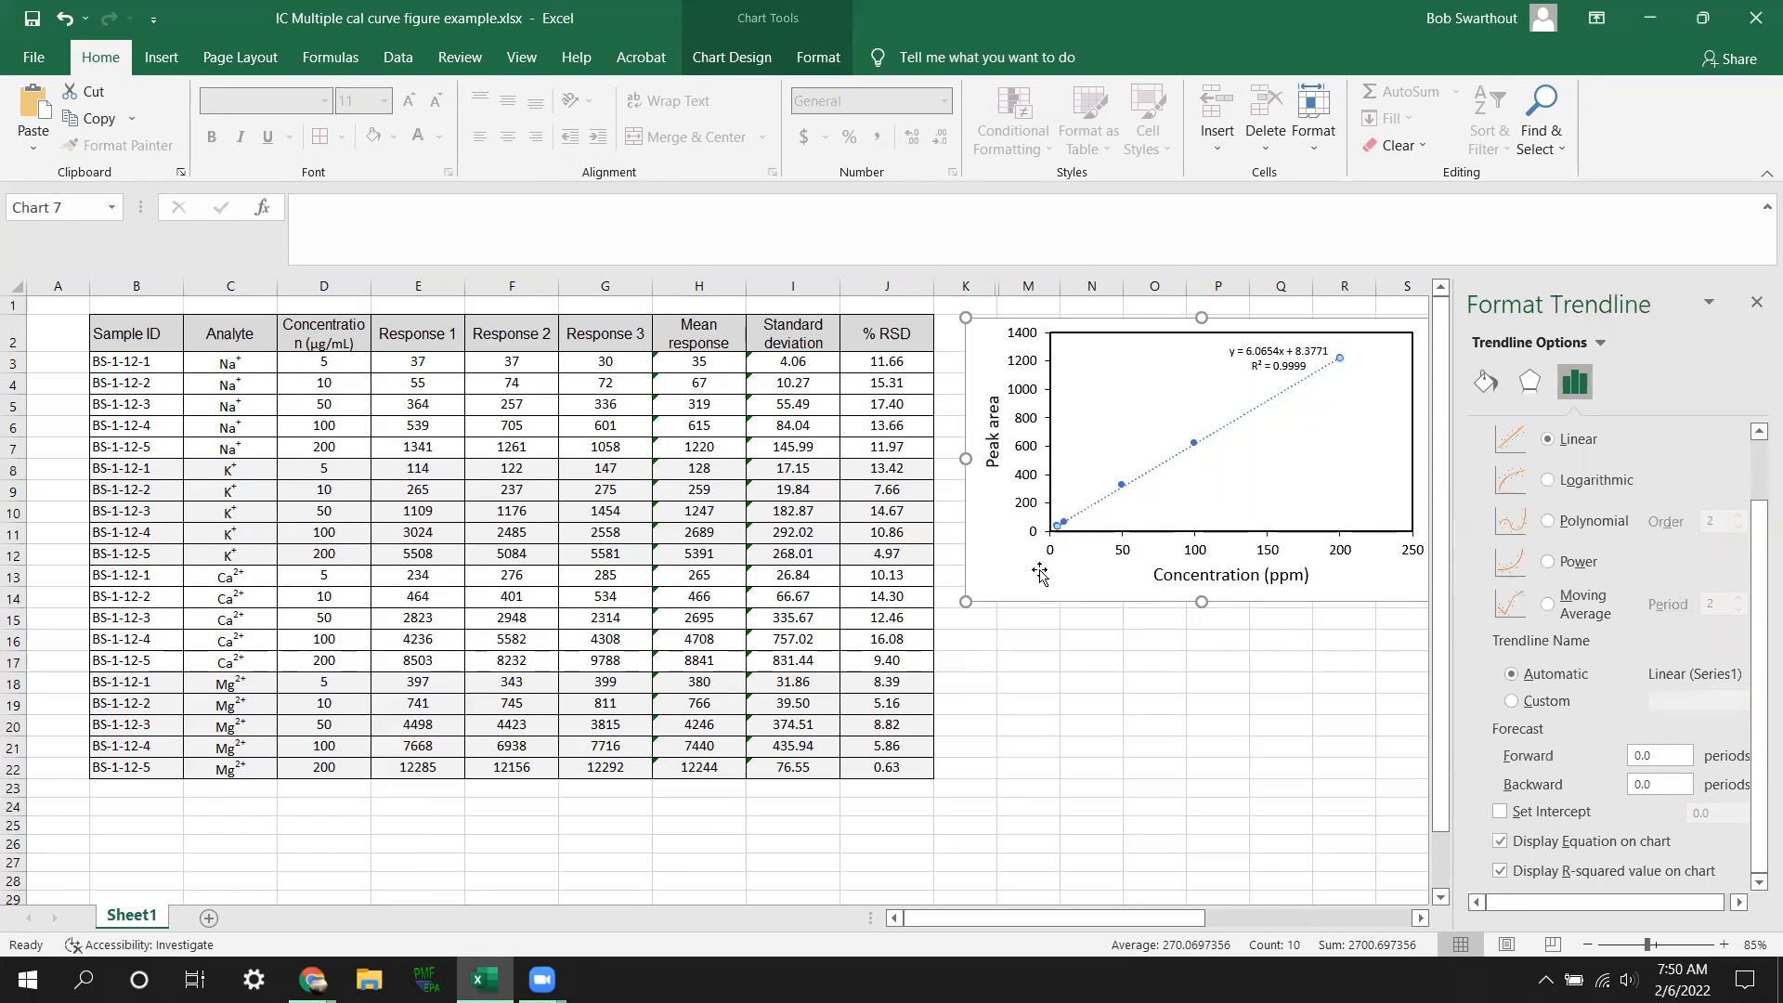
Step: Duplicate the Na+ chart directly beneath the original and shift the copy's source data to the K+ rows 8 to 12
click(1120, 662)
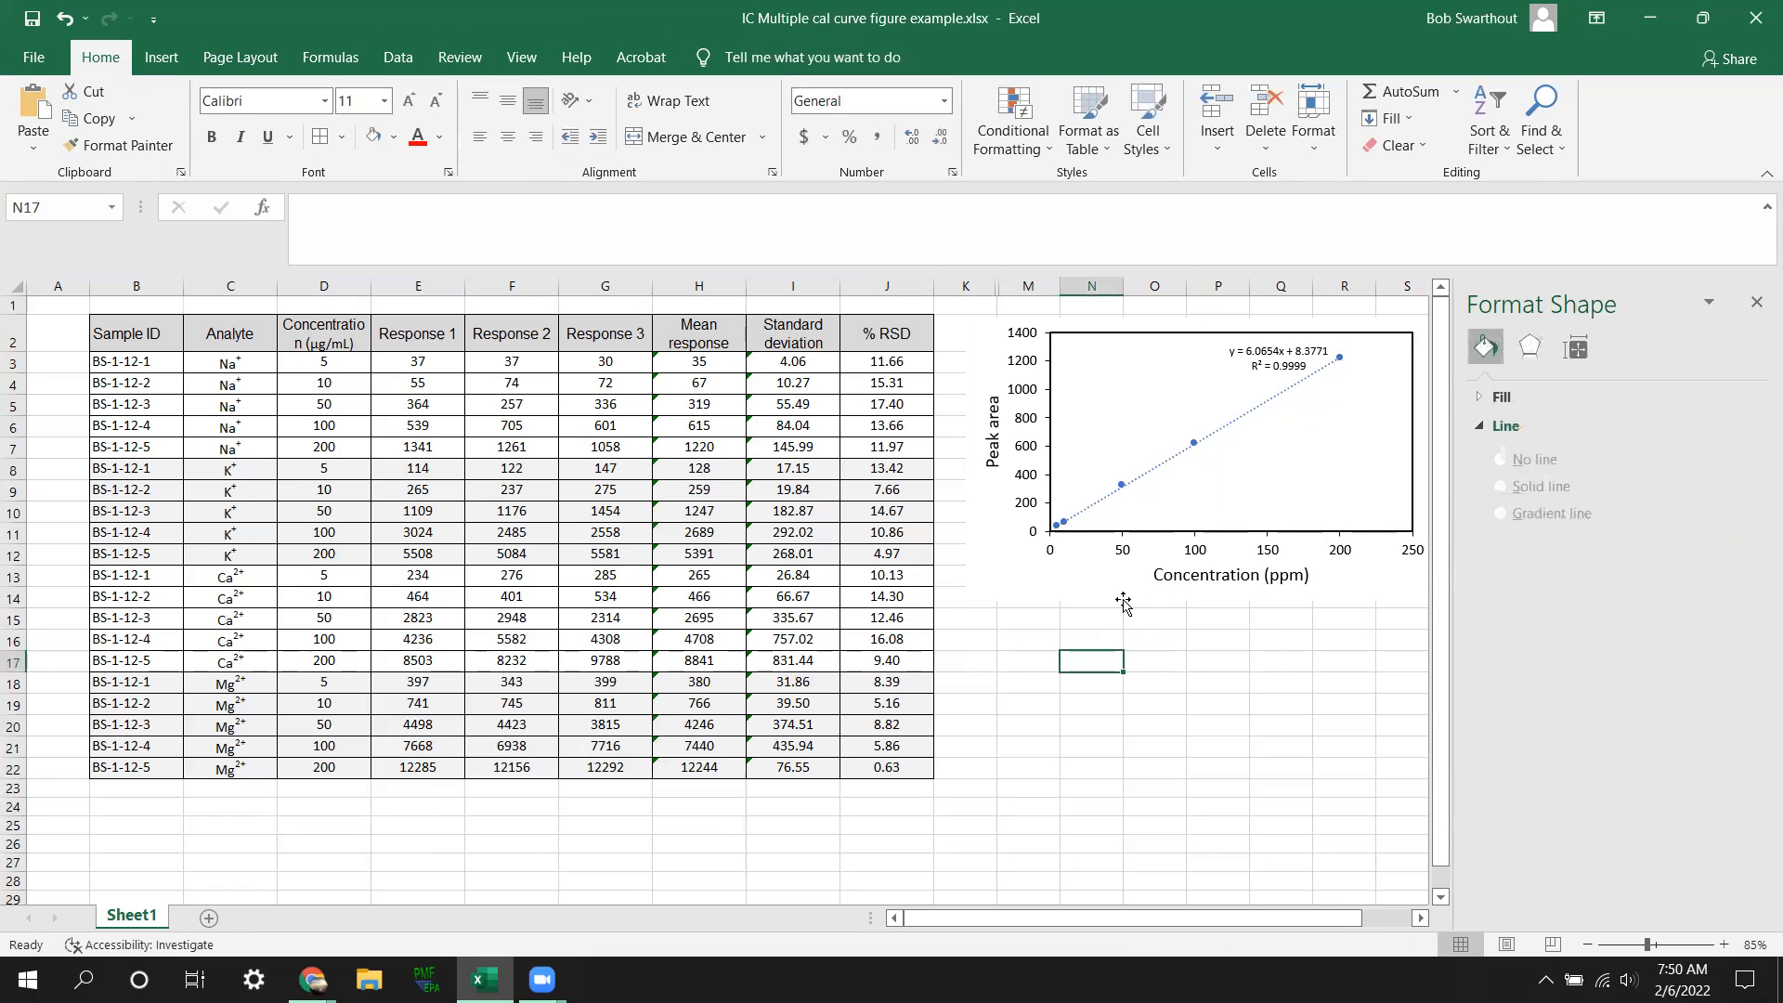
click(1009, 581)
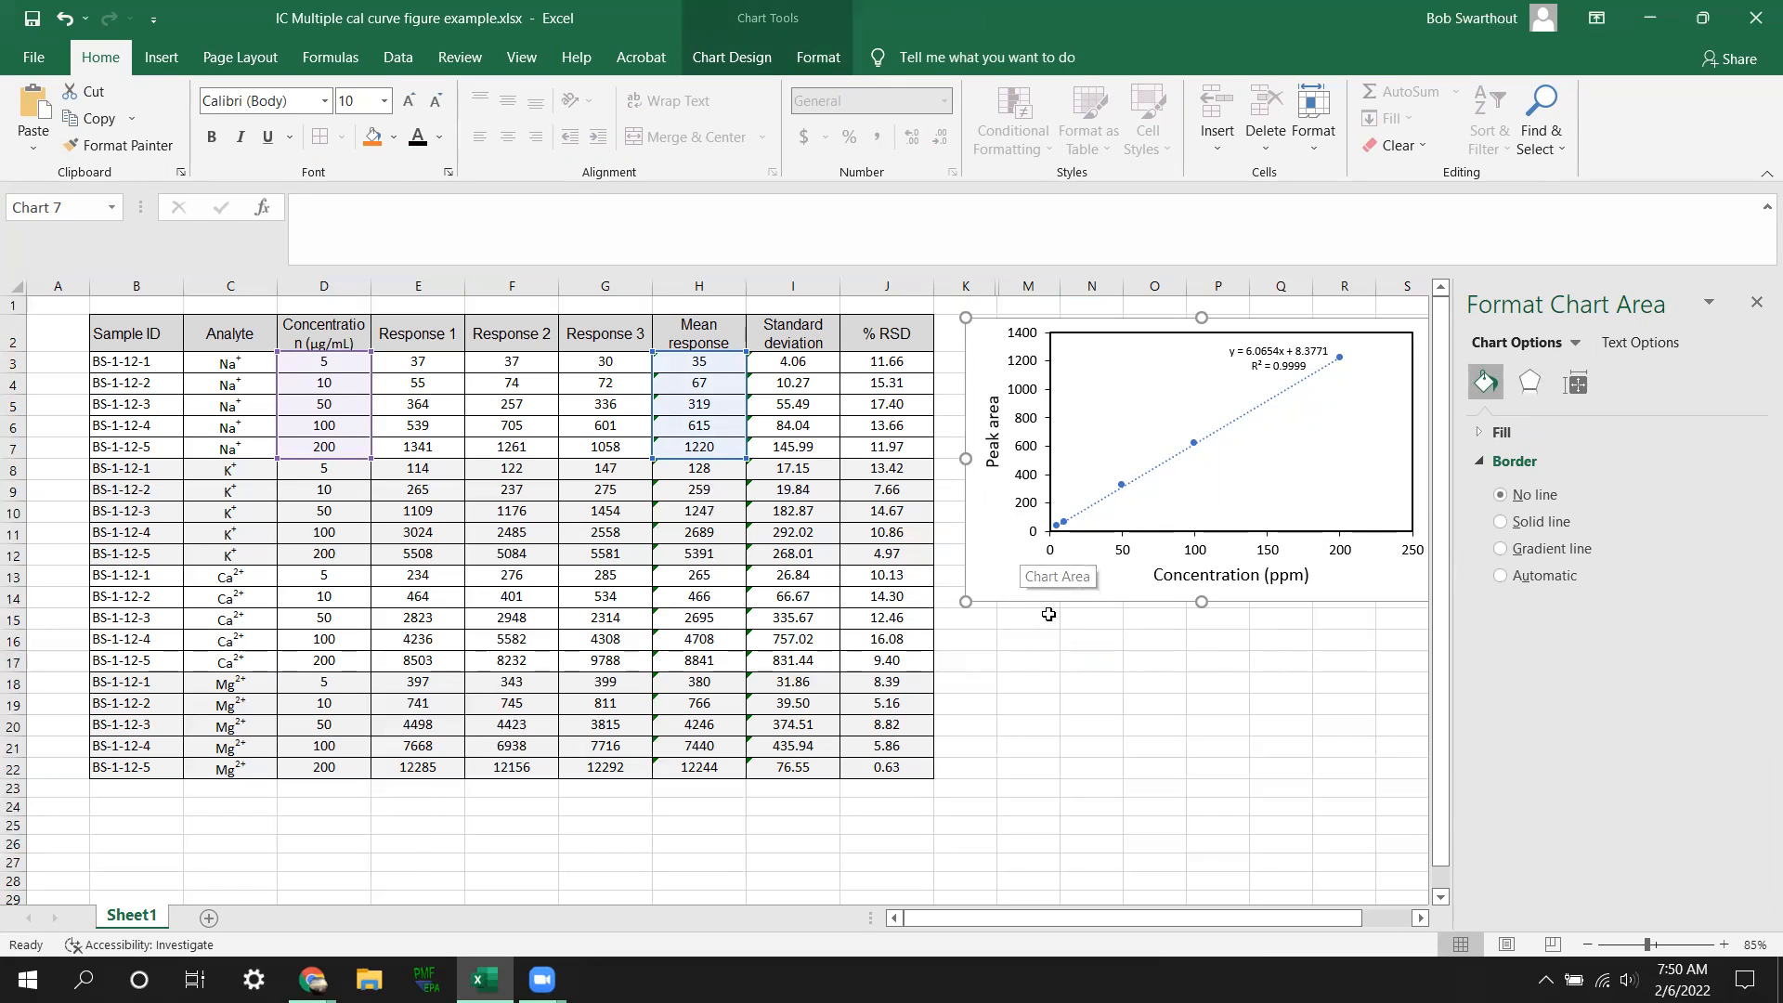
right_click(992, 564)
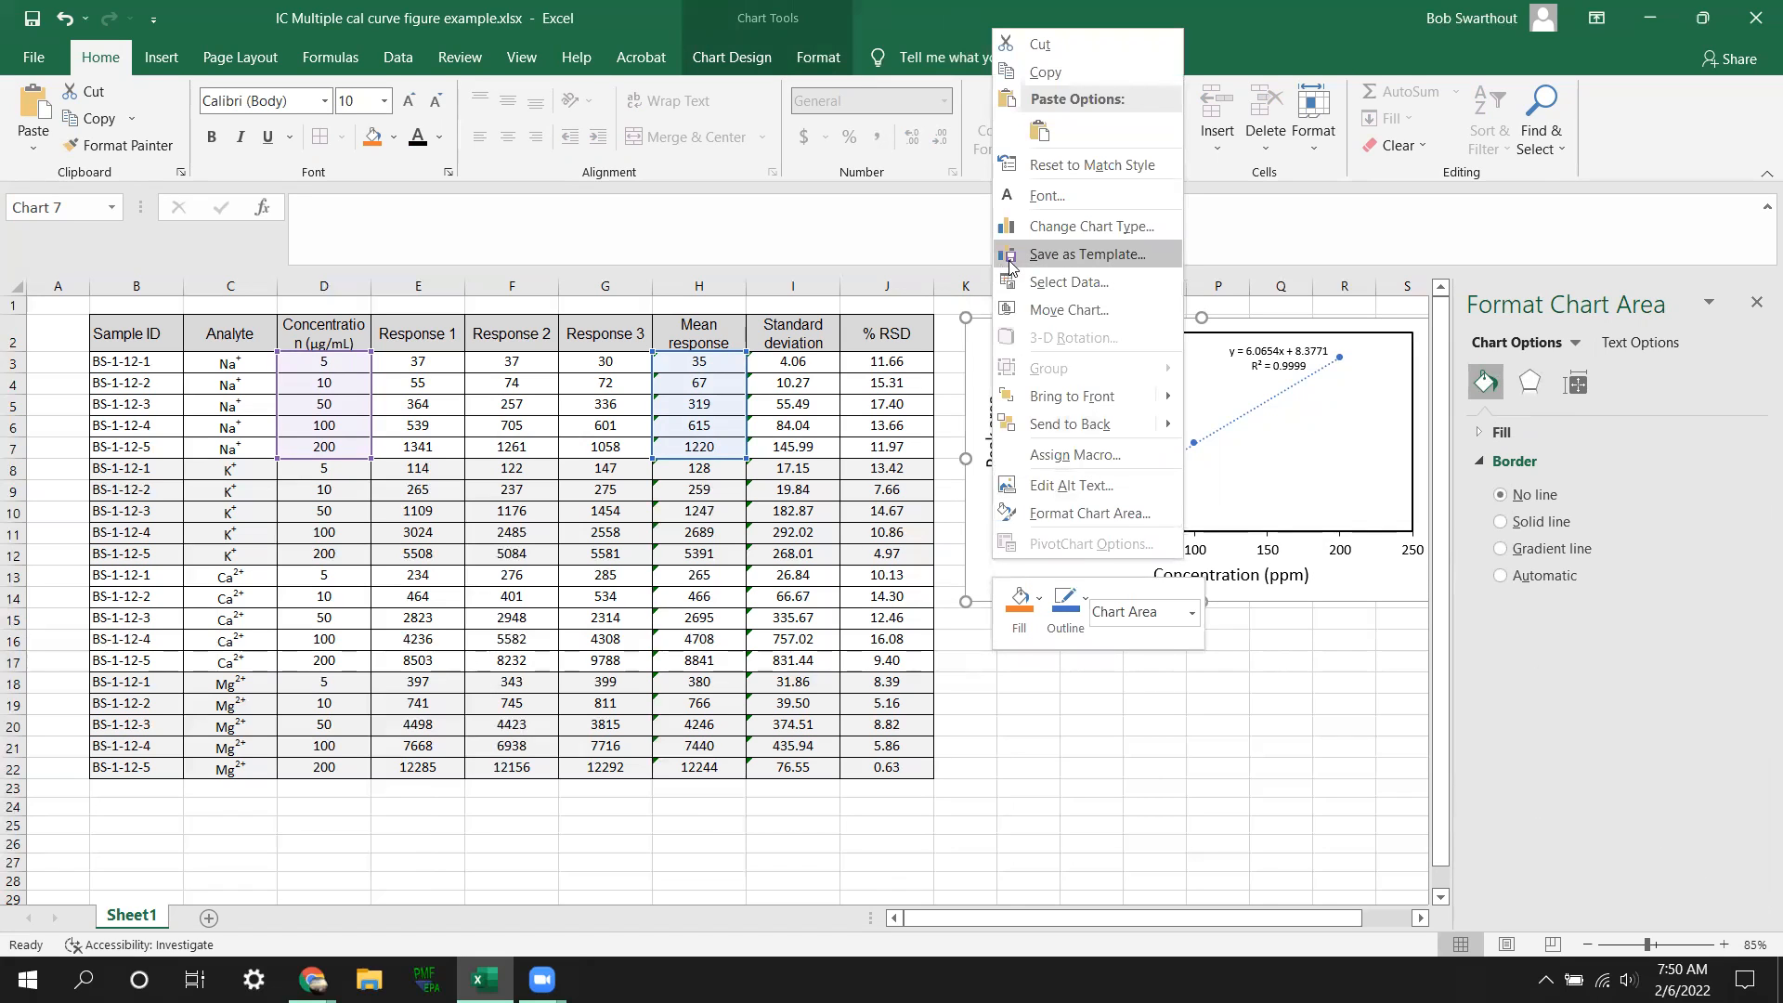
click(1037, 74)
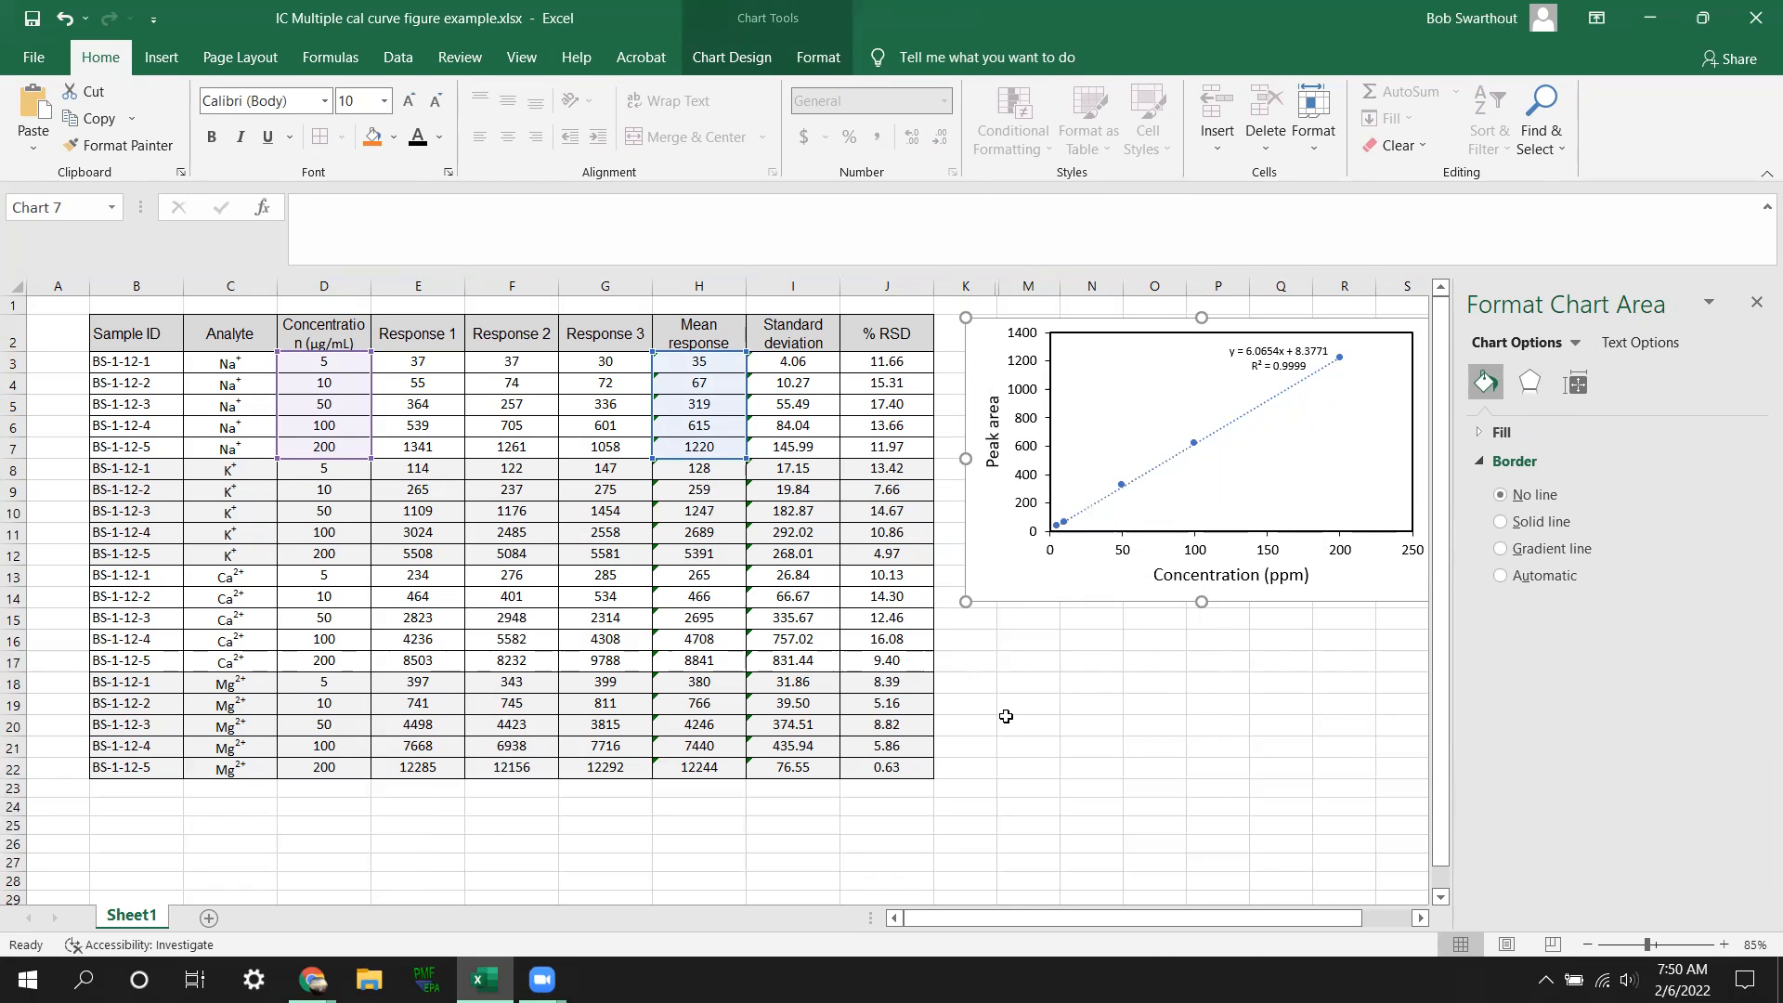
click(1013, 621)
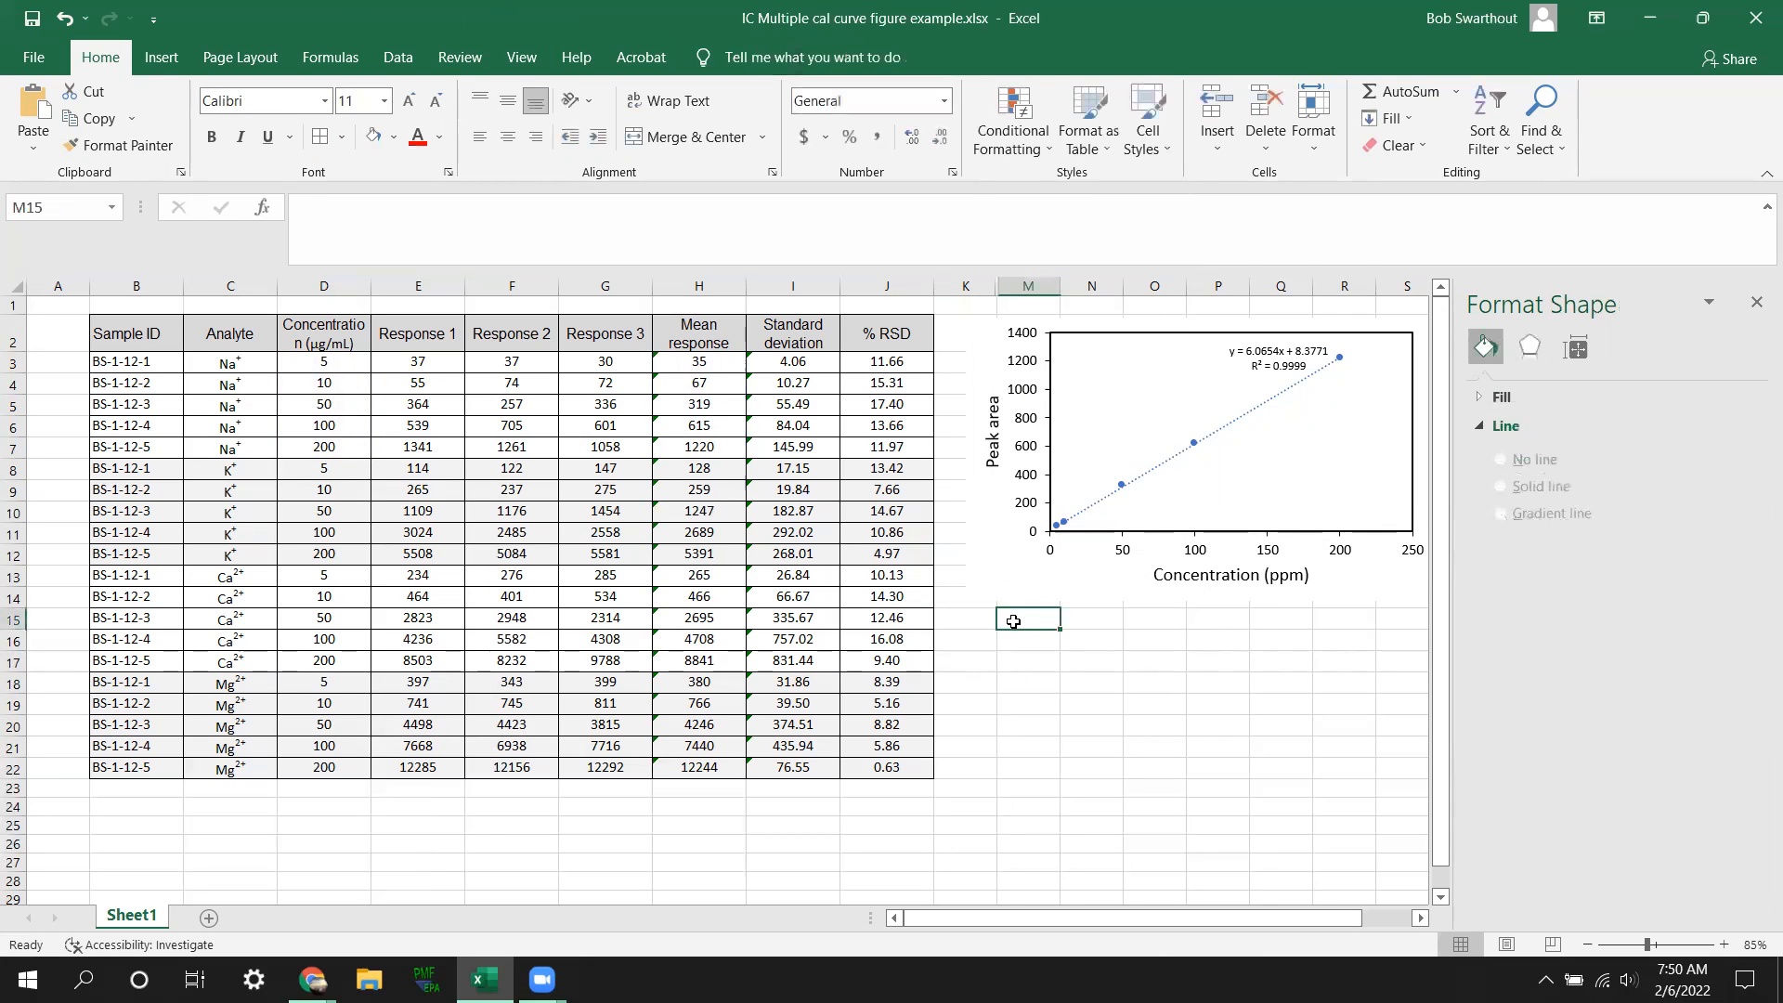
key(ctrl+v)
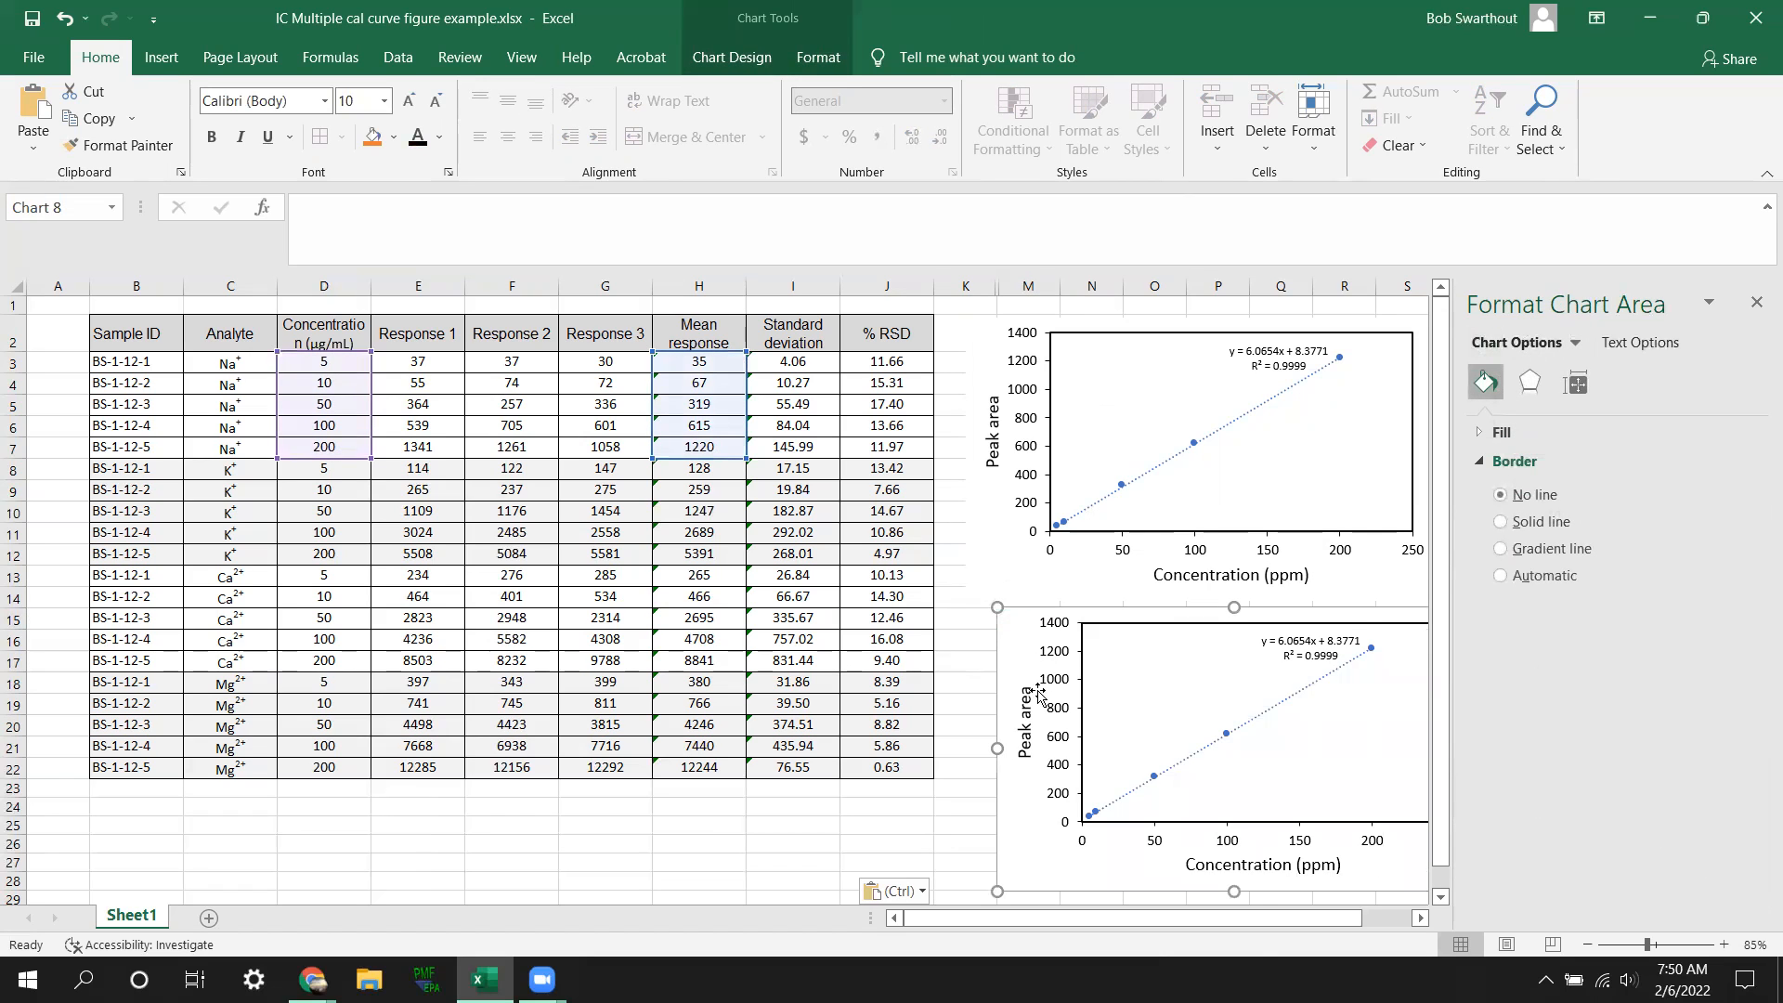
drag(1020, 667, 979, 641)
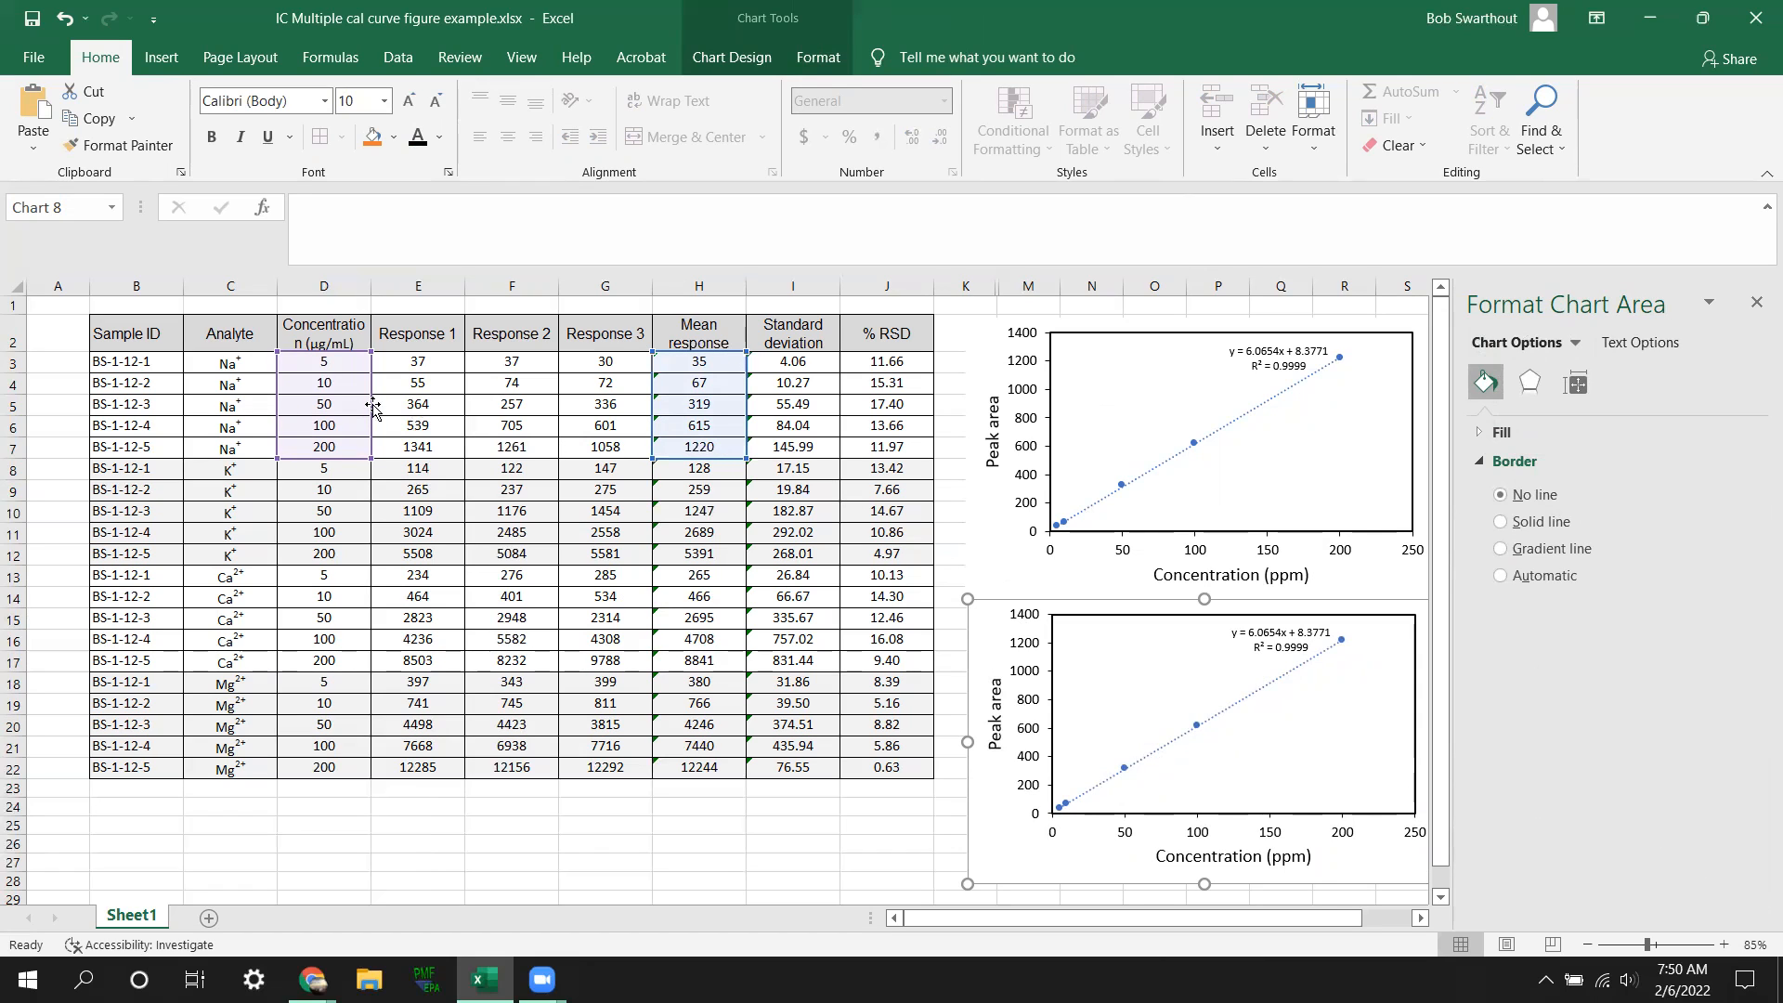
drag(373, 417, 357, 518)
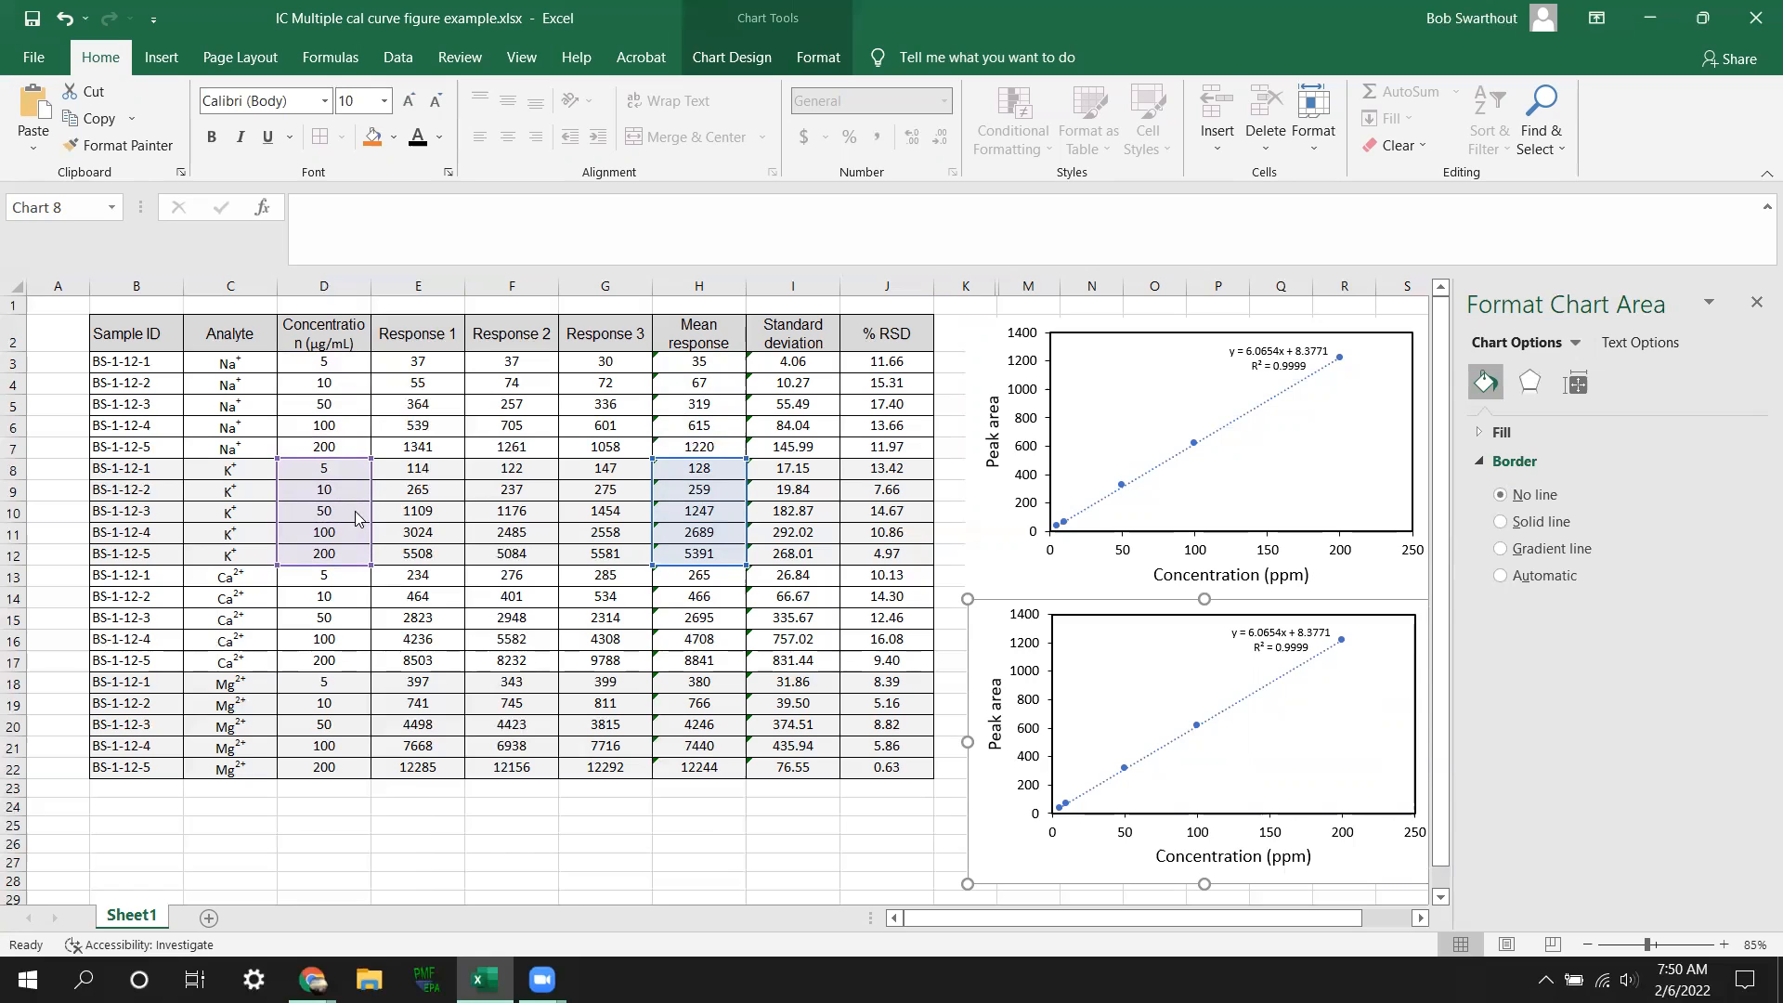
drag(355, 518, 356, 512)
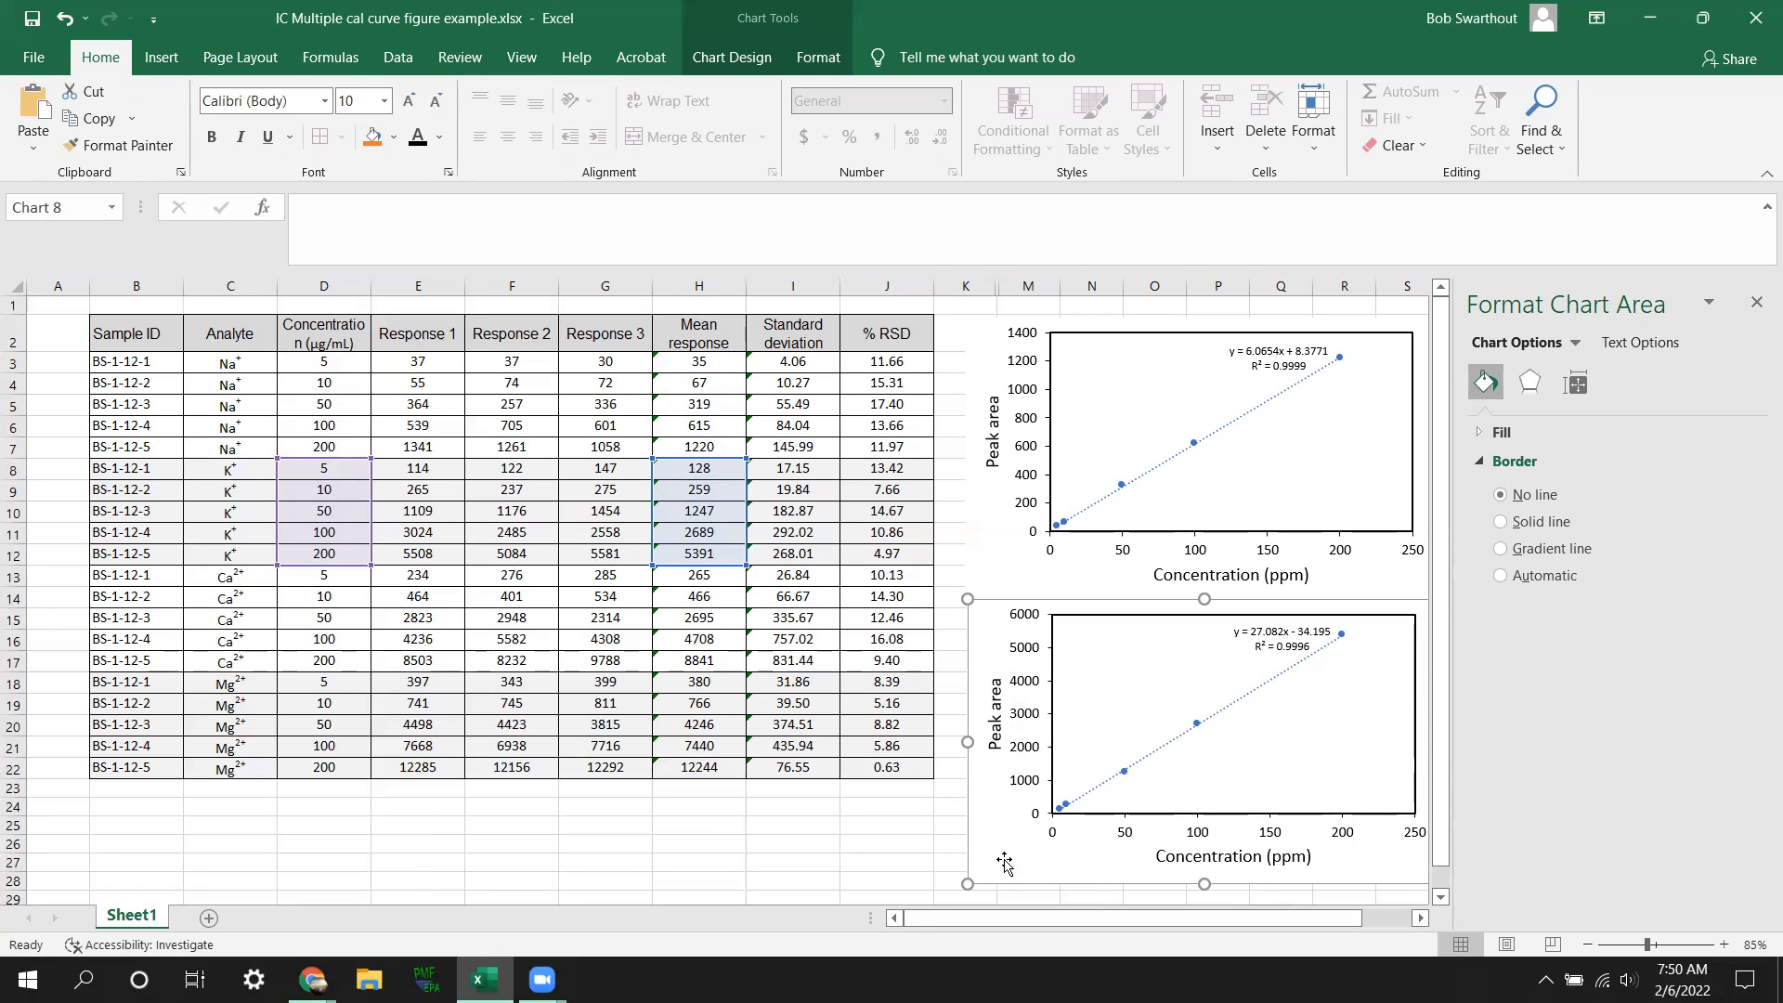
Step: Paste another chart copy beneath the K+ chart and shift its source data to the Ca2+ rows 13 to 17
scroll(1018, 847, down, 2)
click(1008, 762)
key(ctrl+v)
drag(1017, 795, 980, 790)
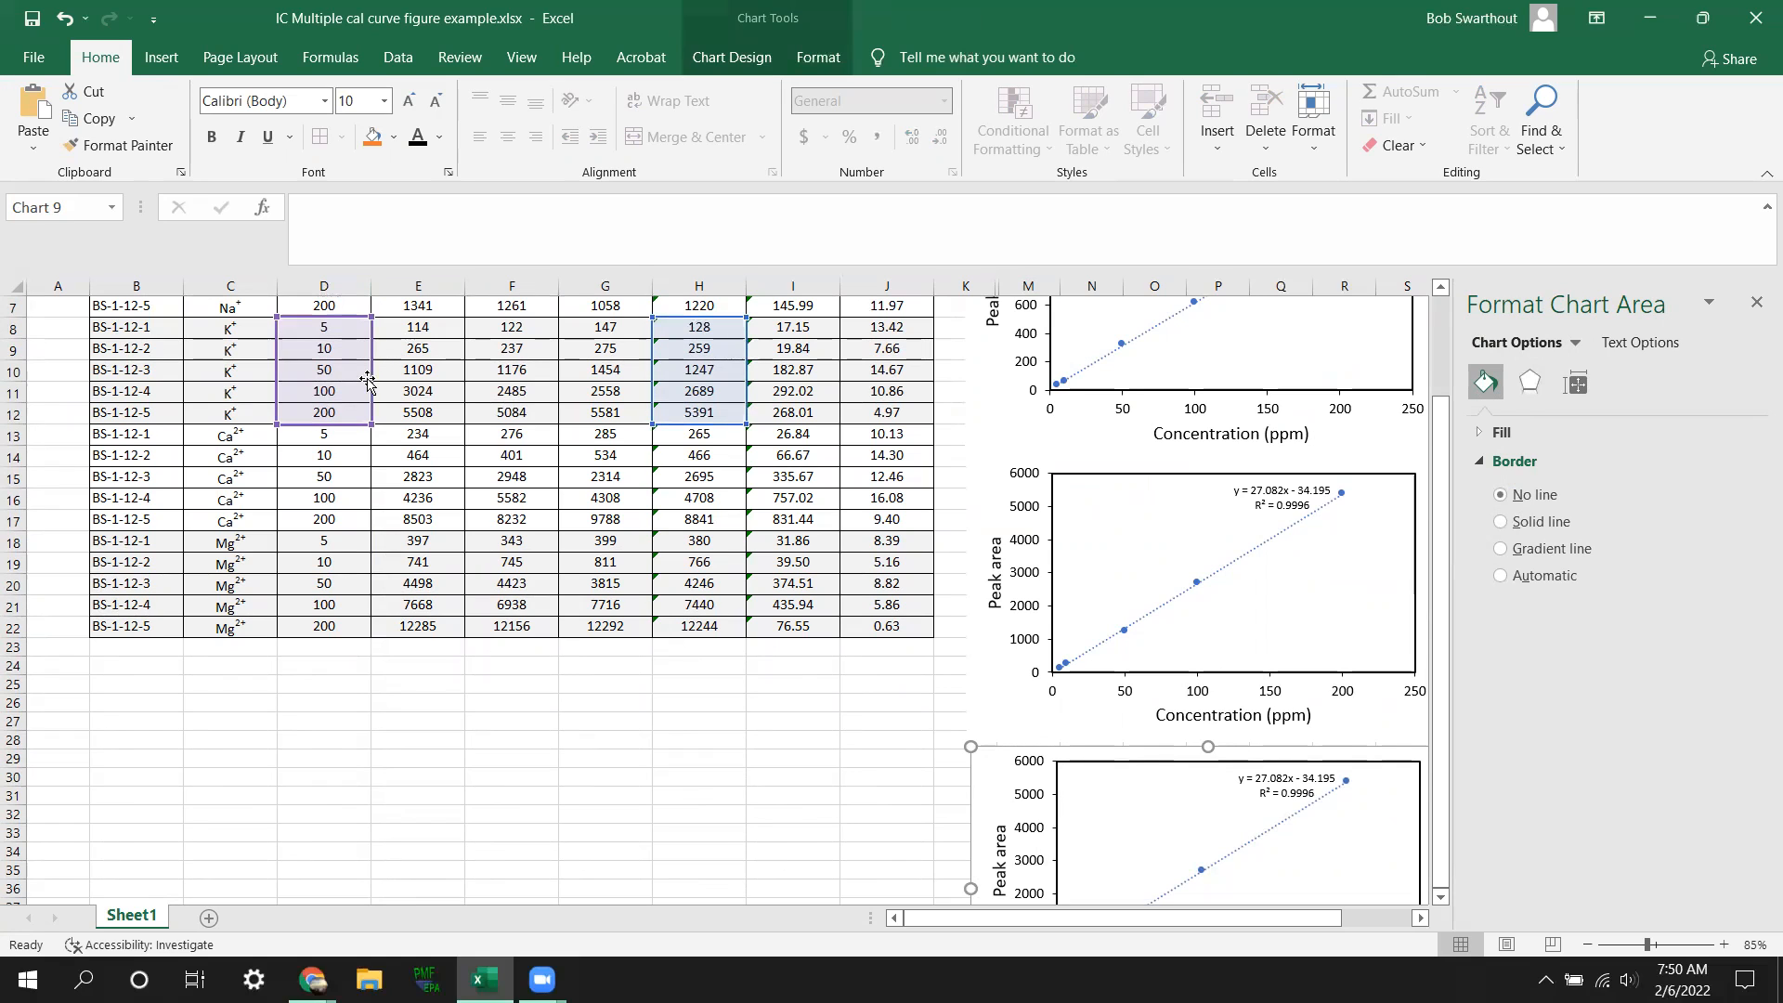
drag(367, 383, 365, 482)
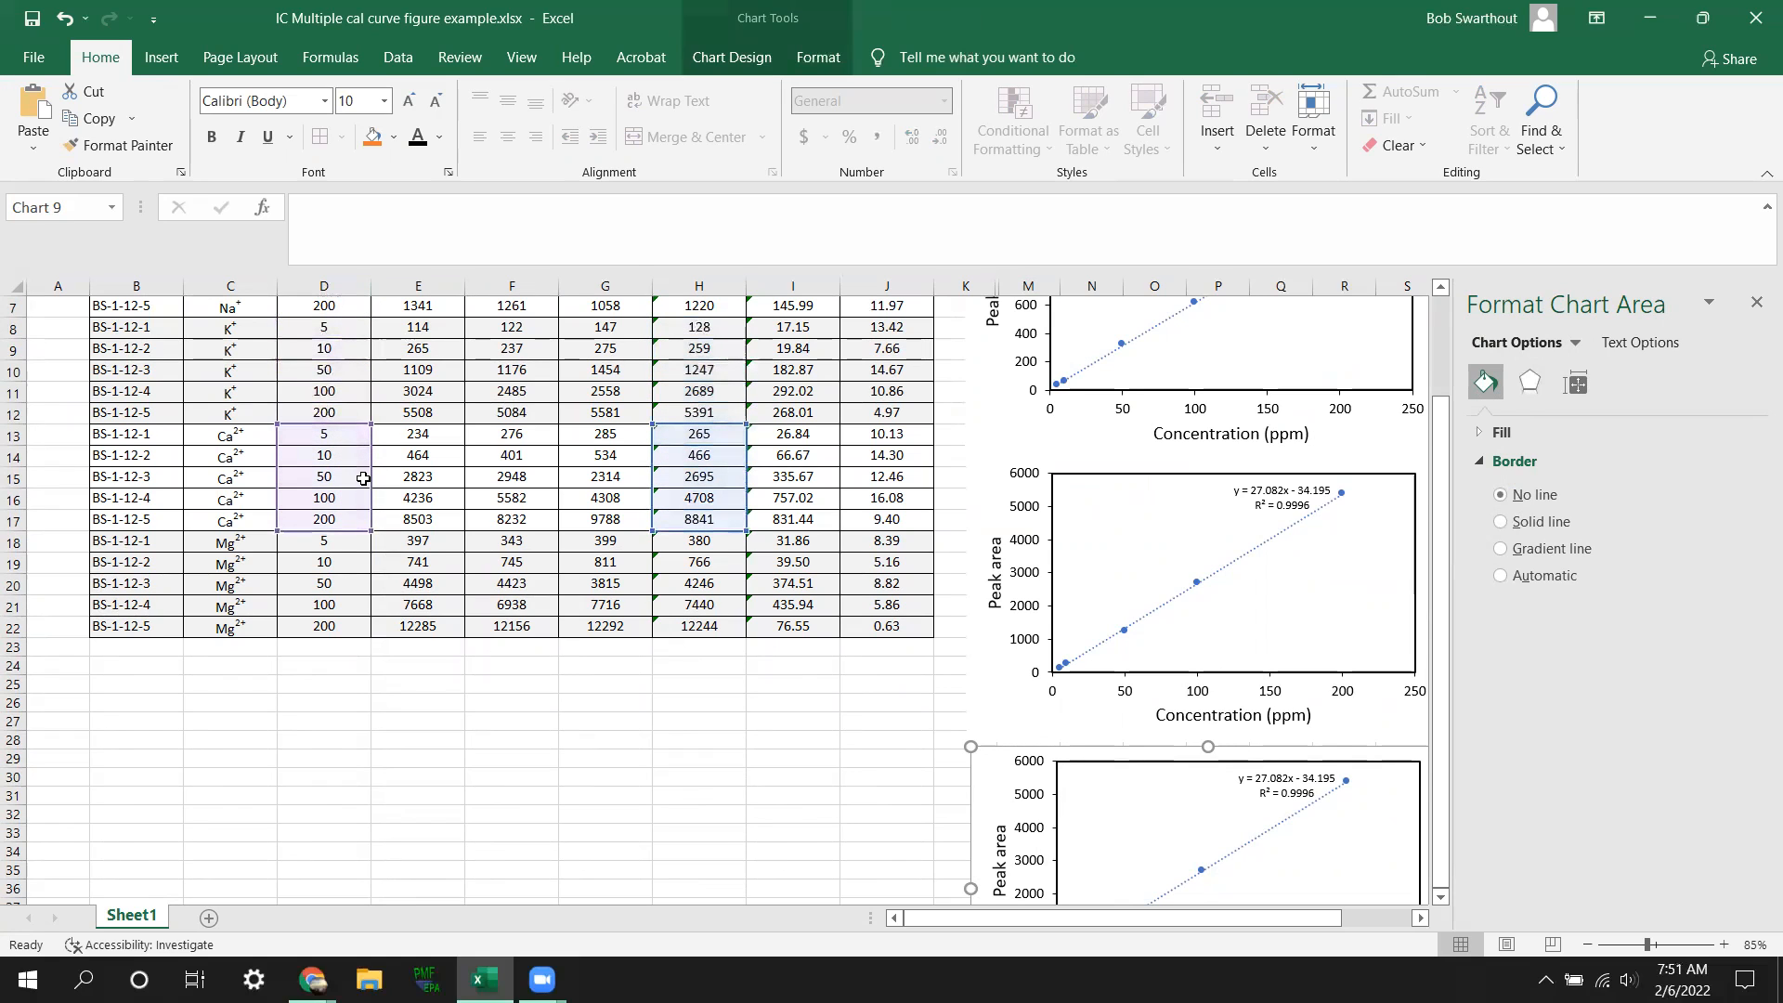
Step: Paste a fourth chart copy beneath the Ca2+ chart and shift its source data to the Mg2+ rows 18 to 22
scroll(956, 591, down, 2)
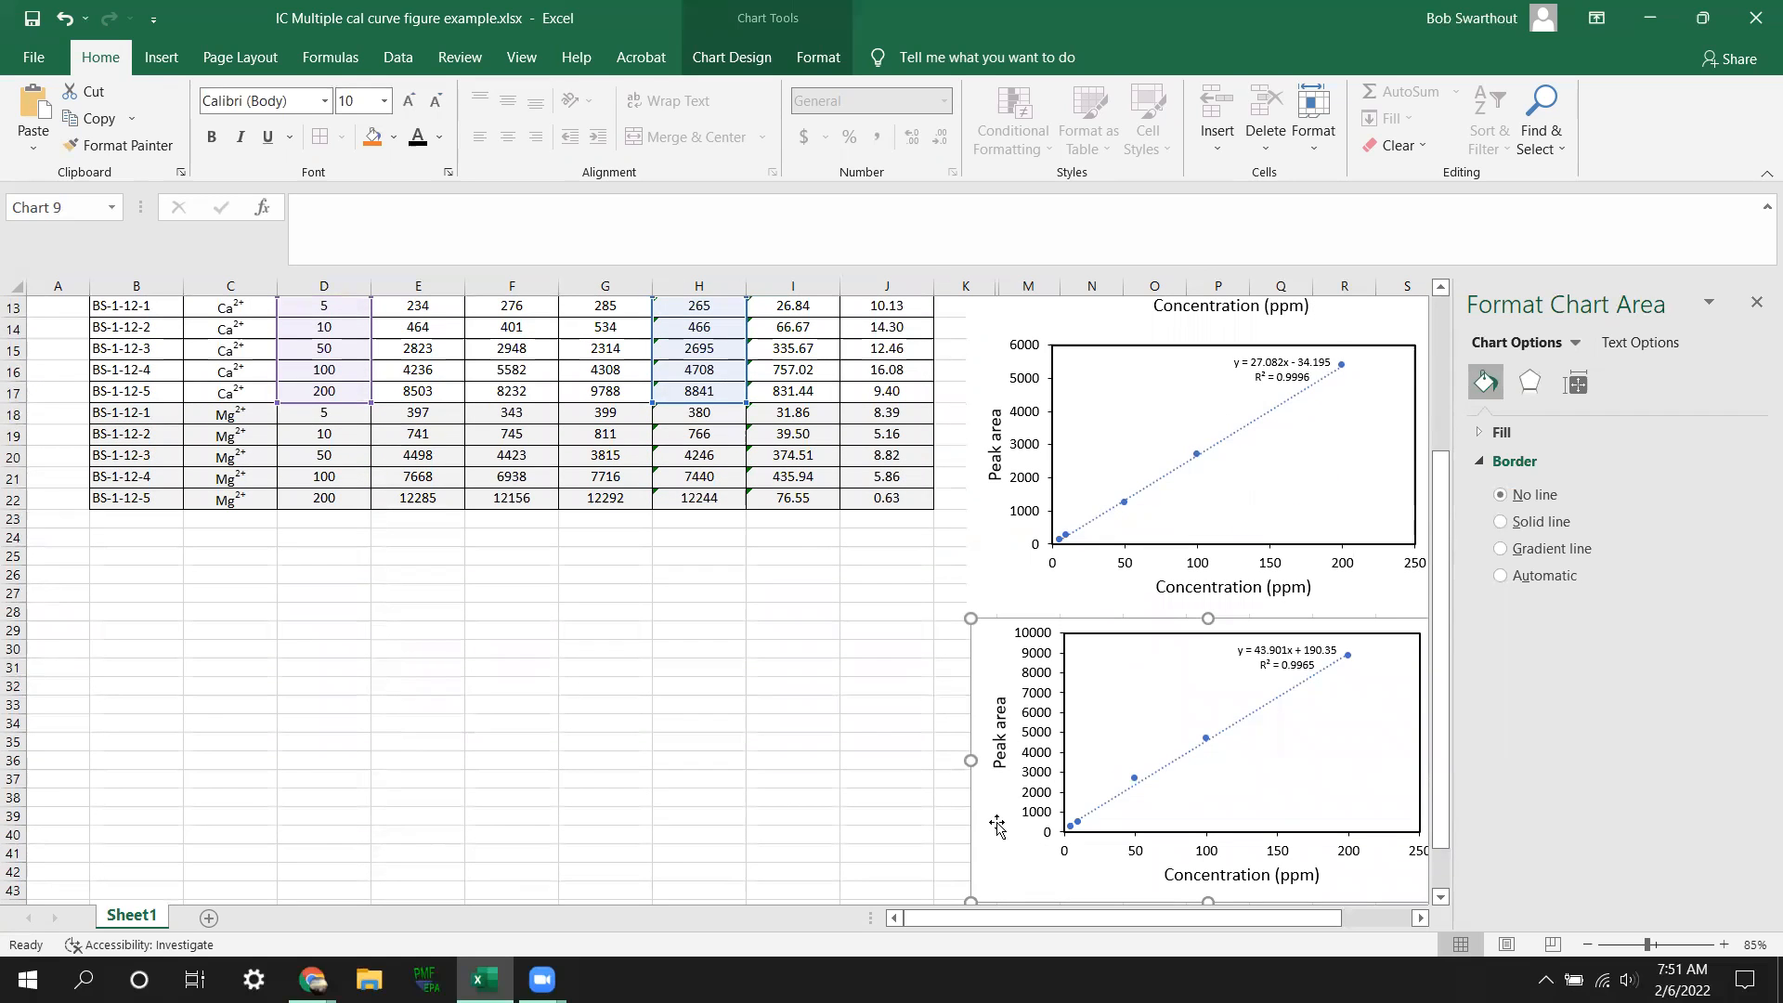
scroll(999, 836, down, 2)
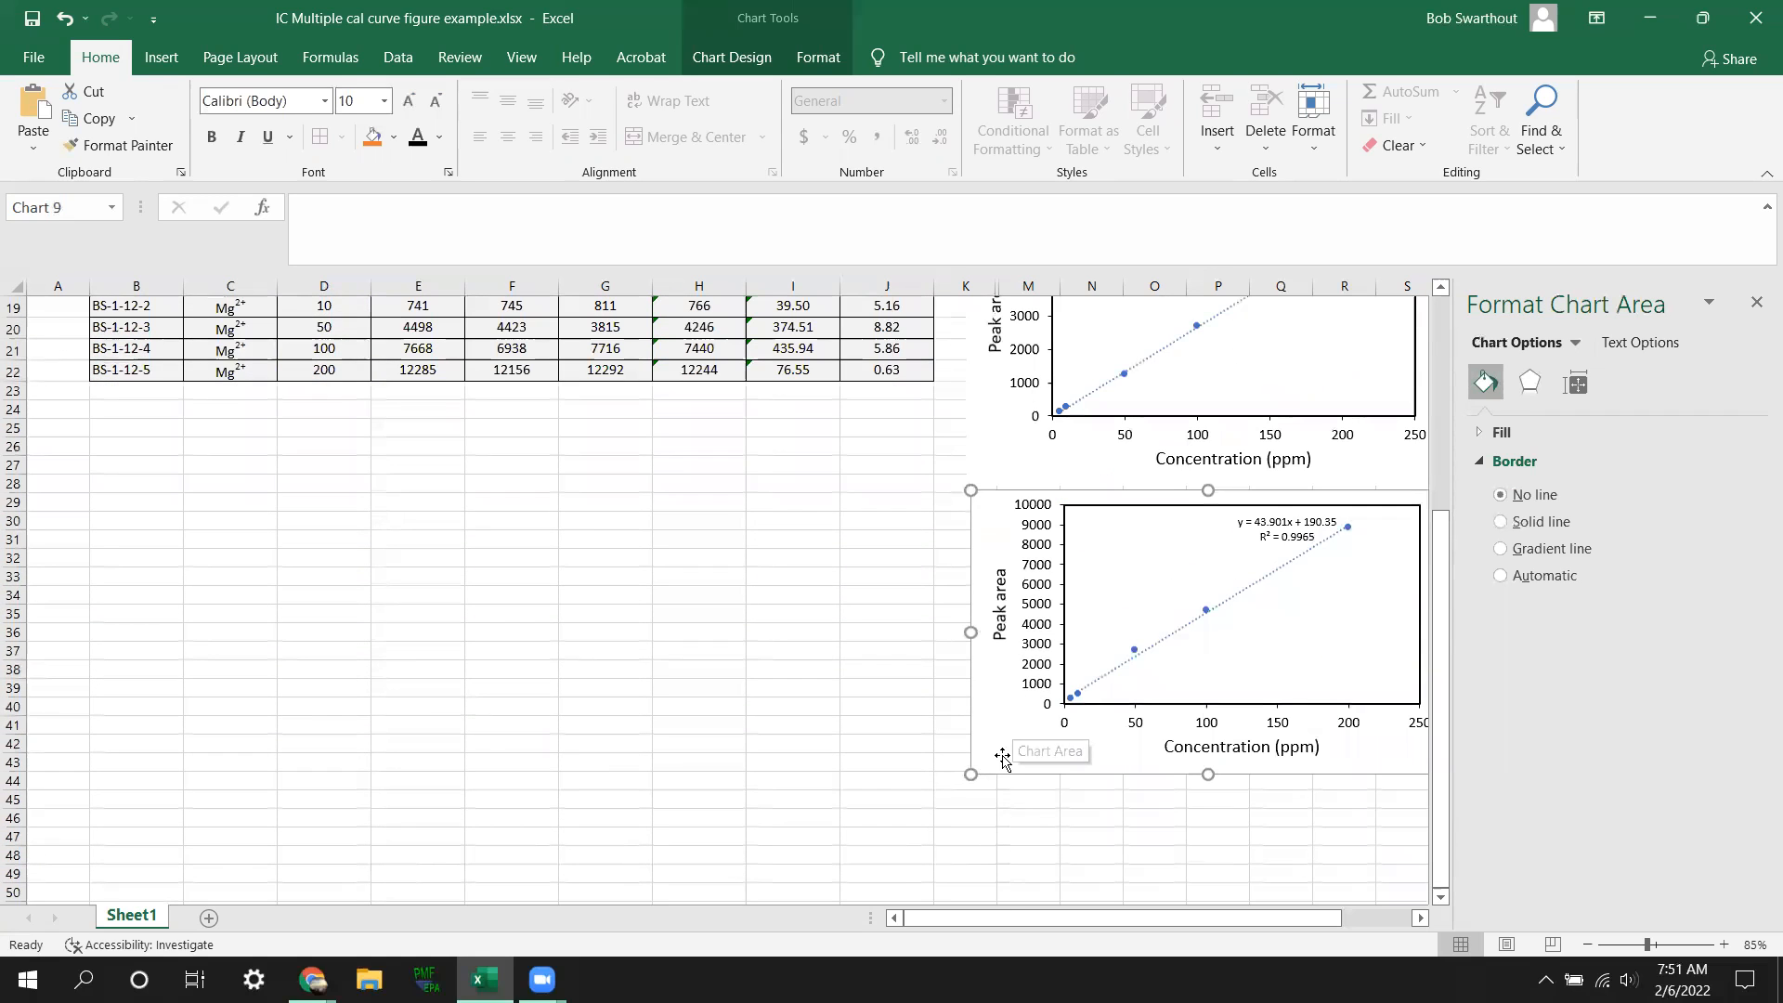
click(956, 799)
key(ctrl+v)
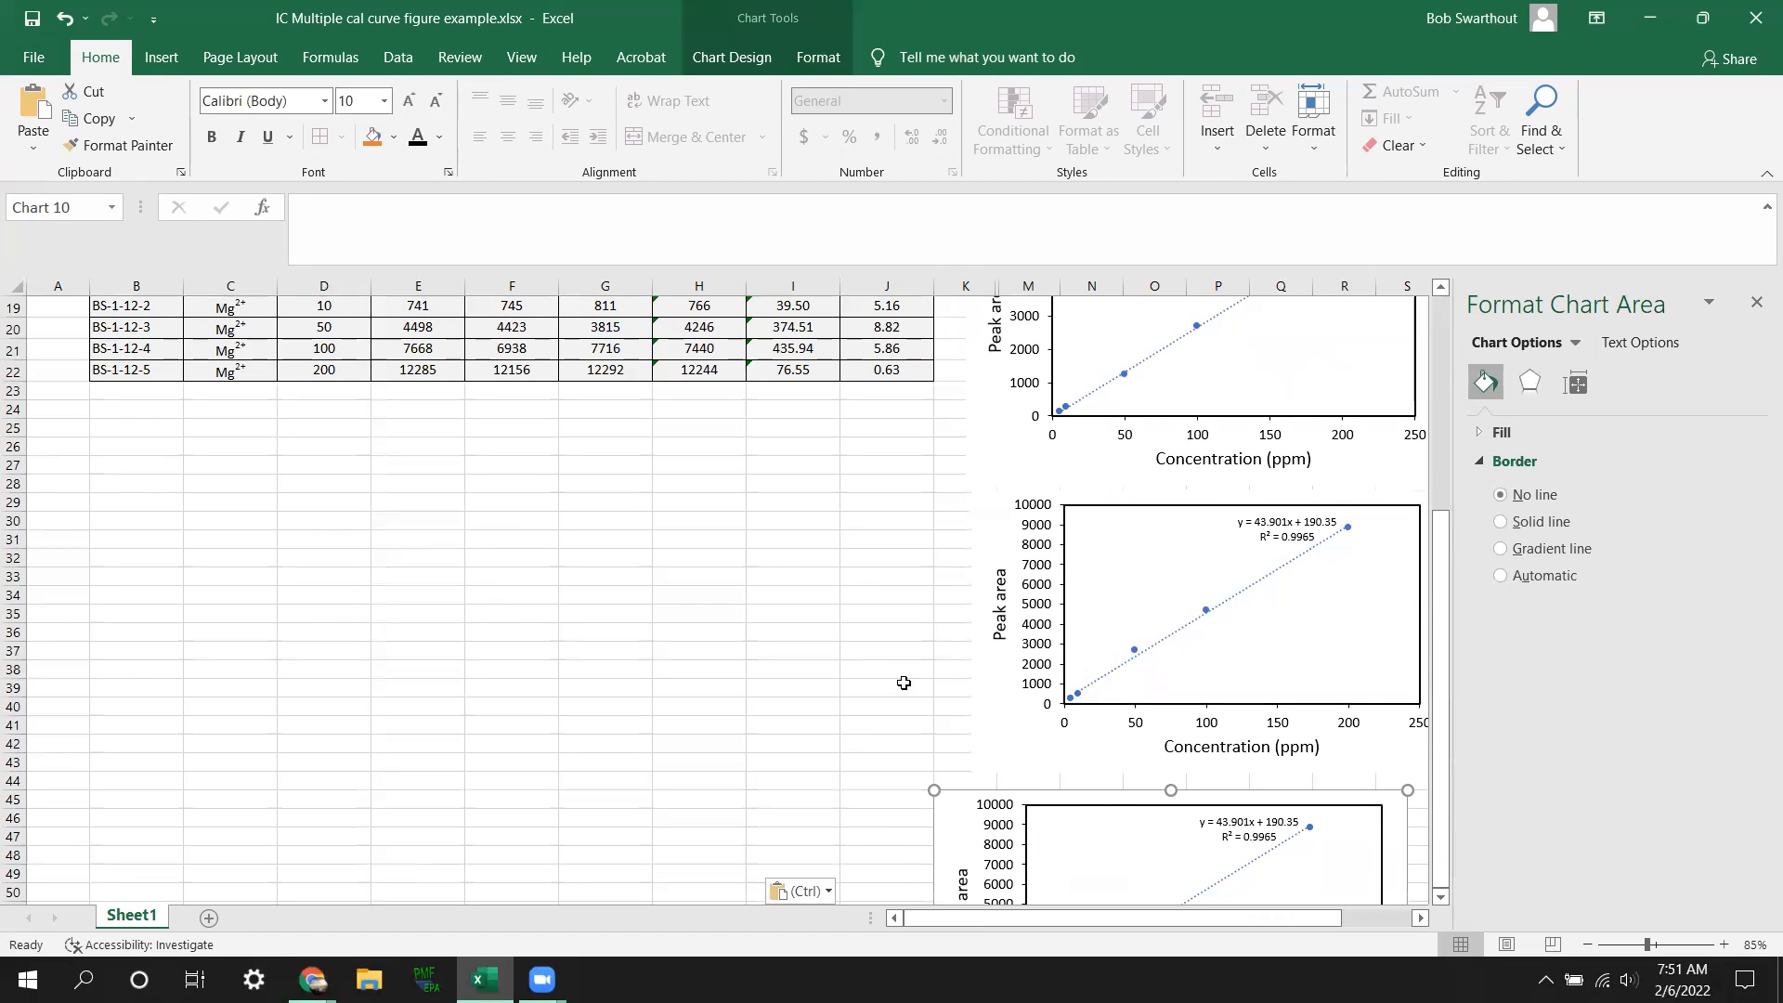
scroll(754, 674, up, 2)
mouse_move(369, 480)
mouse_down()
mouse_move(368, 374)
mouse_move(370, 480)
mouse_up()
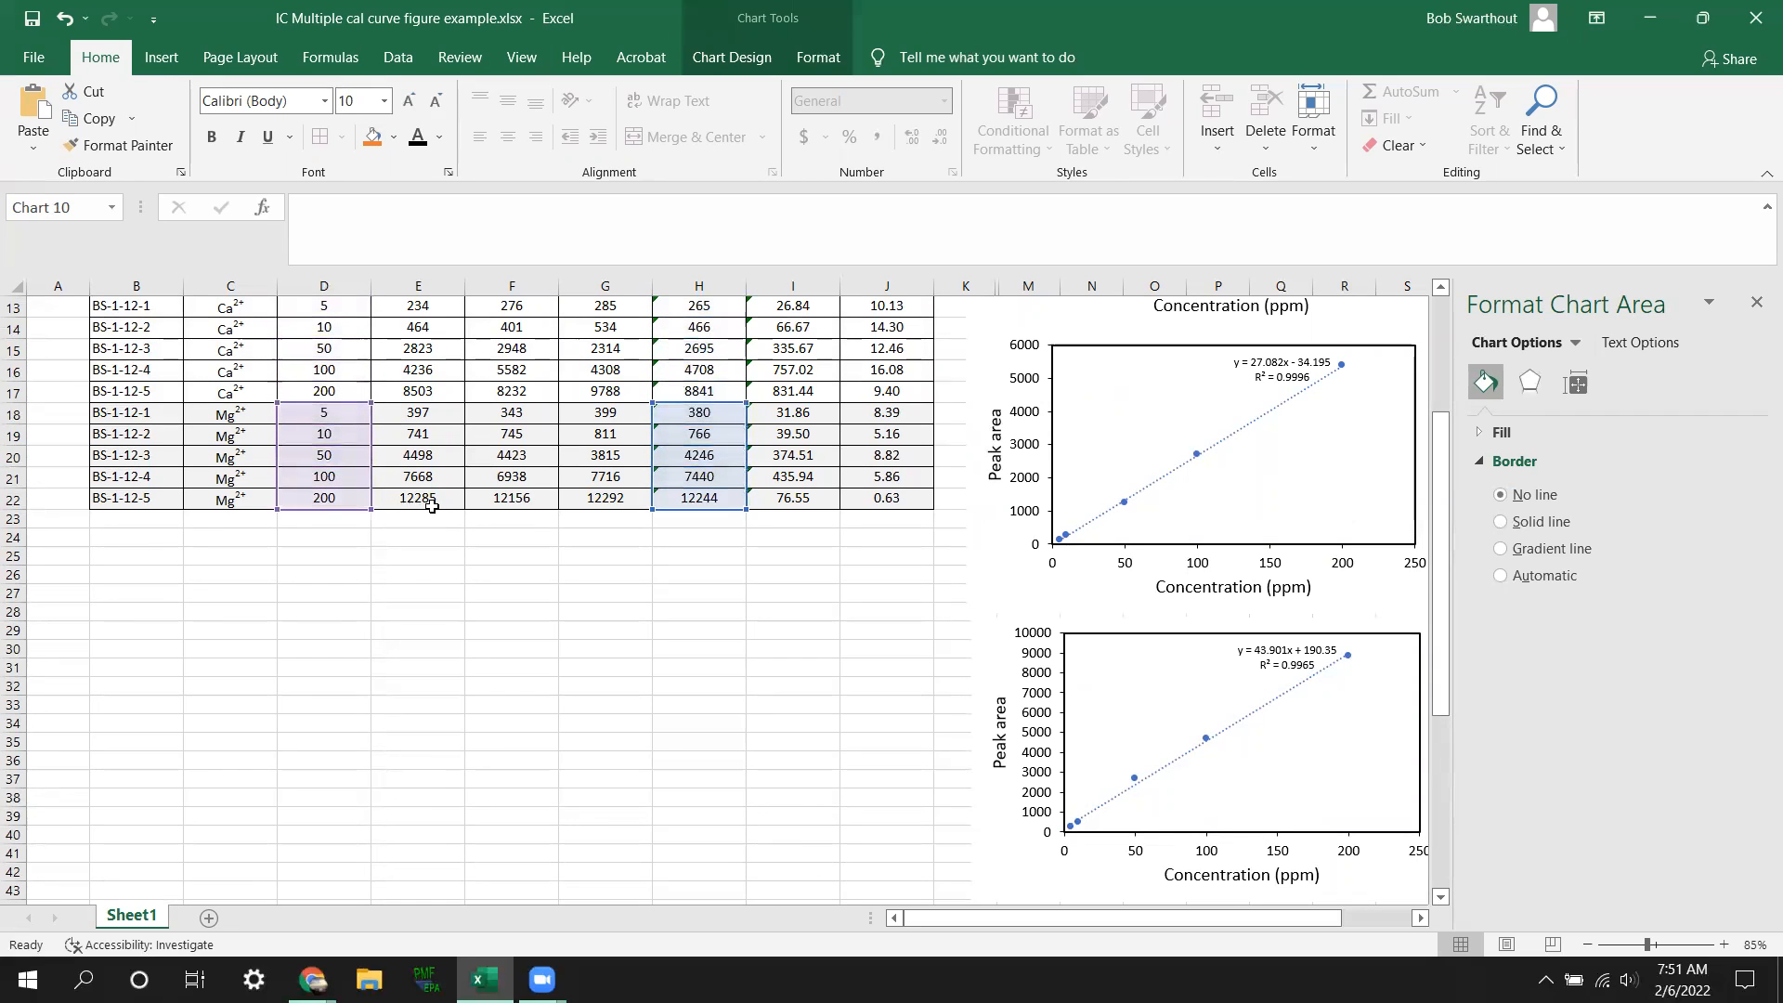
Step: Move the Mg2+ chart up so it lines up directly beneath the Ca2+ chart
click(874, 772)
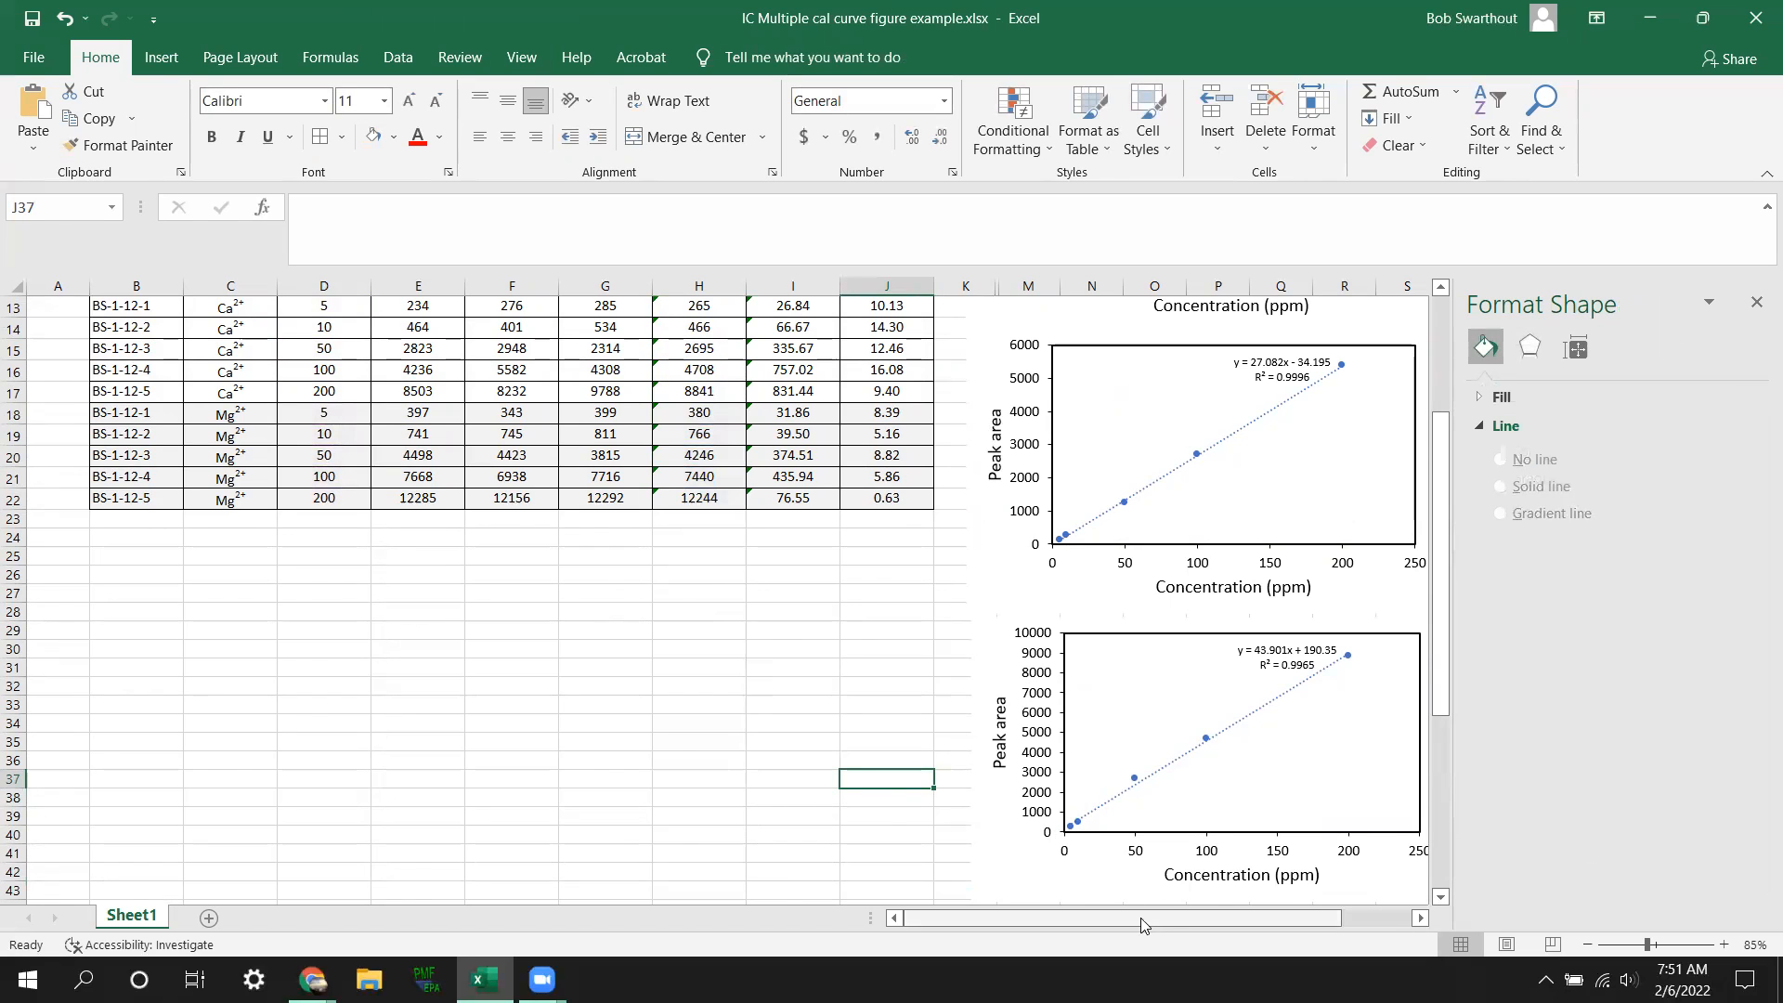
drag(1142, 924, 1237, 916)
scroll(1161, 743, down, 4)
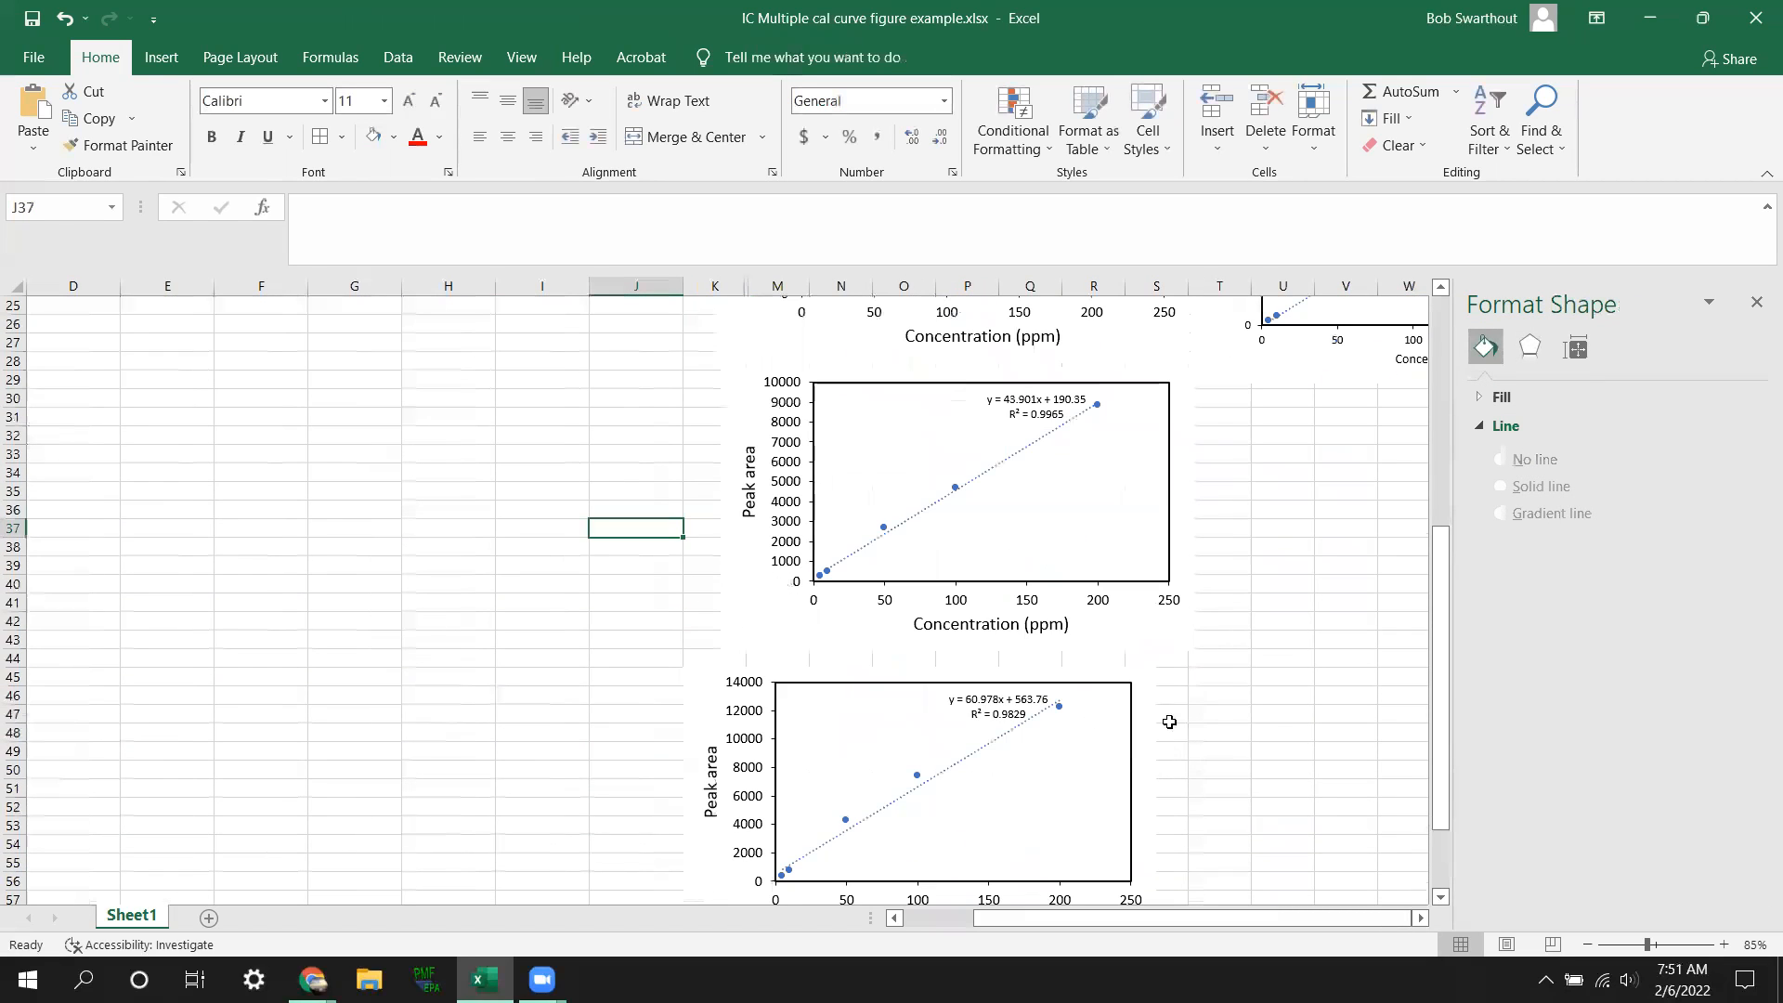
drag(1144, 708, 1187, 686)
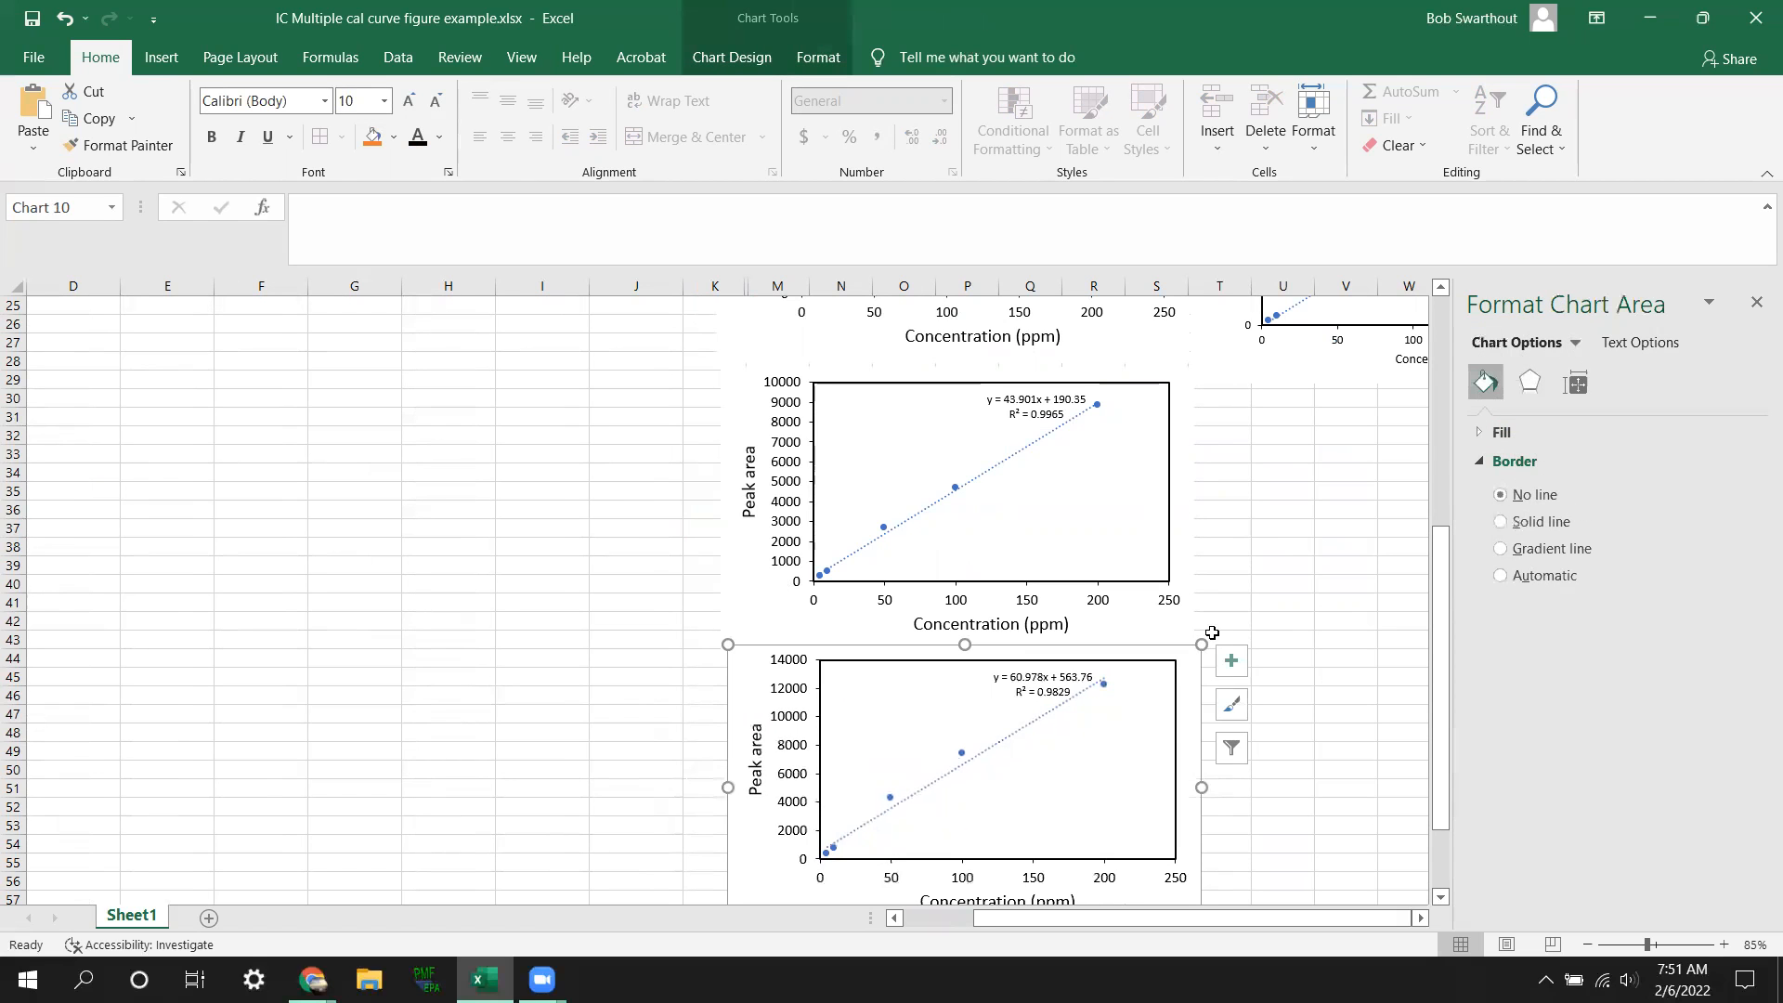
Step: Review the Na+ trendline equation label and compare the new charts with the finished example charts beside them
scroll(1212, 633, up, 8)
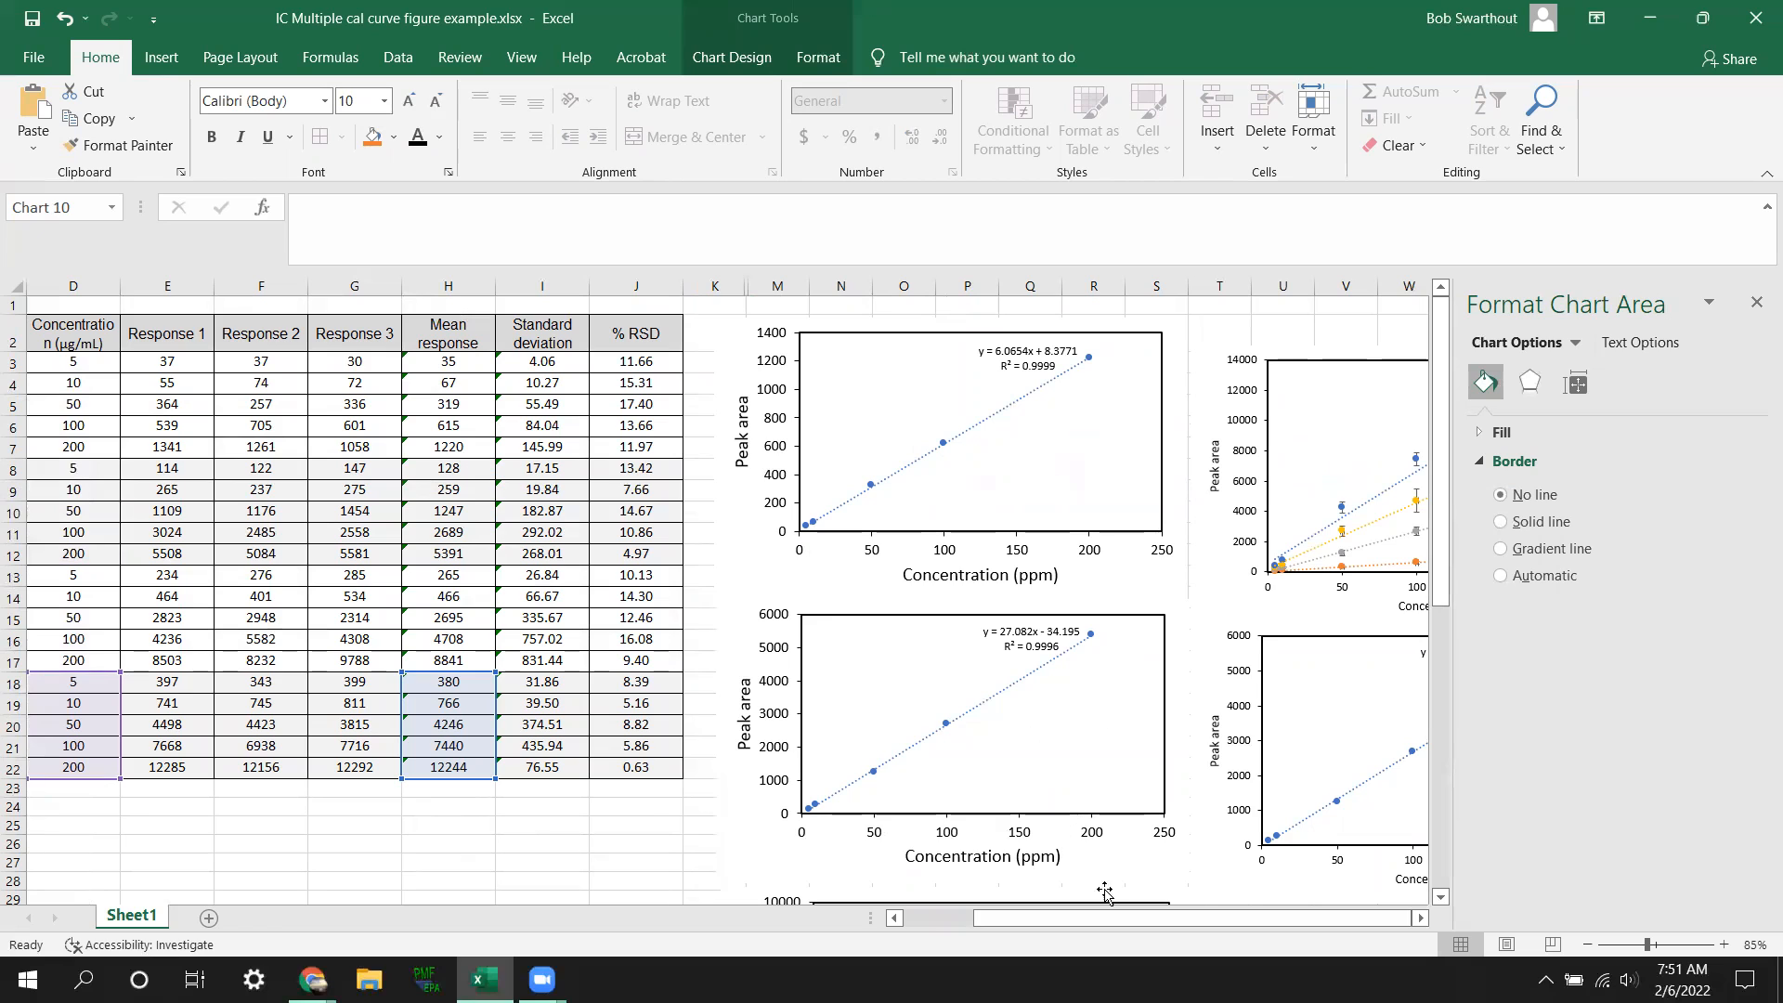
click(1019, 351)
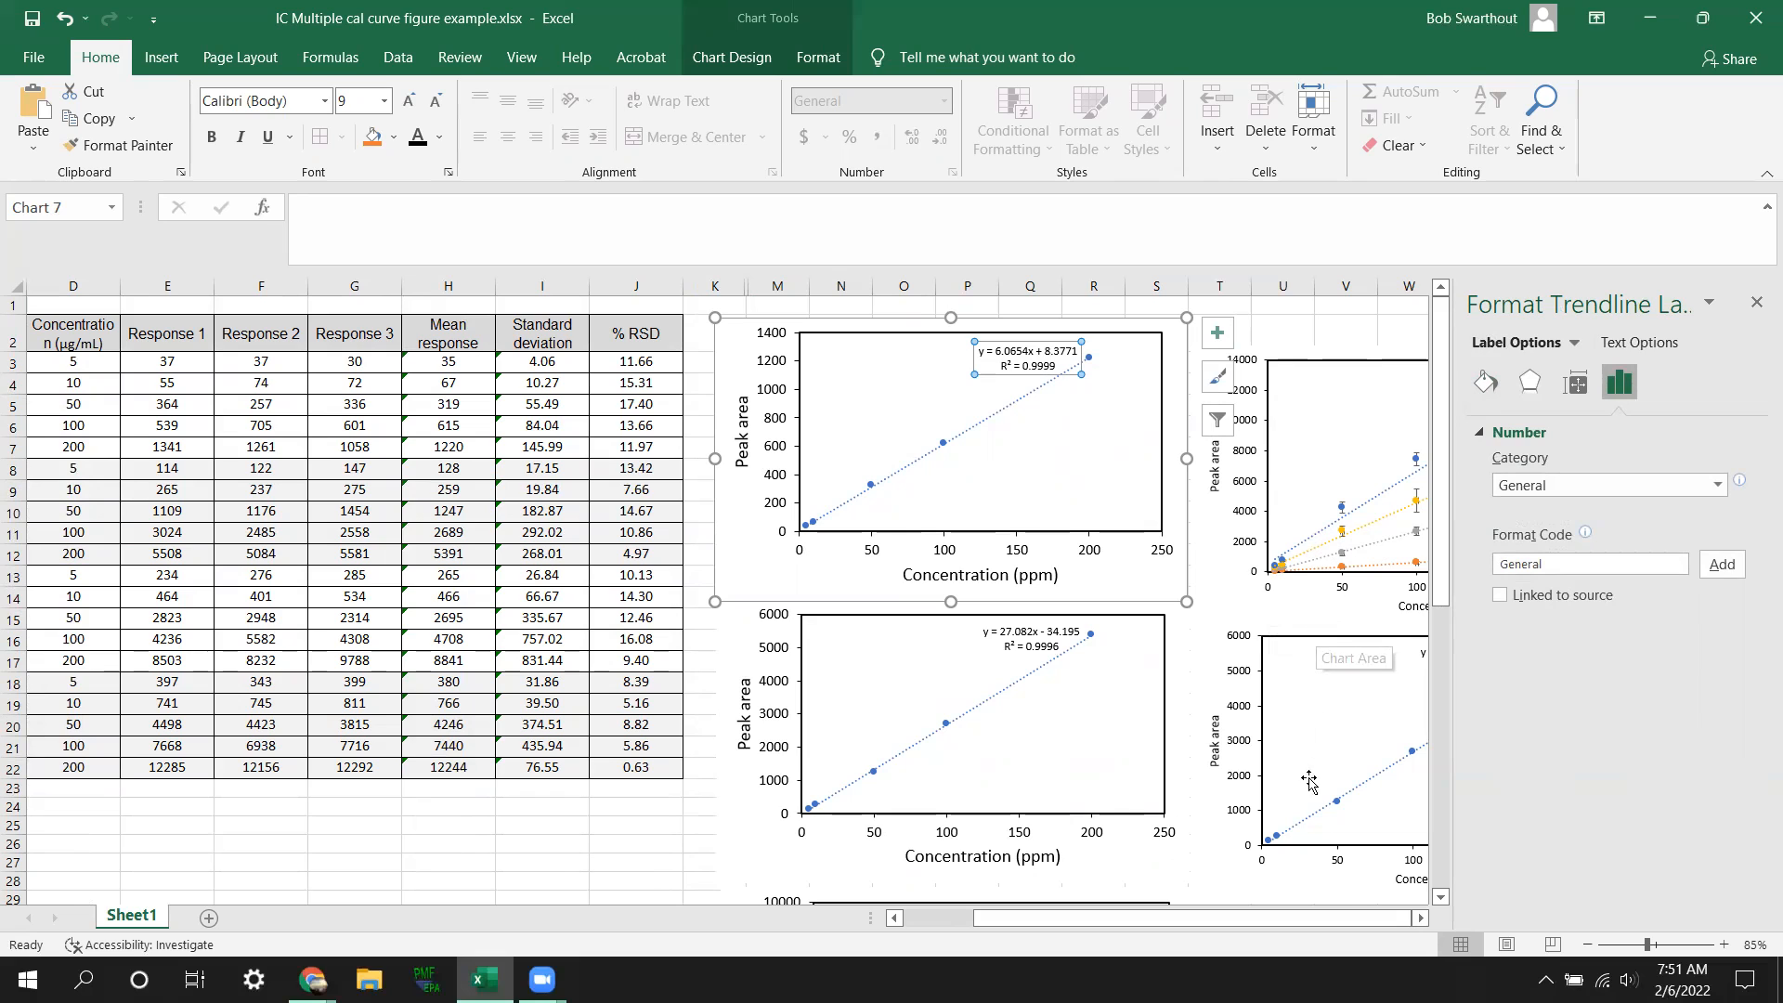
click(1426, 925)
click(1425, 925)
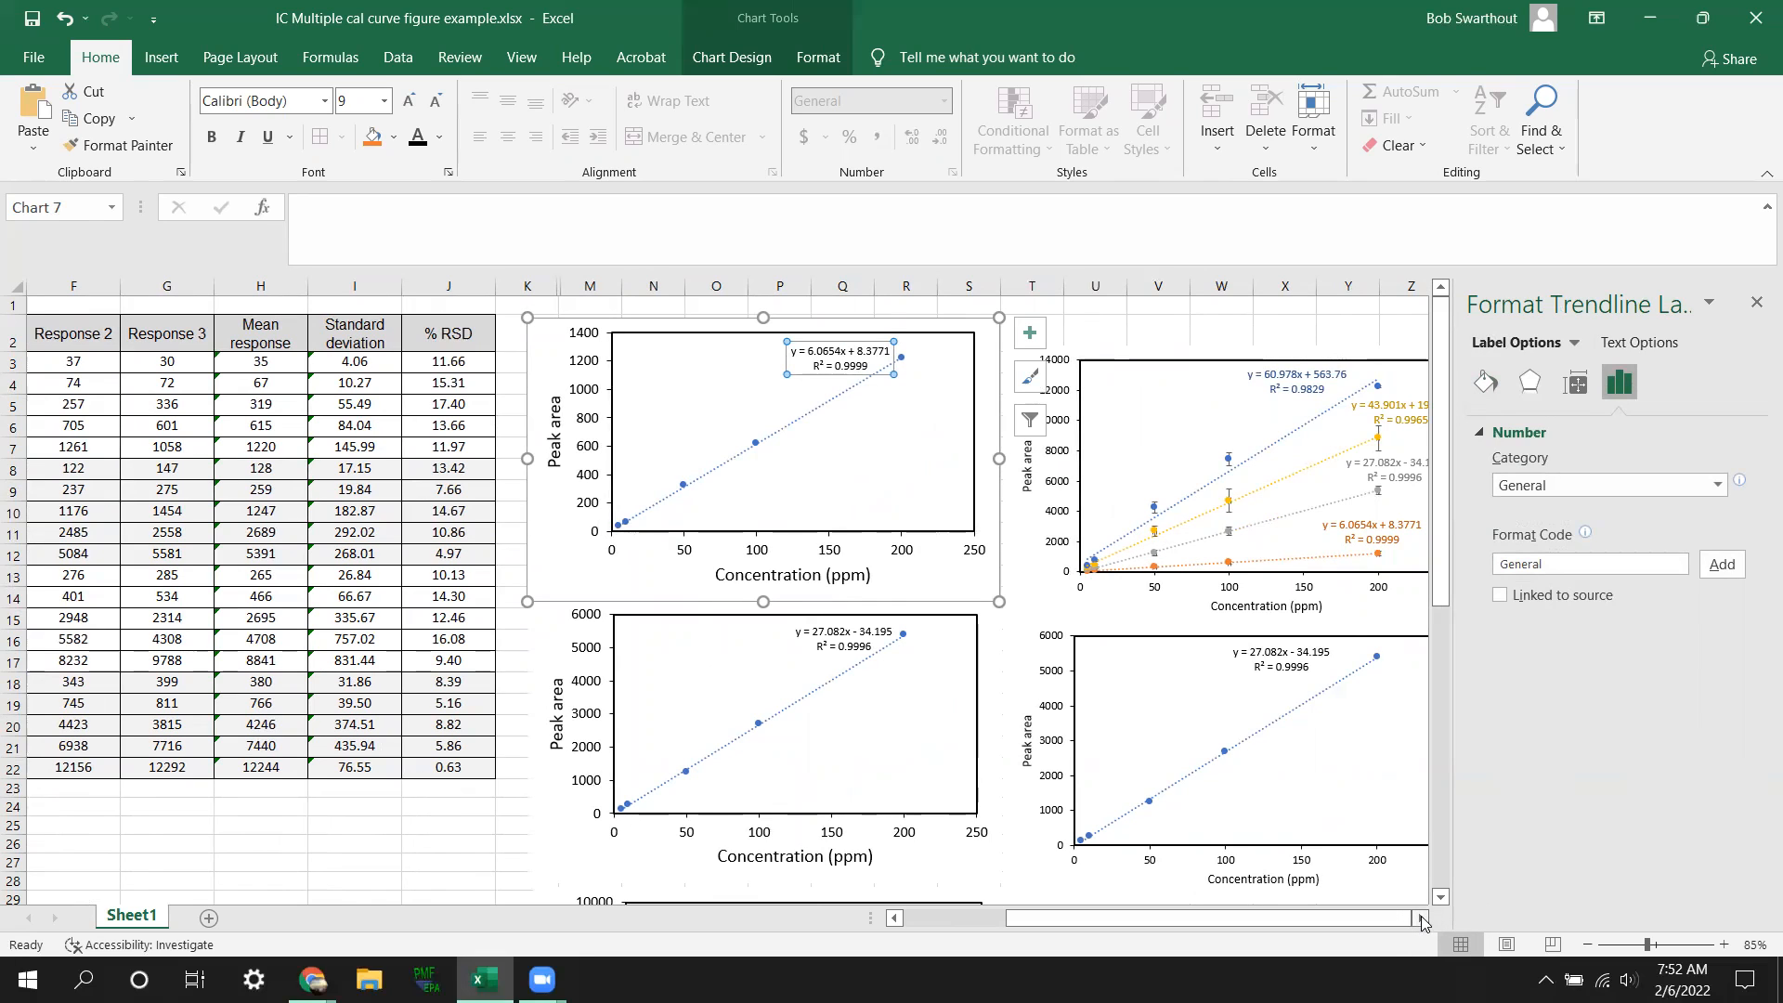
click(1422, 918)
click(1422, 918)
click(1422, 918)
click(1421, 919)
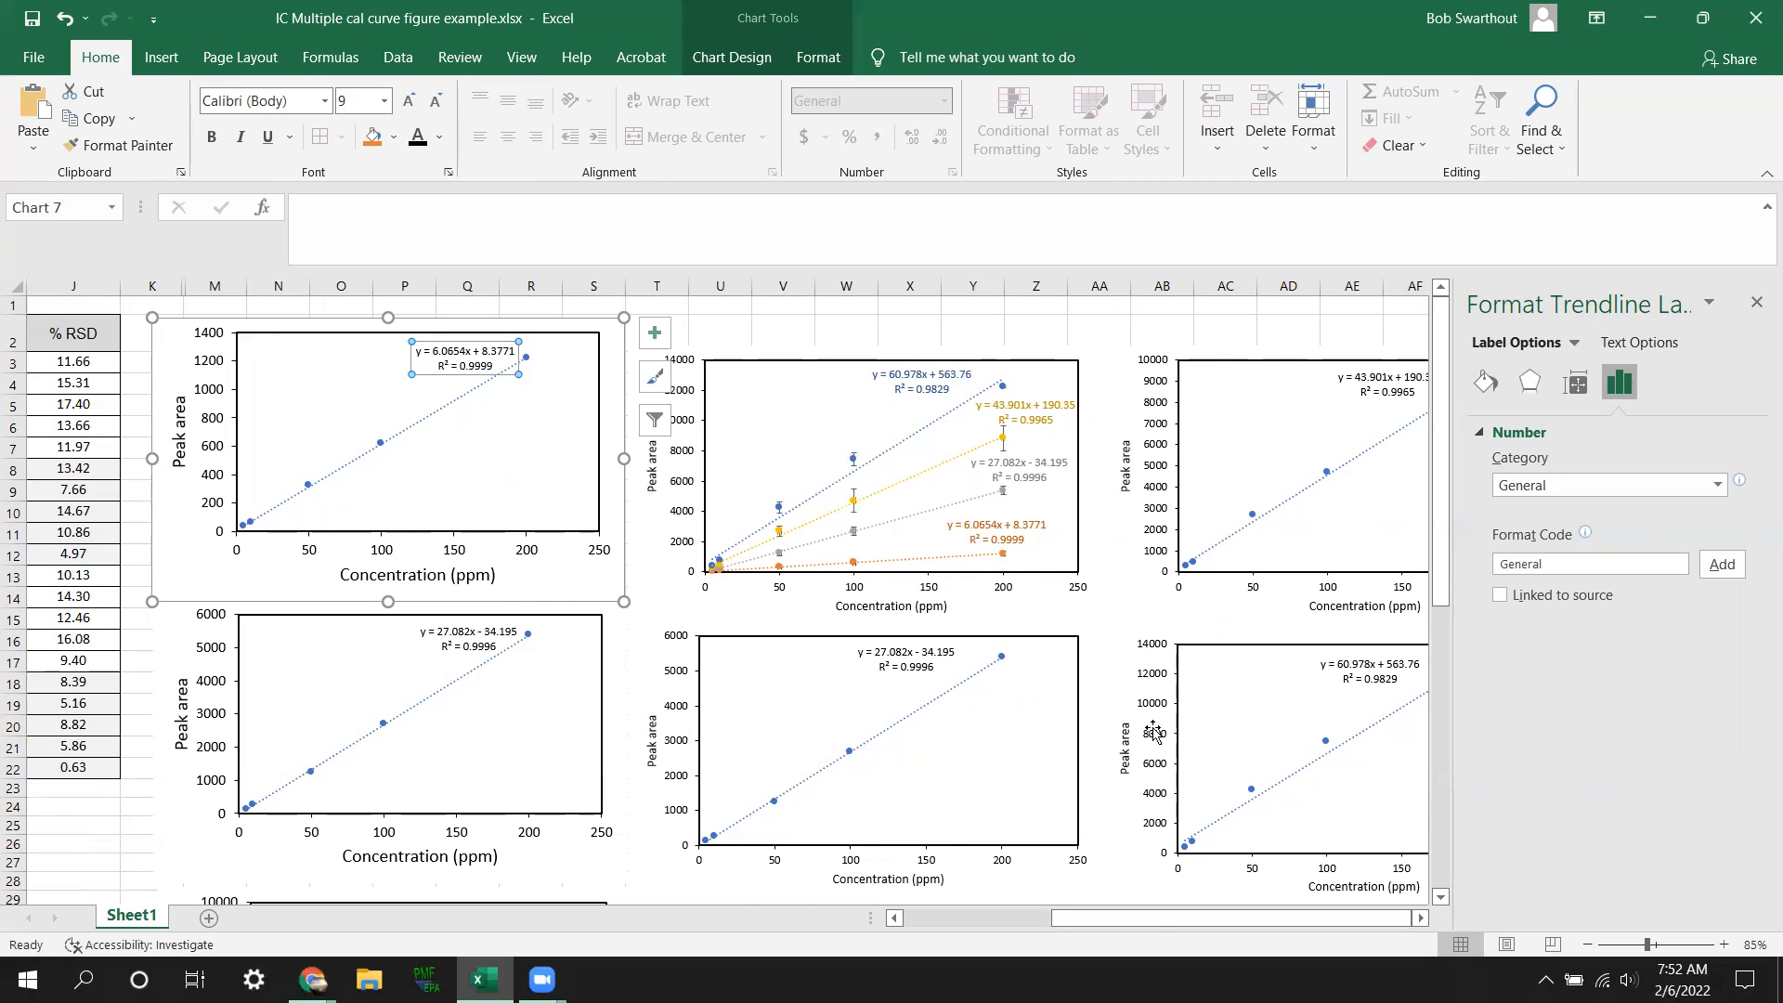
drag(1154, 918, 1065, 912)
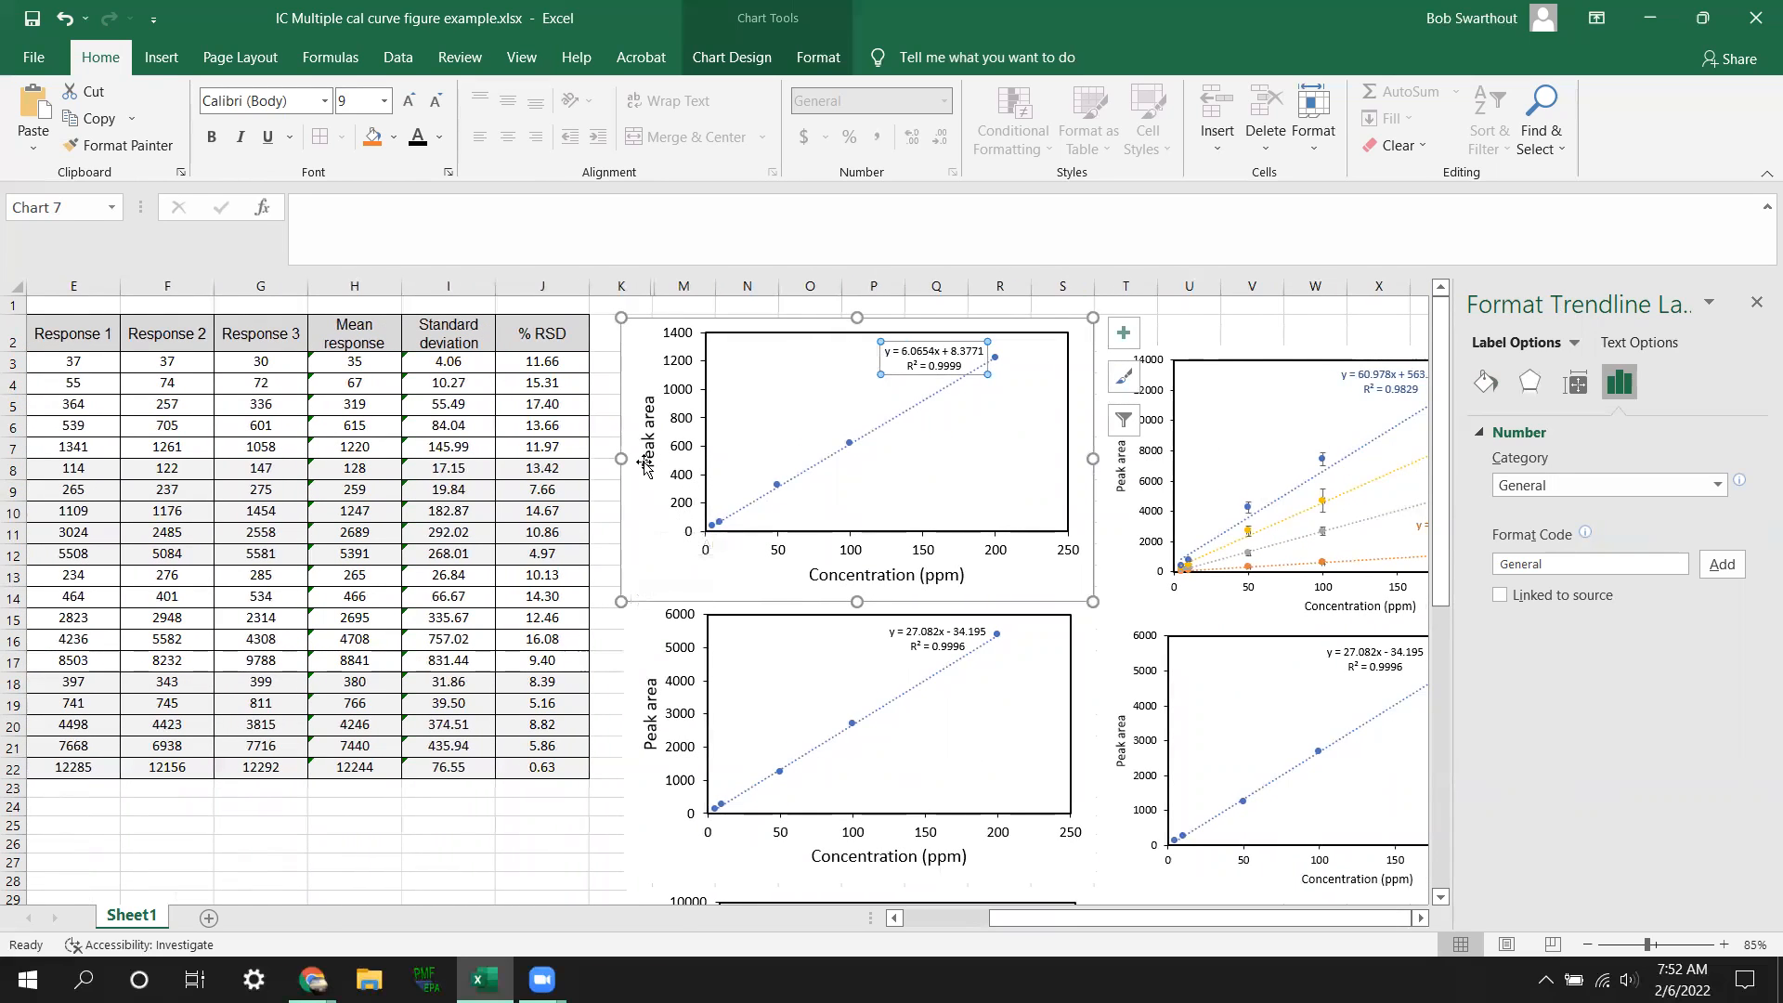
Step: Copy the K+ chart and paste it into the Na+ chart to add the K+ series
click(699, 516)
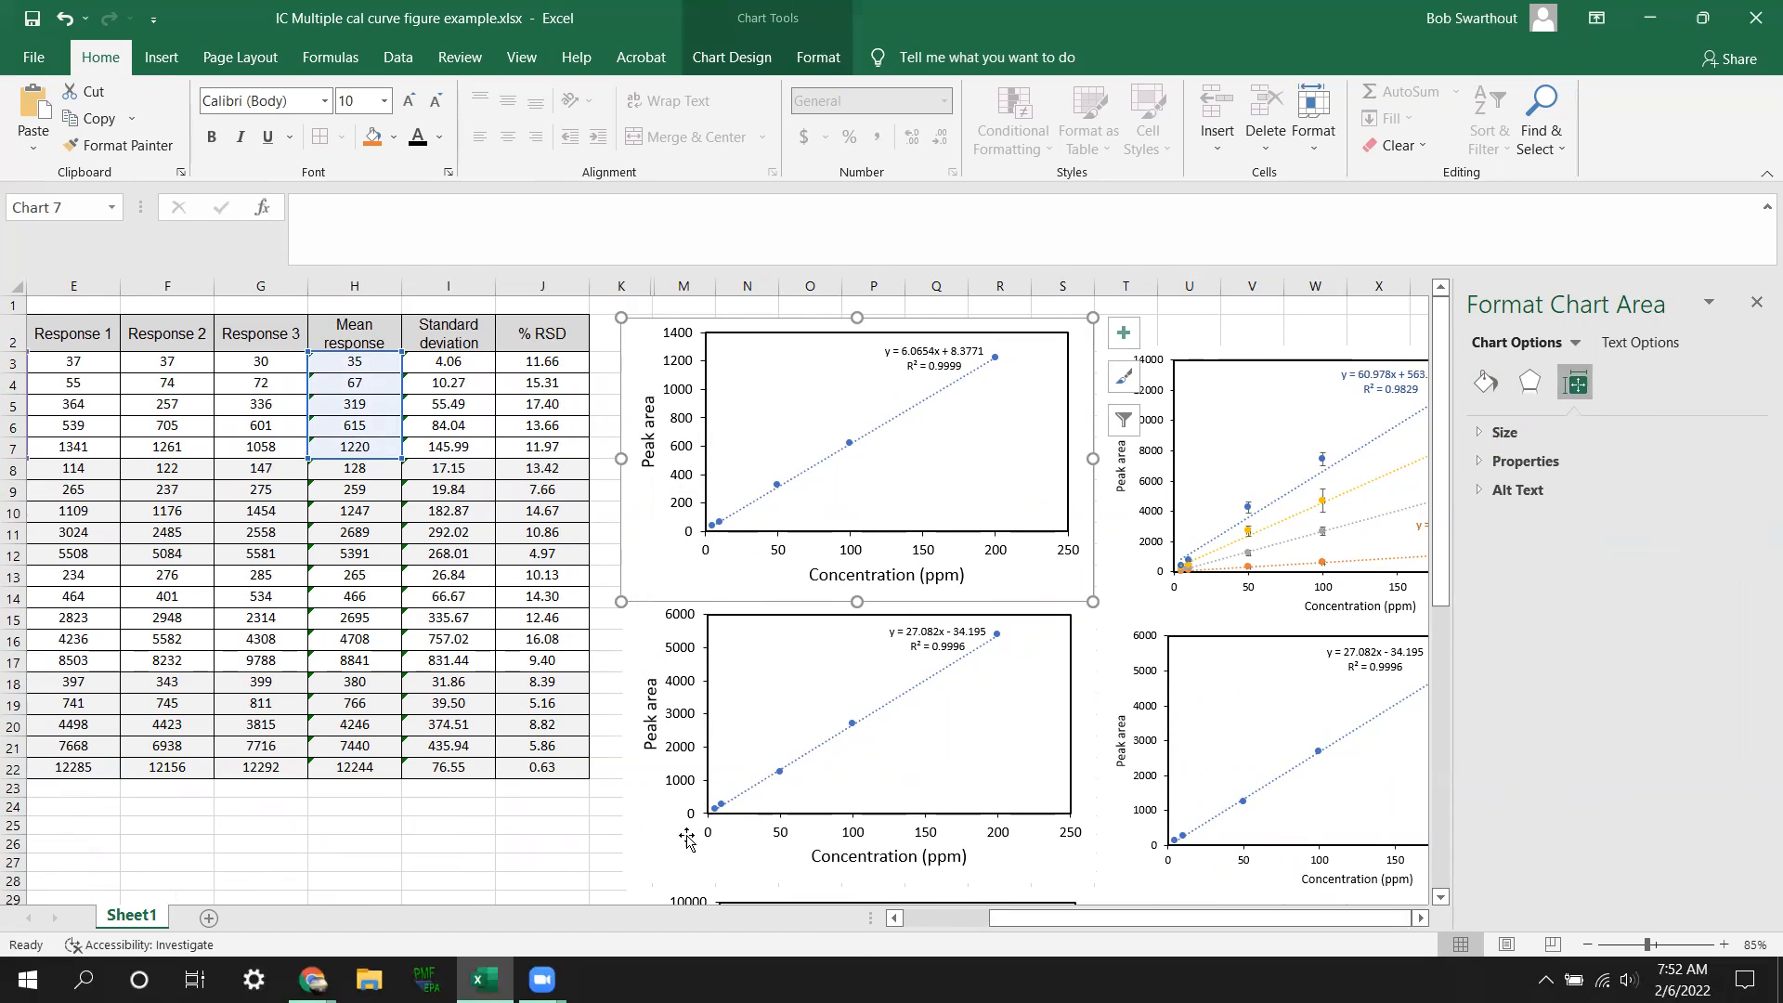
click(657, 847)
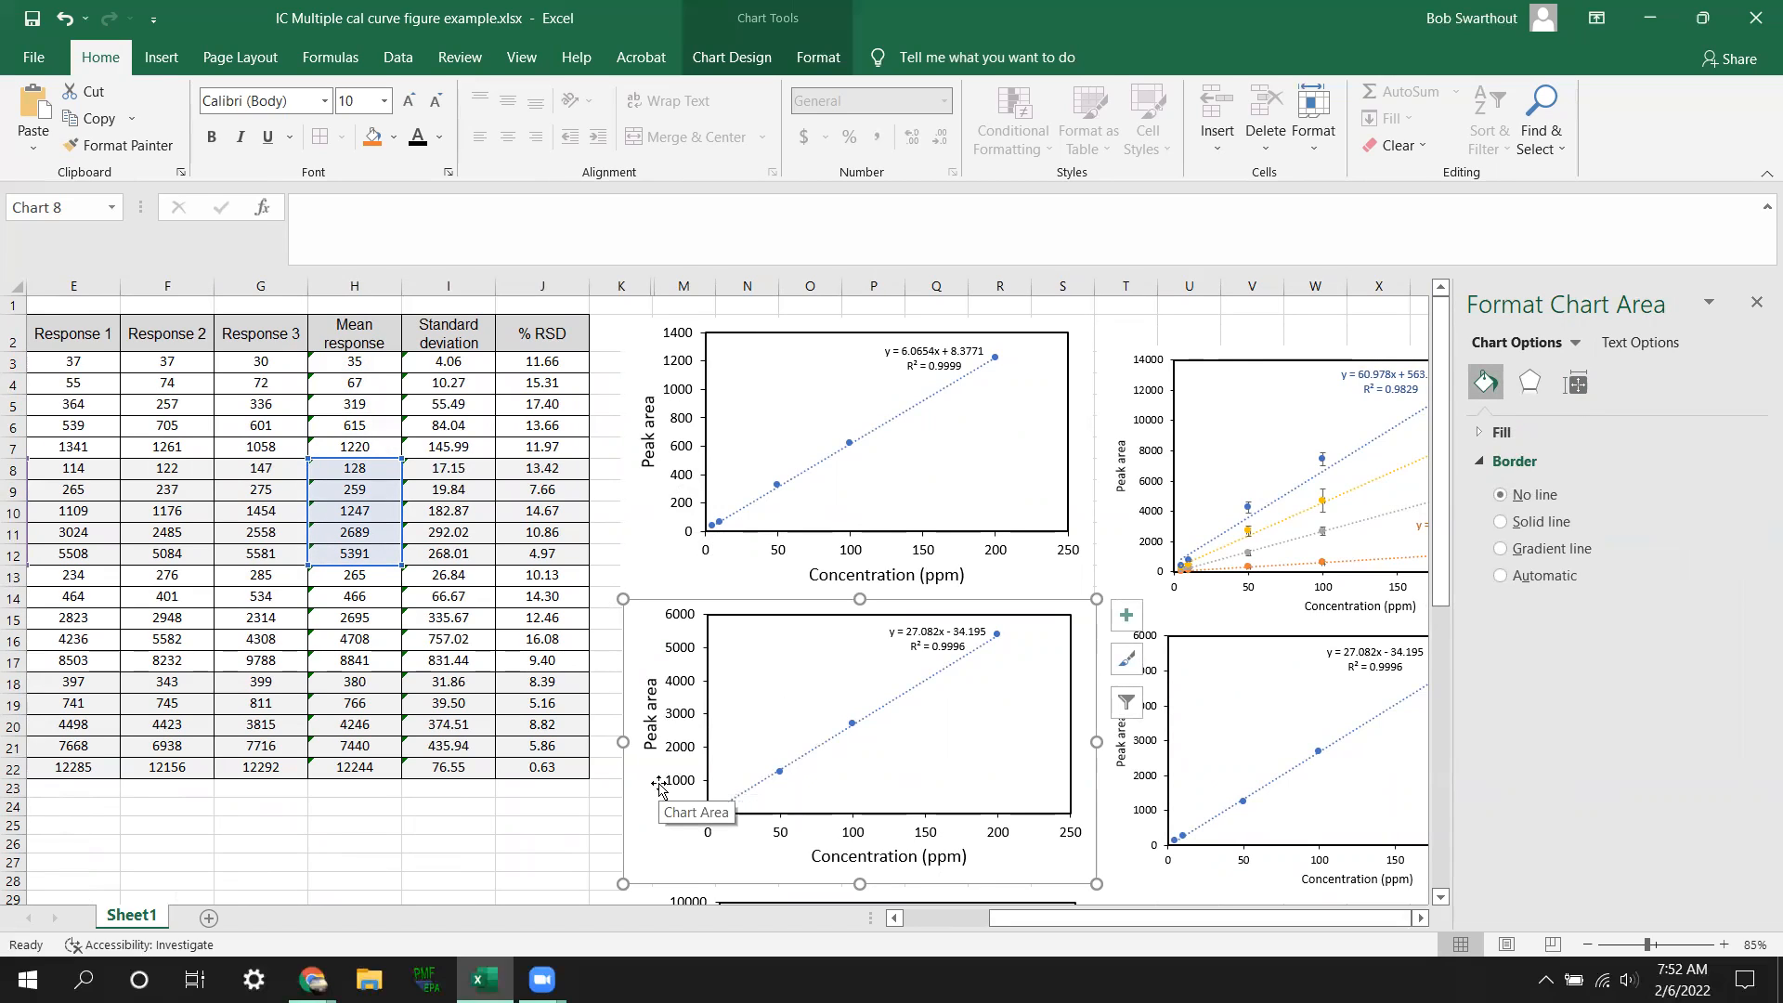
click(652, 532)
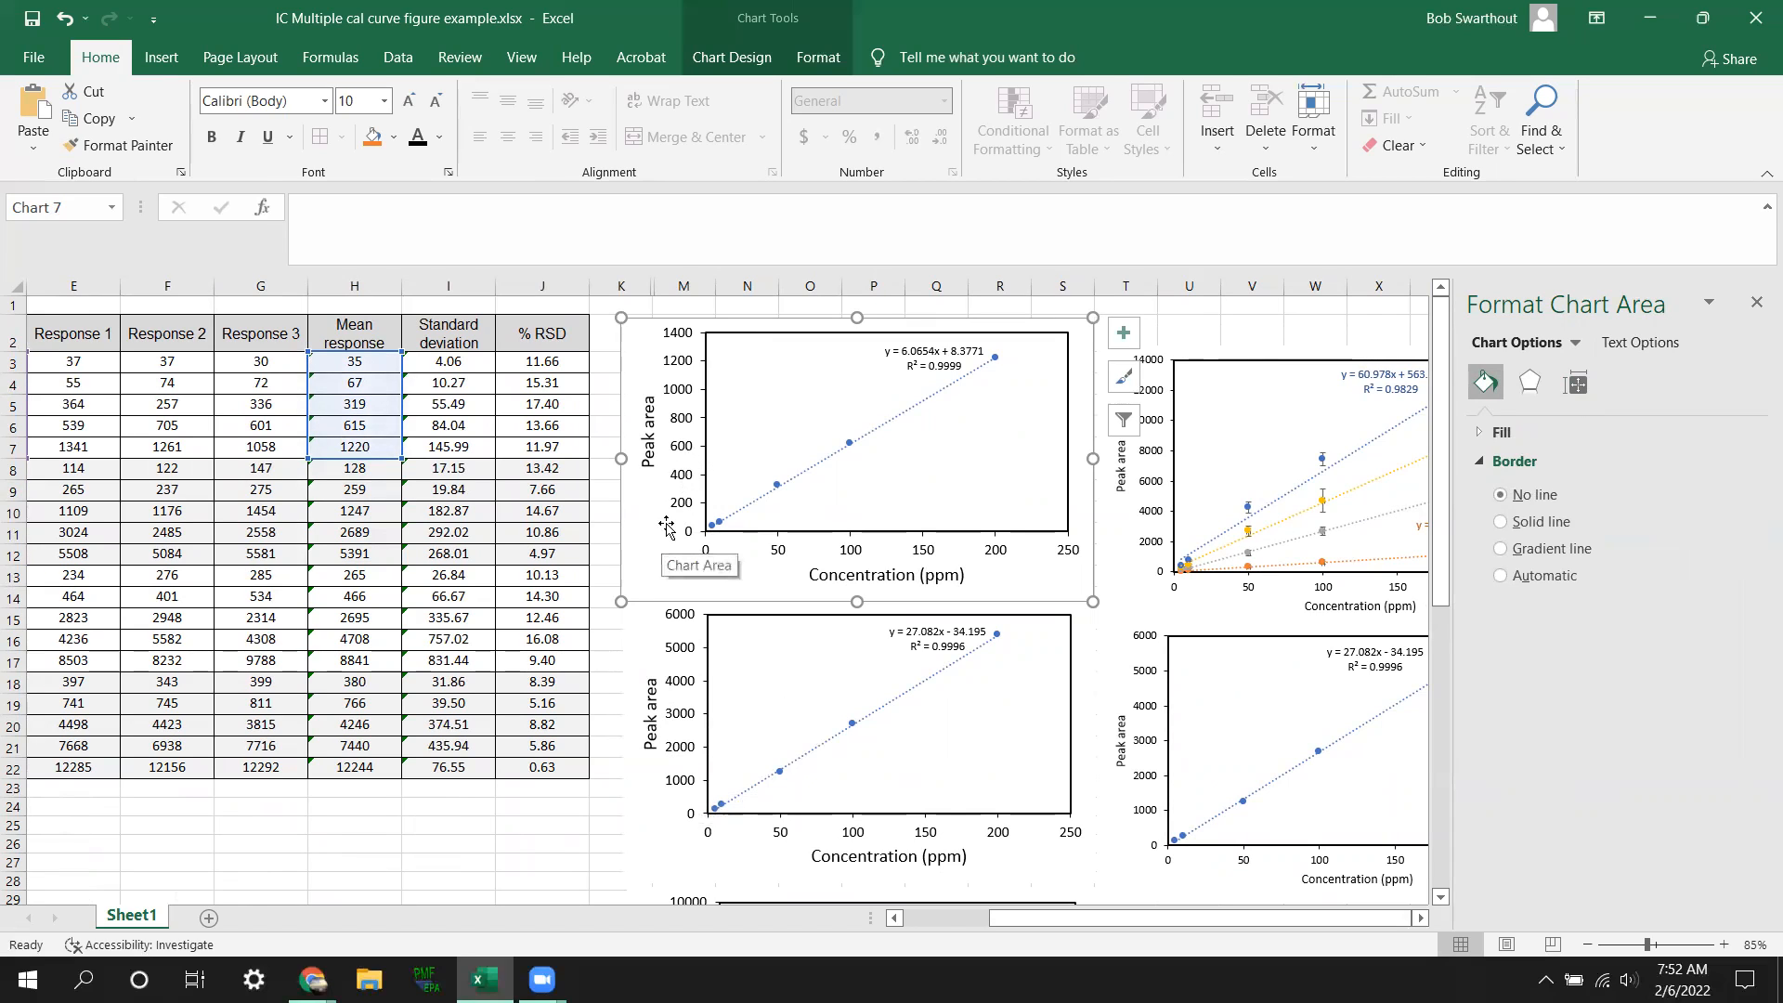
key(ctrl+v)
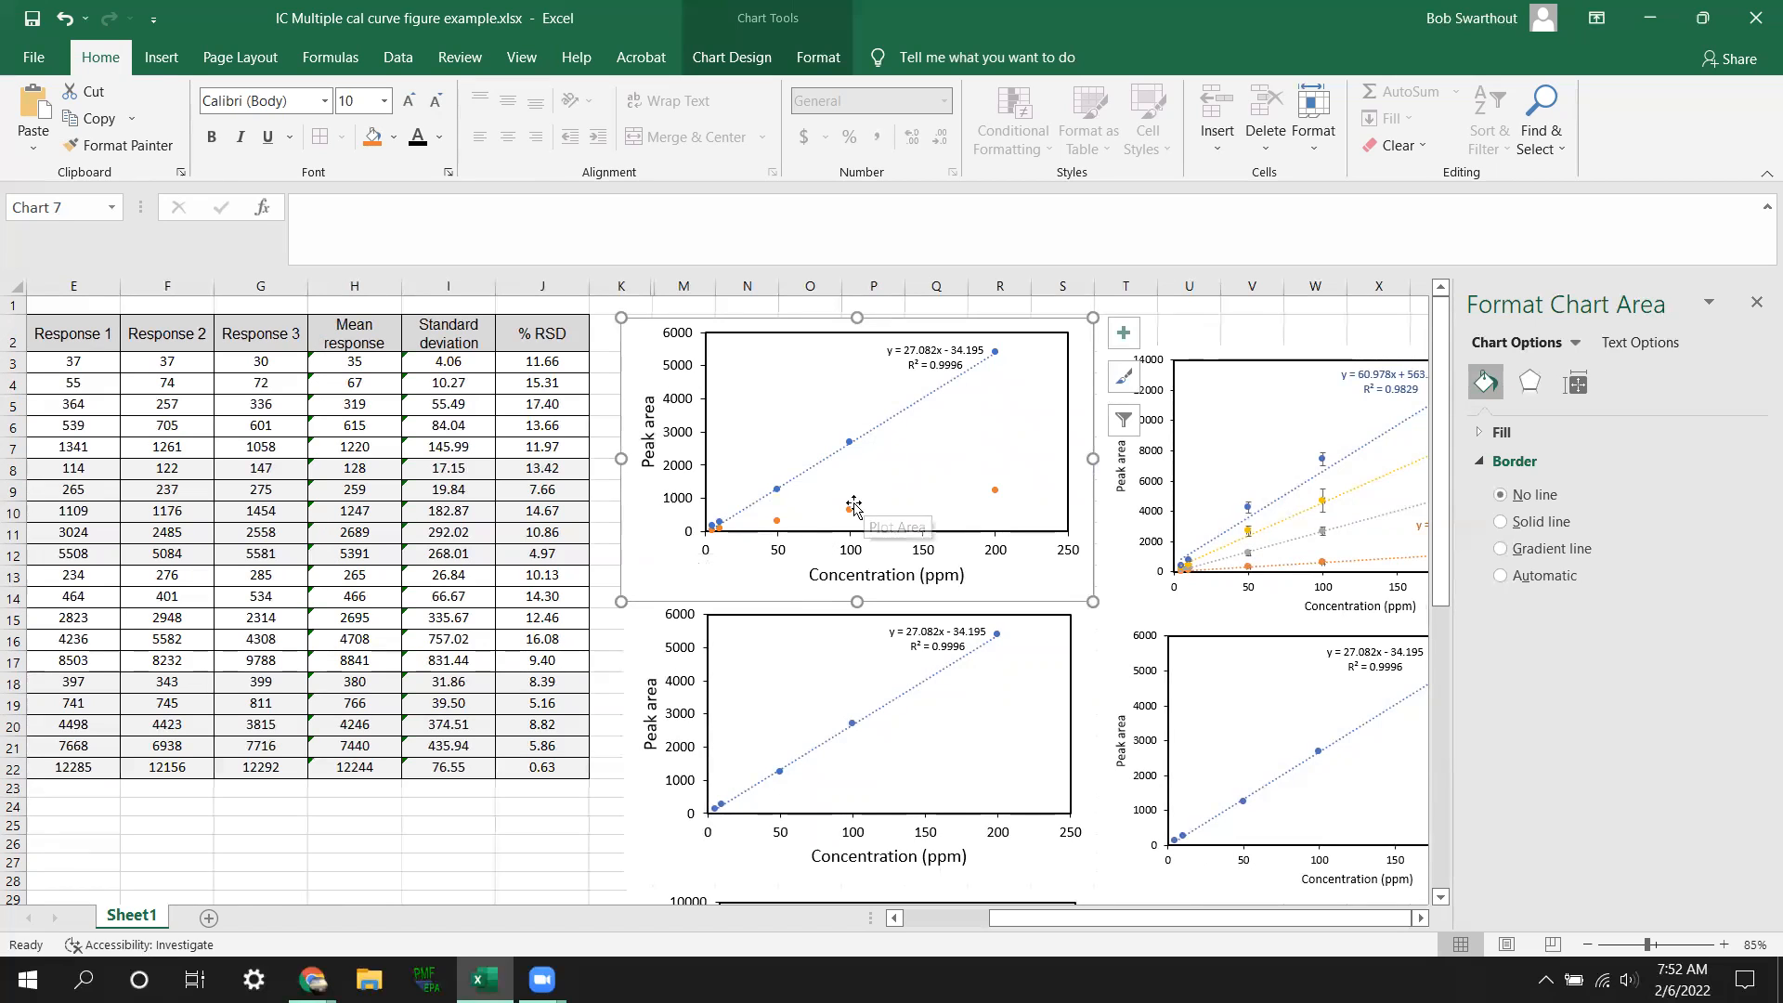
mouse_move(850, 511)
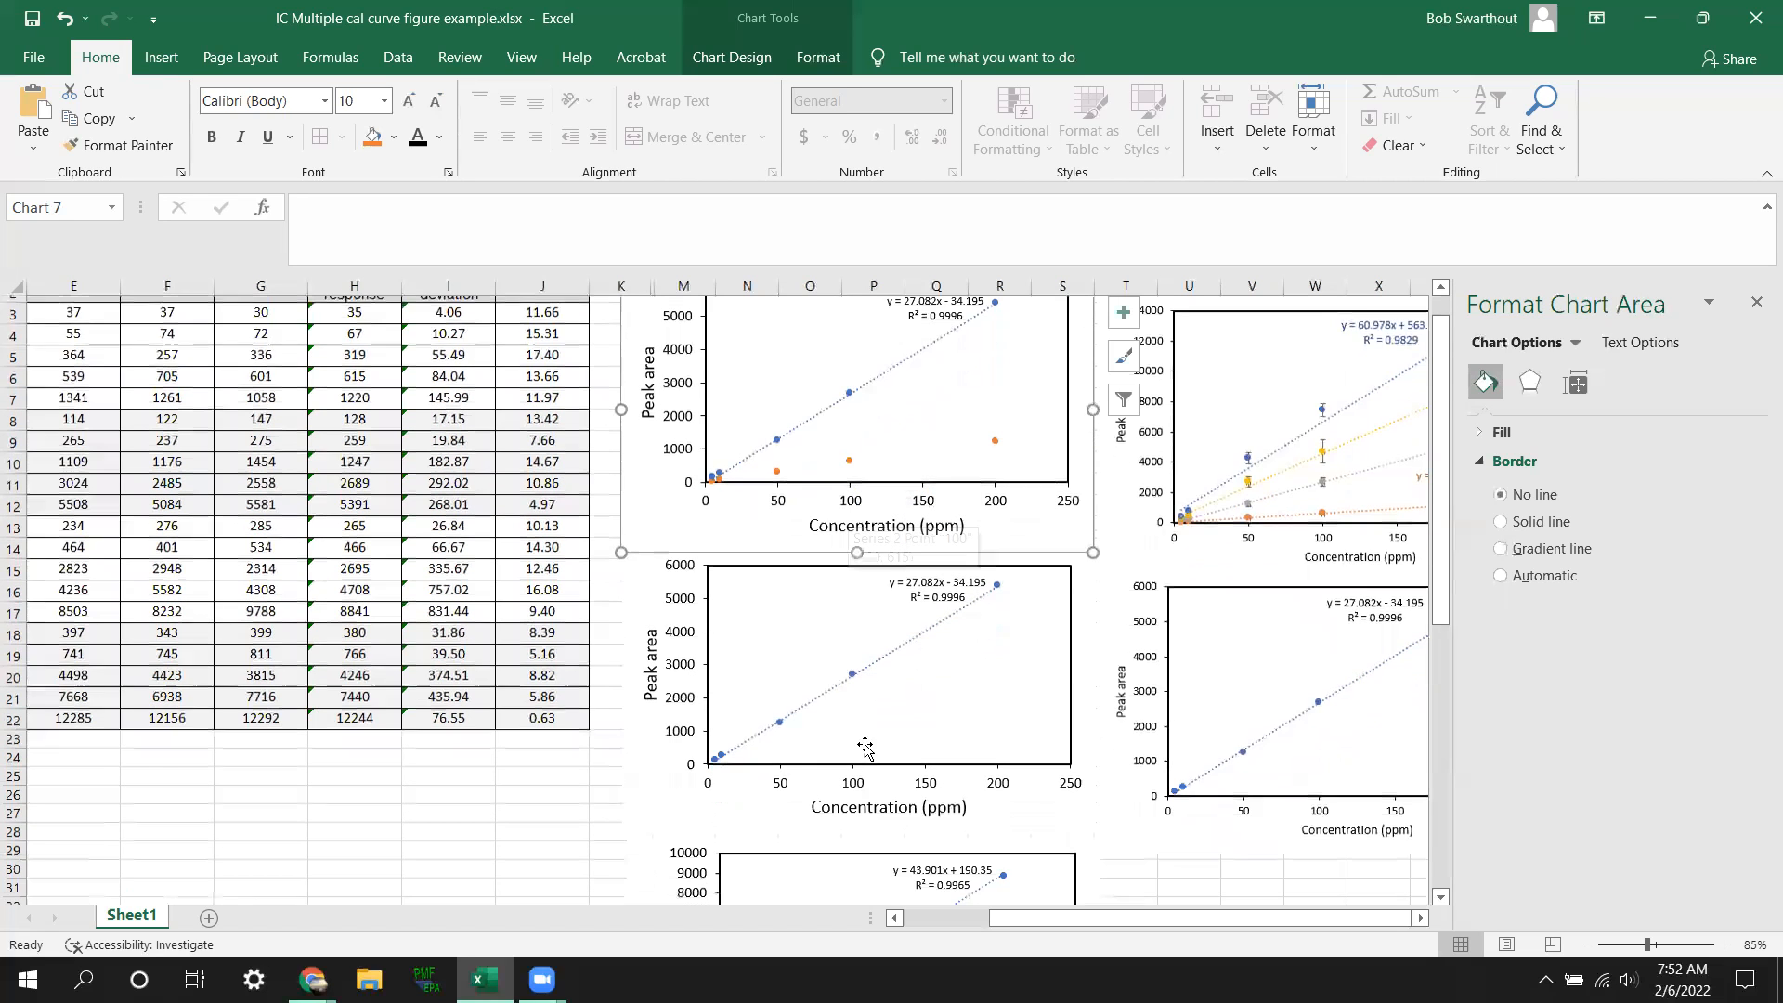
Step: Copy the Ca2+ chart and paste it into the combined chart to add the Ca2+ series
scroll(863, 748, down, 2)
click(647, 790)
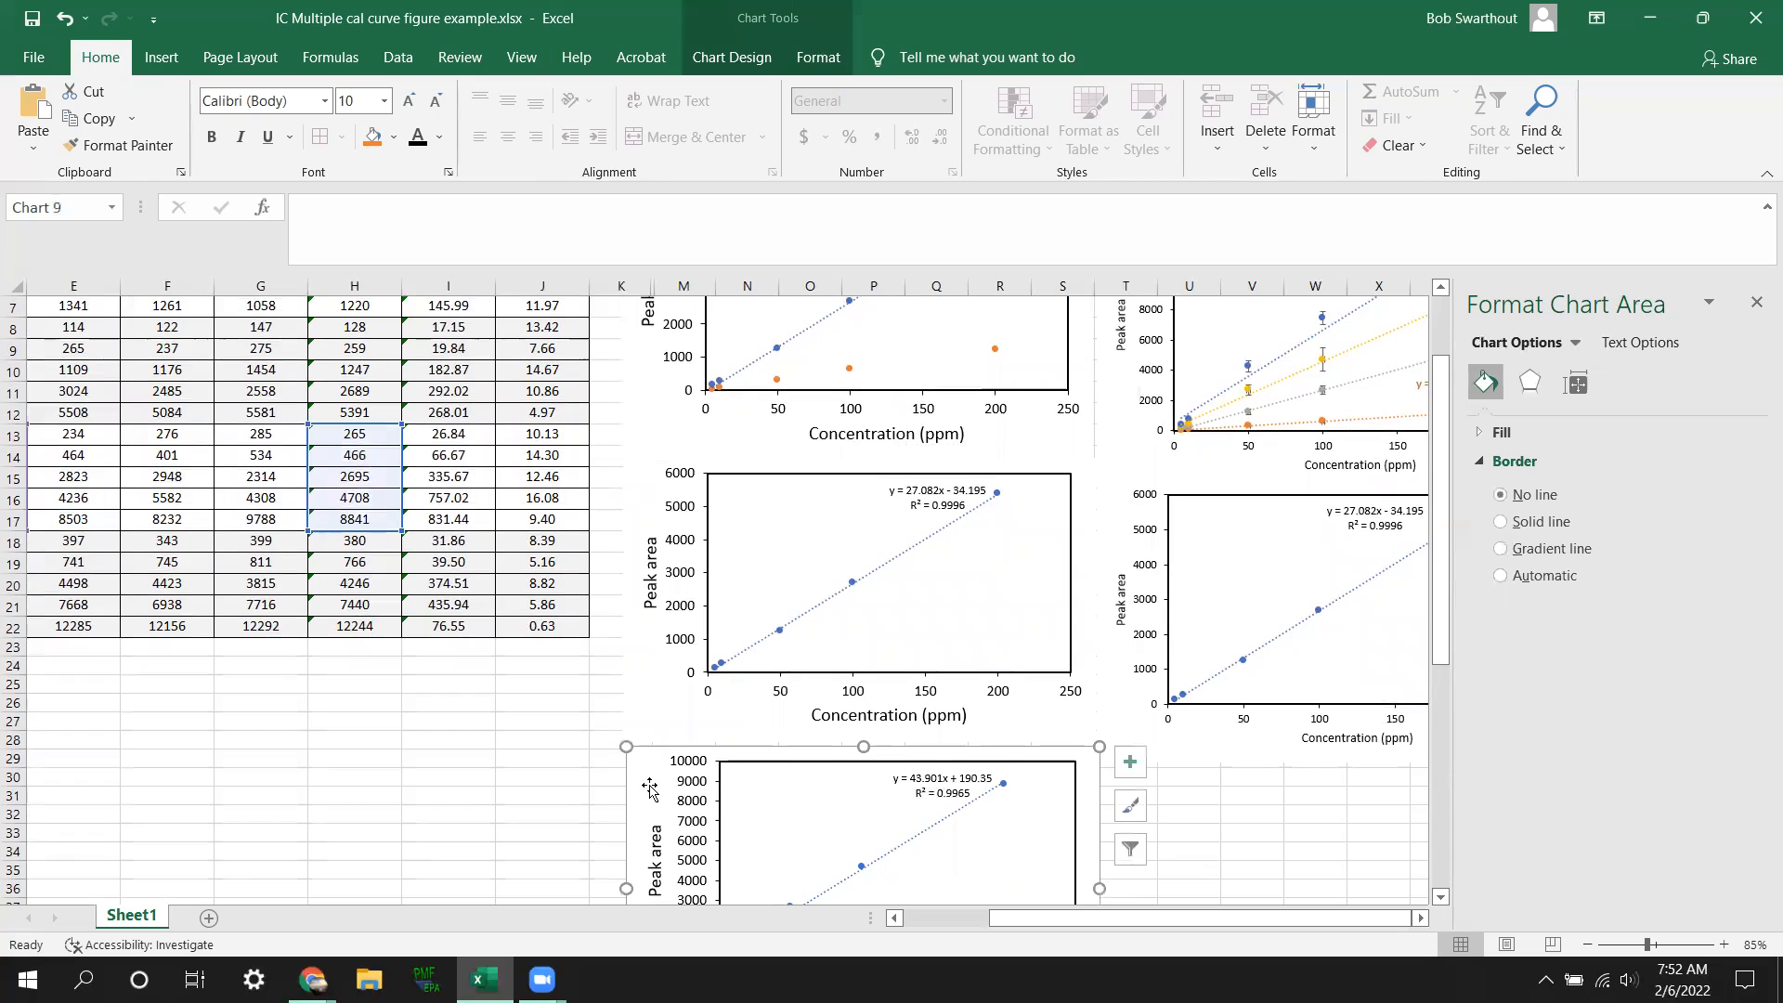
scroll(671, 615, up, 2)
click(649, 543)
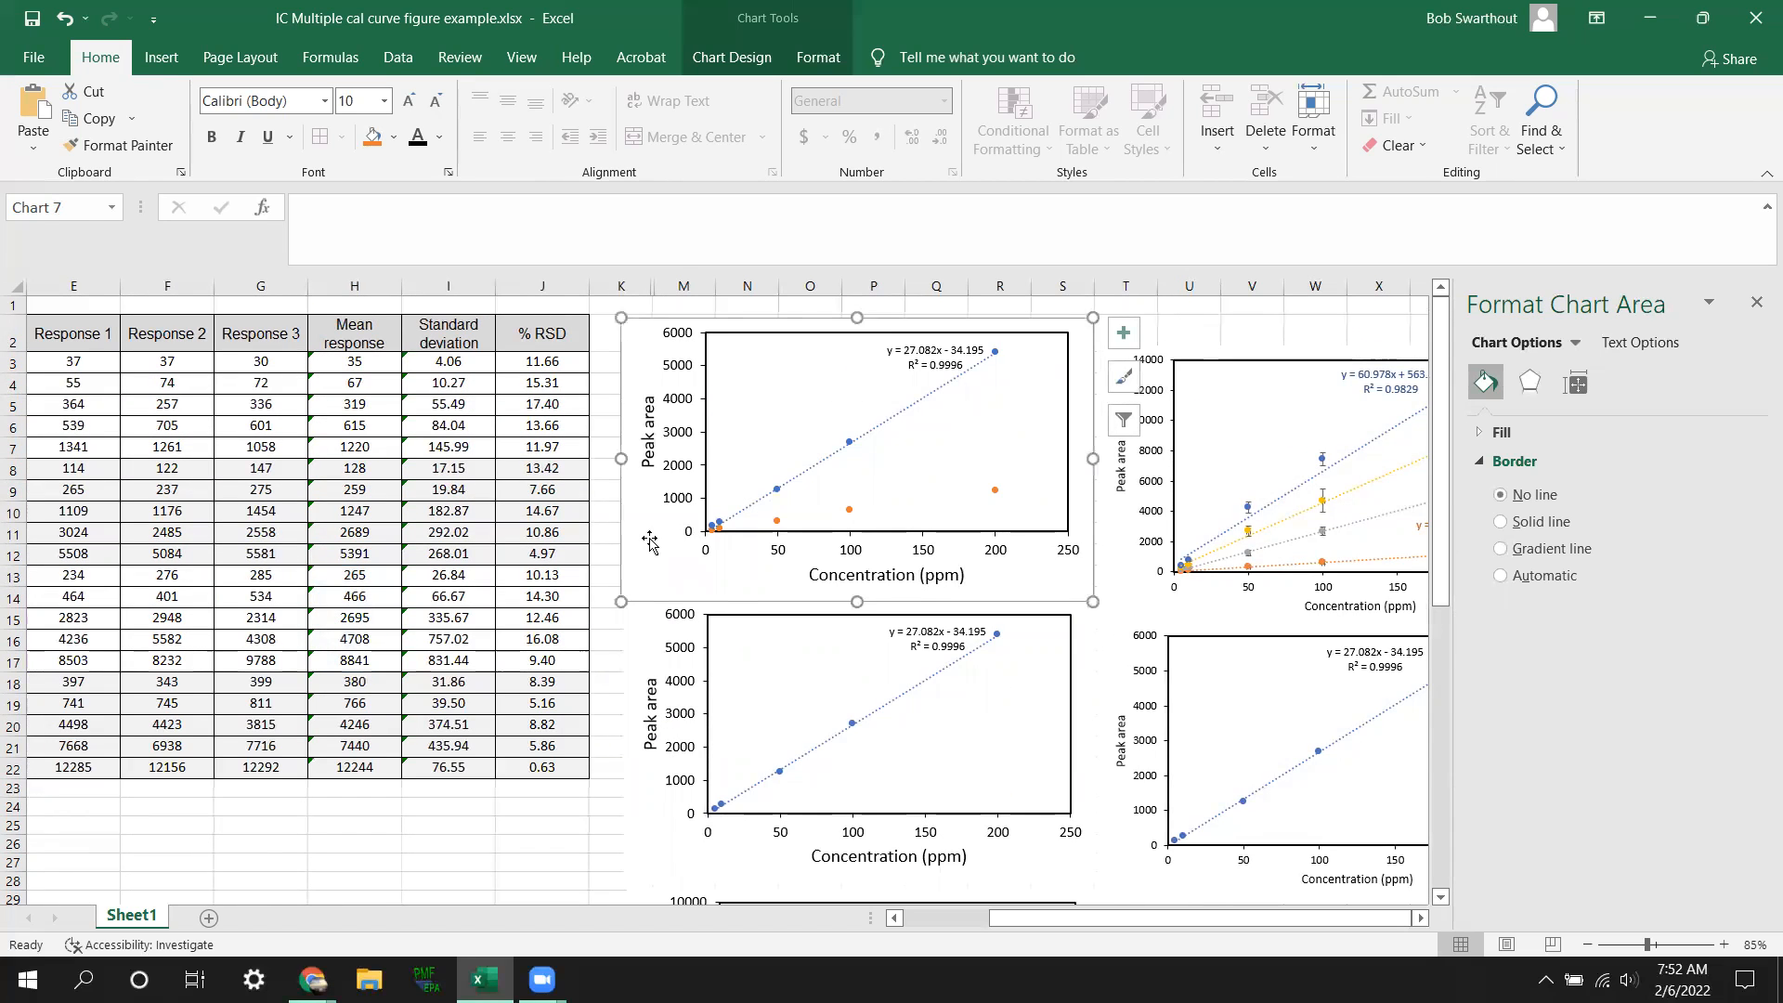
key(ctrl+v)
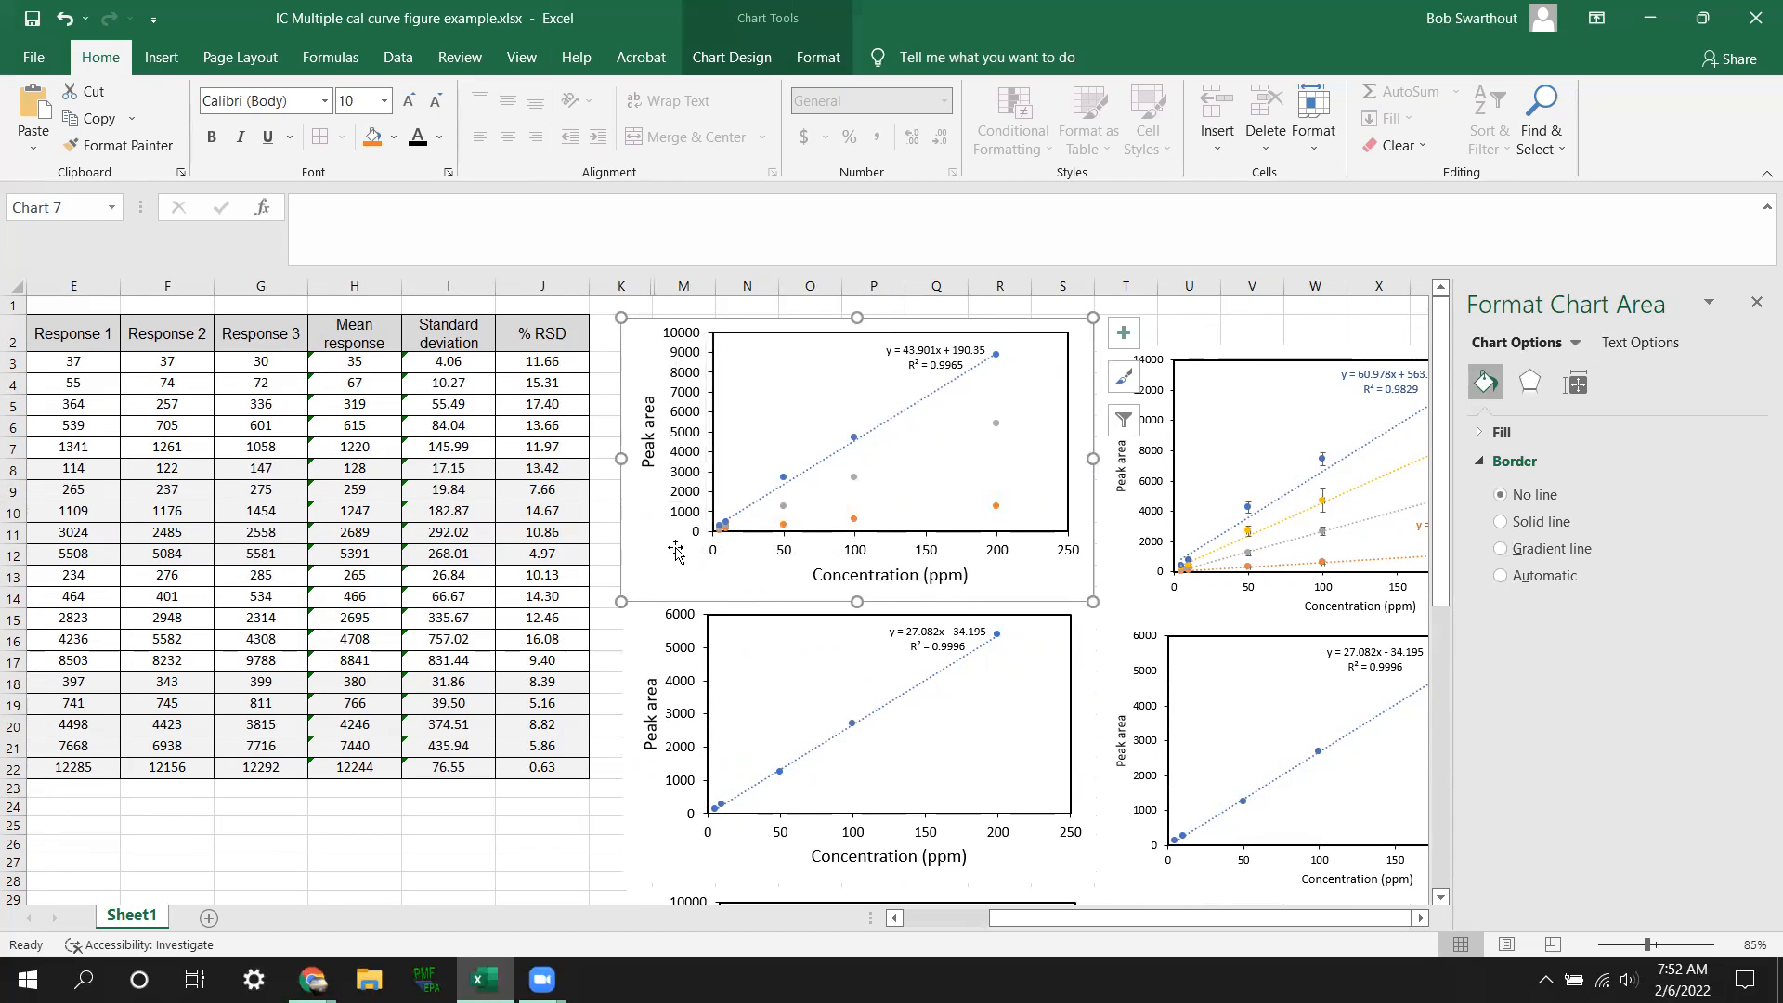
Step: Copy the Mg2+ chart and paste it into the combined chart to add the Mg2+ series
scroll(680, 561, down, 7)
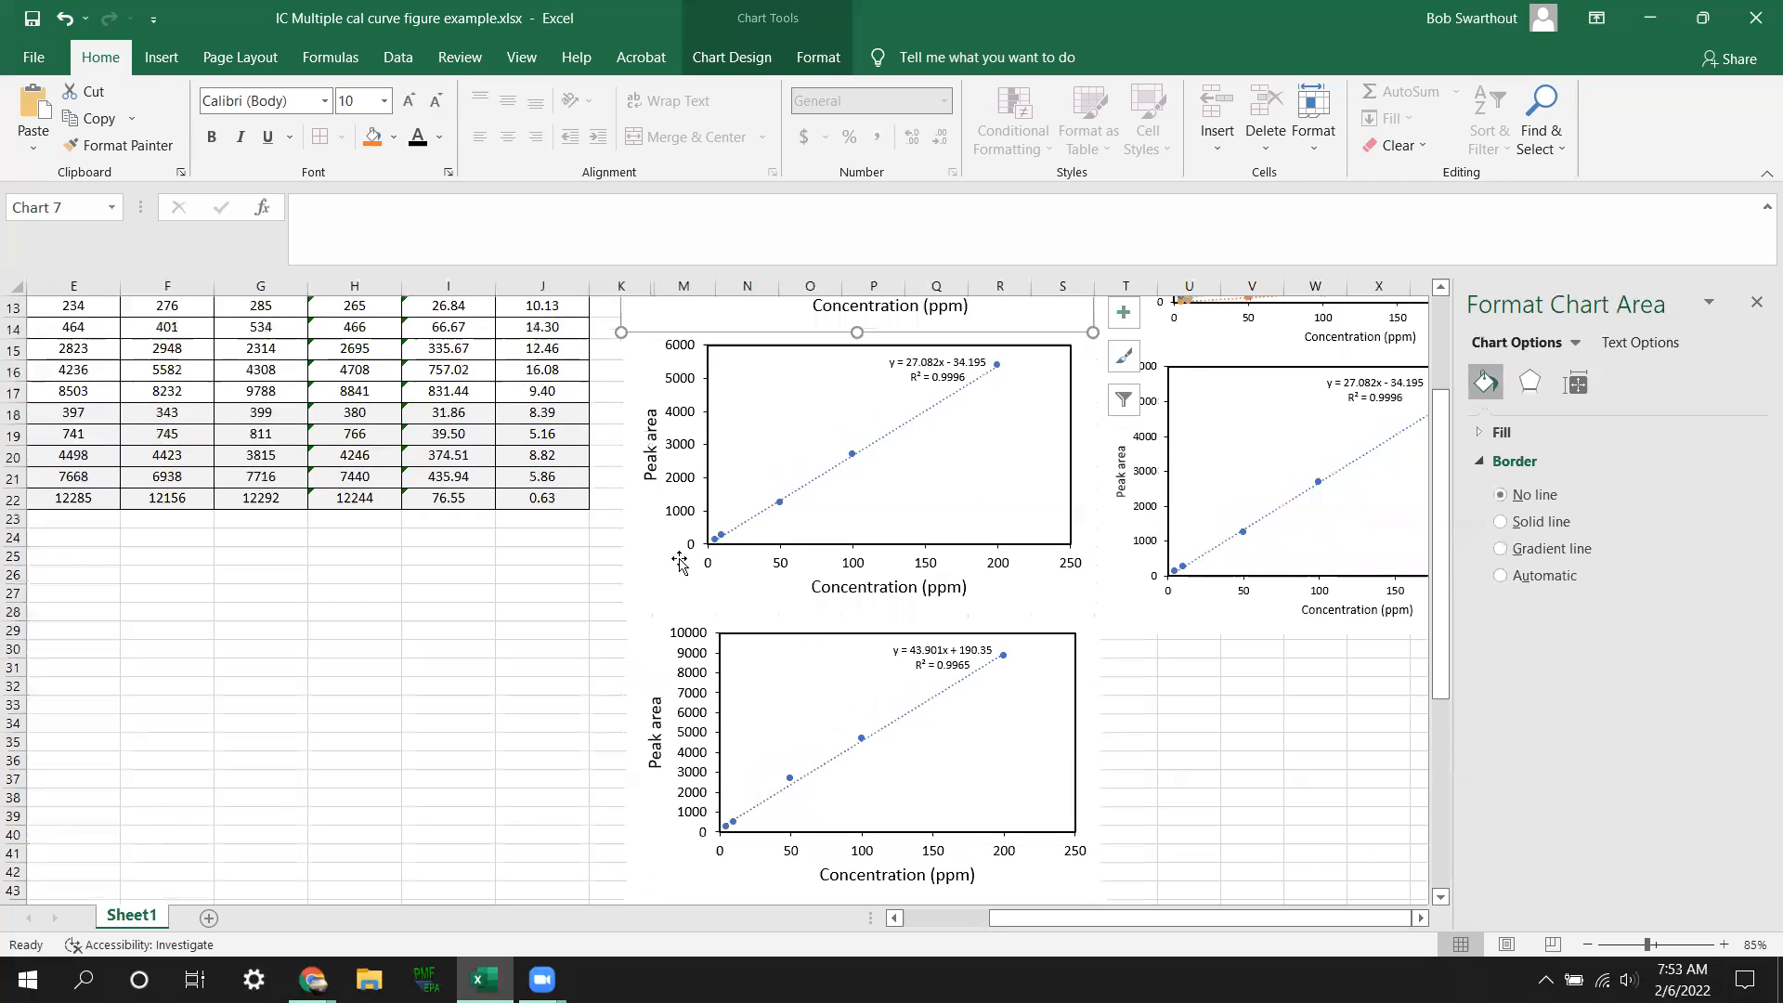
click(652, 754)
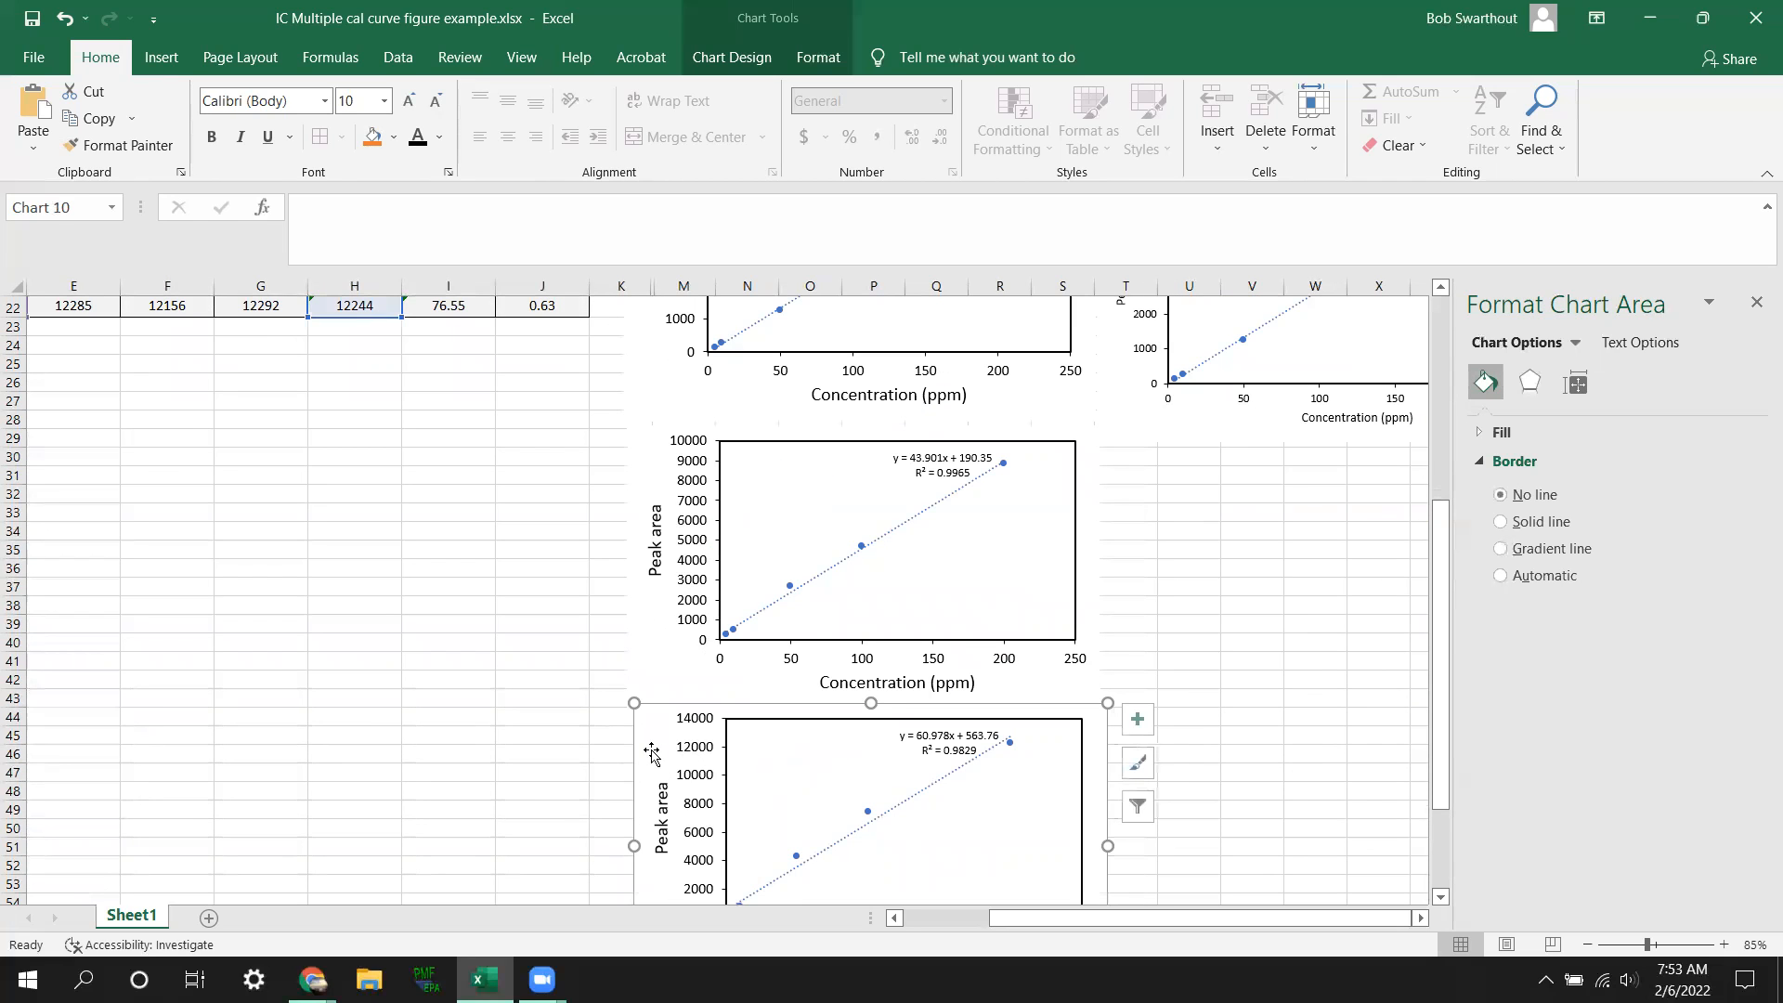
scroll(652, 755, up, 7)
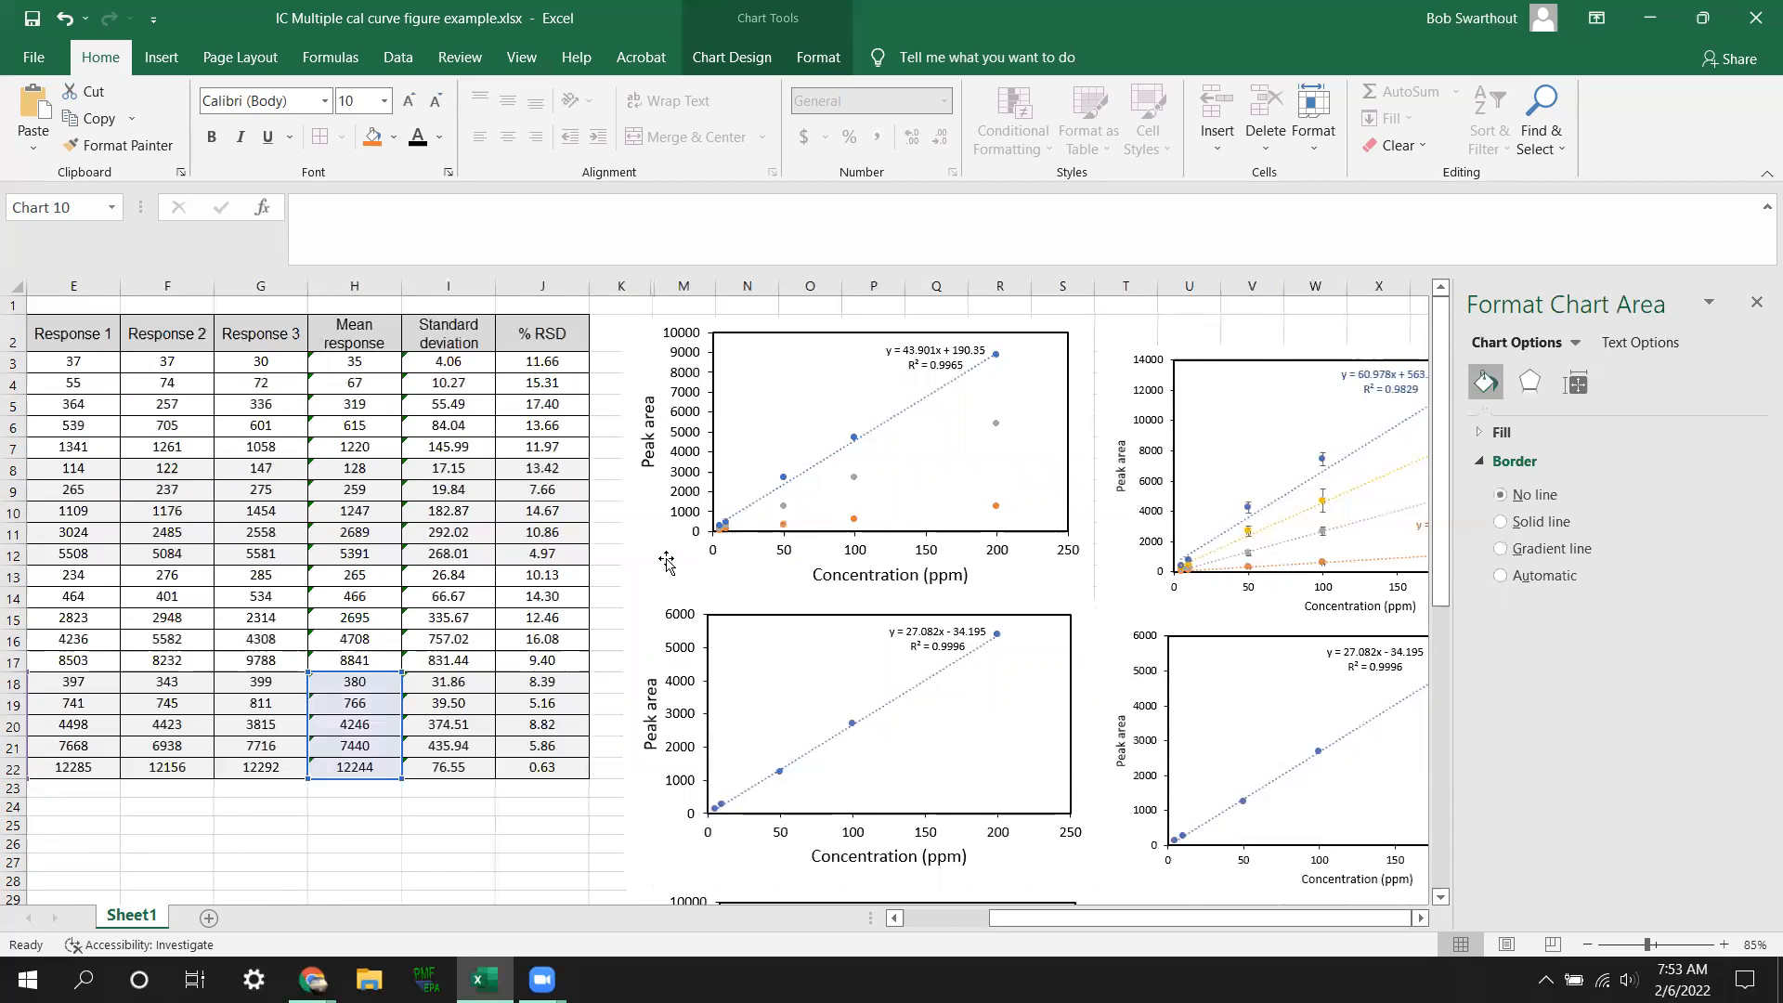
click(666, 562)
key(ctrl+z)
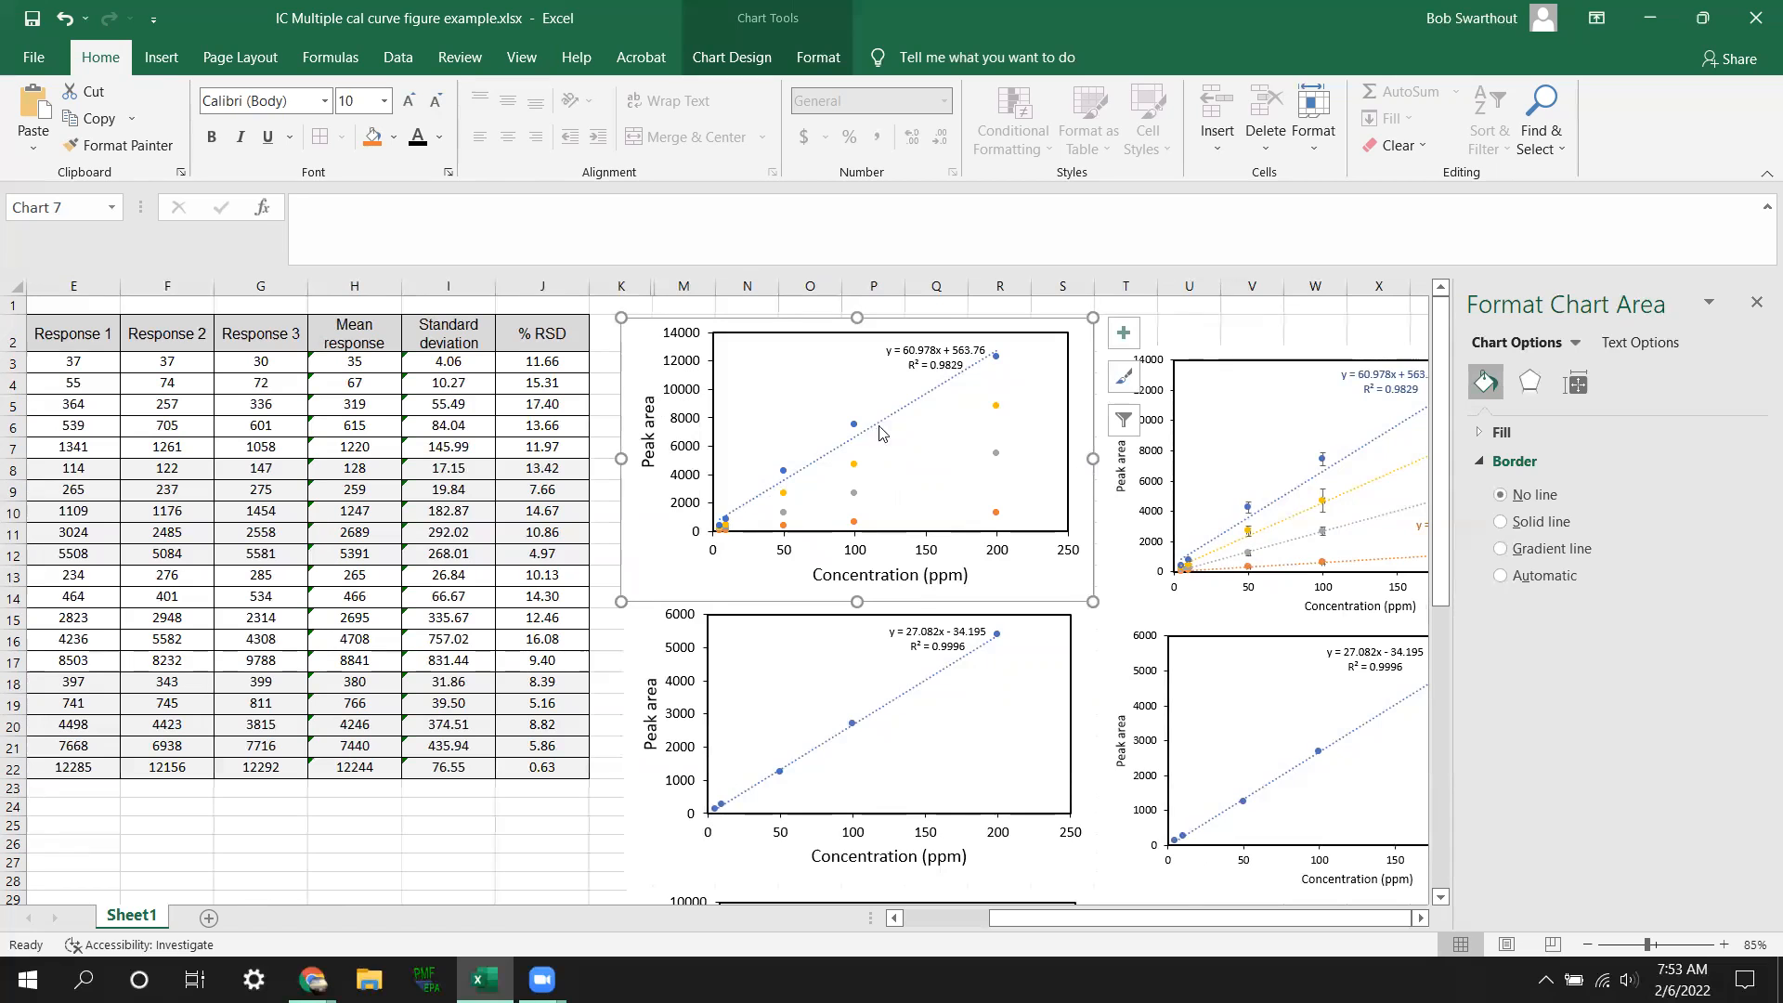
Step: Add a linear trendline to the yellow series in the combined chart, displaying its equation and R-squared value
click(855, 466)
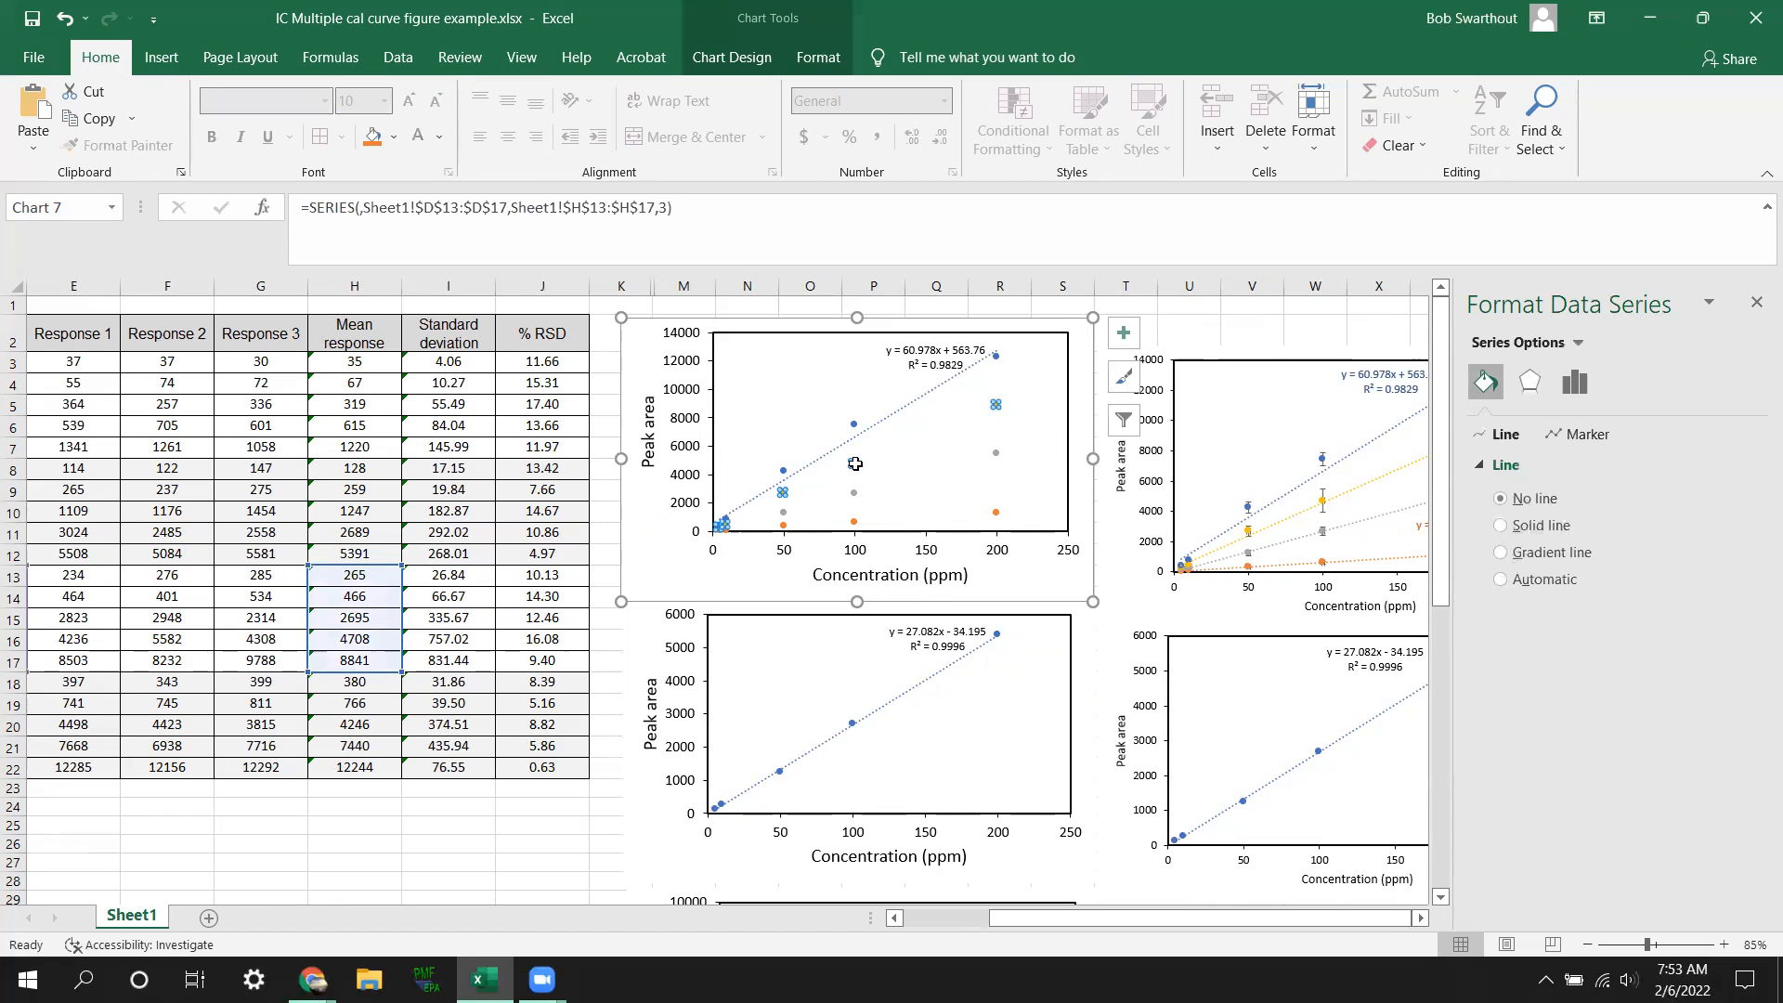
right_click(856, 463)
click(943, 653)
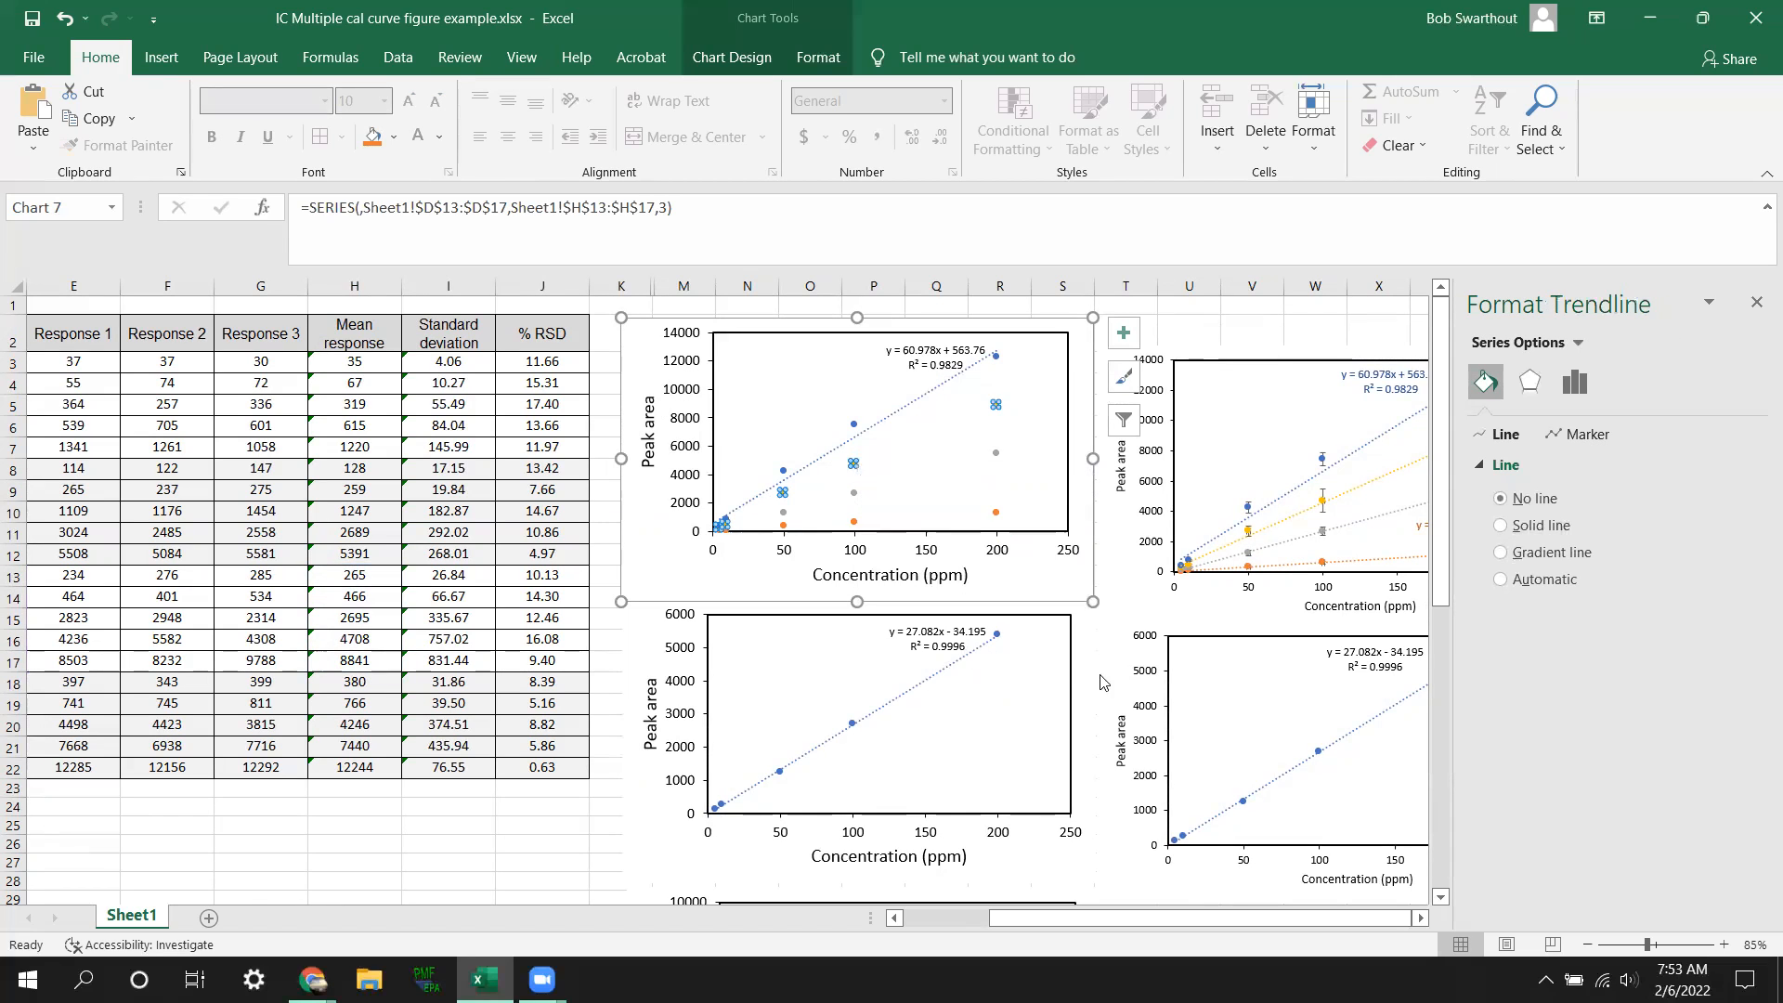
scroll(1537, 878, down, 2)
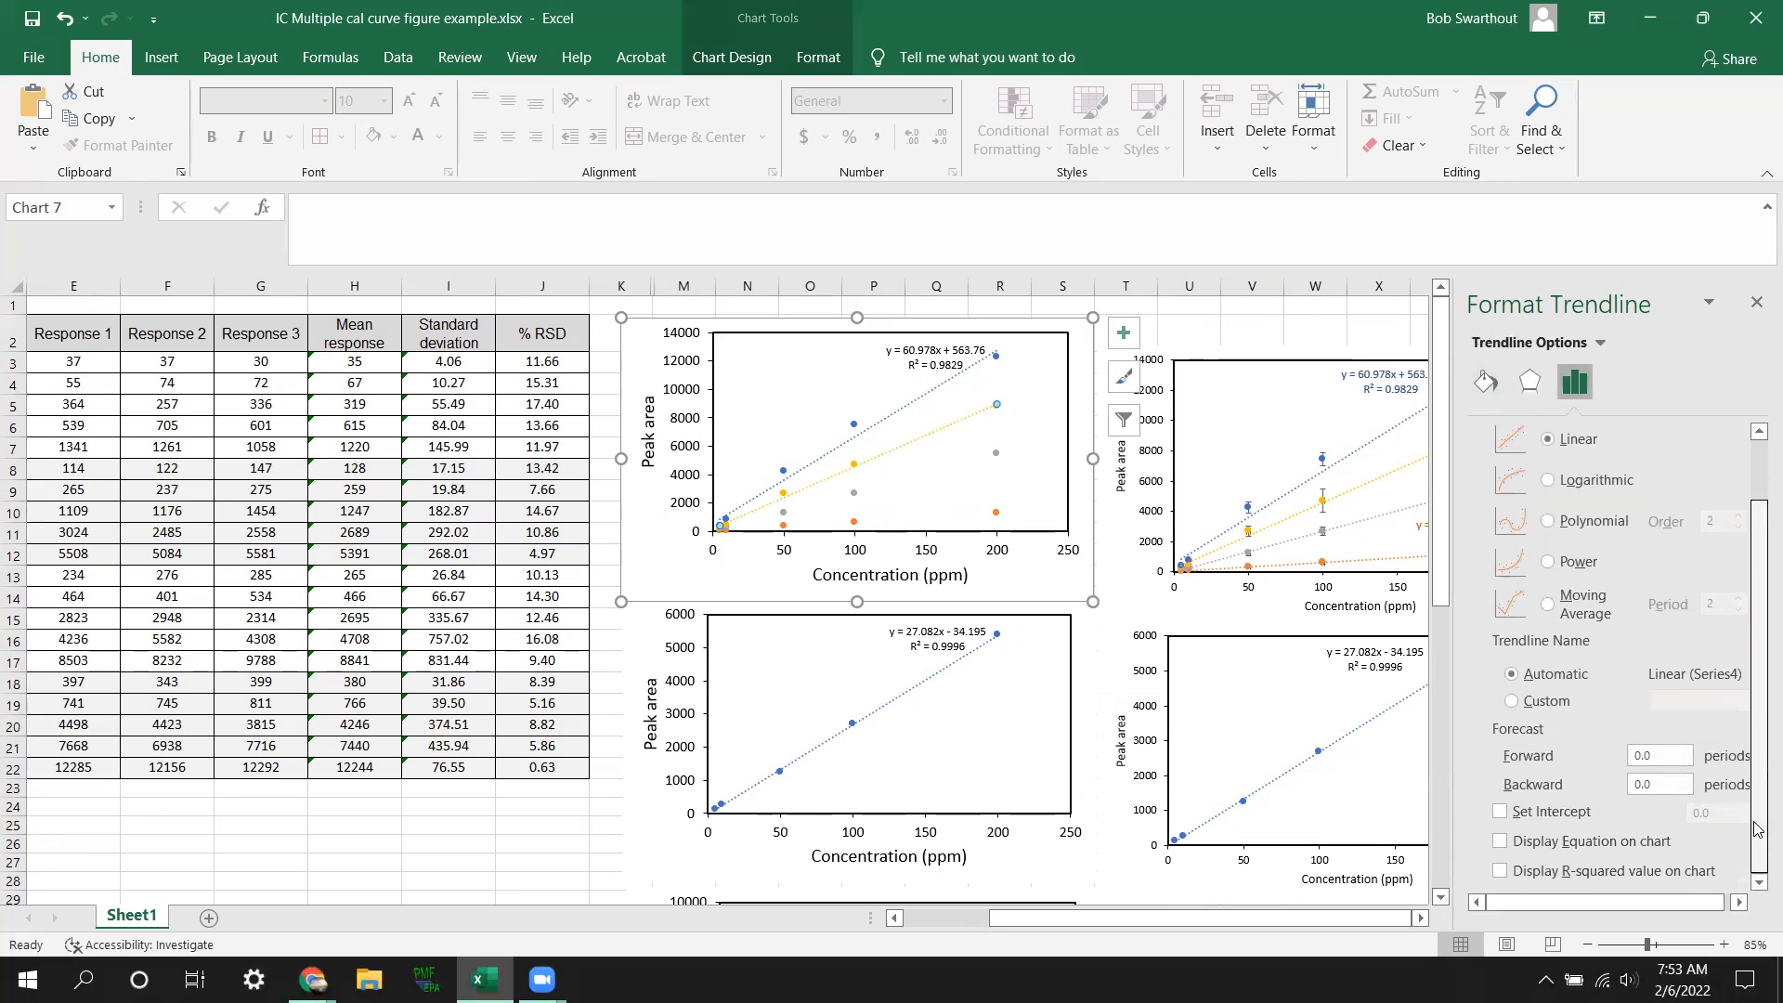
click(1498, 843)
click(1499, 871)
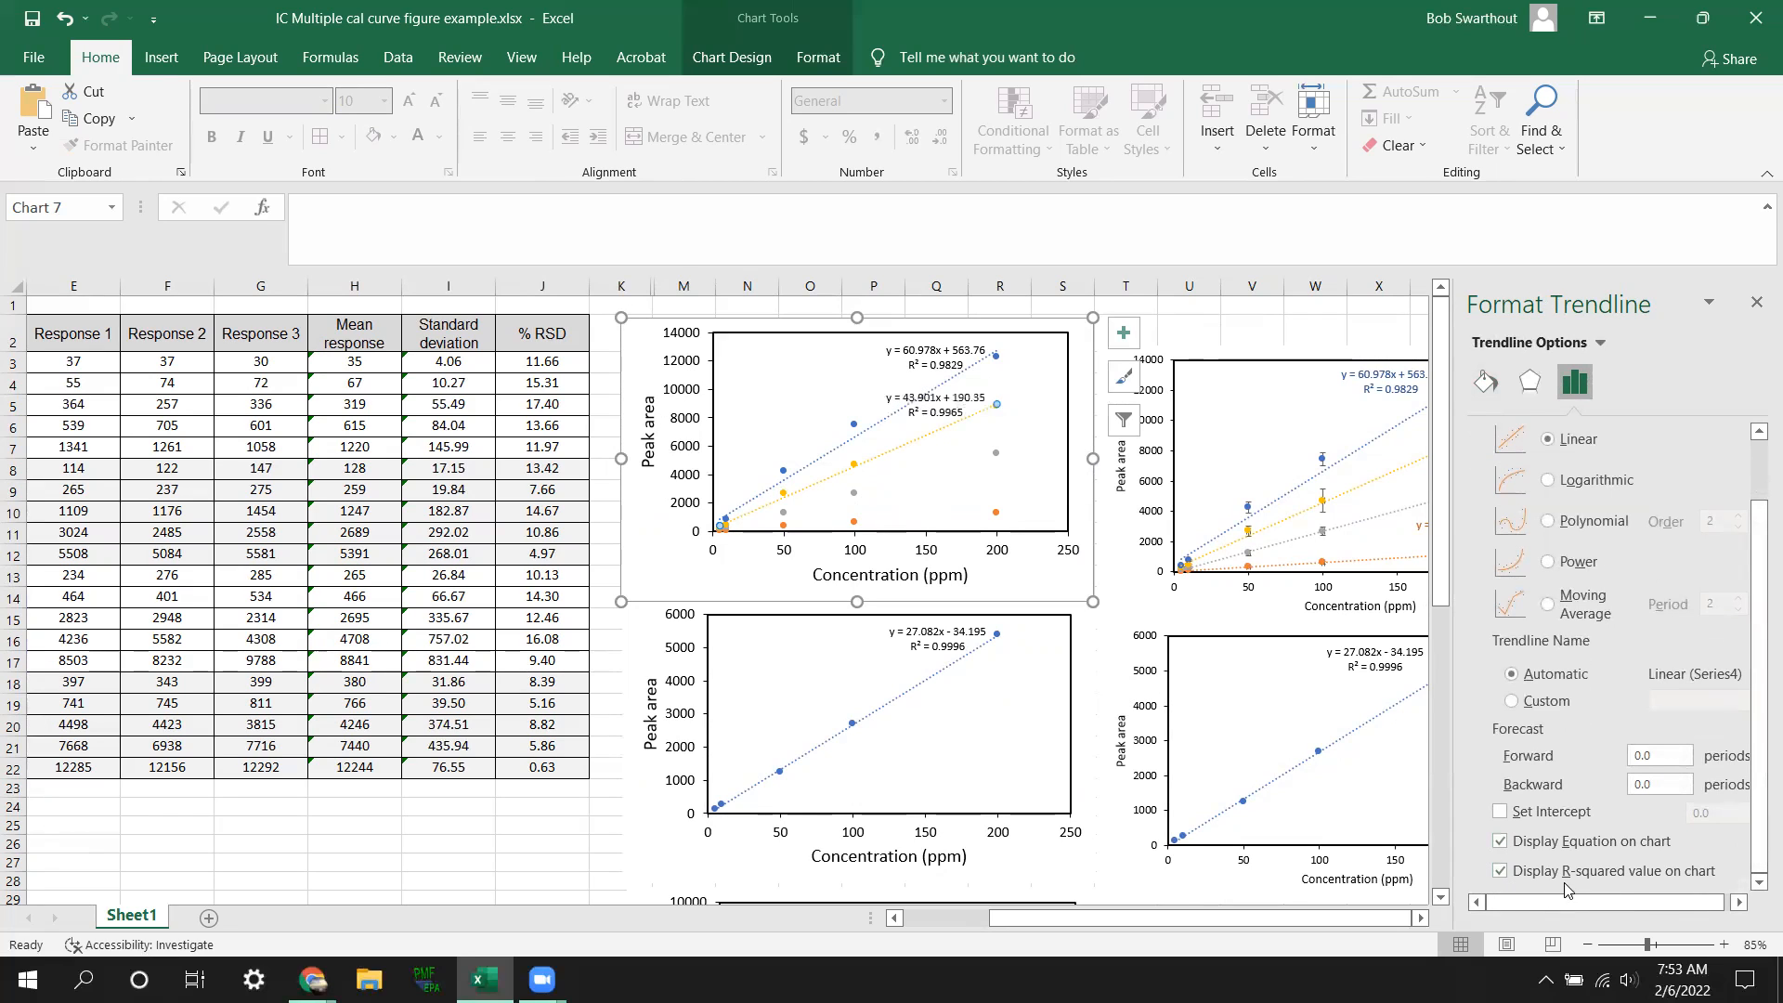
Step: Add a linear trendline to the gray series in the combined chart, displaying its equation and R-squared value
click(996, 452)
right_click(995, 452)
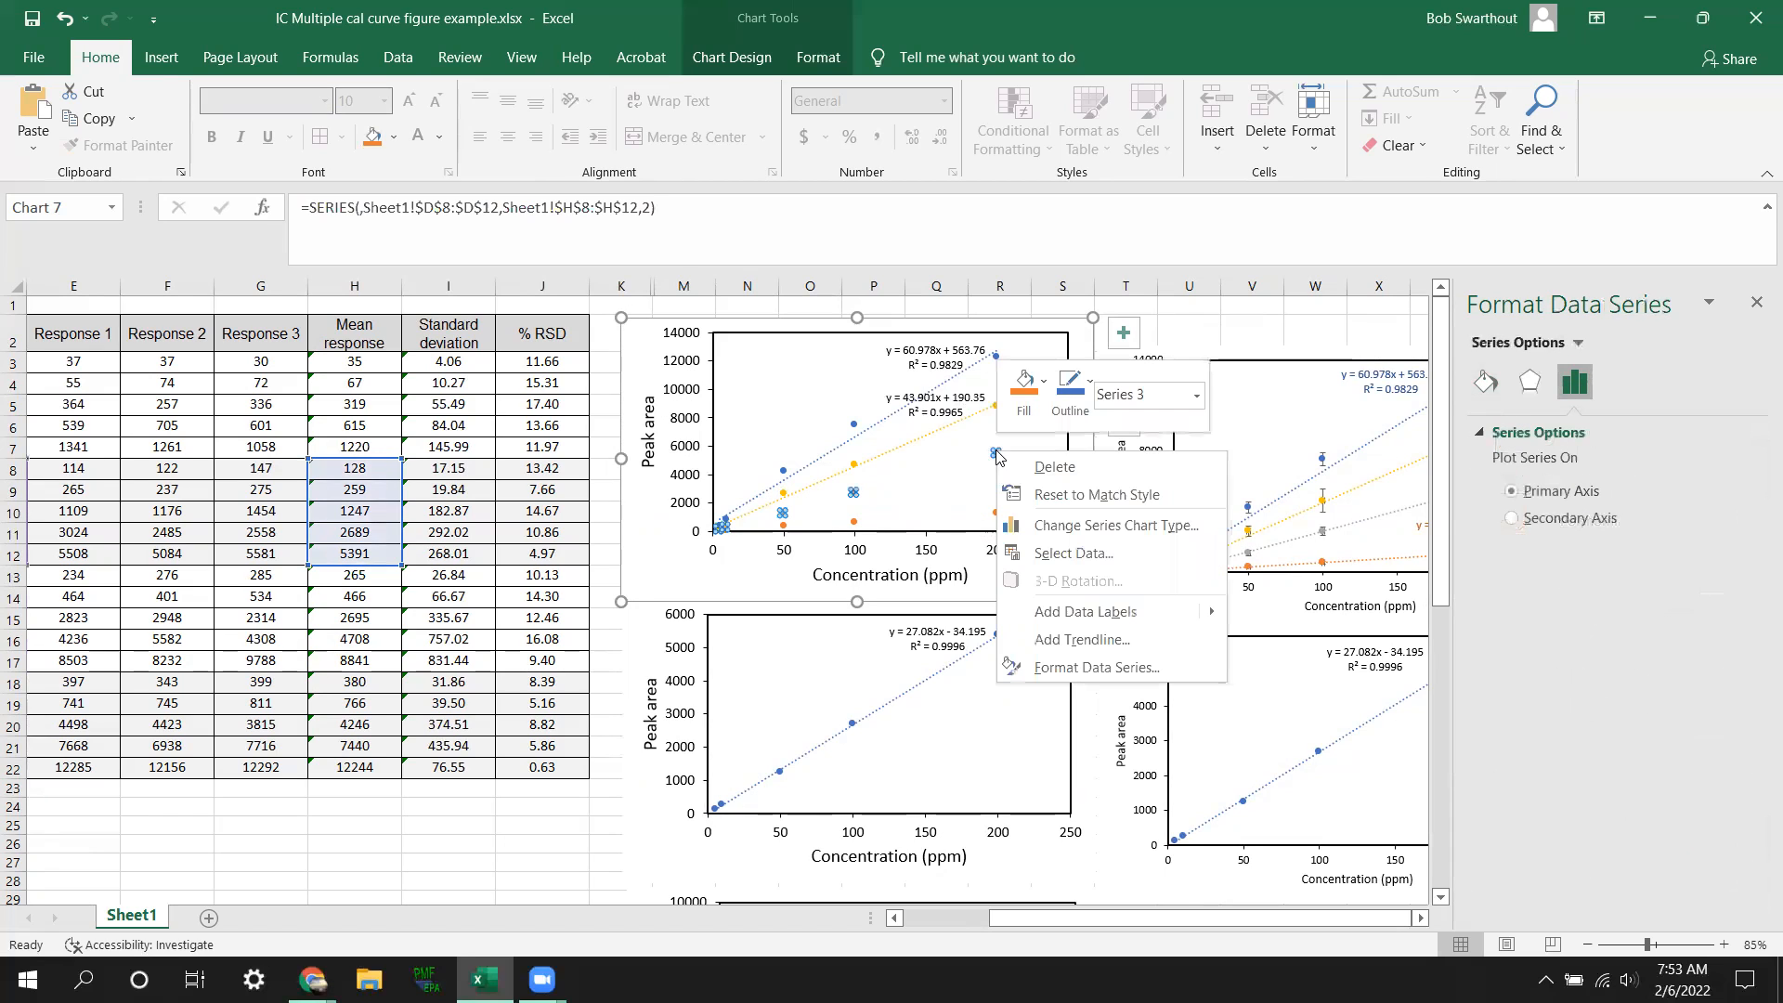
click(1082, 639)
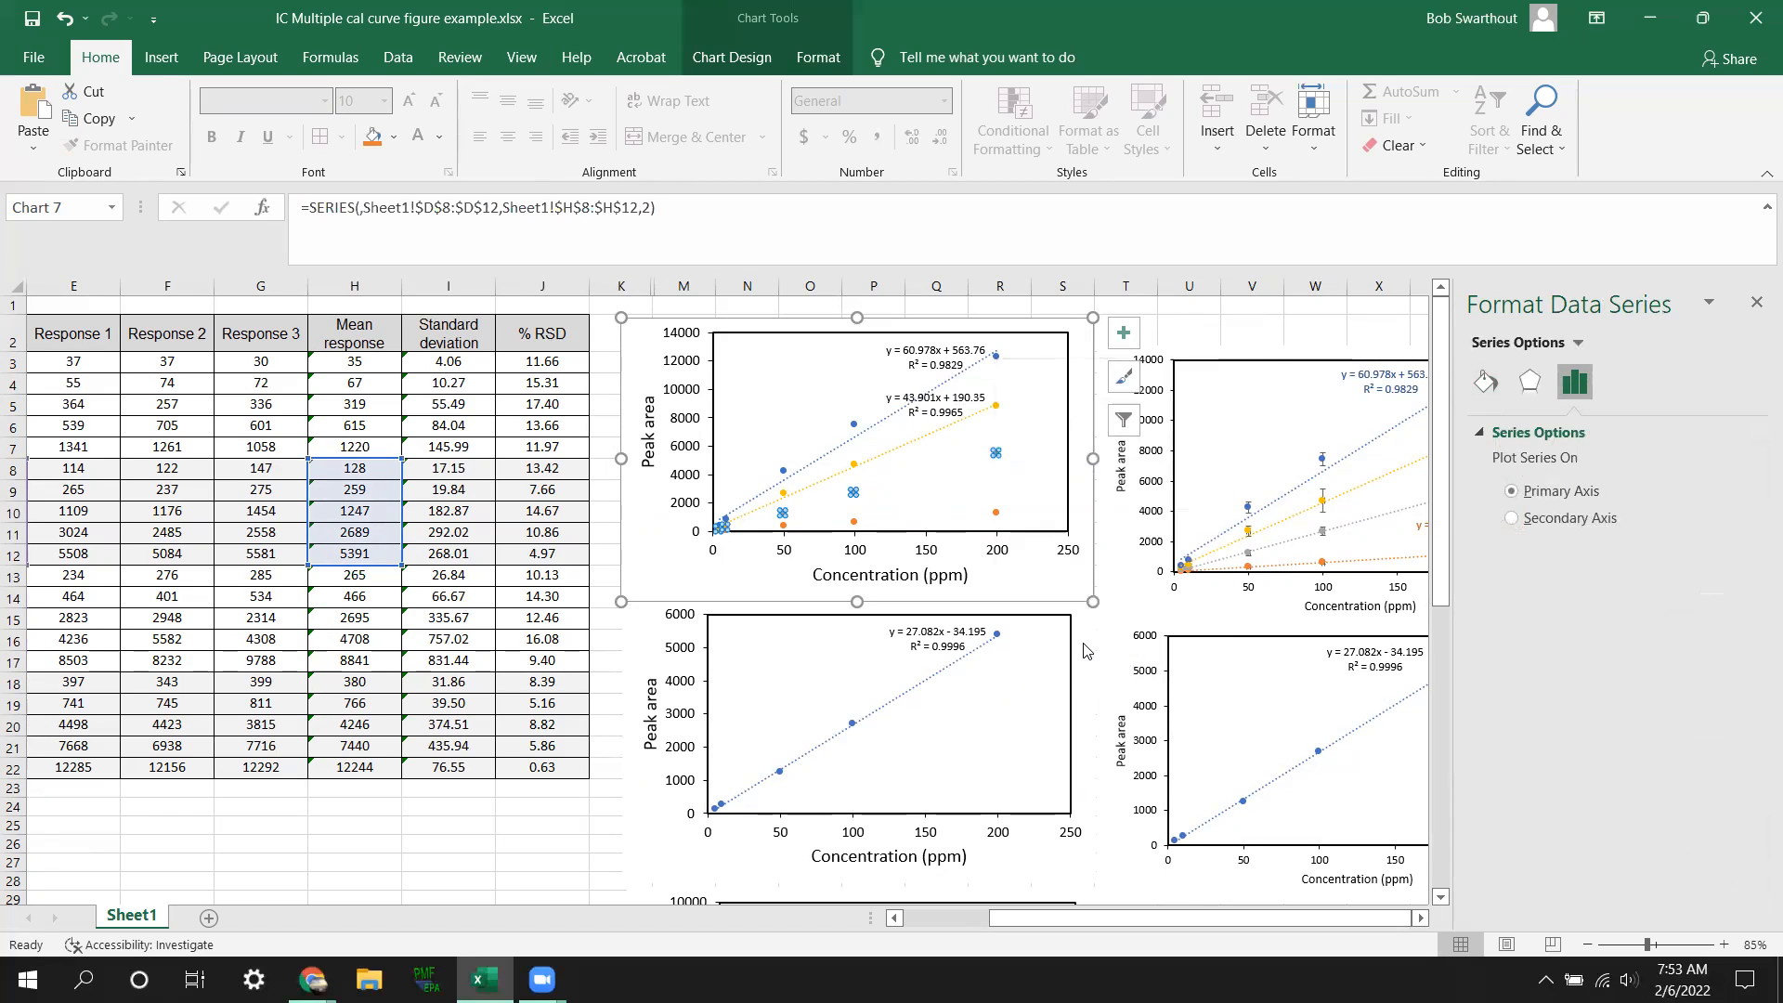
scroll(1582, 769, down, 2)
click(1500, 841)
click(1500, 870)
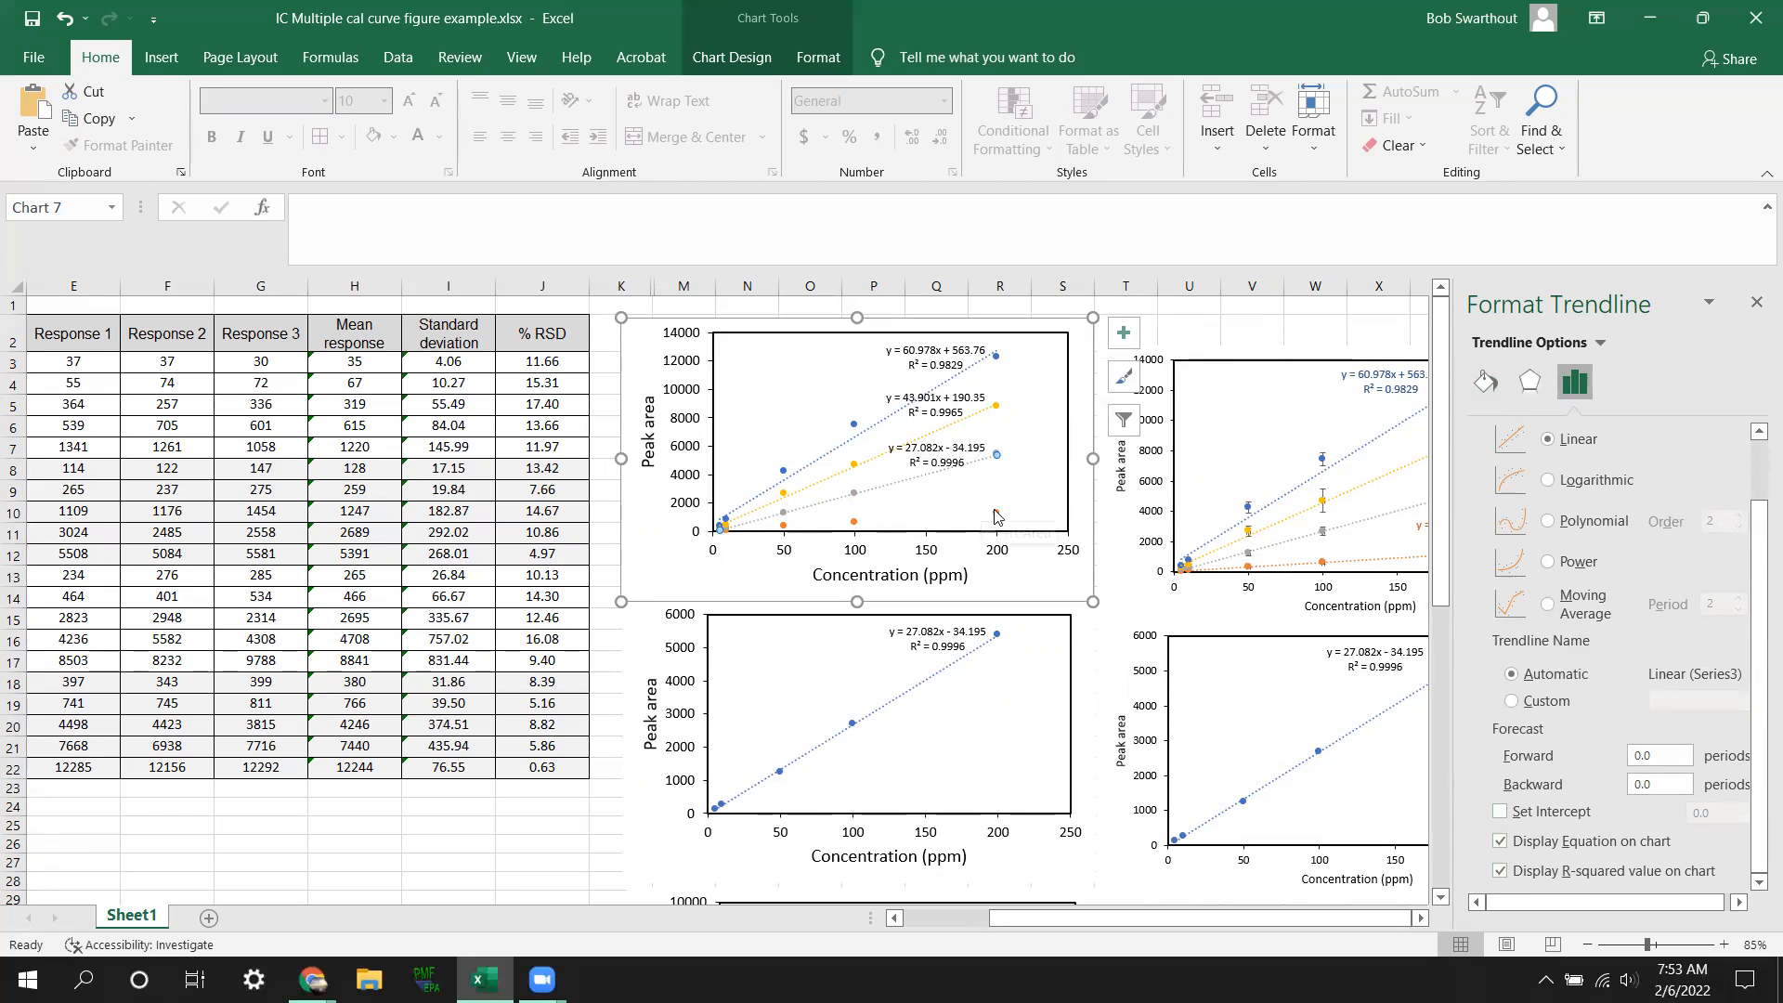
click(996, 512)
right_click(996, 513)
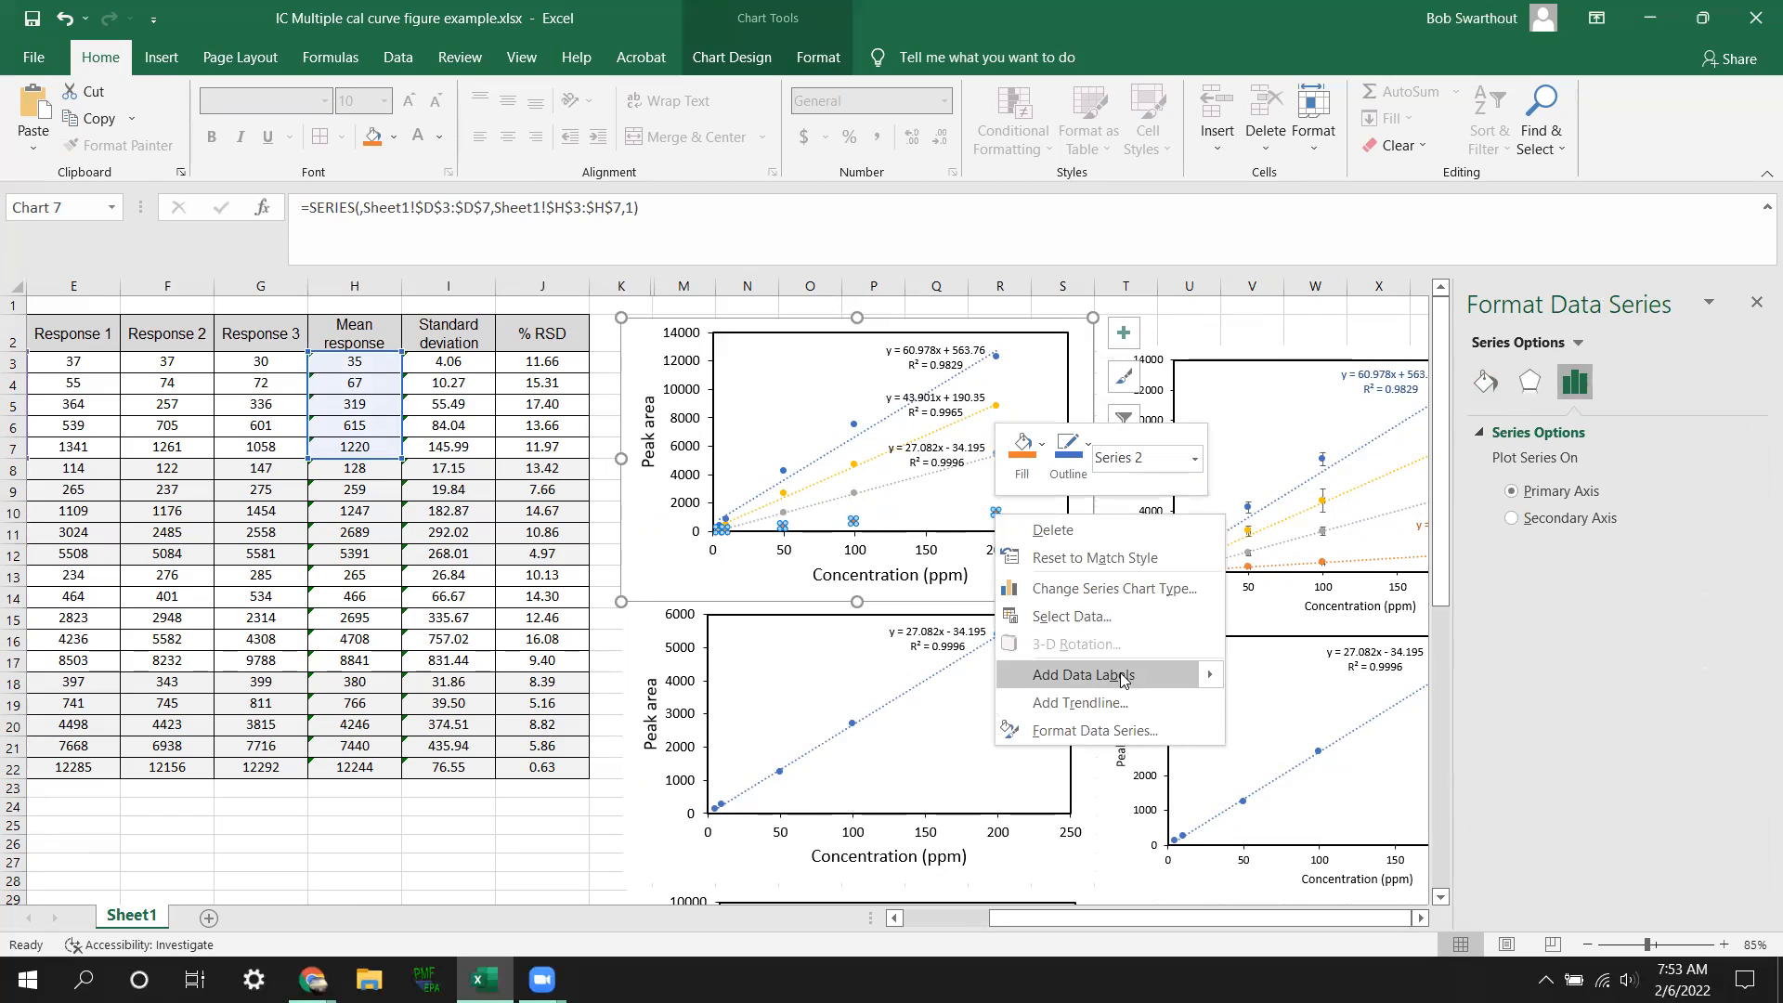
click(1107, 678)
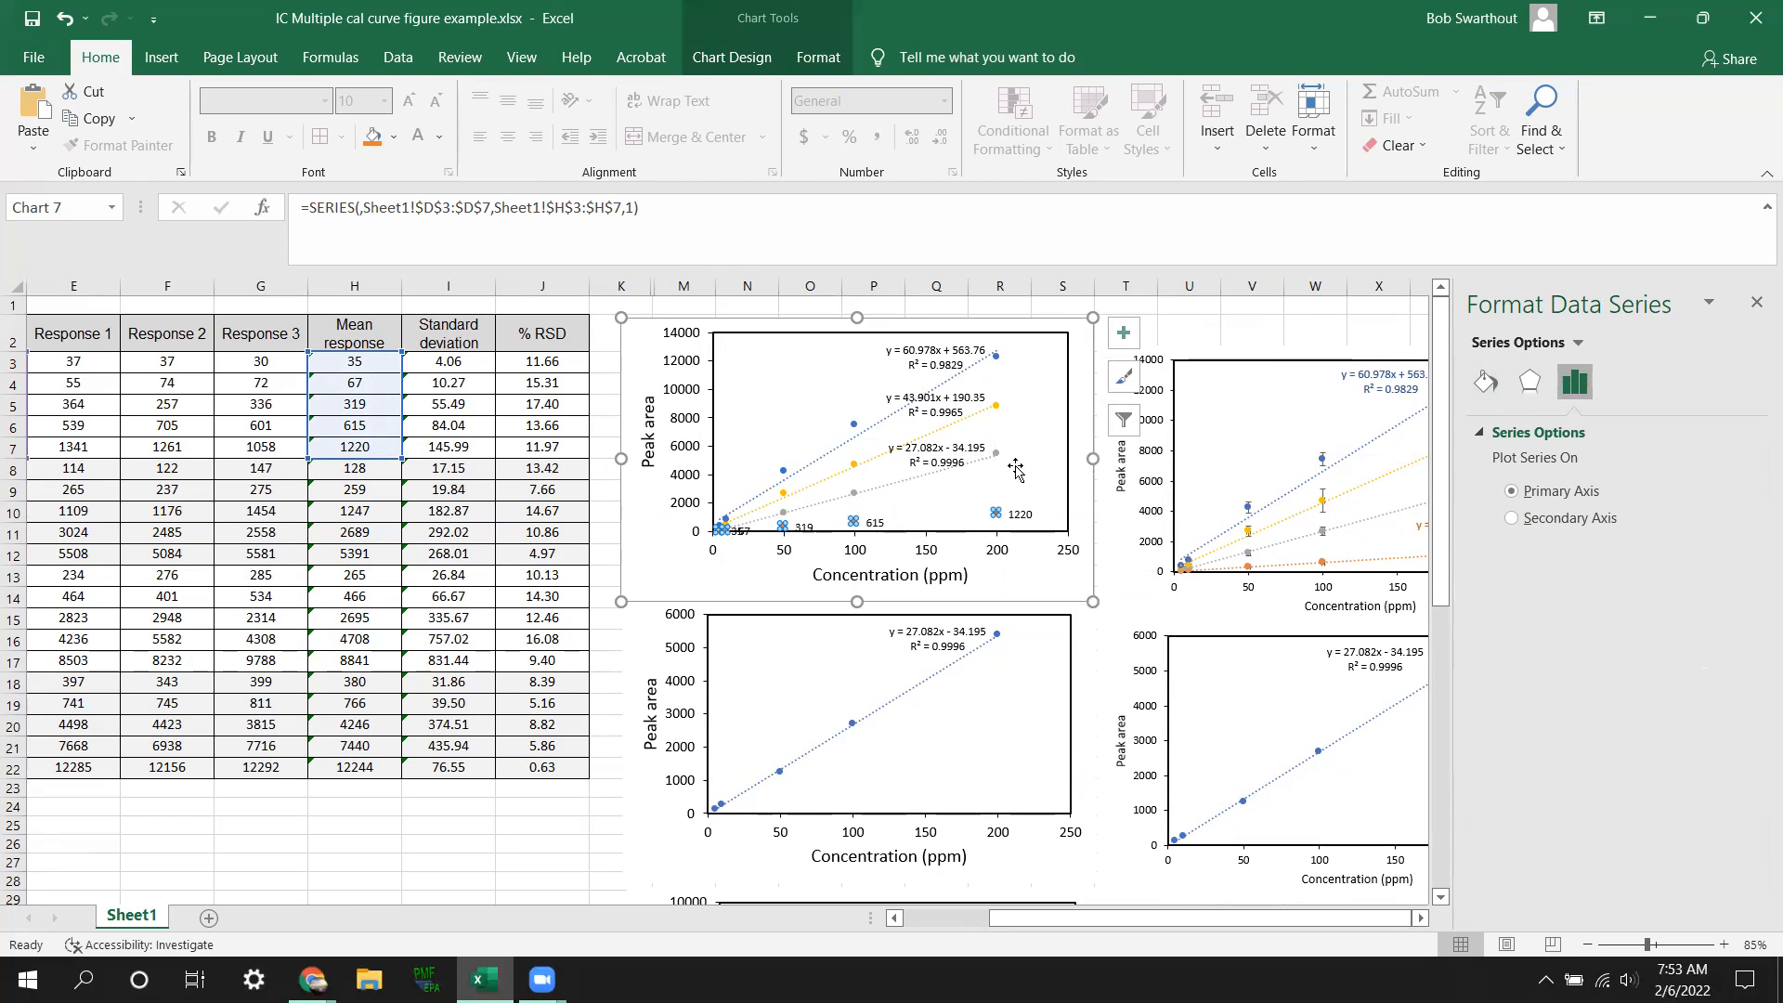
click(1035, 527)
key(Delete)
Step: Add a linear trendline to the orange series in the combined chart, displaying its equation and R-squared value
right_click(1035, 529)
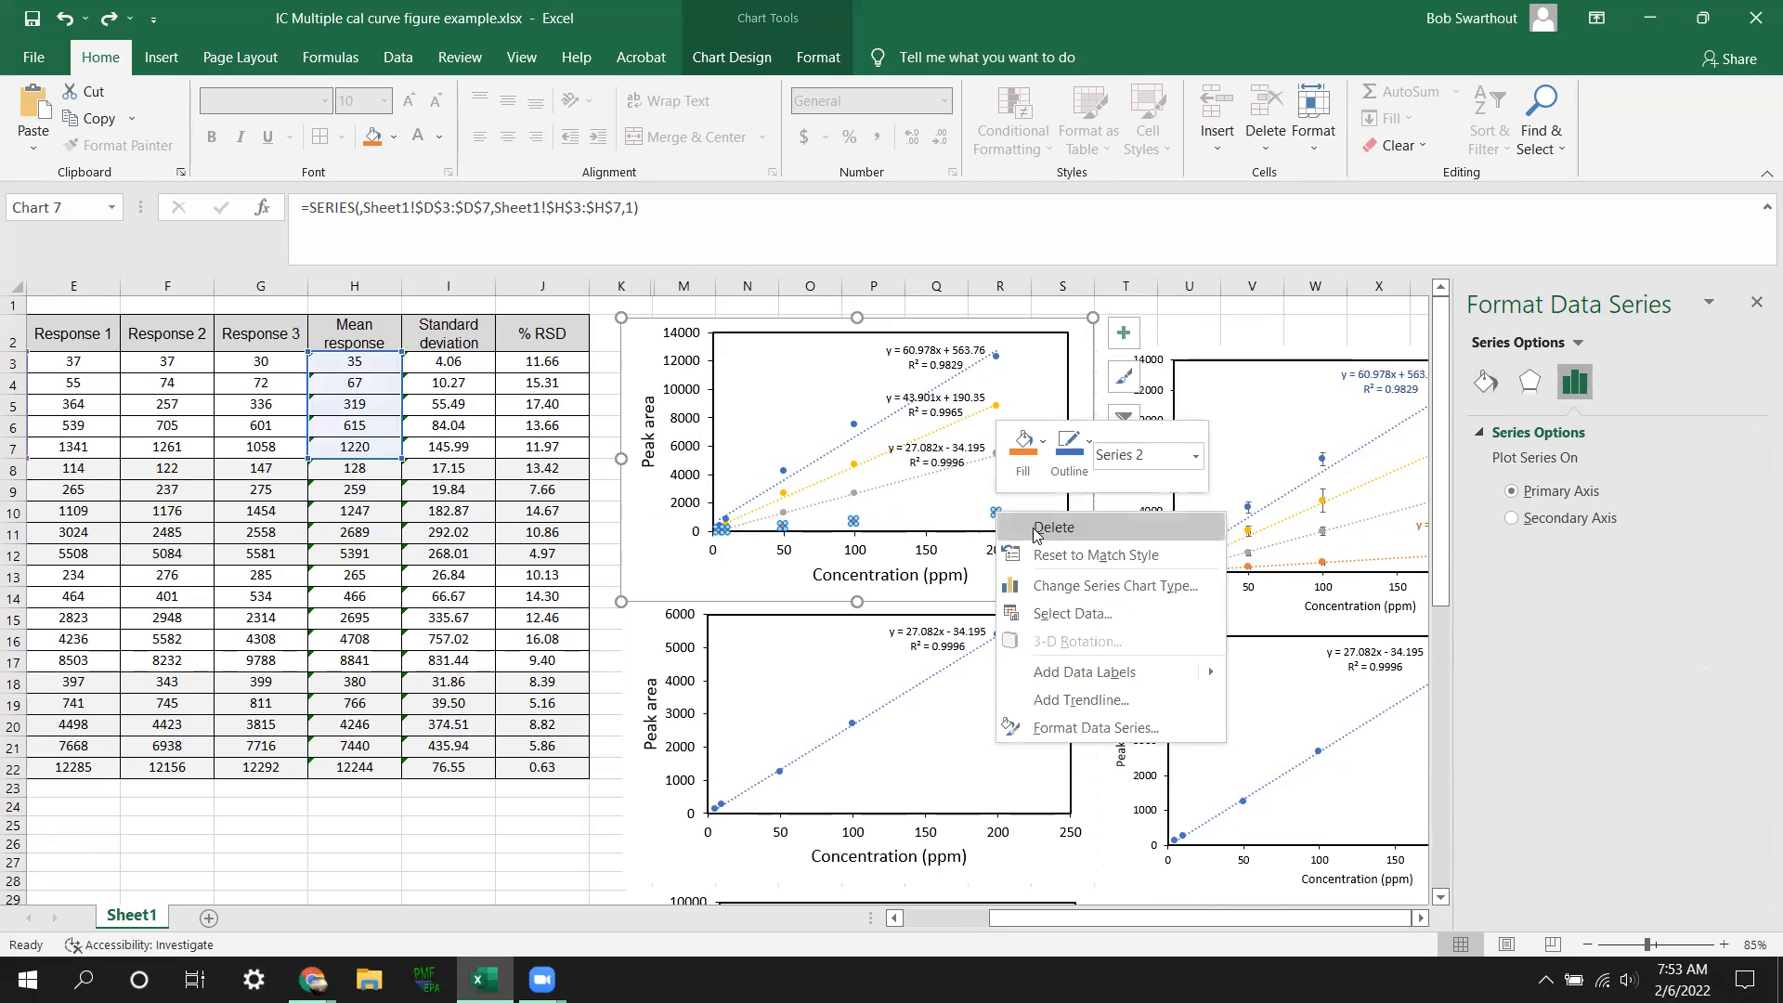
click(1091, 699)
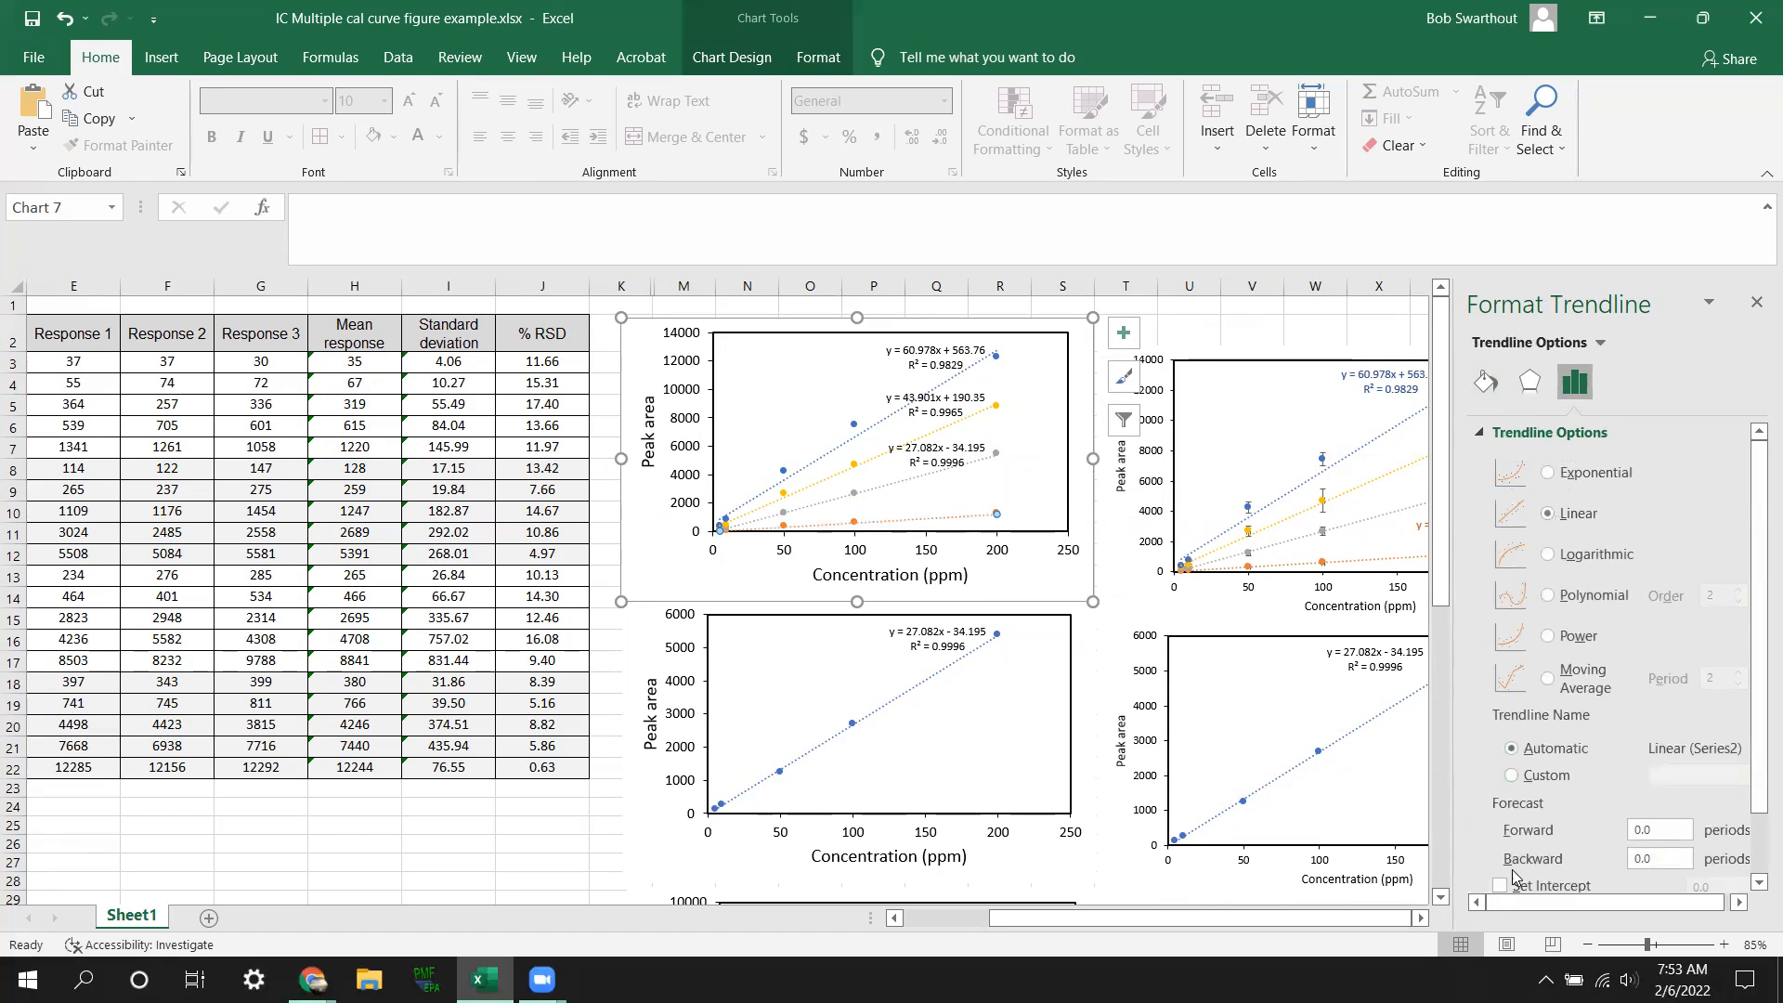
scroll(1512, 877, down, 2)
click(1528, 840)
click(1504, 873)
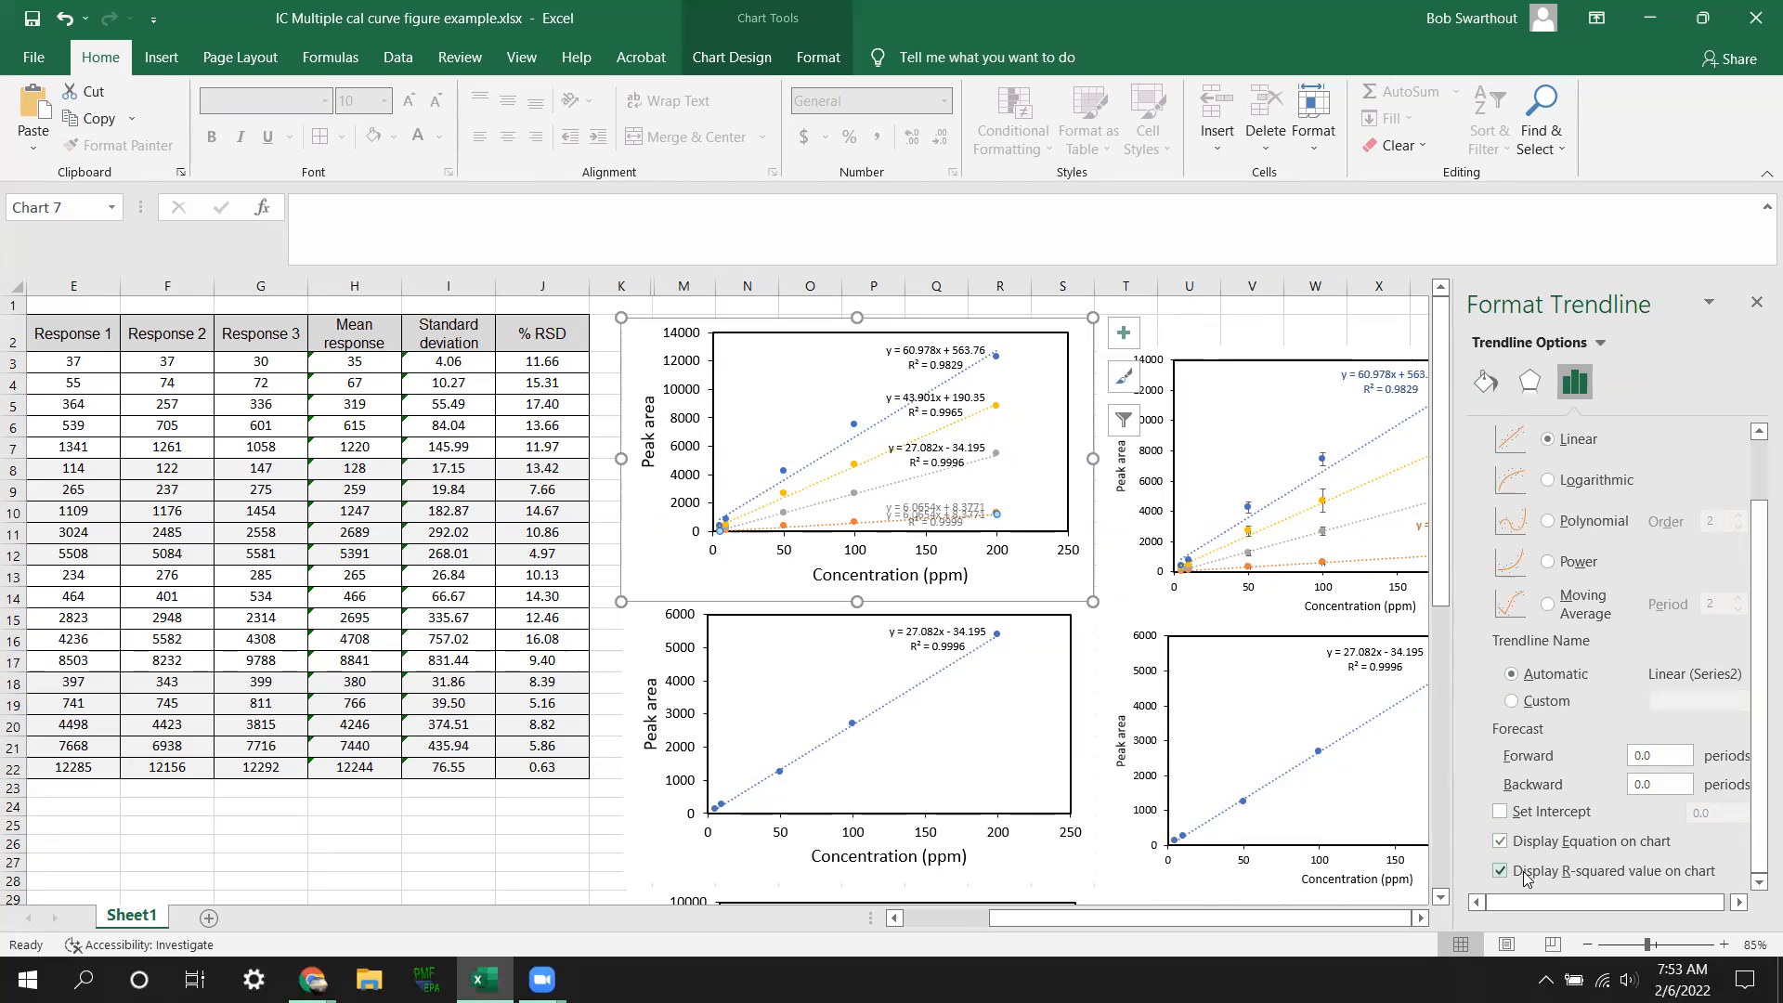
Step: Reposition the four trendline equation labels in the combined chart so each sits near its own line without overlapping
click(941, 502)
drag(941, 498, 1052, 425)
click(968, 436)
click(956, 394)
drag(969, 386, 1048, 360)
click(954, 349)
drag(941, 343, 920, 338)
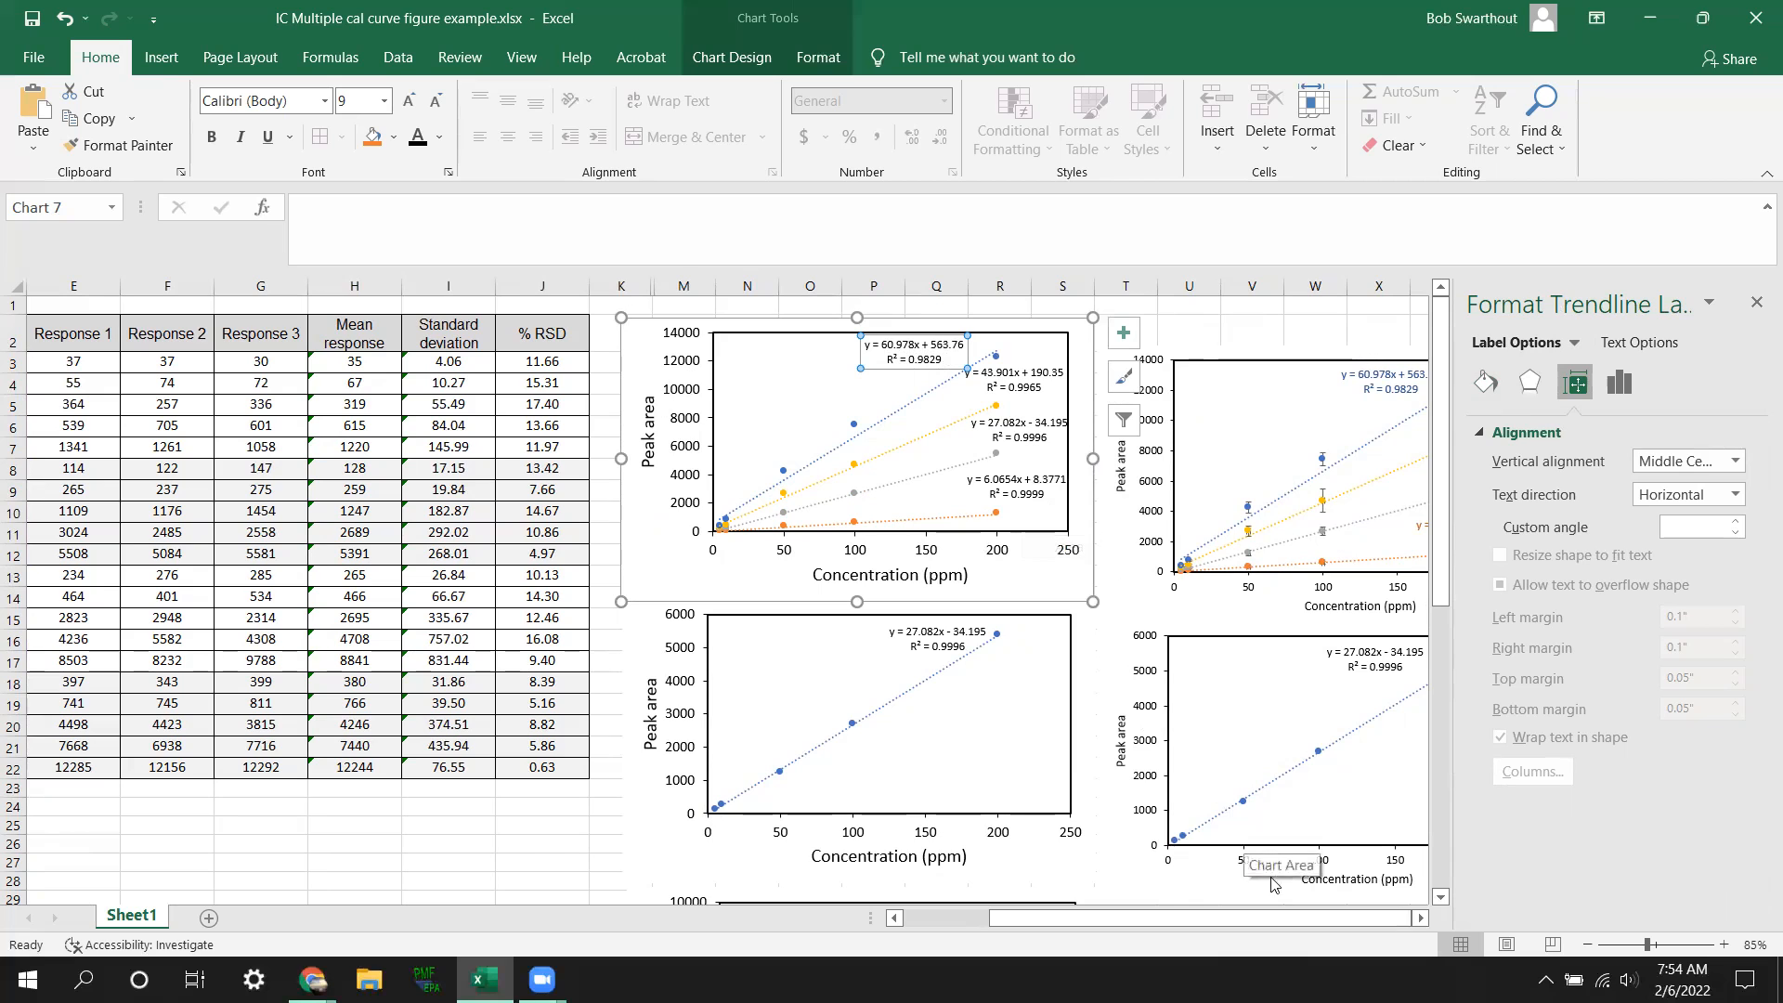
Step: Examine the finished example chart beside the combined chart and the error bar settings of its yellow series
click(1420, 917)
click(1420, 917)
click(1420, 918)
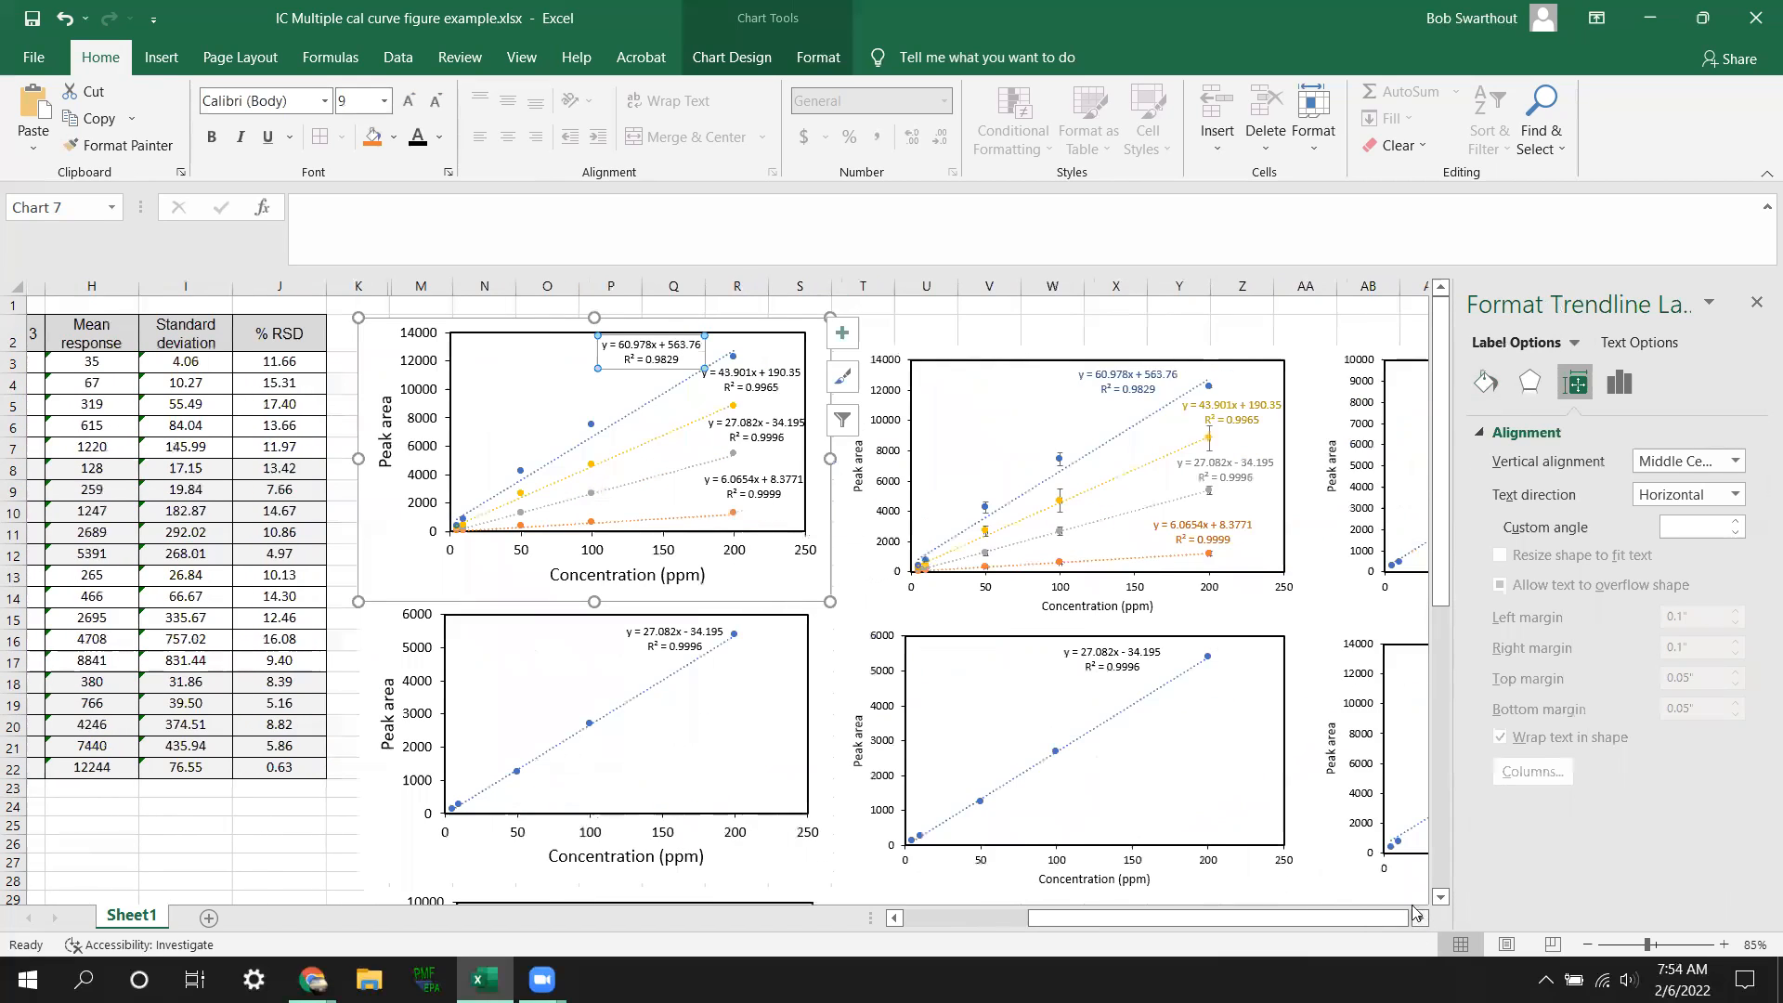
click(1420, 918)
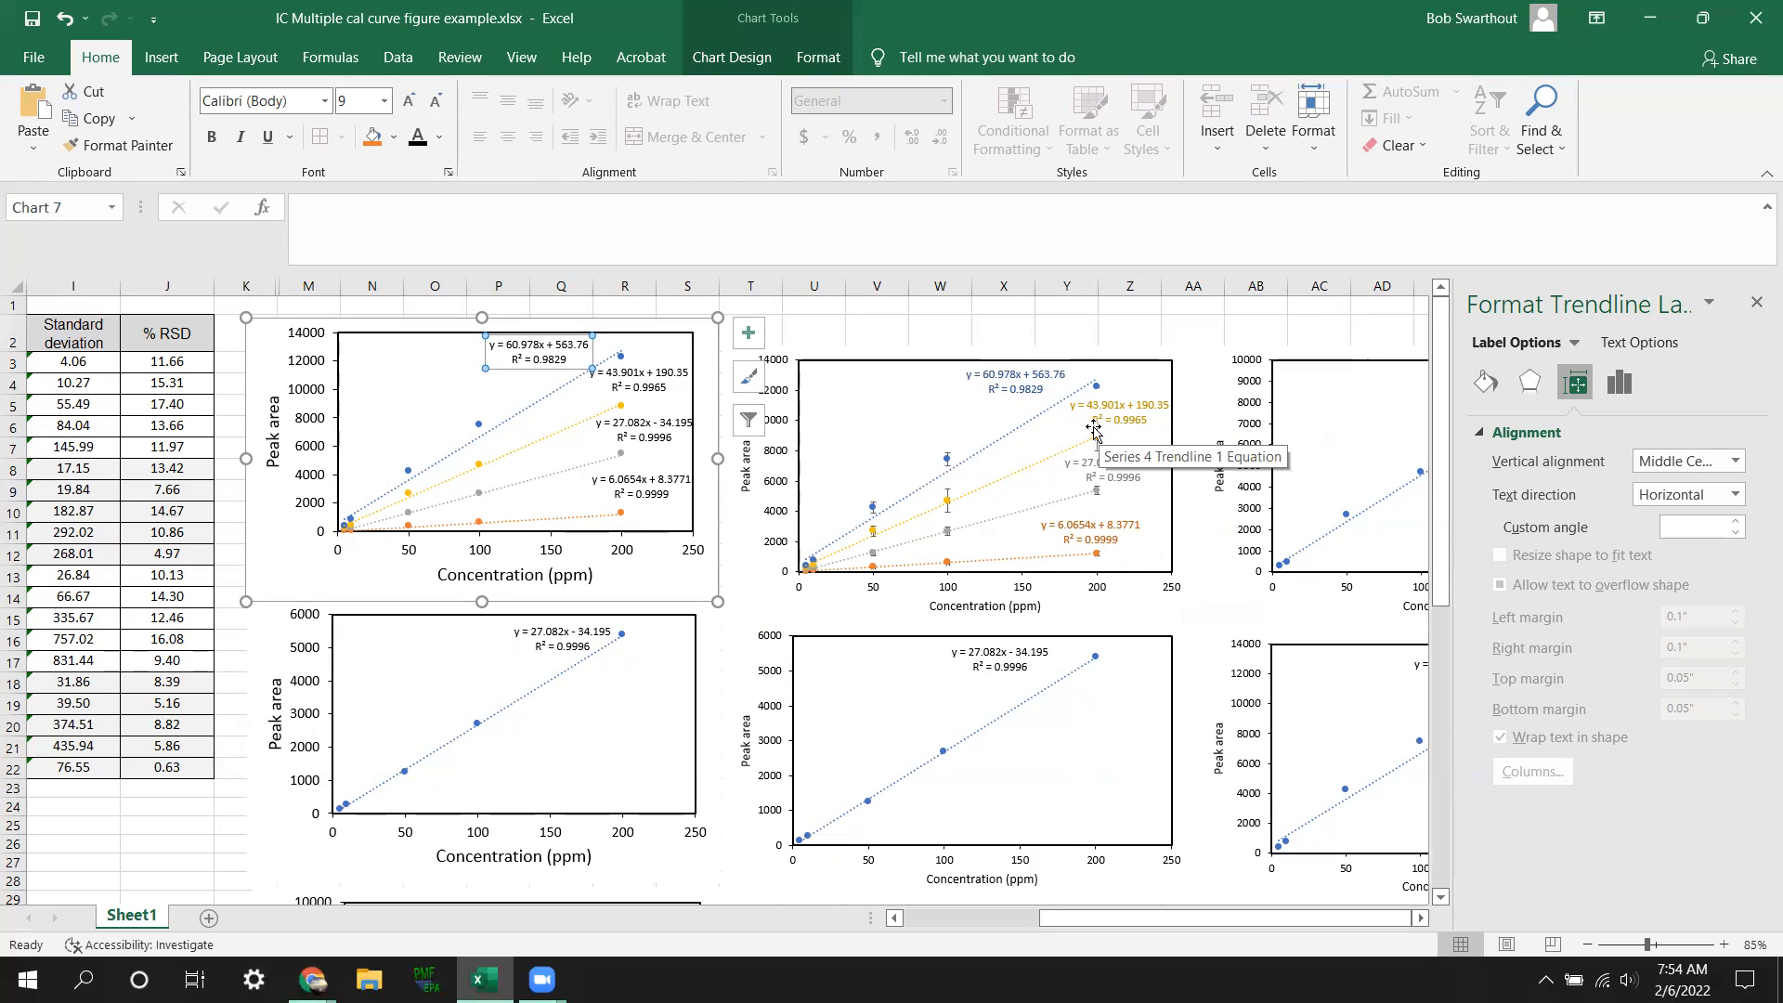
click(948, 493)
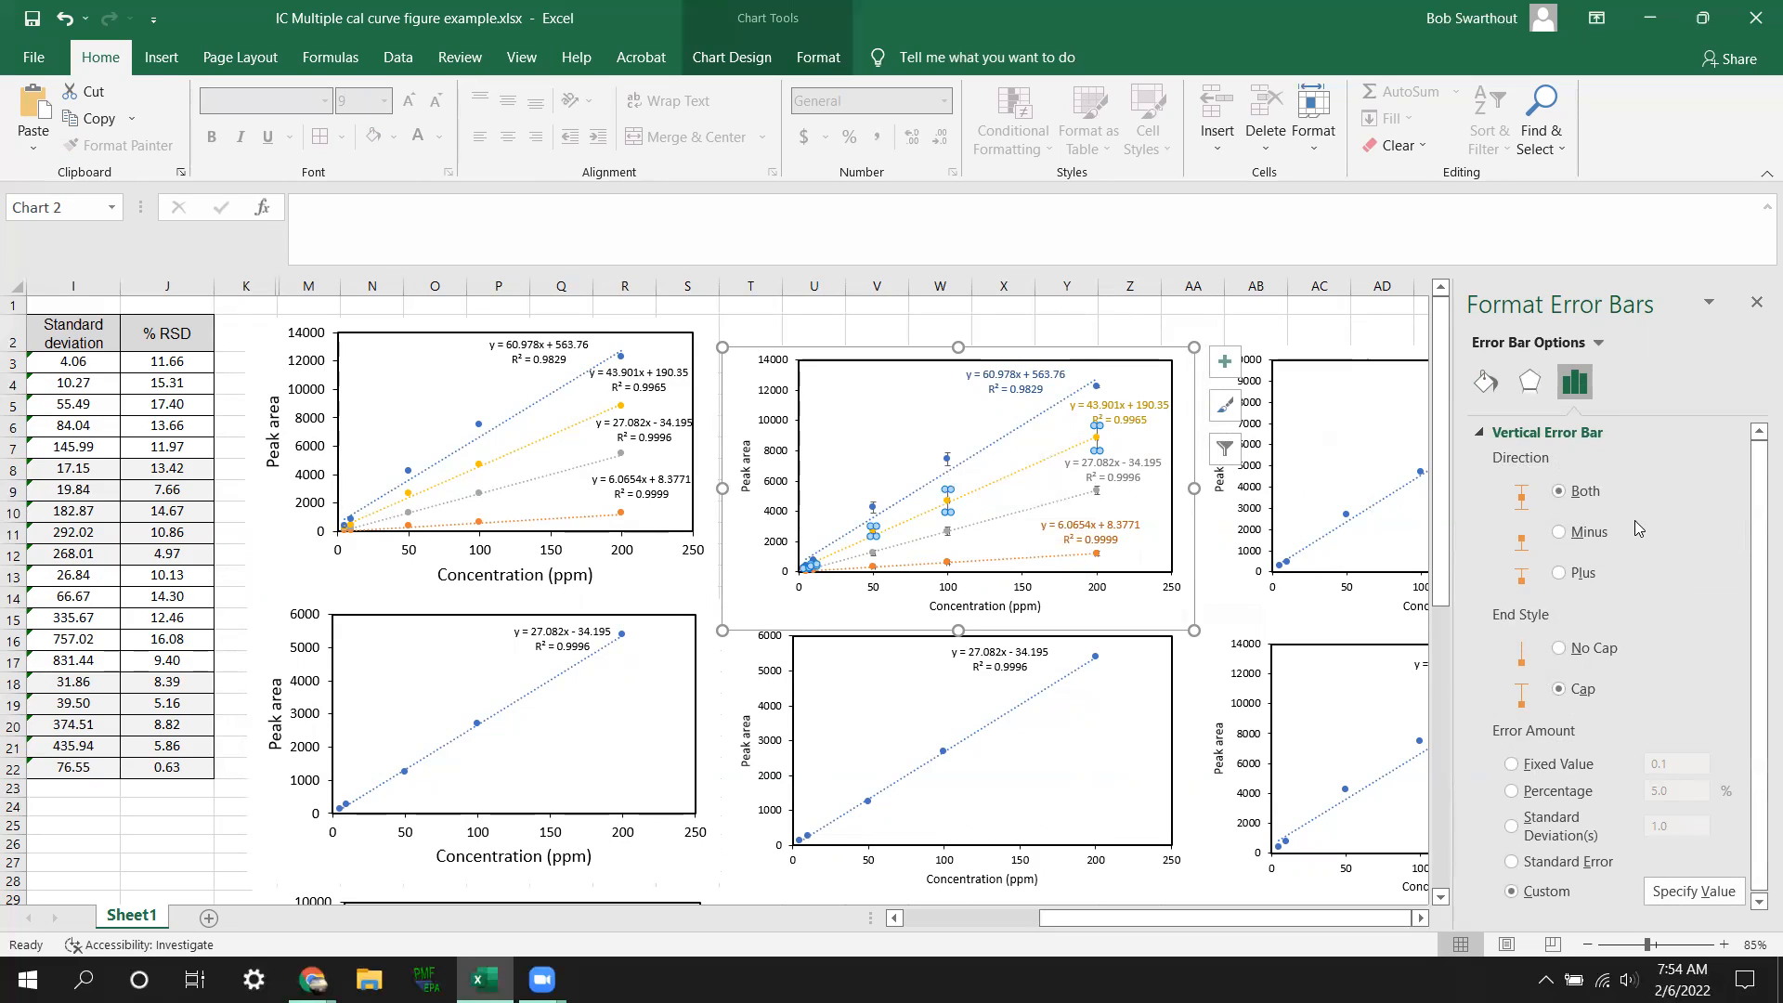
drag(1757, 504, 1755, 565)
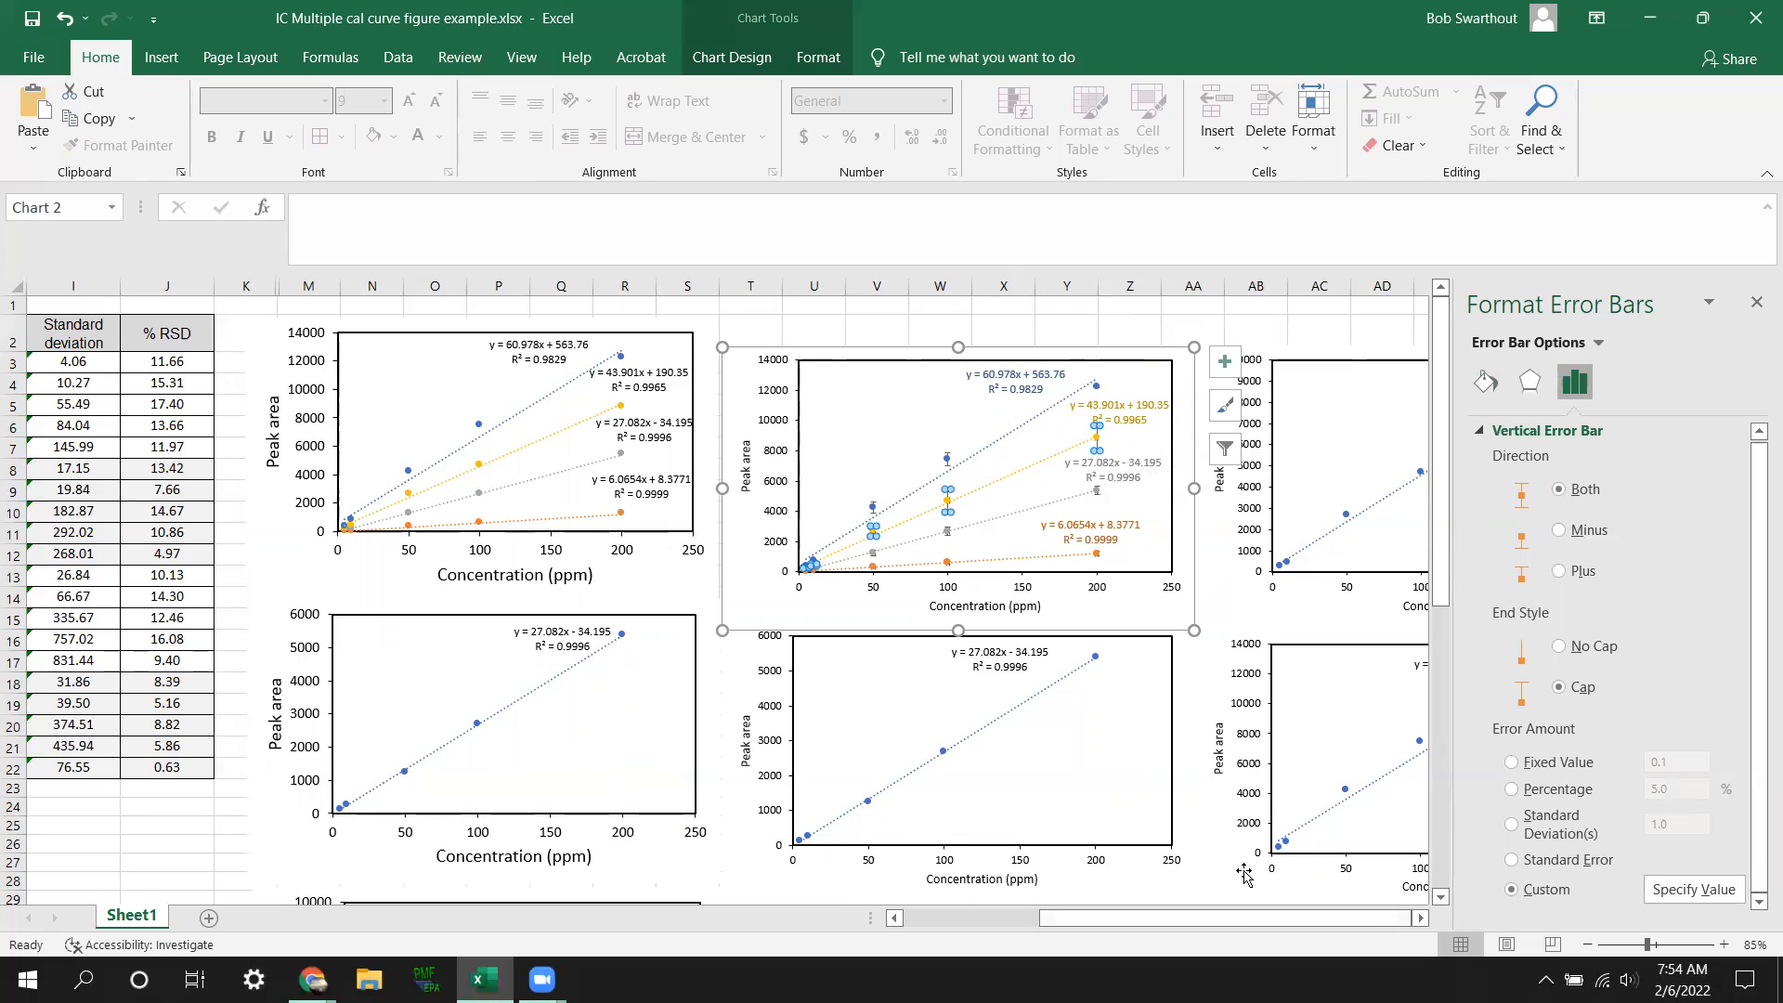
Step: Copy the finished example chart, switch to PowerPoint and create a blank presentation
click(1176, 620)
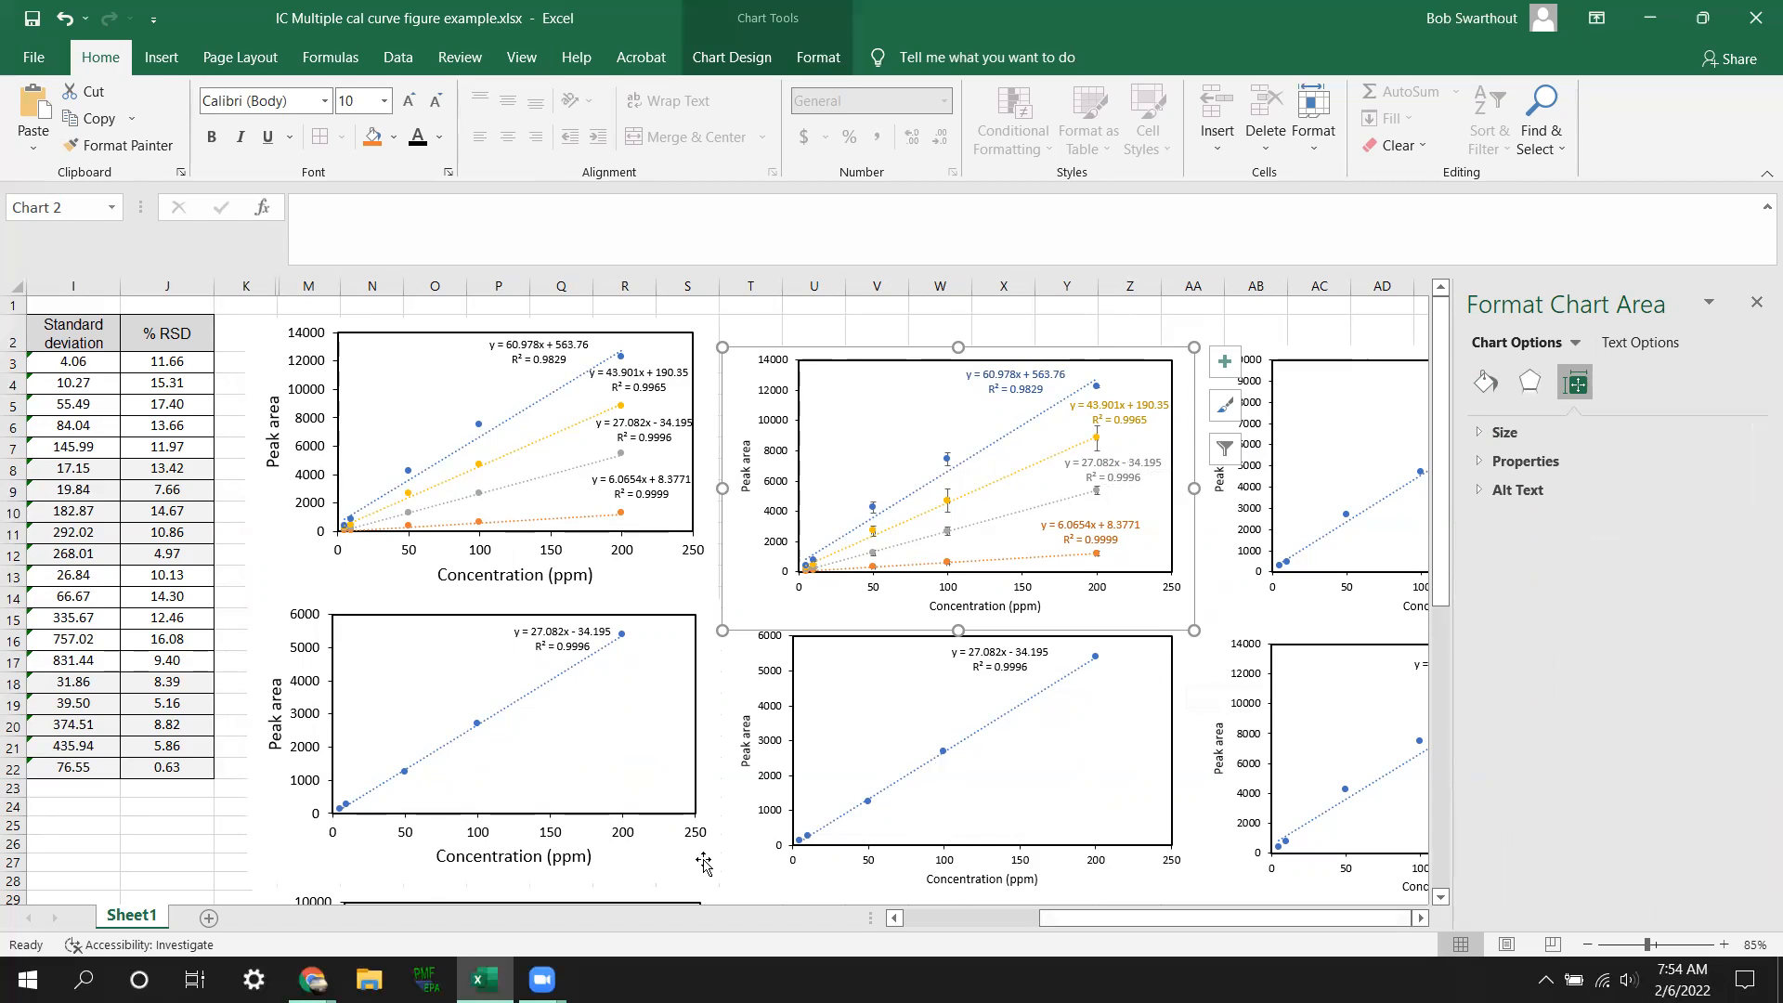
click(28, 980)
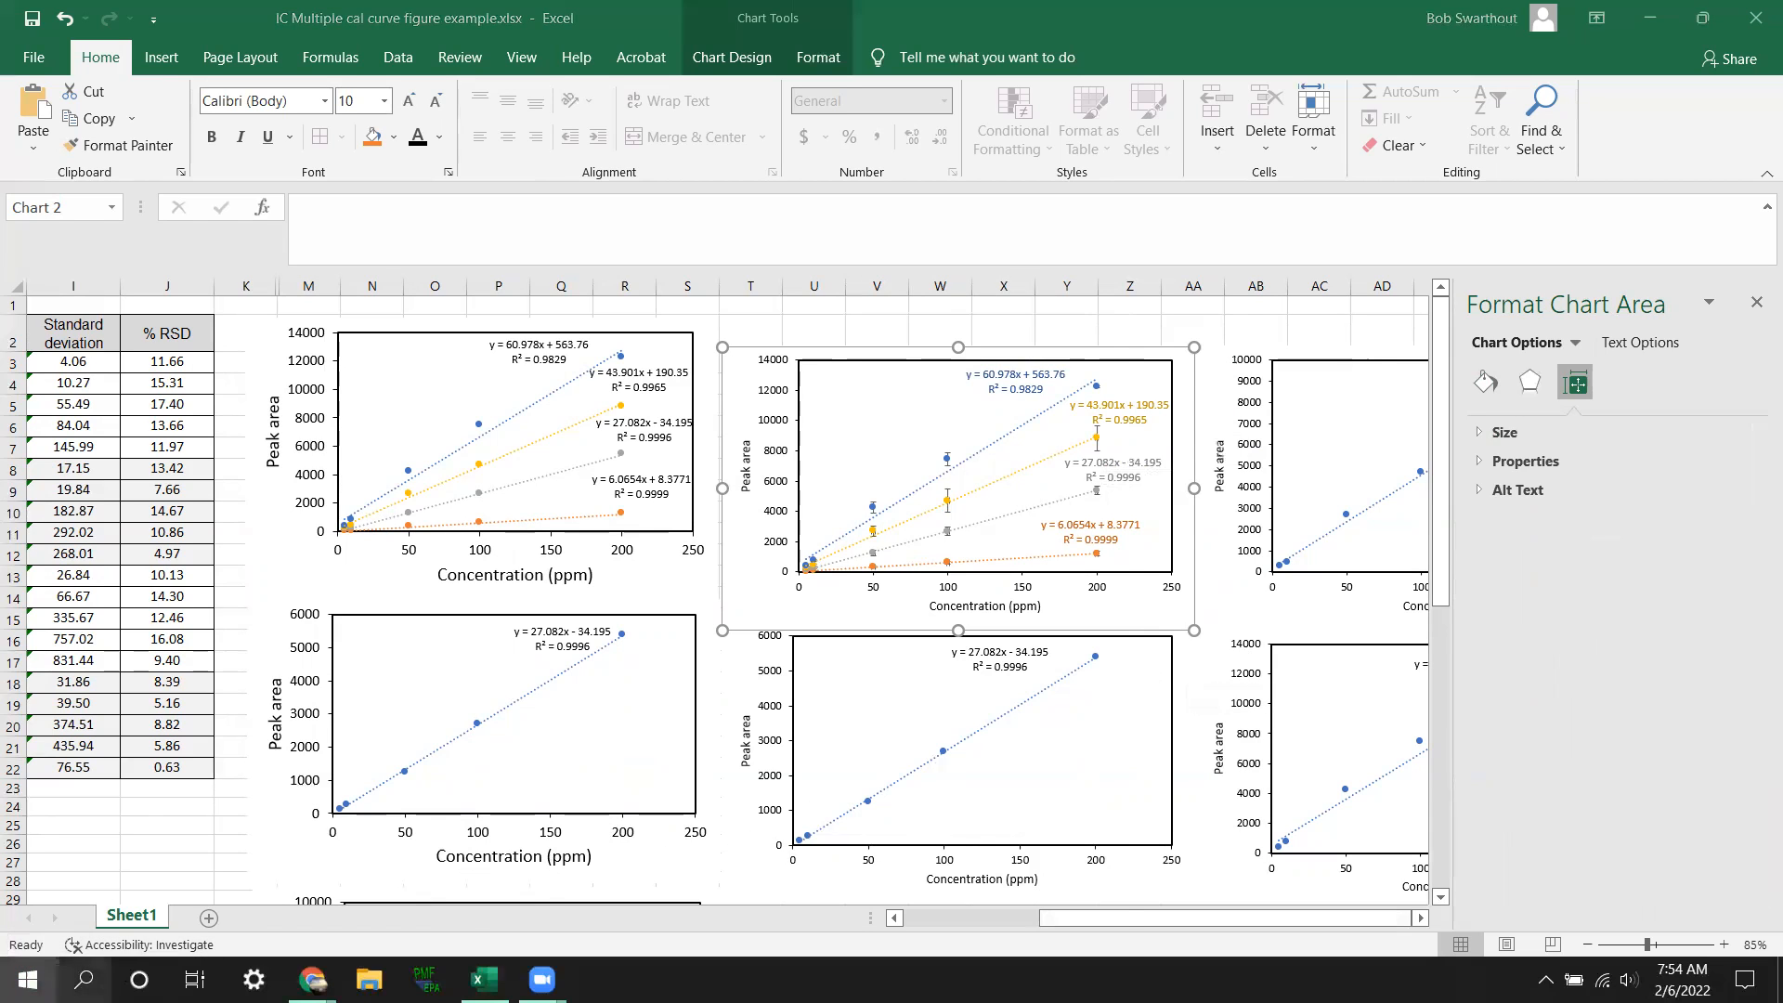
click(474, 438)
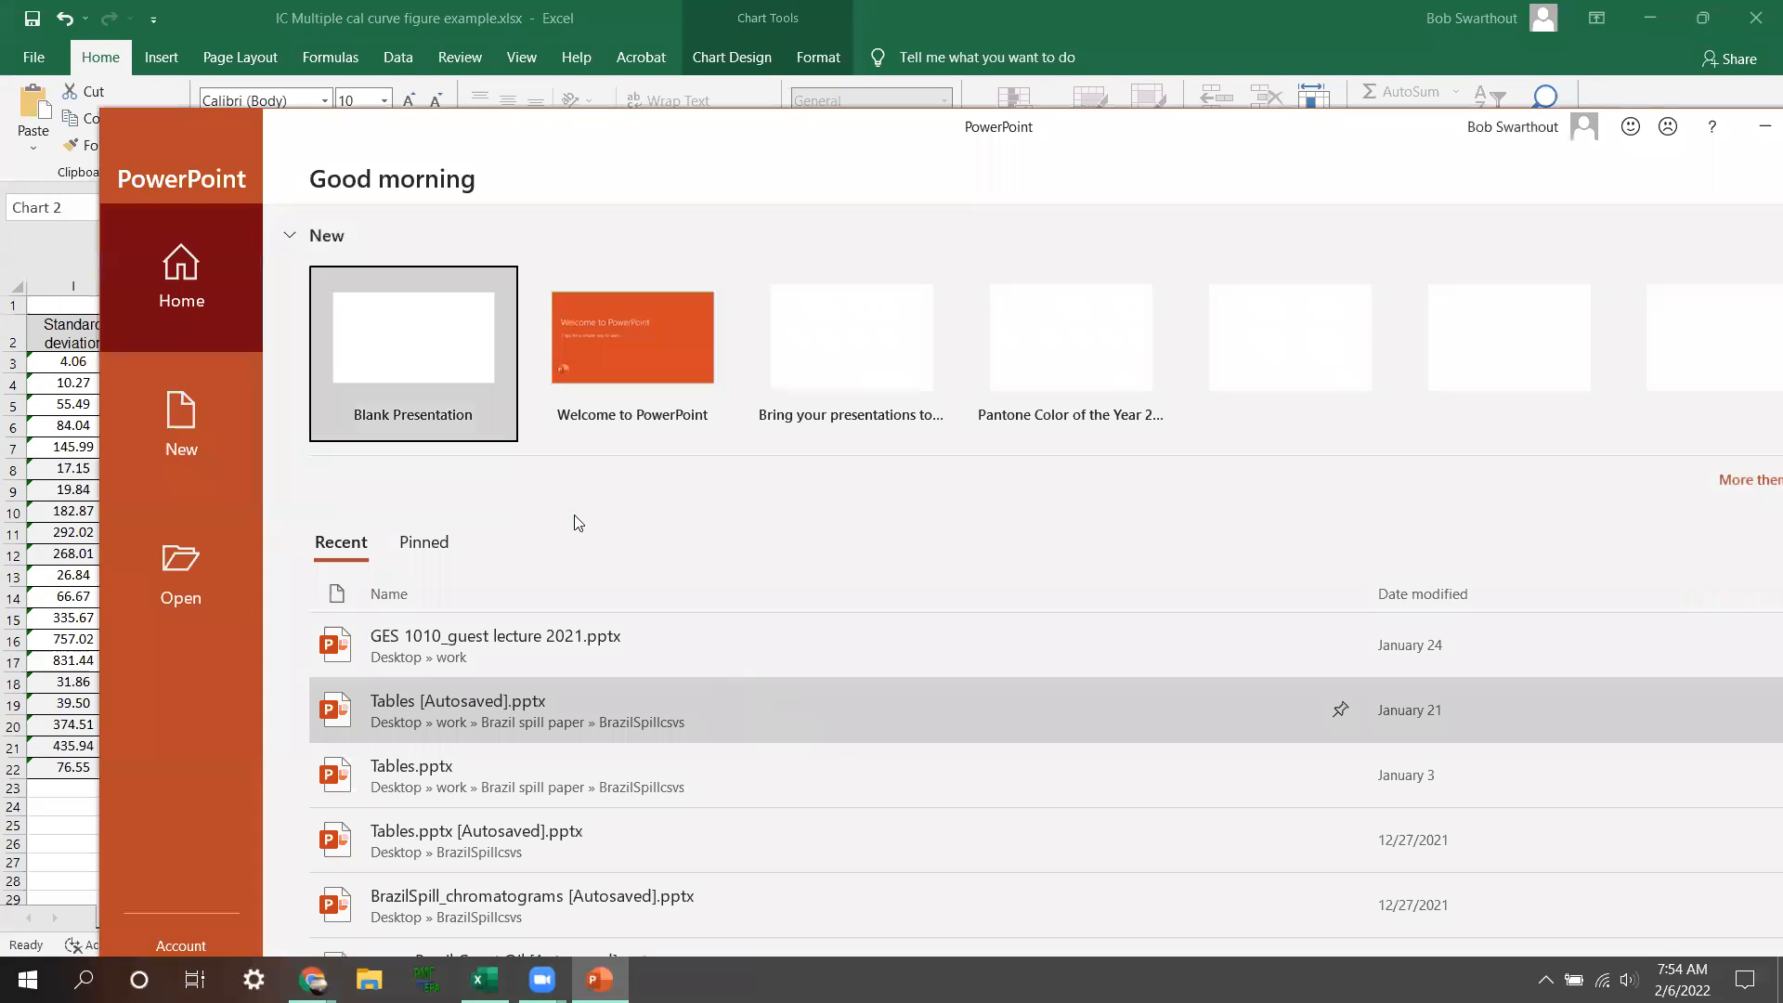
click(418, 356)
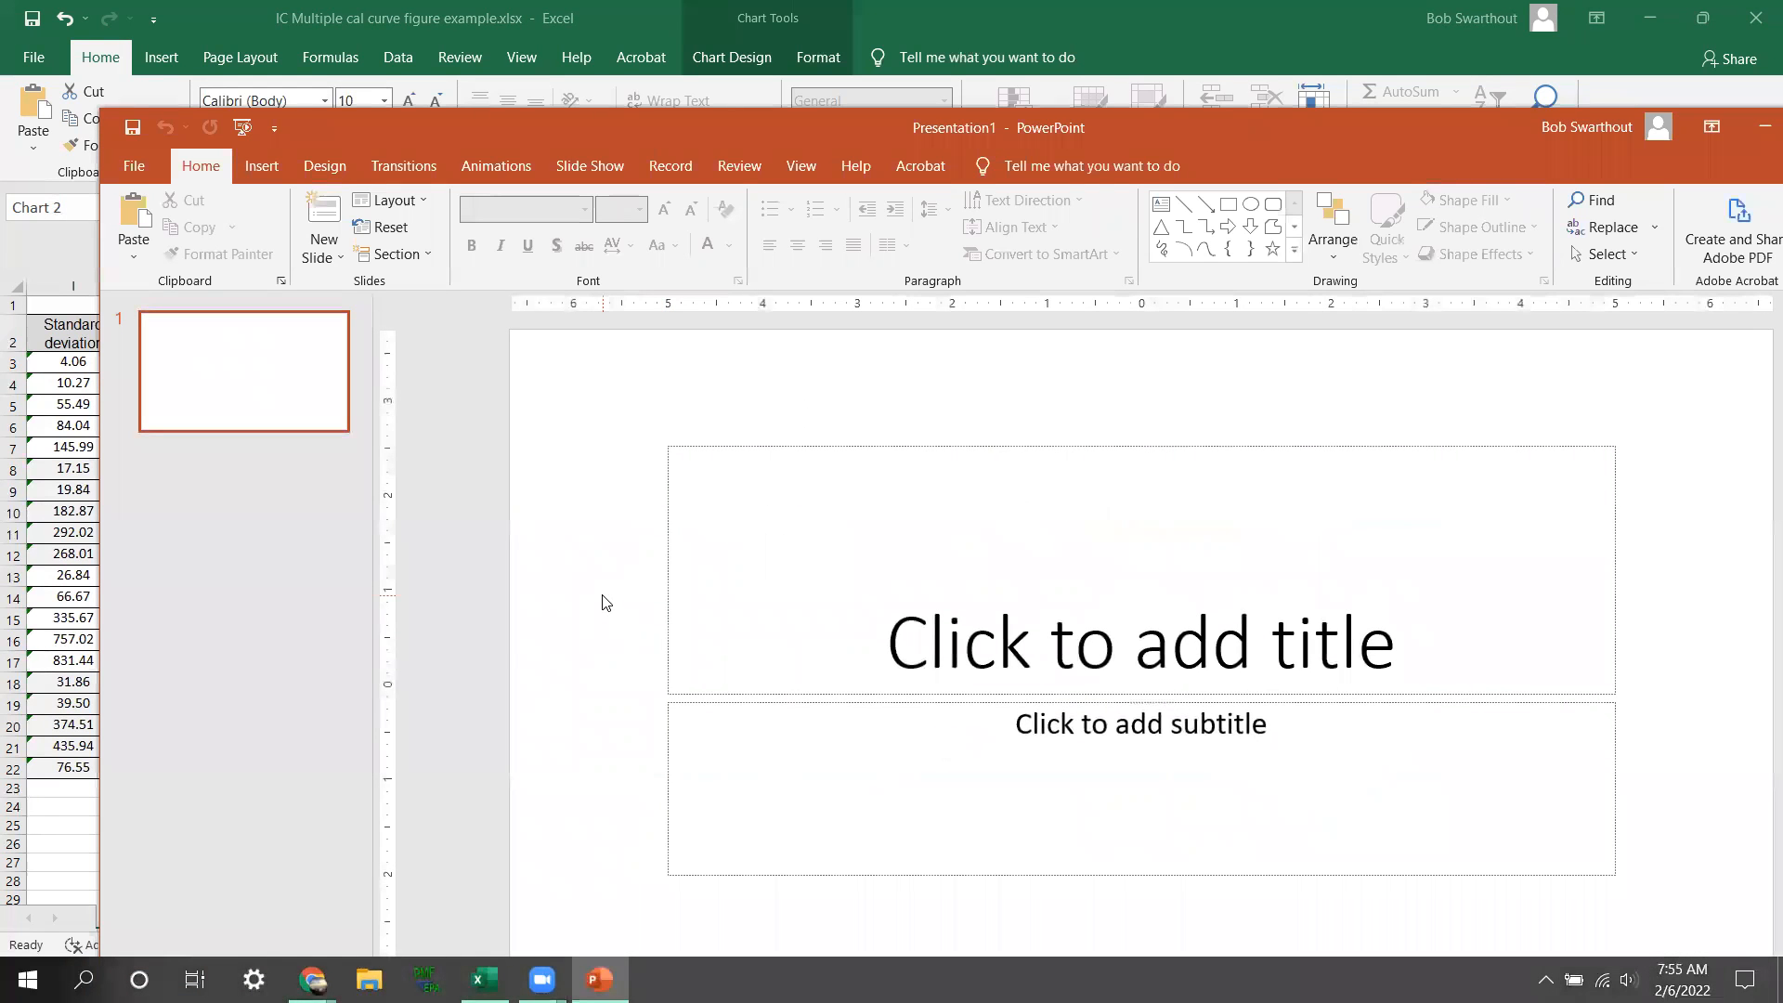
Step: Delete the title and subtitle placeholders from the slide and maximize the presentation window
key(ctrl+a)
key(Delete)
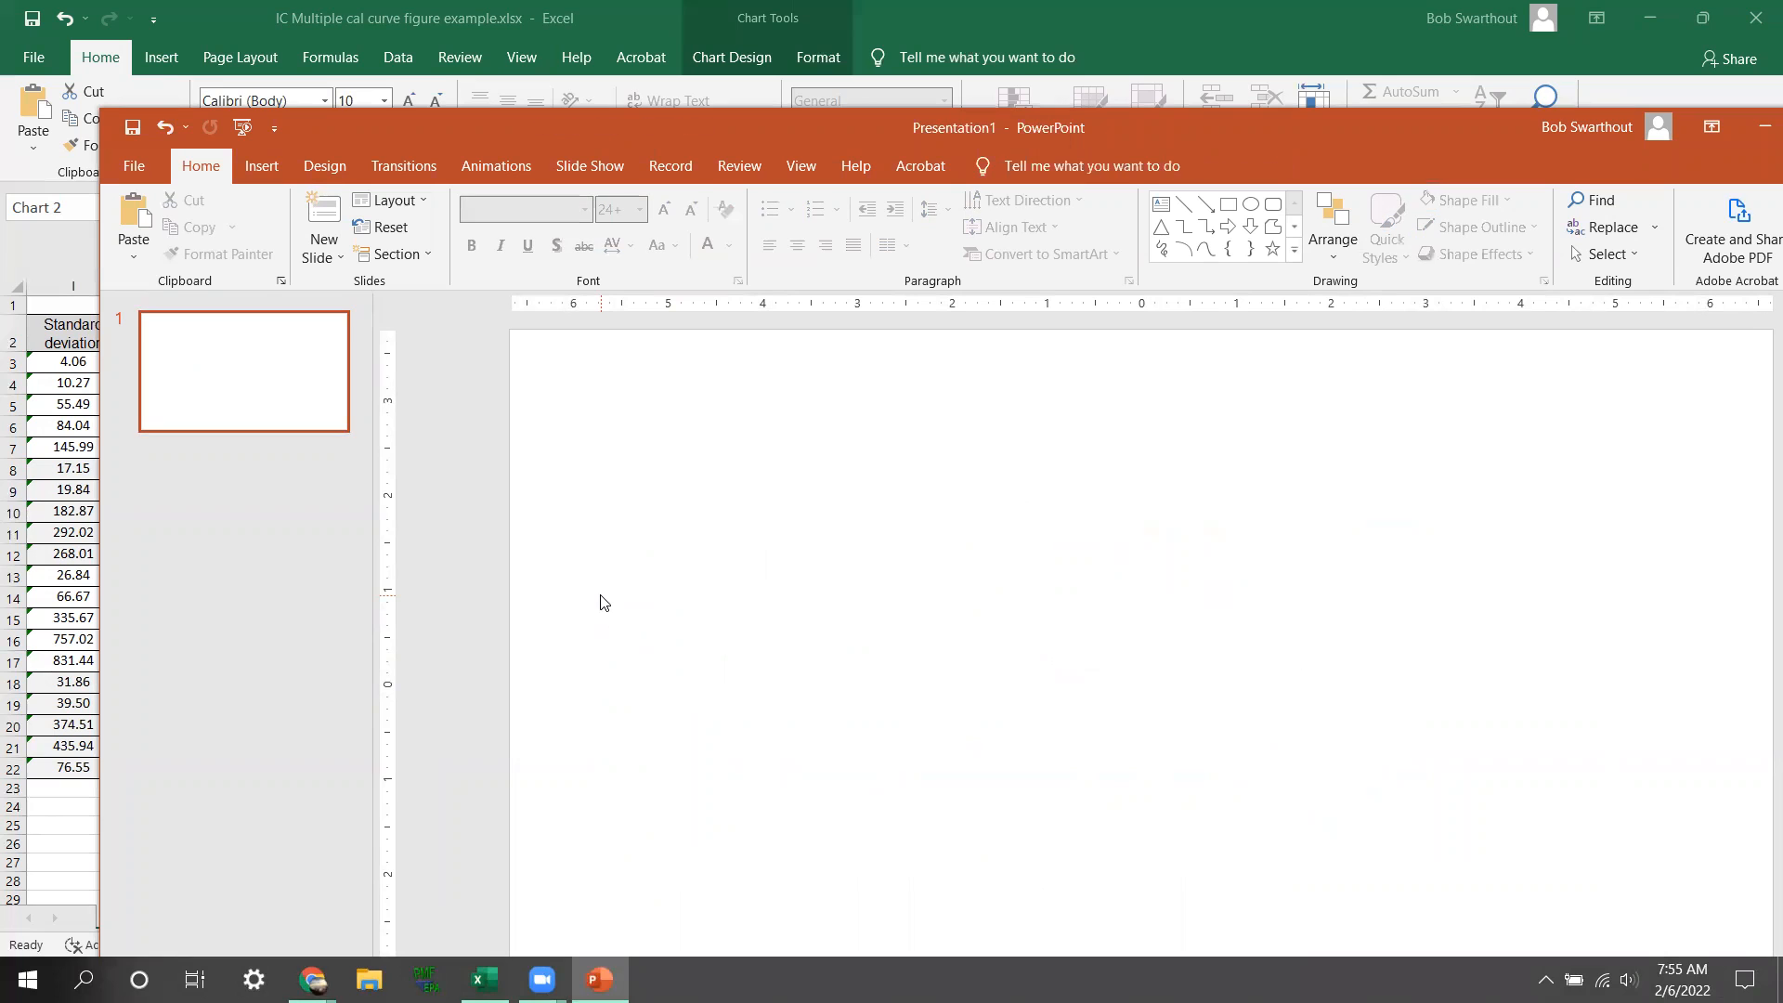
double_click(631, 128)
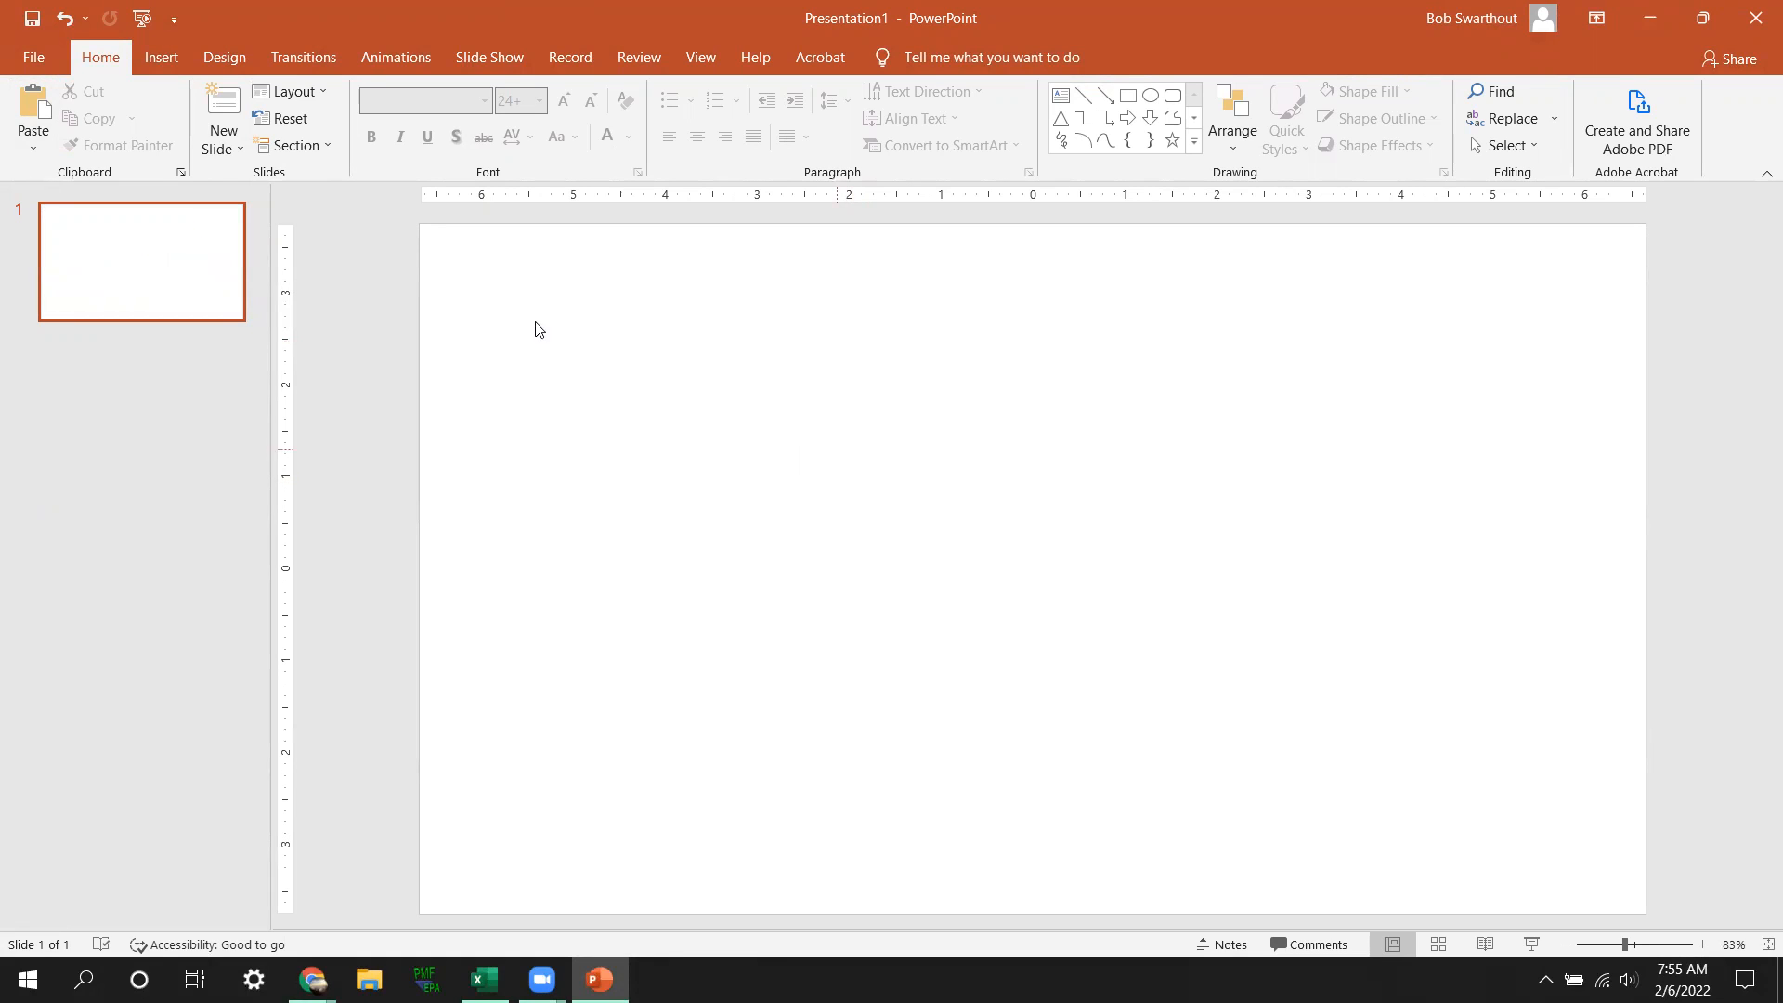
Step: Open the Paste Special options for the copied chart
click(31, 149)
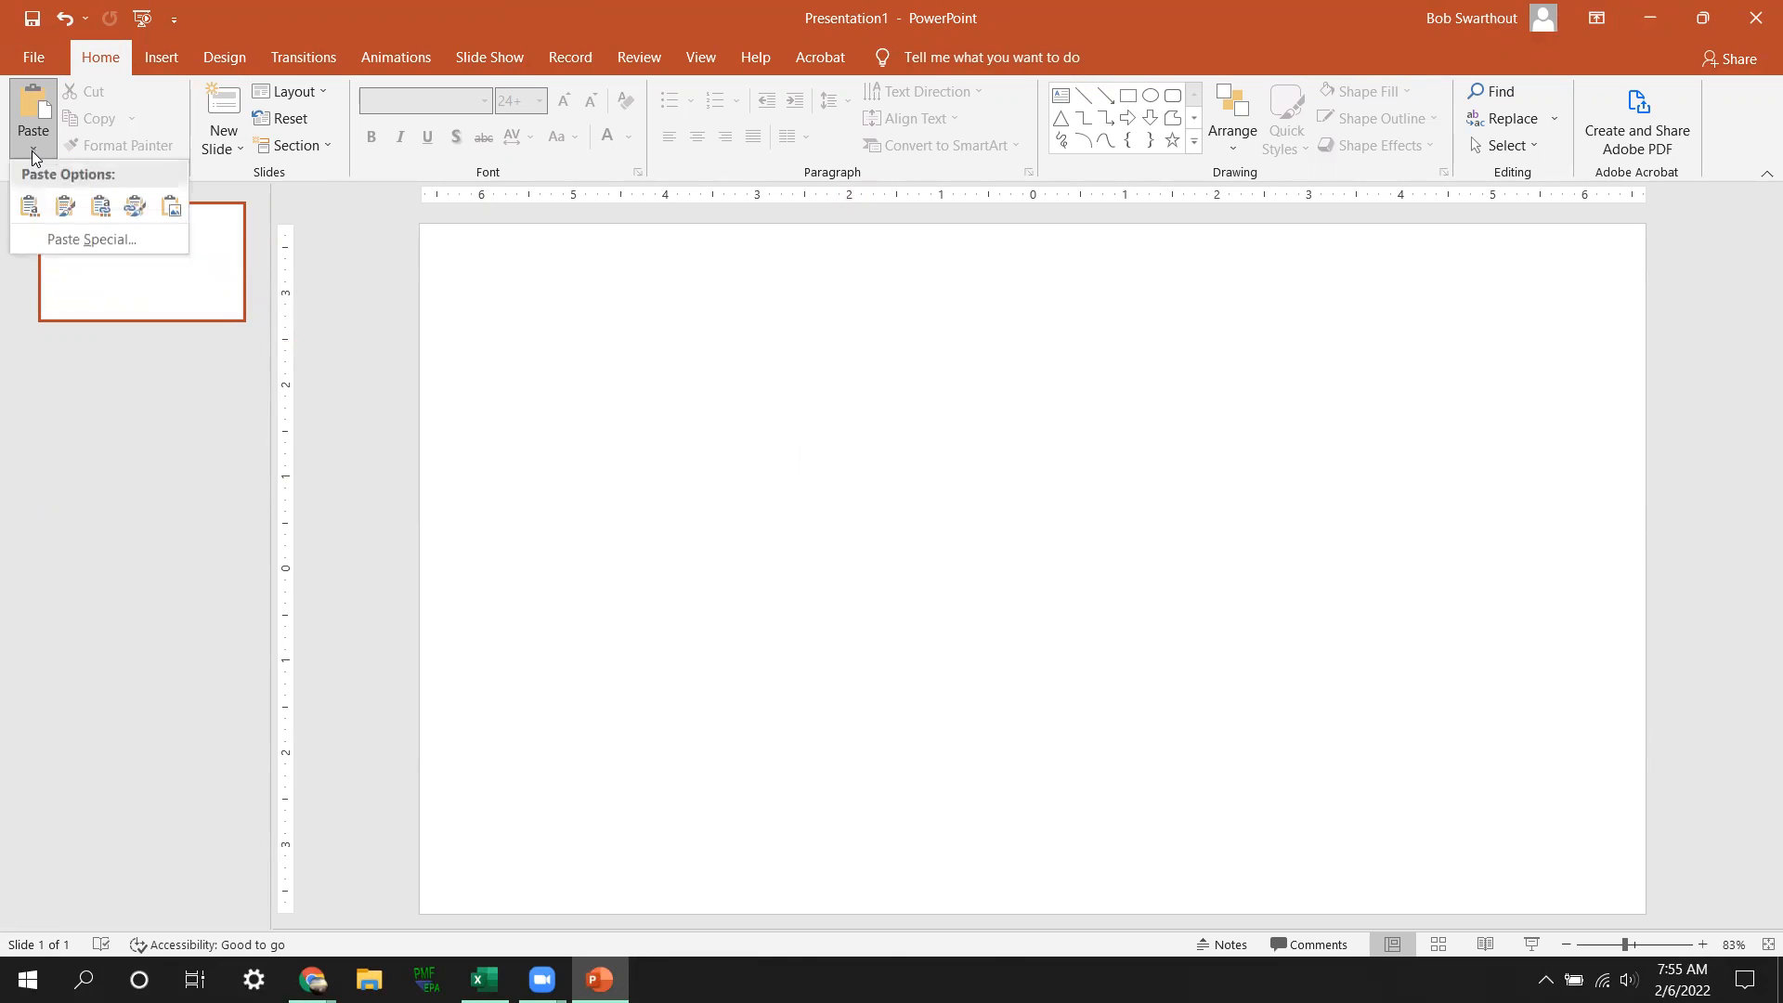
click(56, 239)
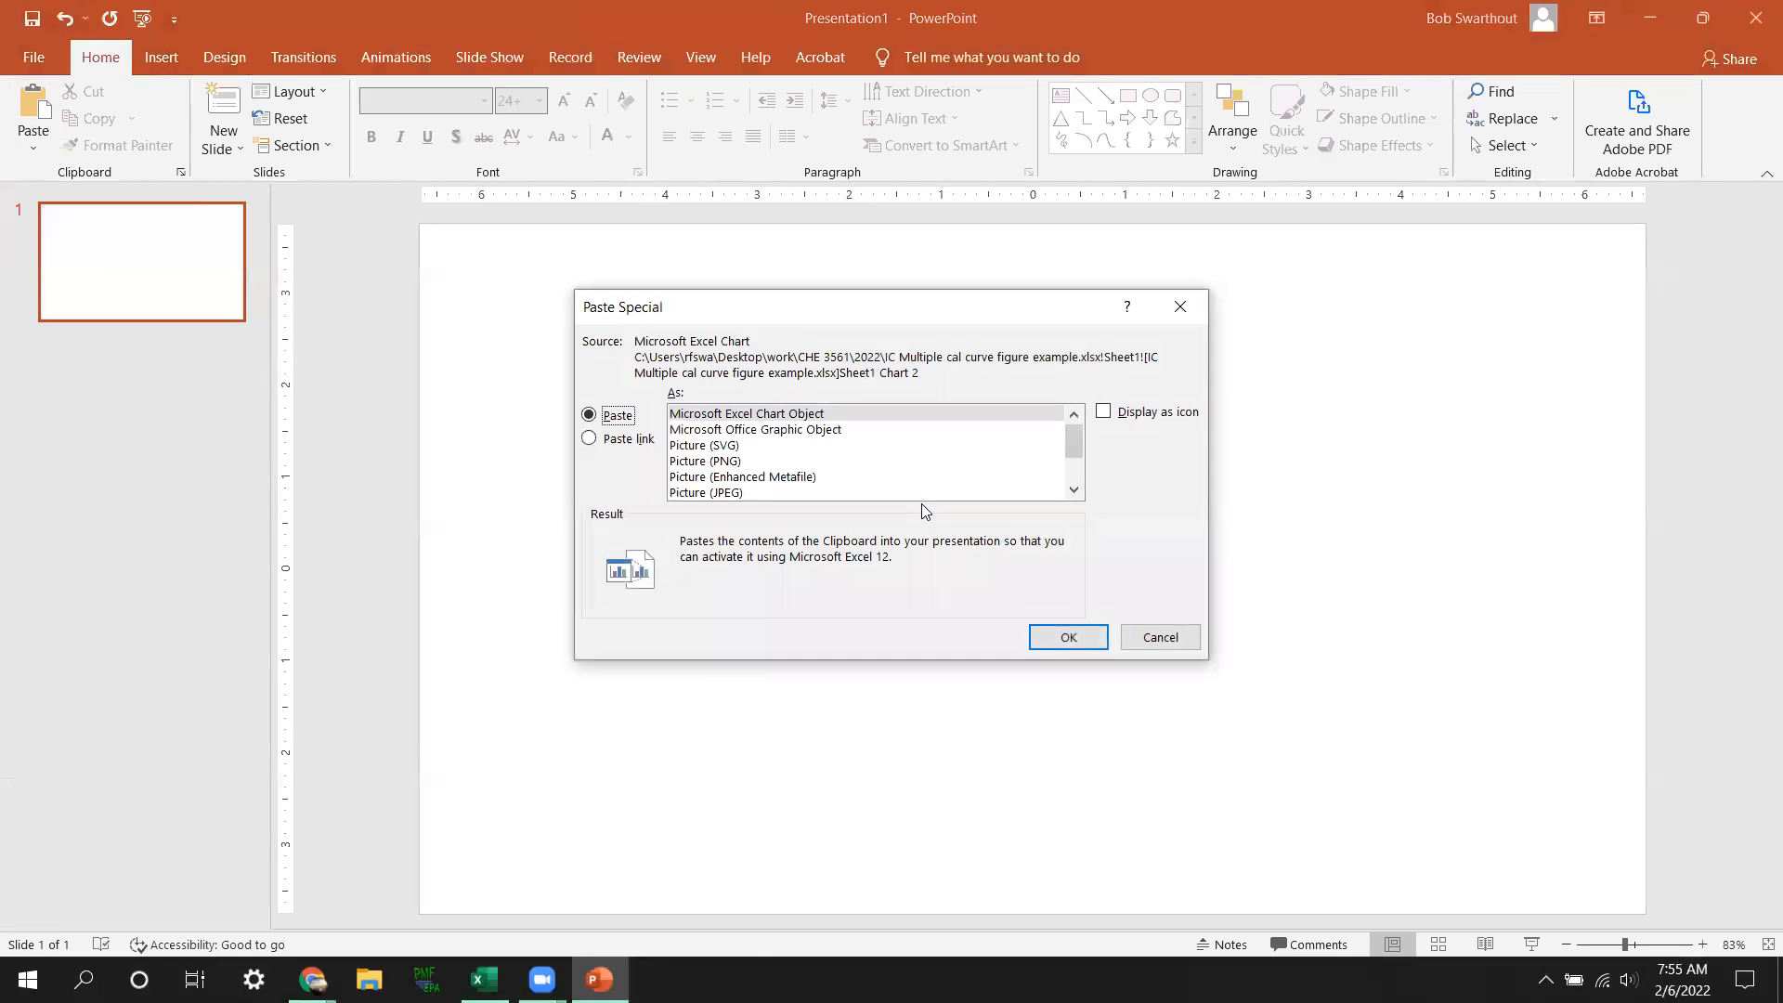